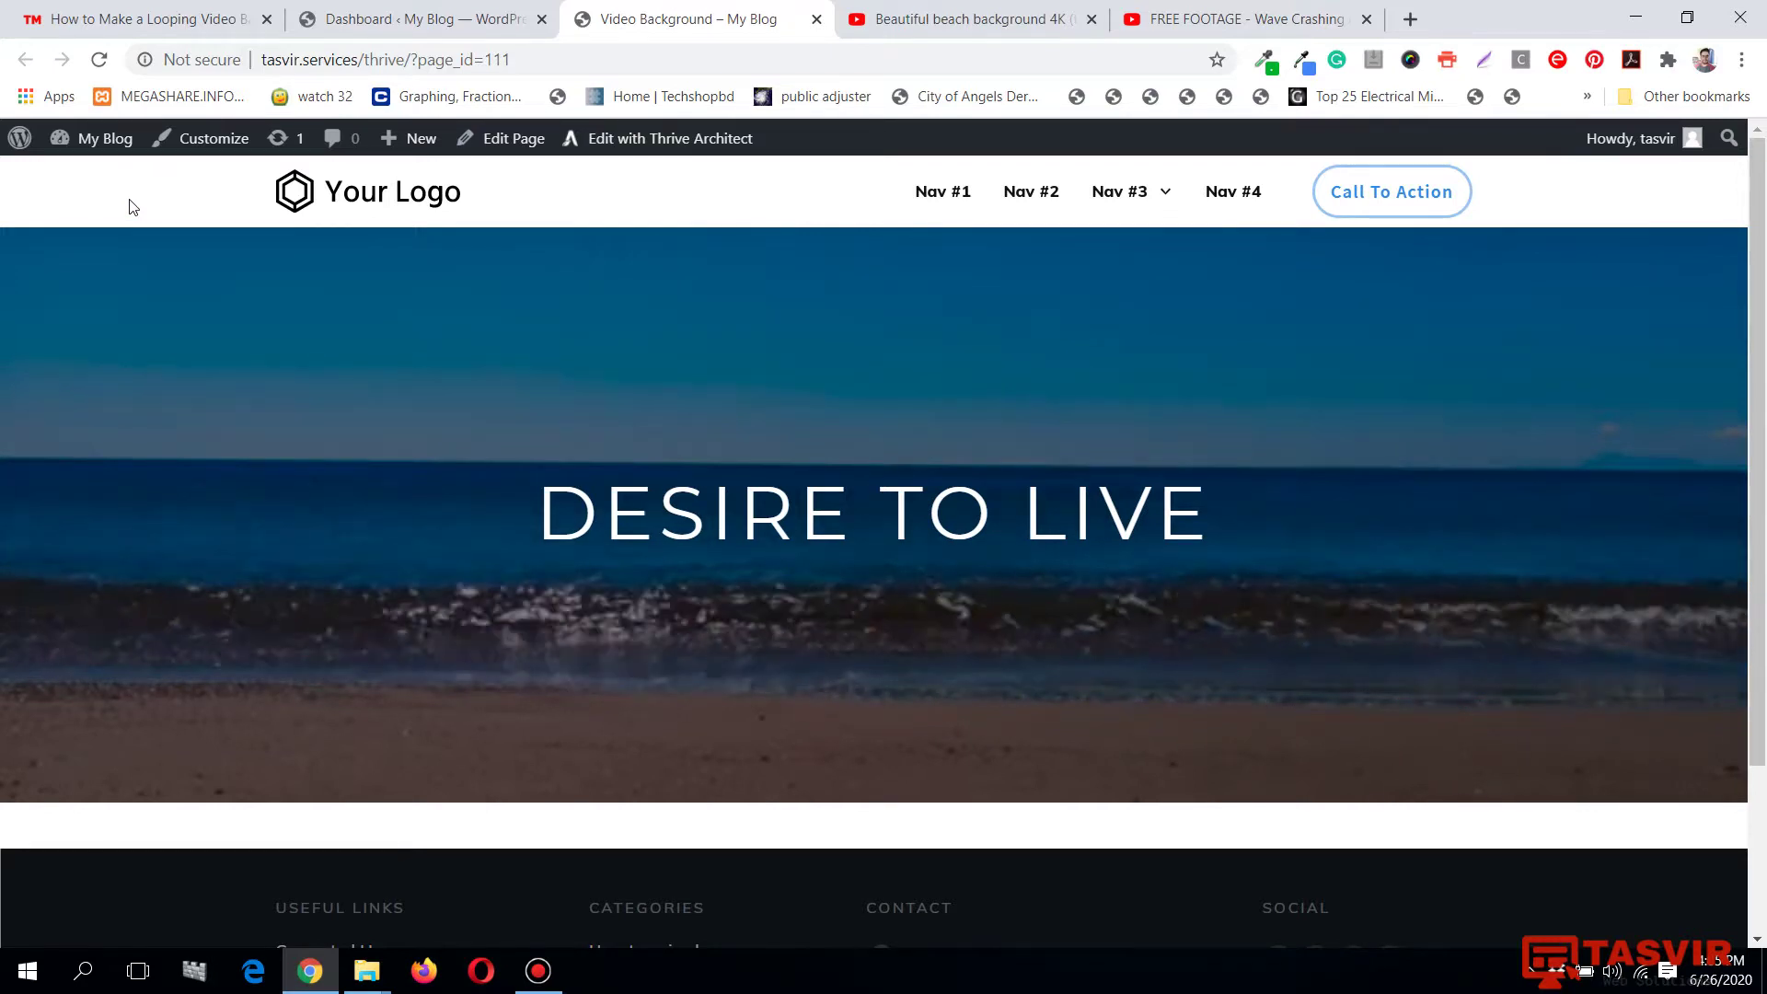
Examine the finished video background page and the tutorial article's first three steps for building a looping video background.
scroll(179, 414, "down", 3)
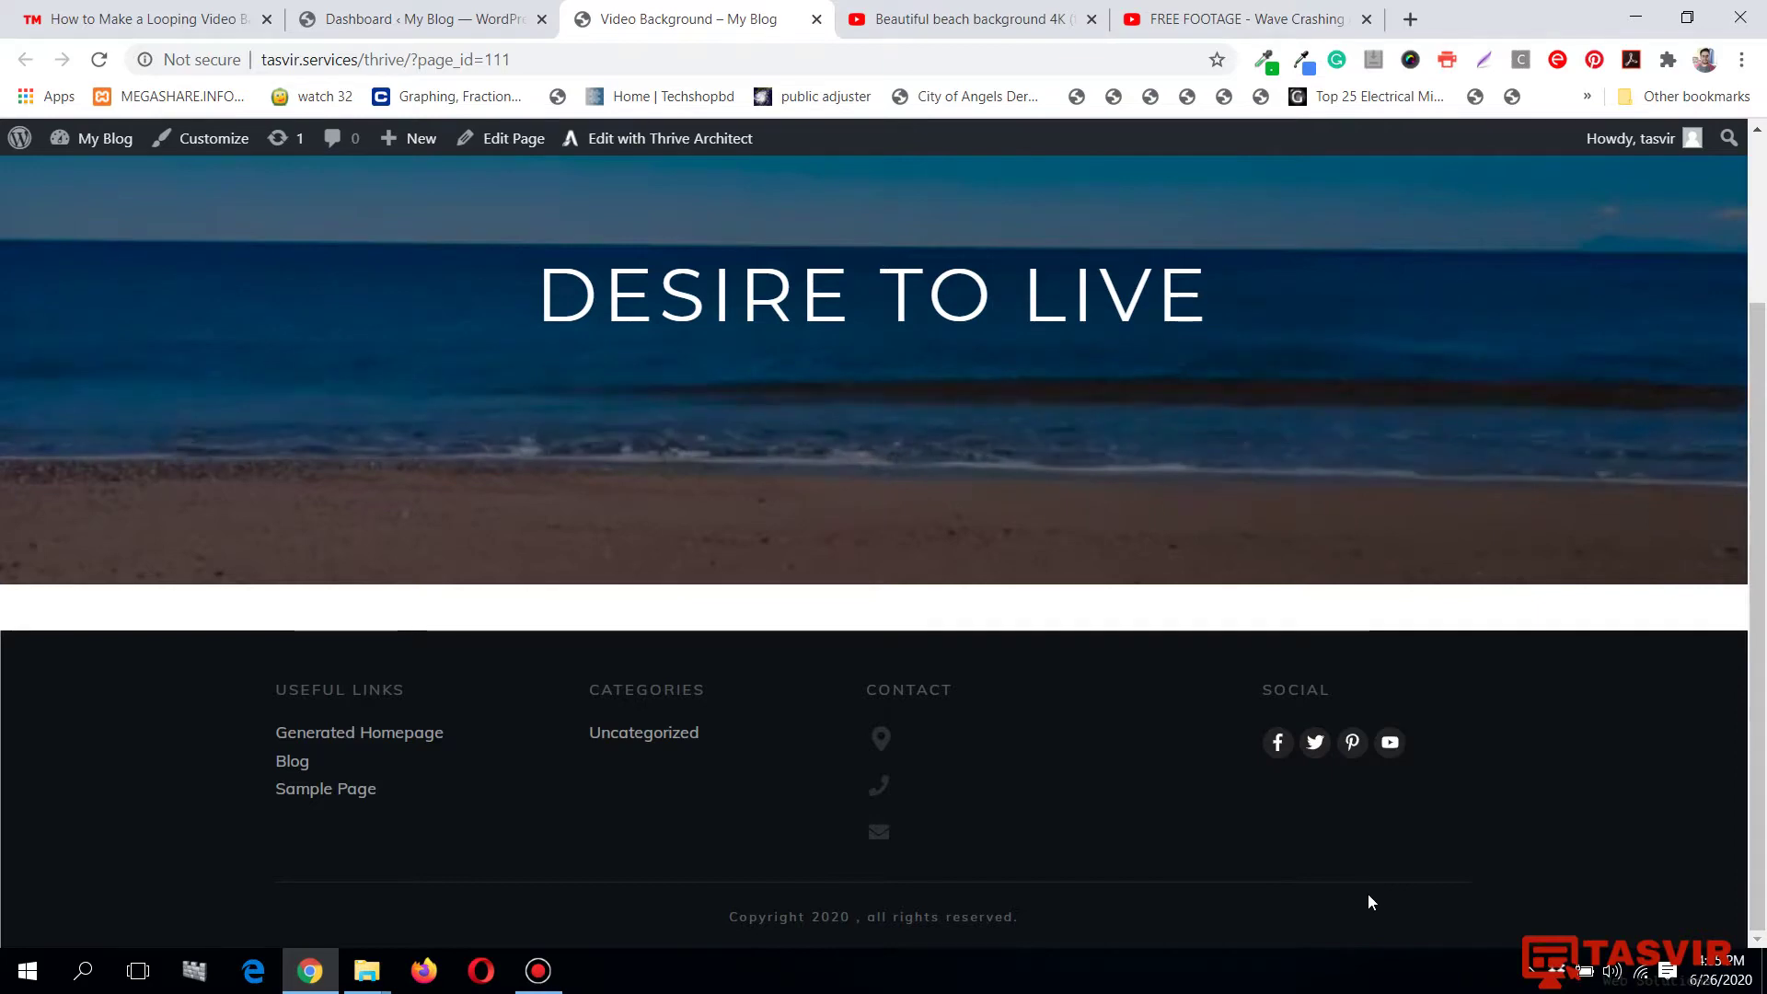
scroll(1369, 843, "up", 3)
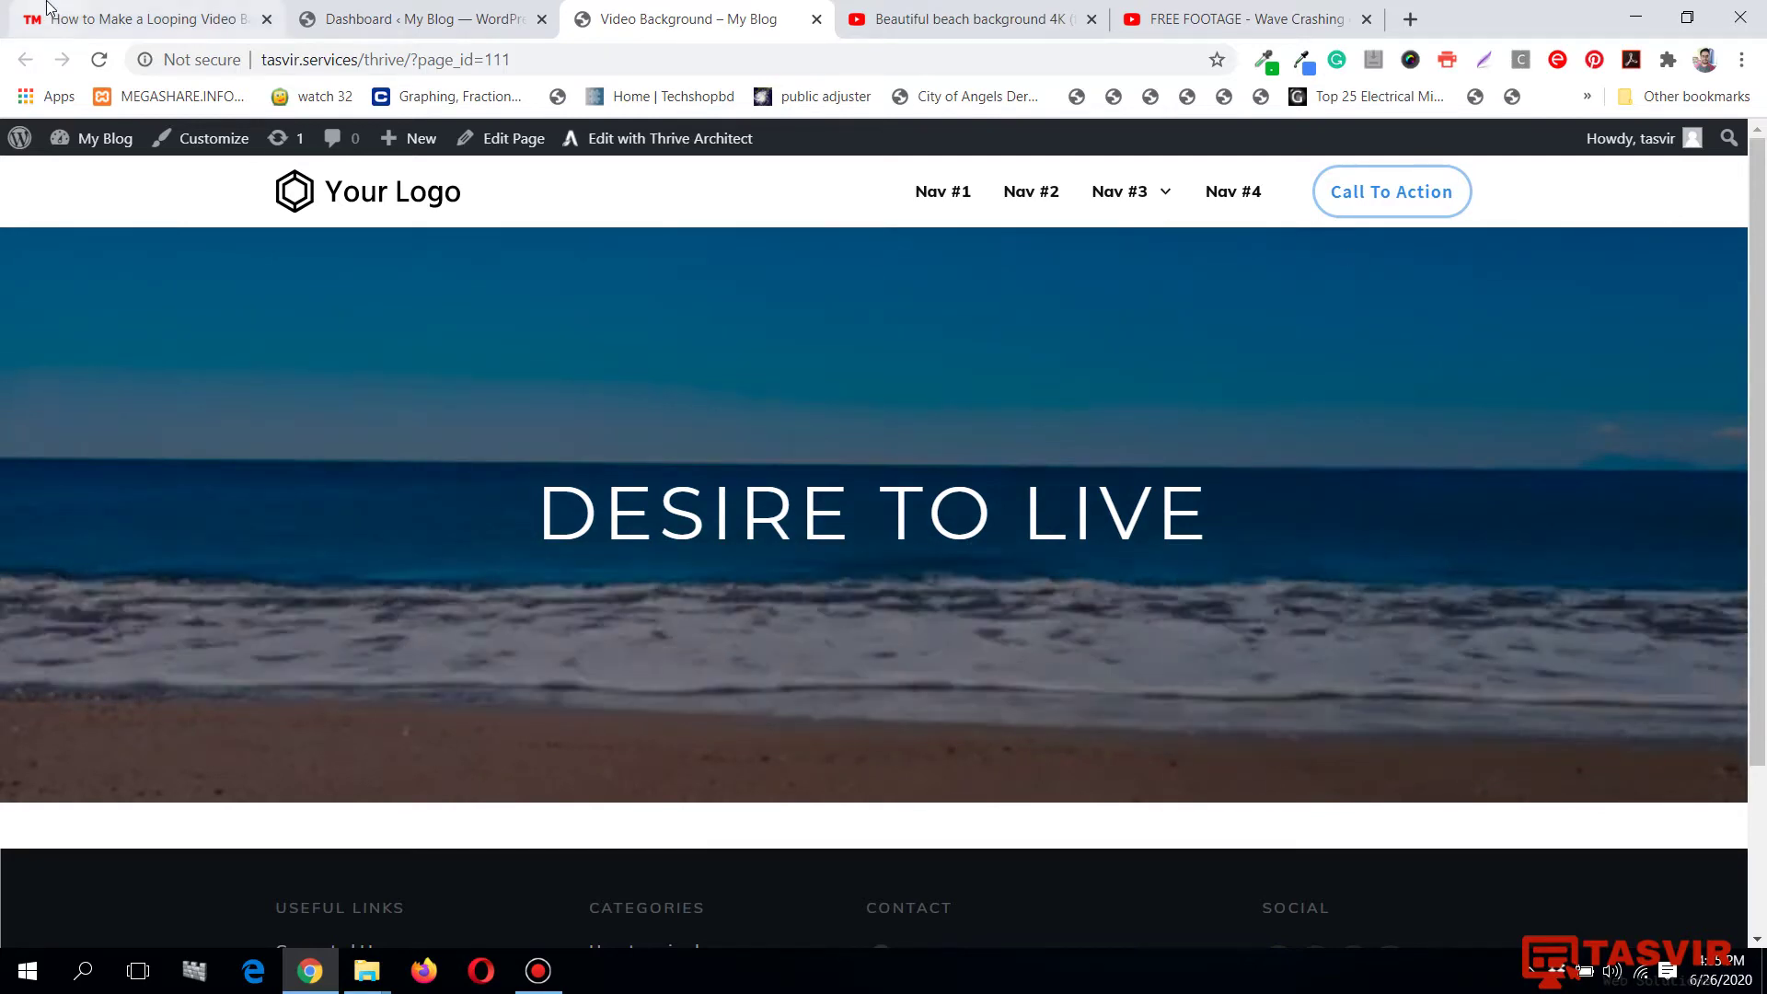
key("ctrl+1")
scroll(222, 444, "down", 10)
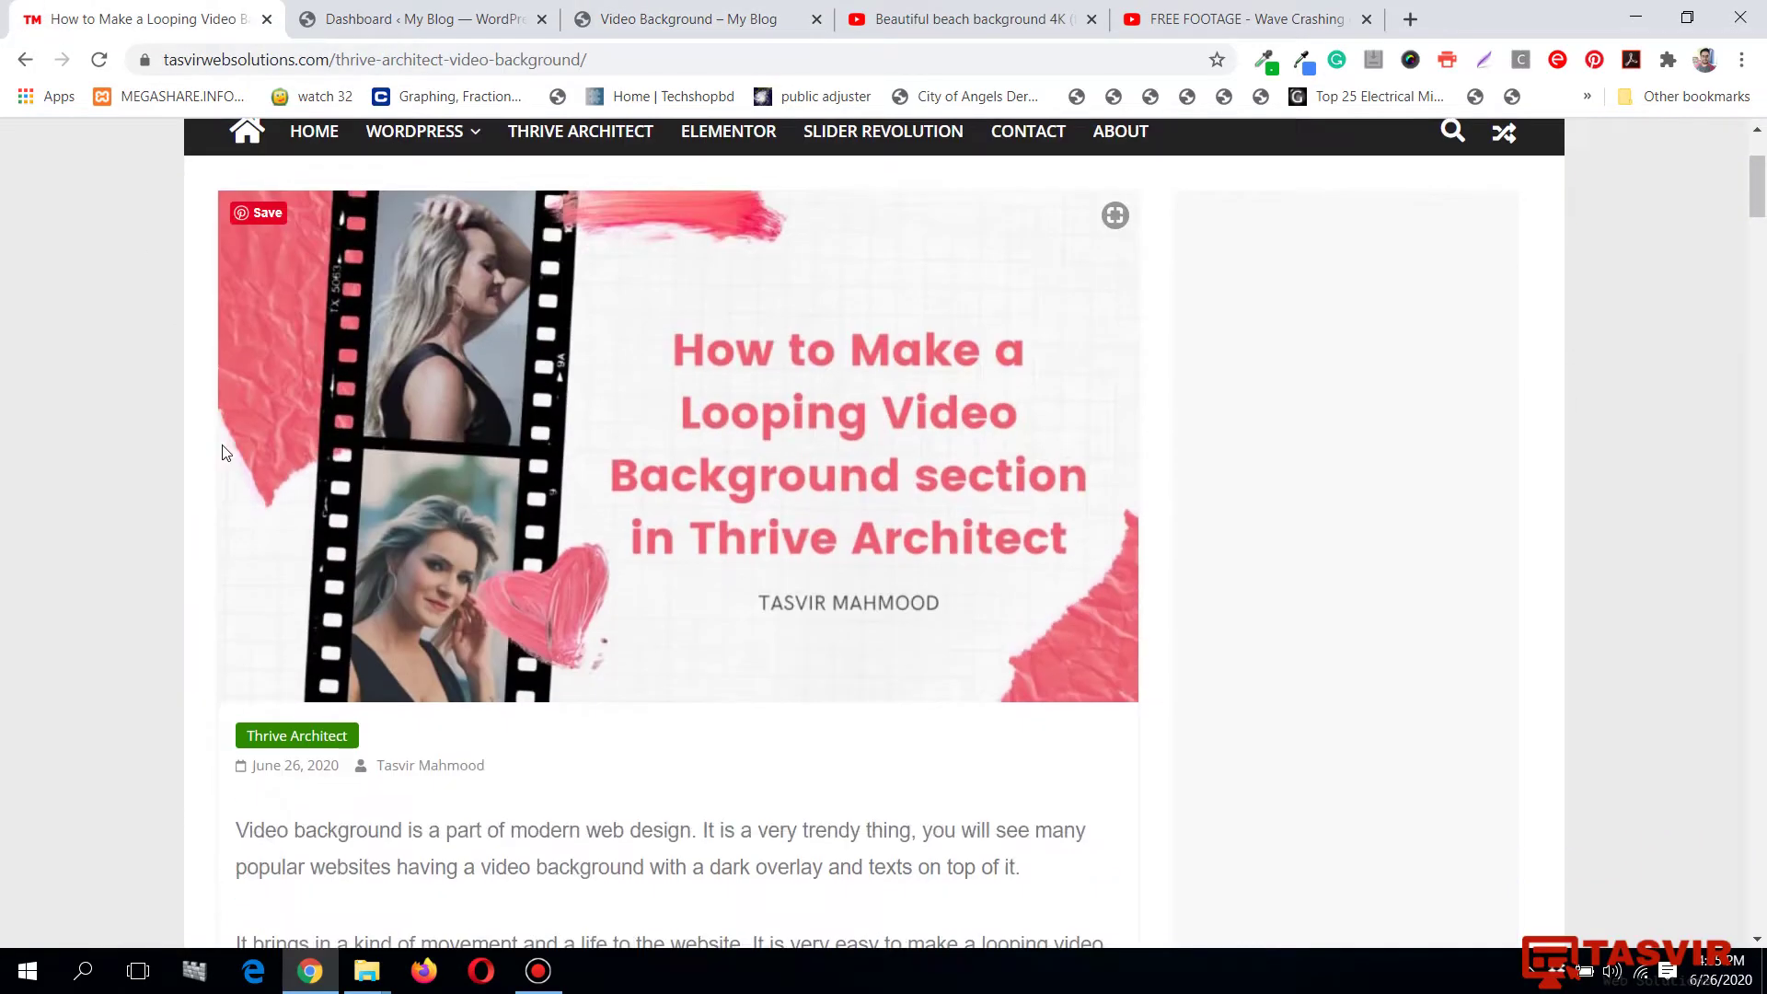
scroll(268, 481, "up", 1)
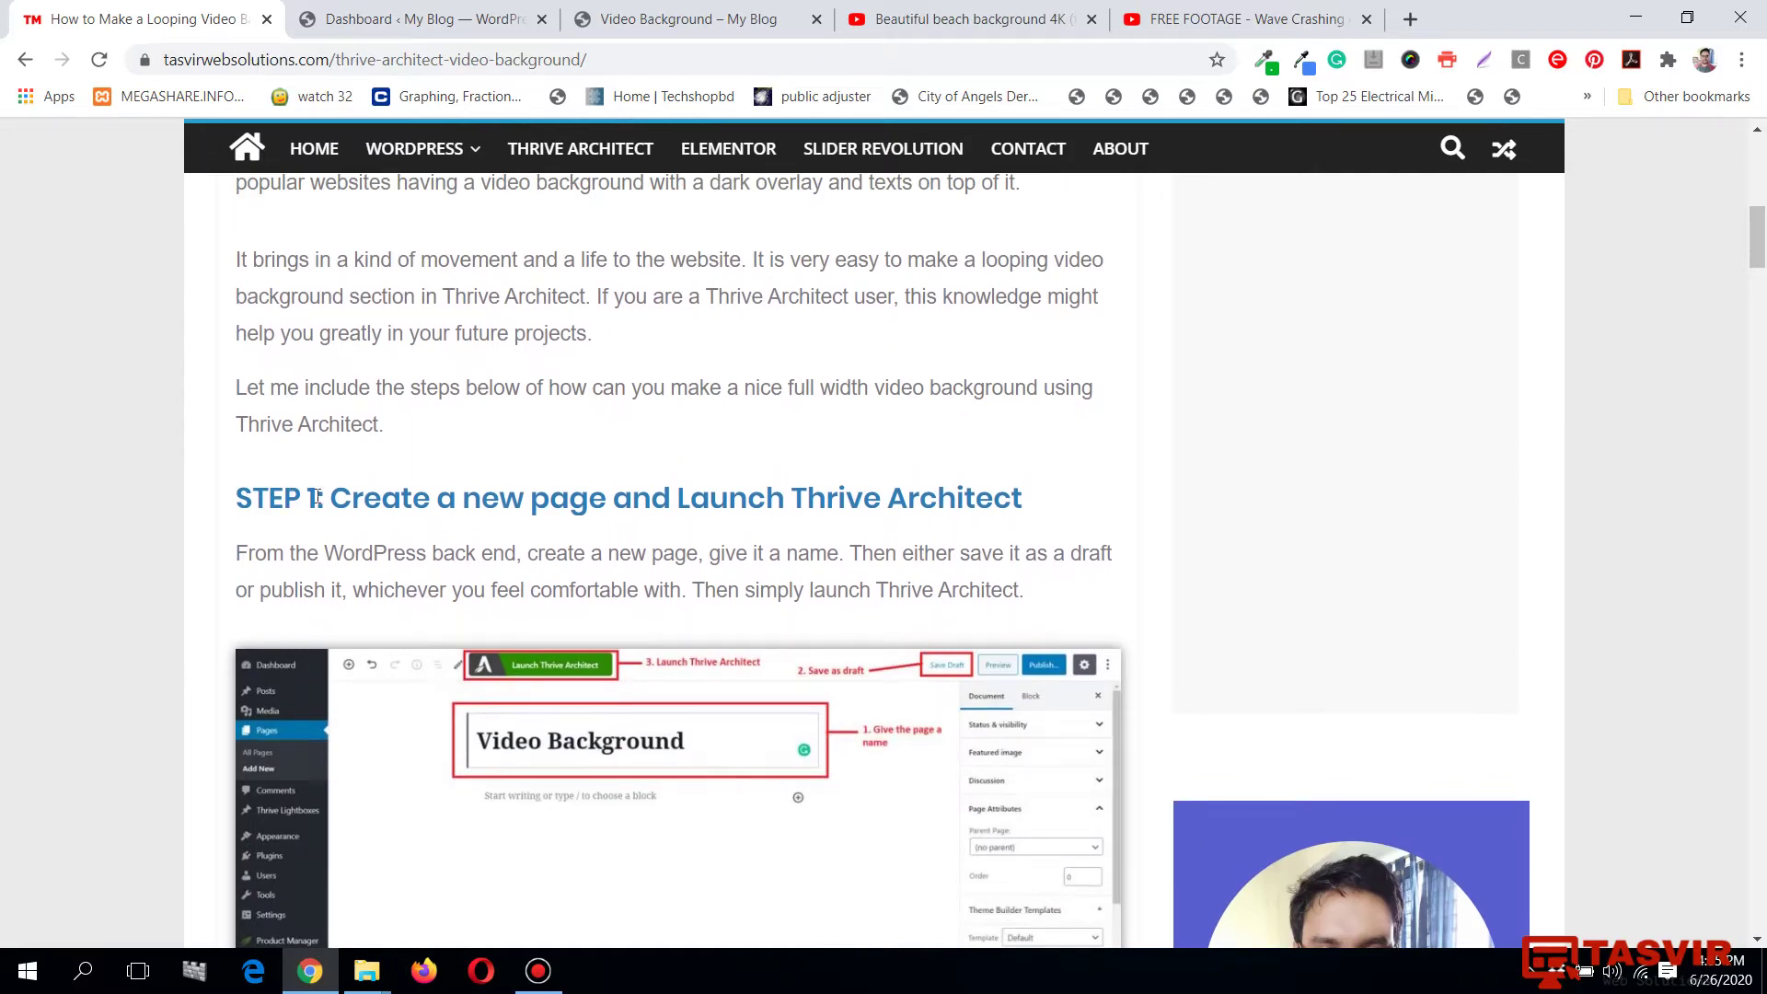
left_click_drag(282, 498, 1032, 505)
left_click(1032, 505)
scroll(1033, 501, "down", 7)
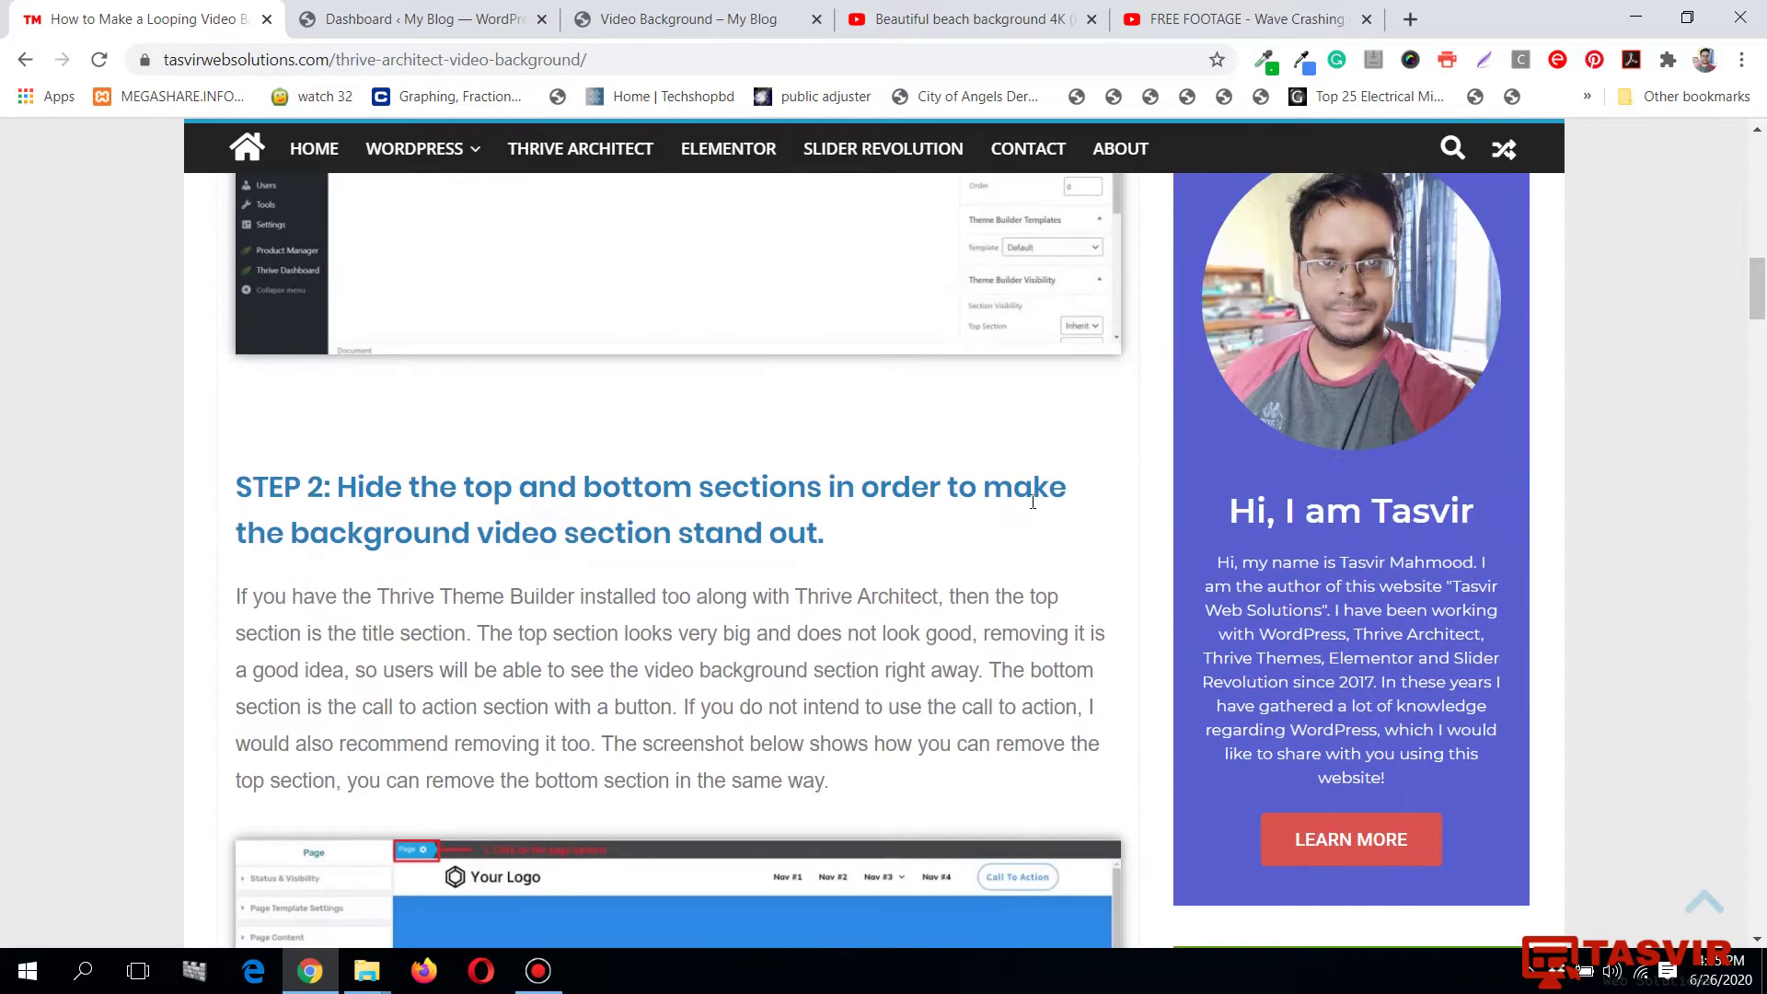
scroll(1022, 478, "down", 3)
scroll(967, 449, "up", 2)
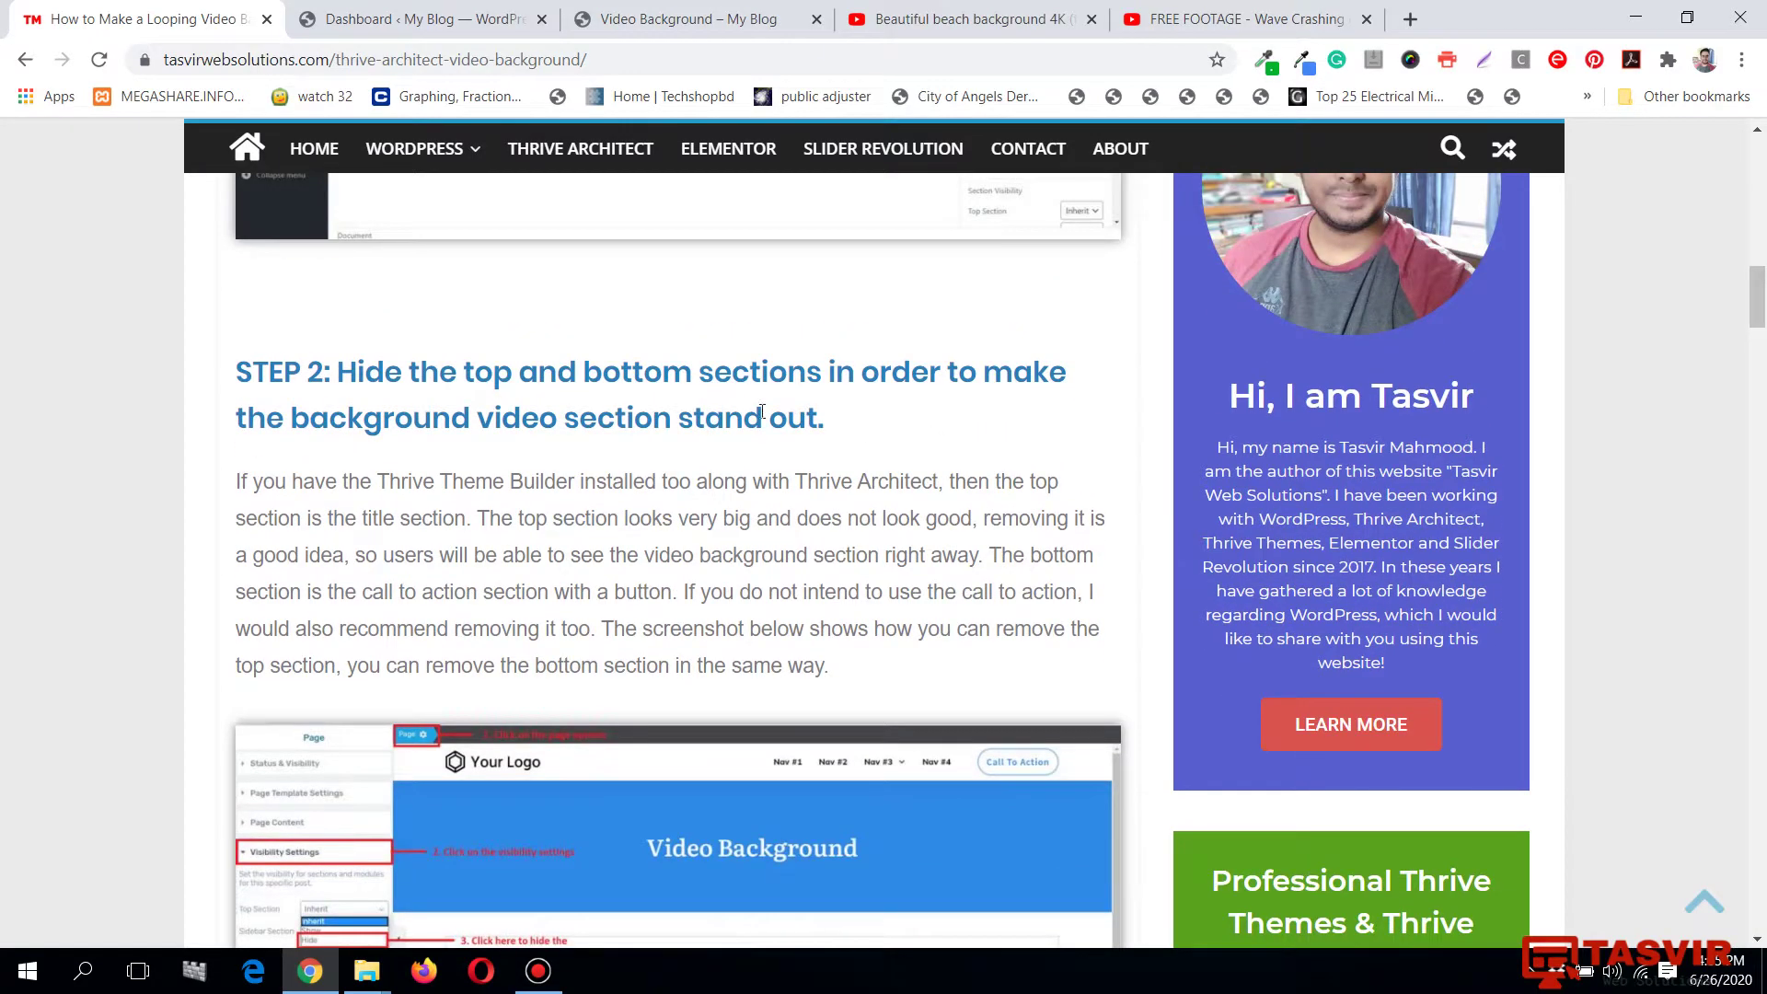
left_click_drag(825, 419, 192, 399)
left_click(391, 385)
scroll(390, 385, "down", 15)
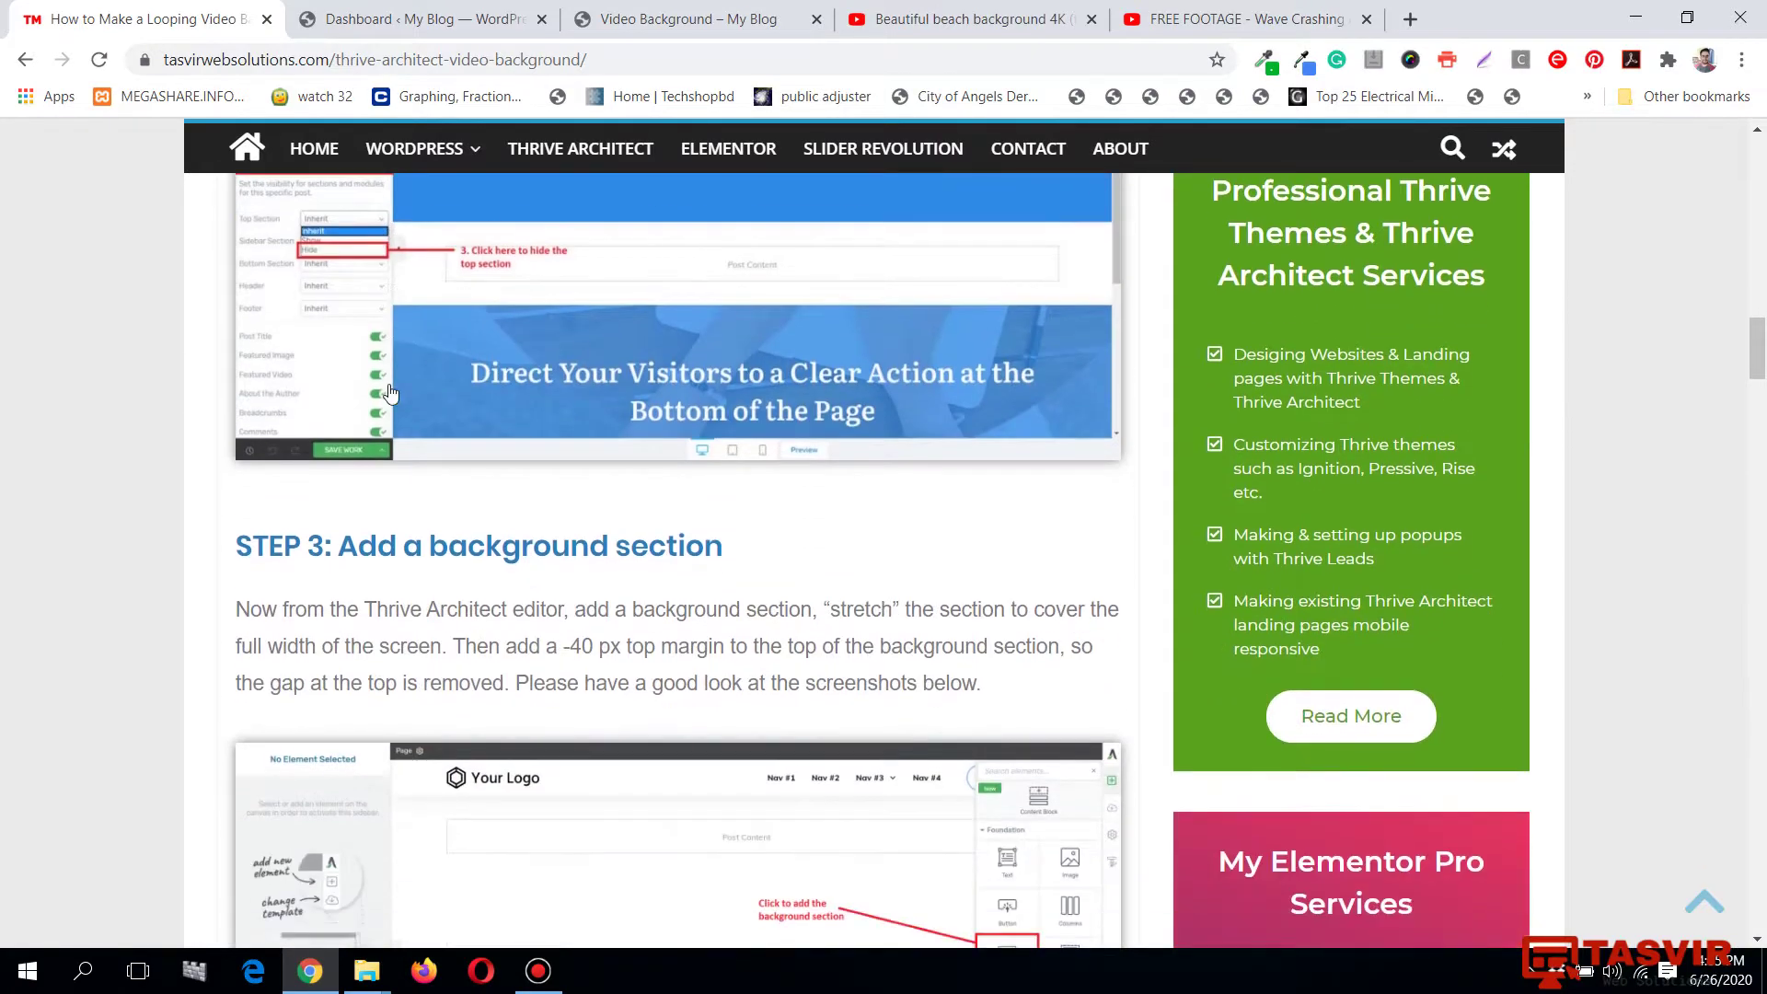
scroll(390, 394, "up", 20)
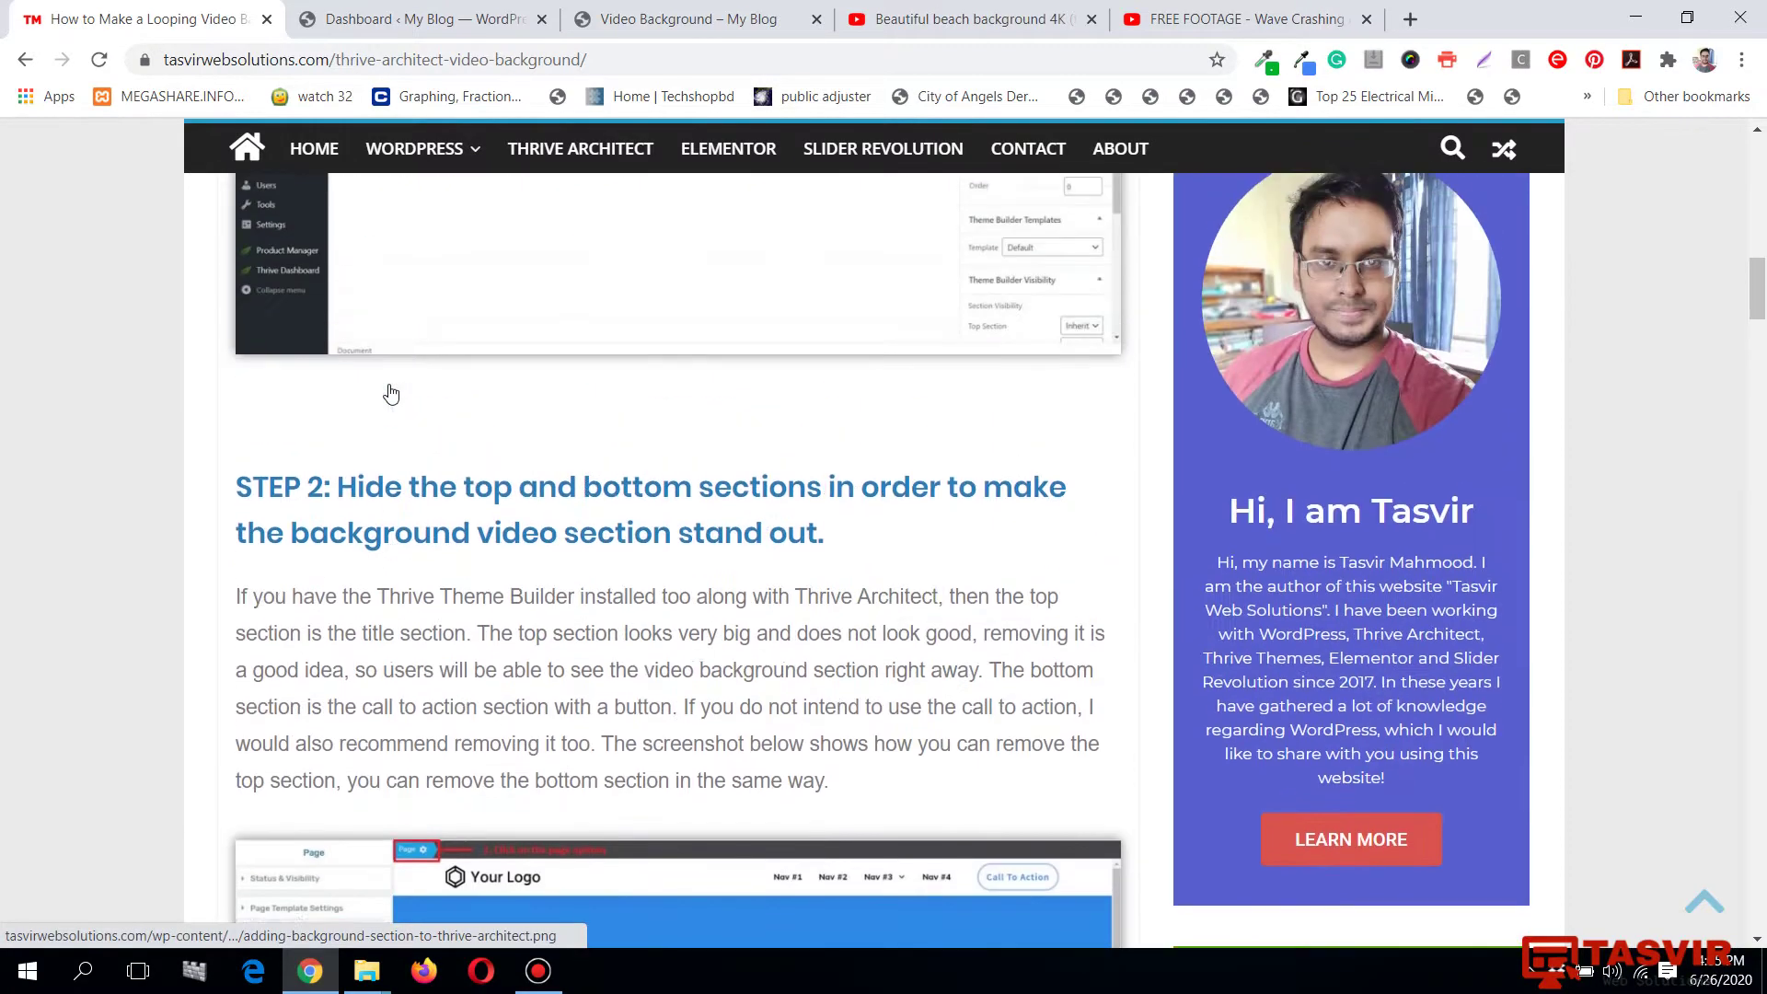
scroll(390, 387, "up", 7)
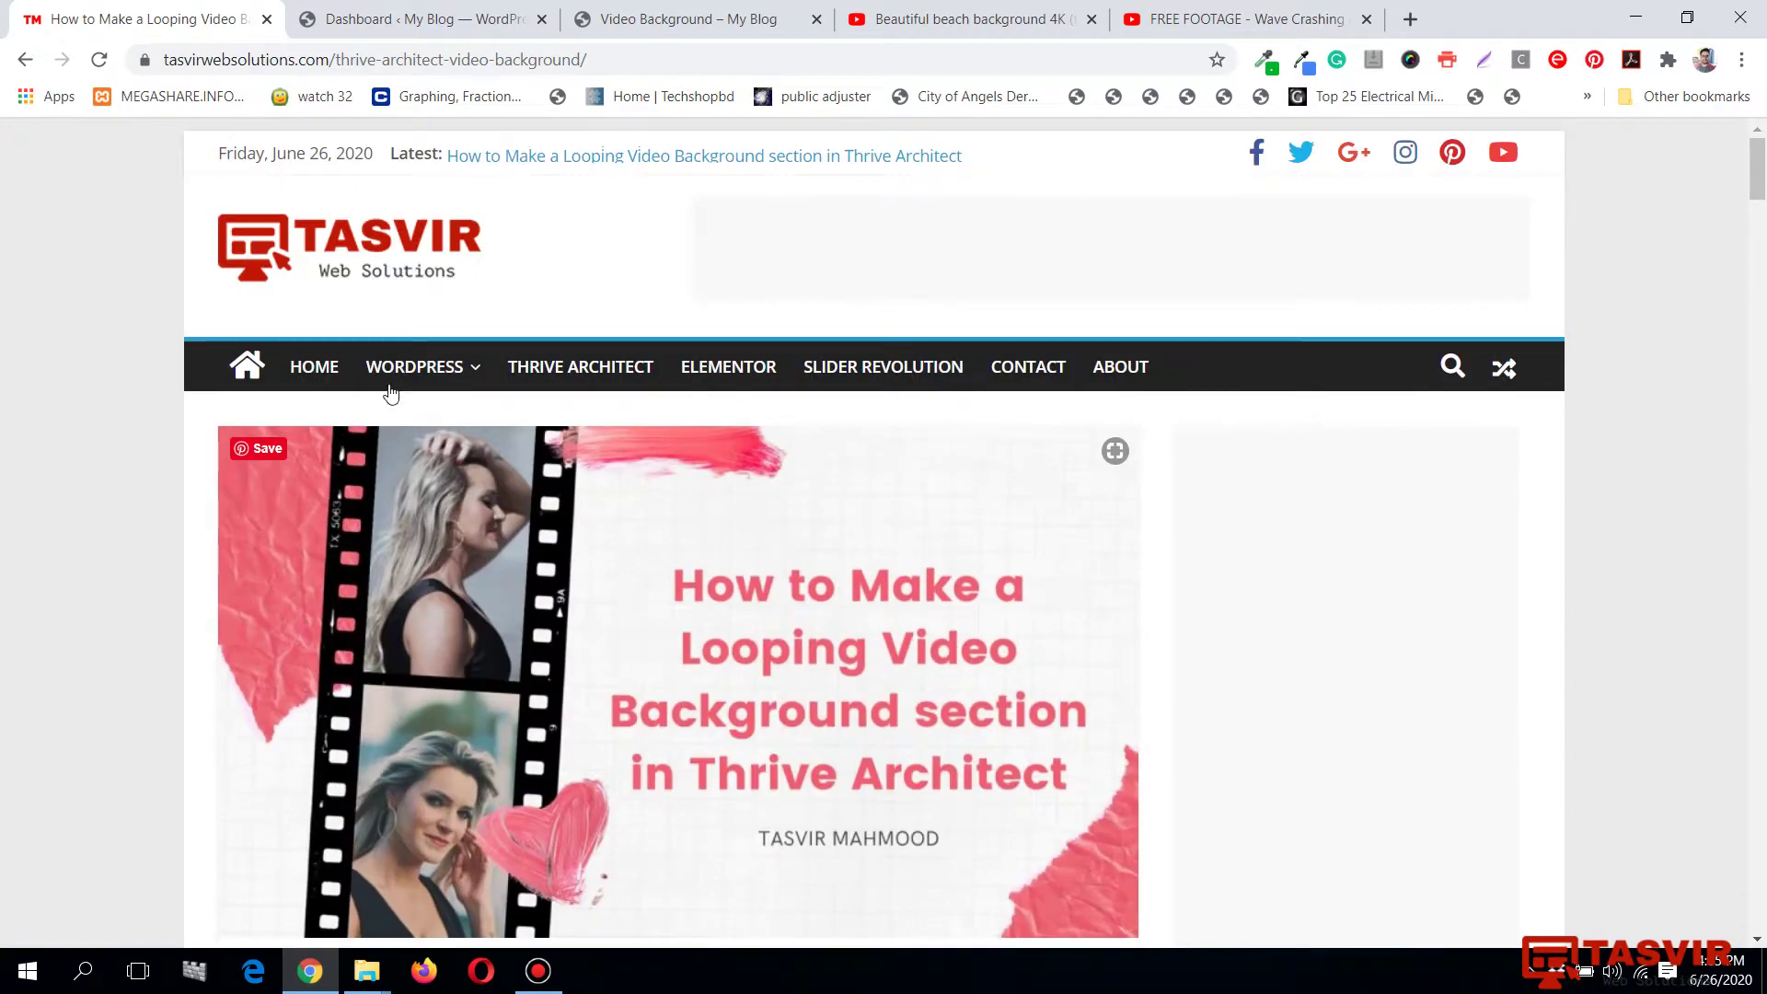
Check the article's Step 1 and start a new page in the WordPress admin.
left_click(456, 11)
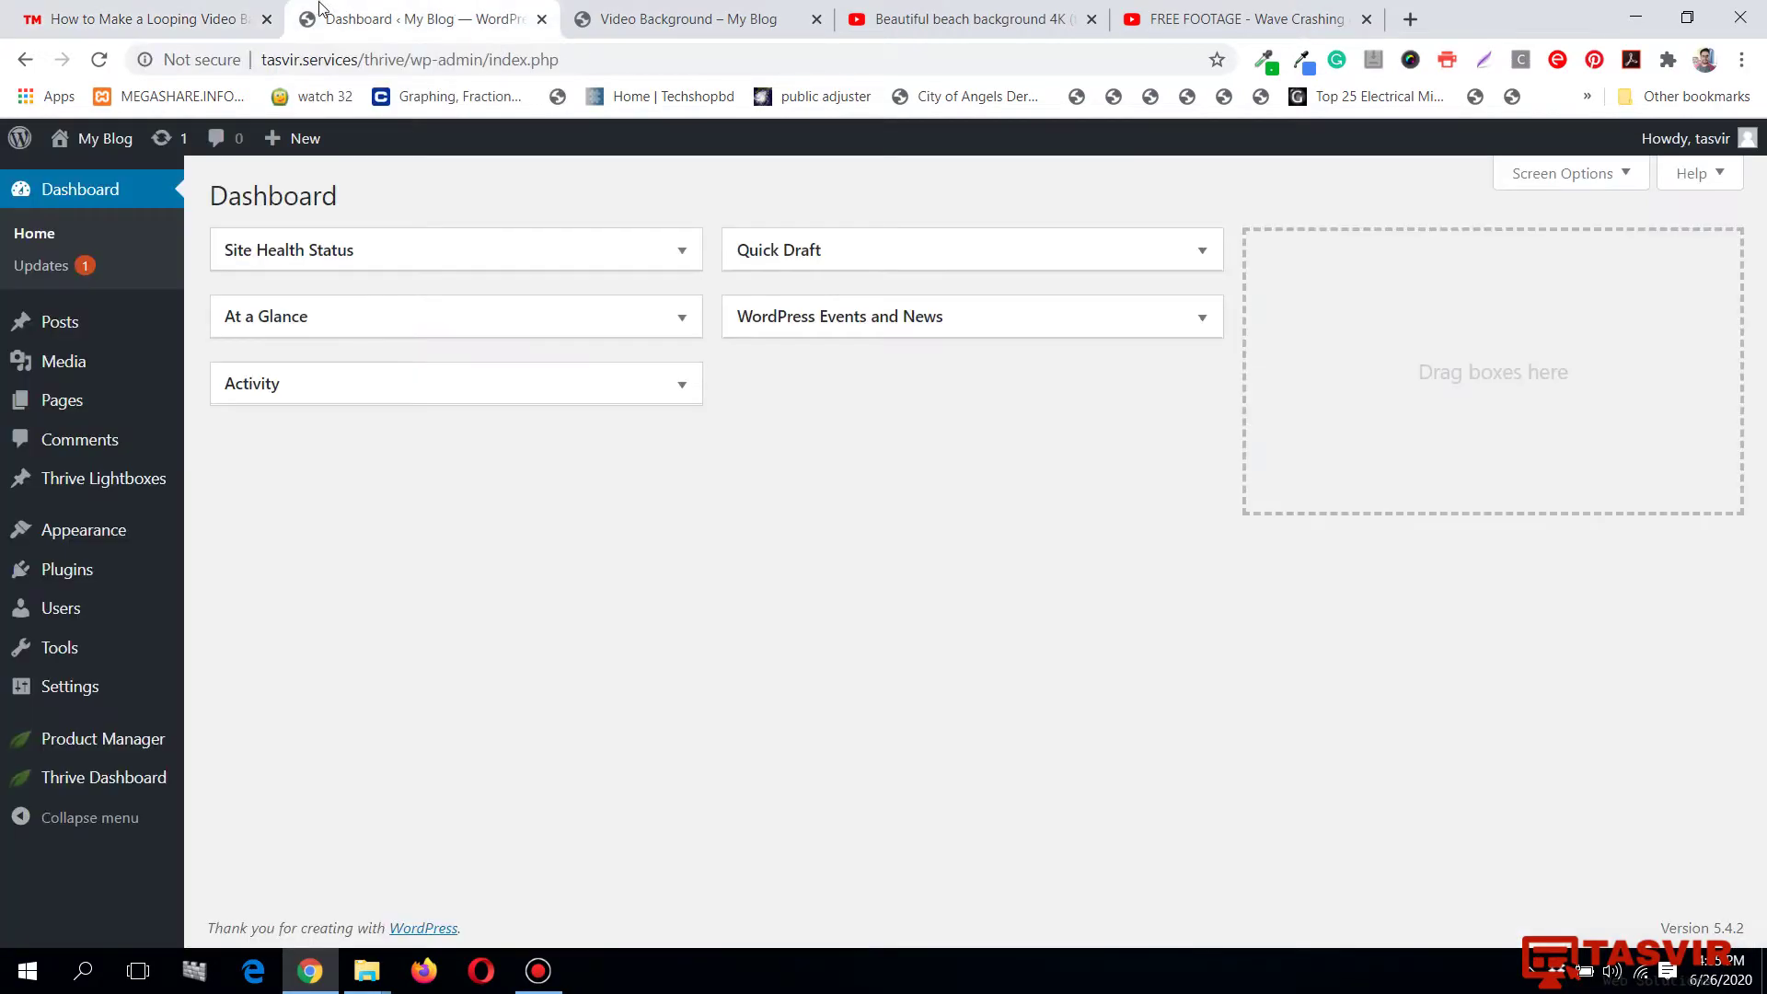
left_click(231, 18)
scroll(426, 417, "down", 10)
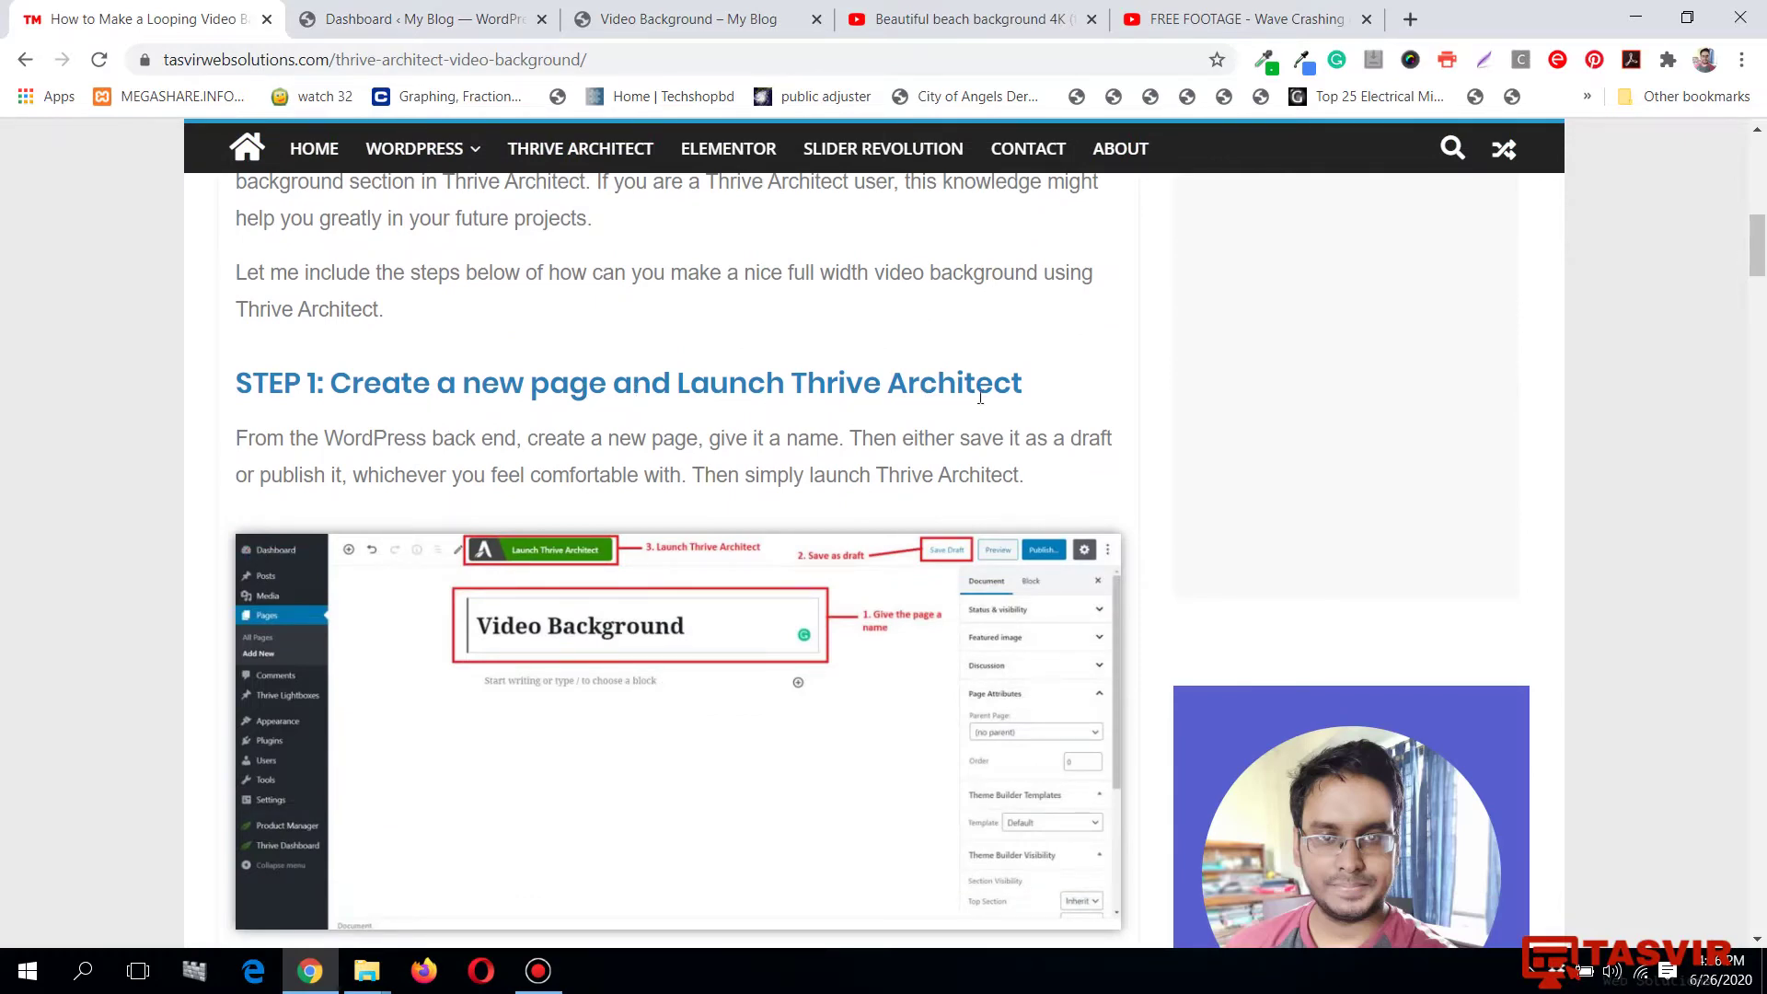
left_click(394, 21)
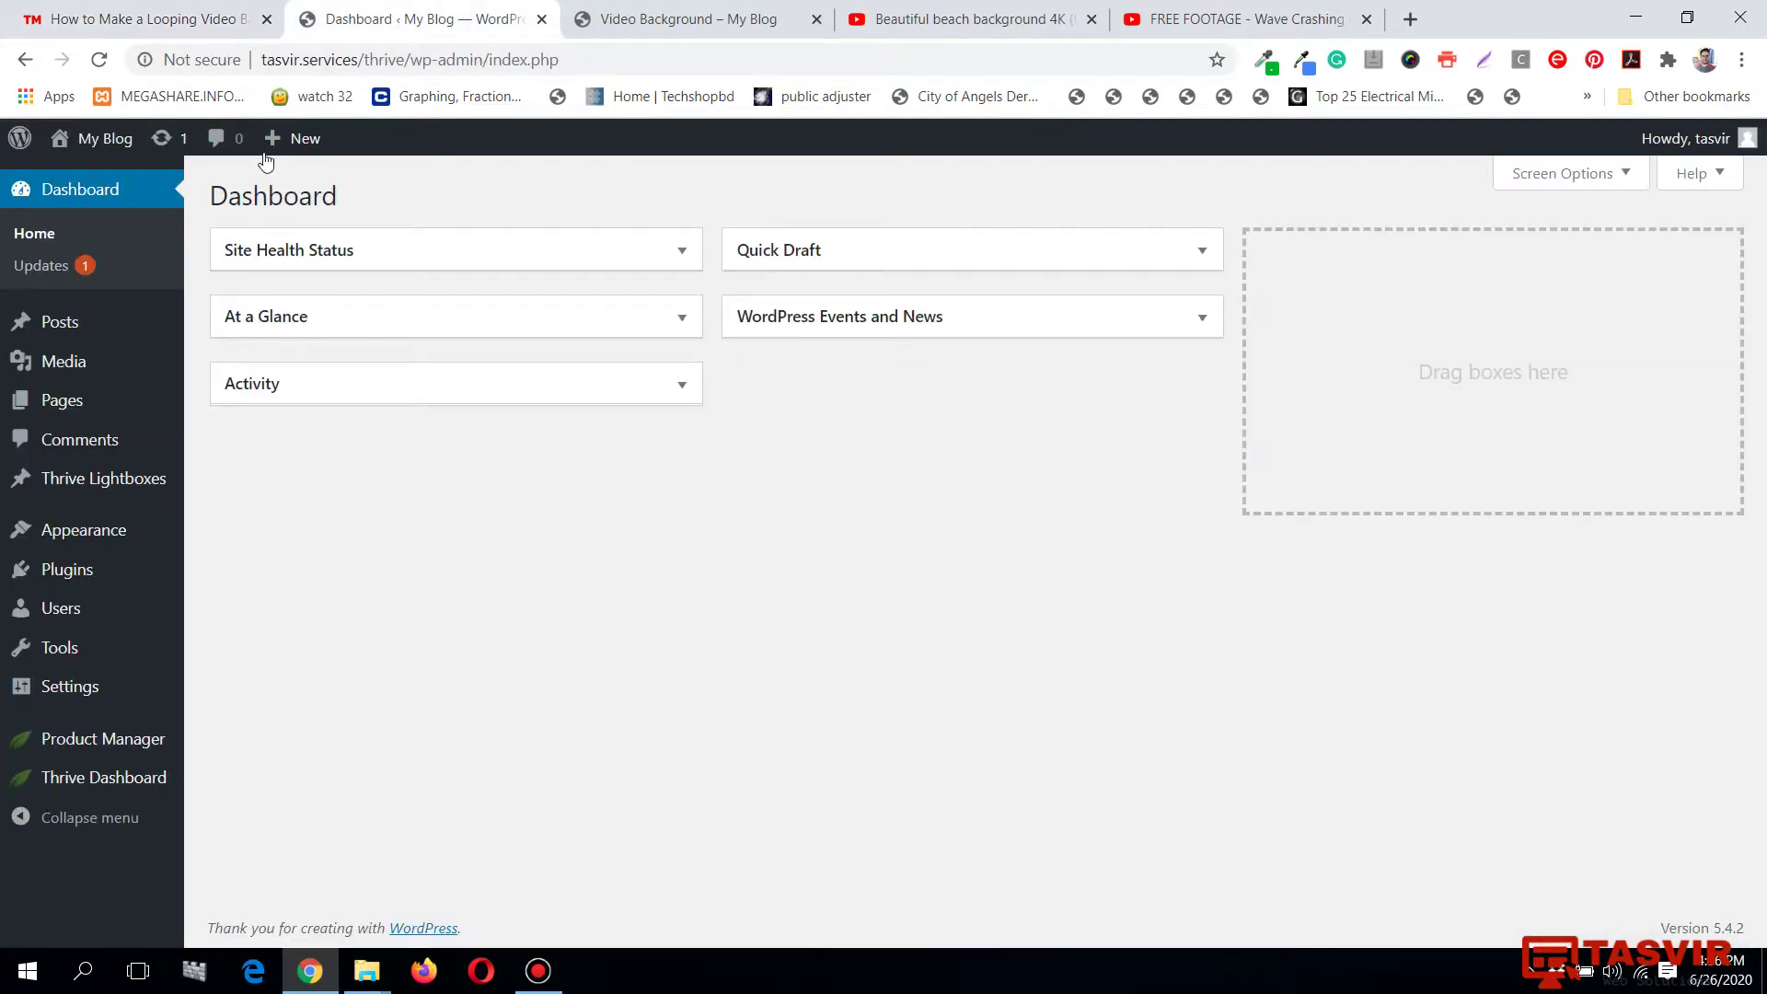
mouse_move(117, 399)
left_click(255, 436)
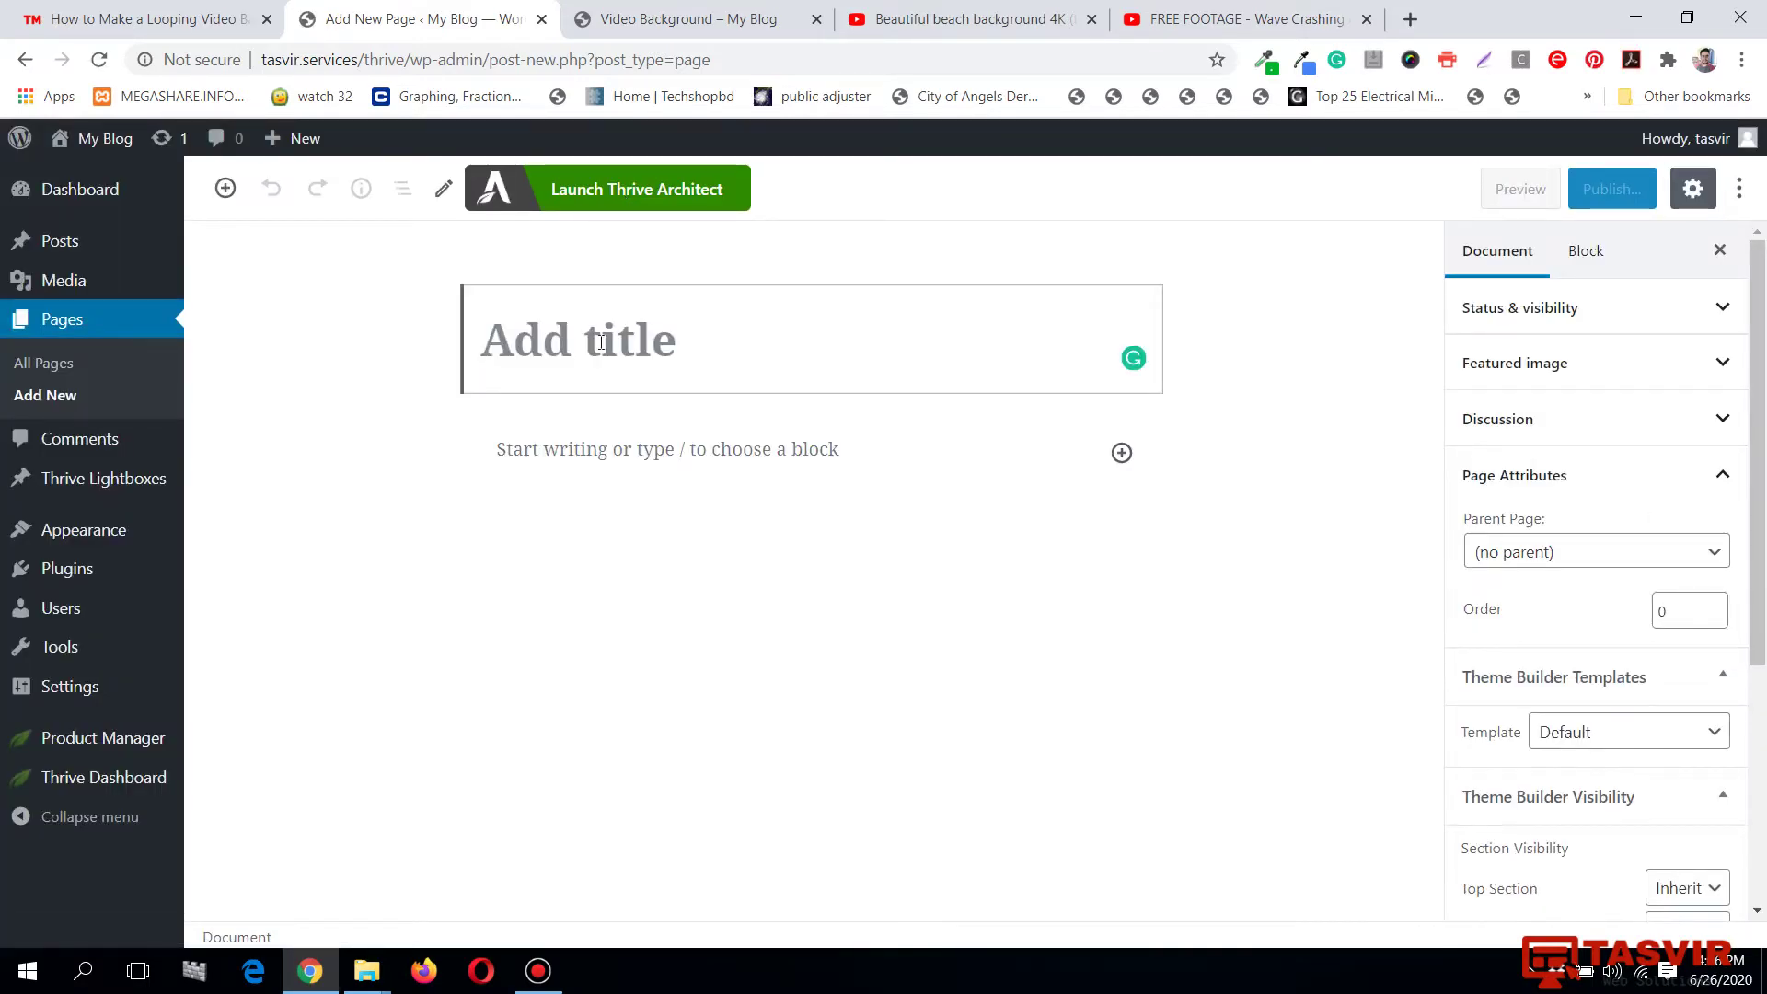
Title the page "Thrive Video Background" and save it as a draft.
type("Thrive ")
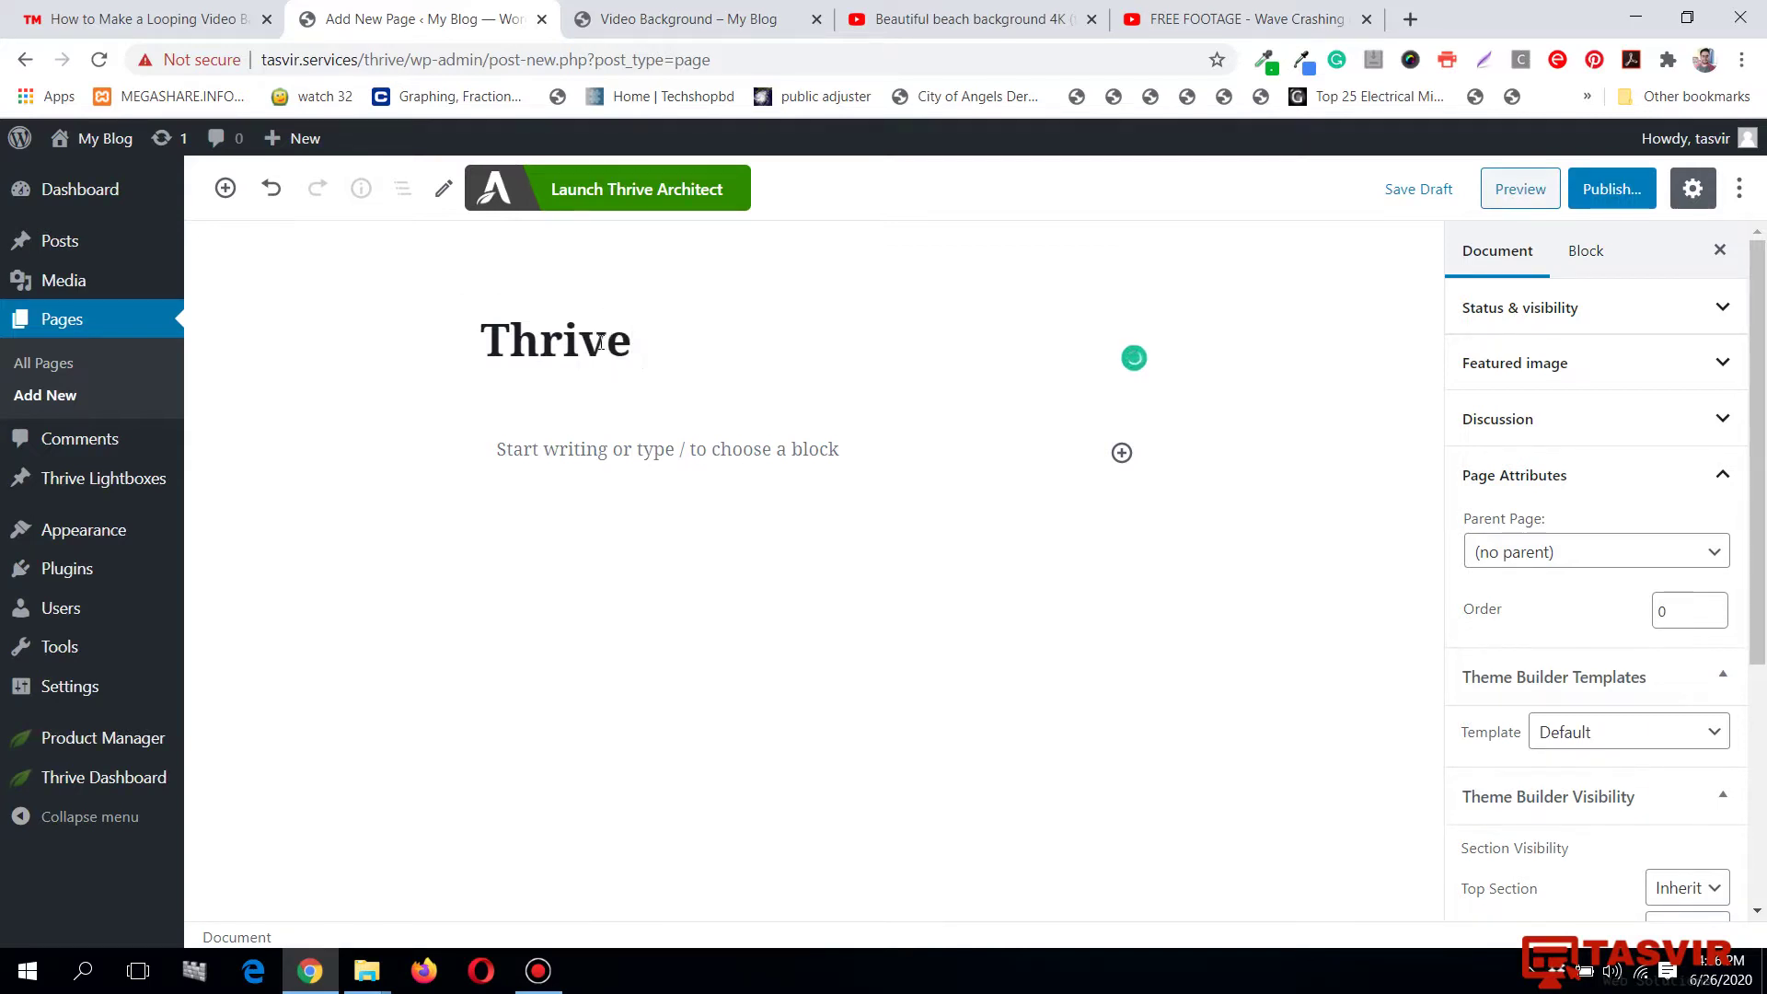
type("Video ")
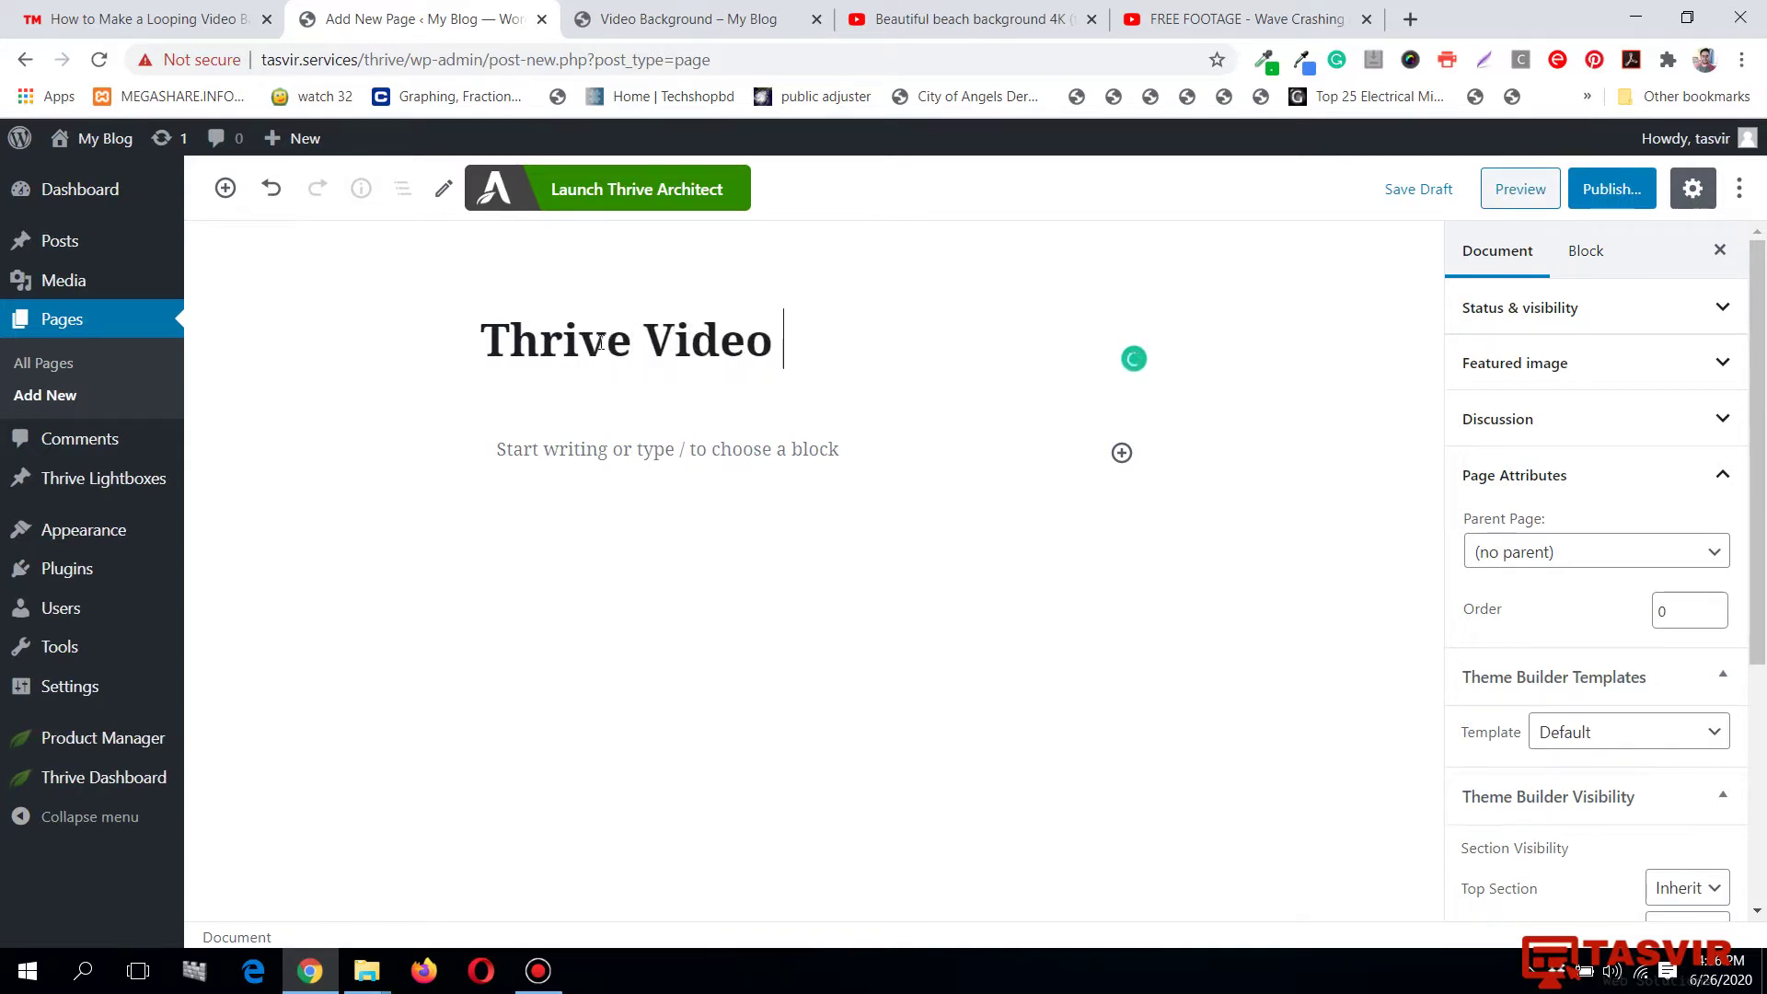
type("Backg")
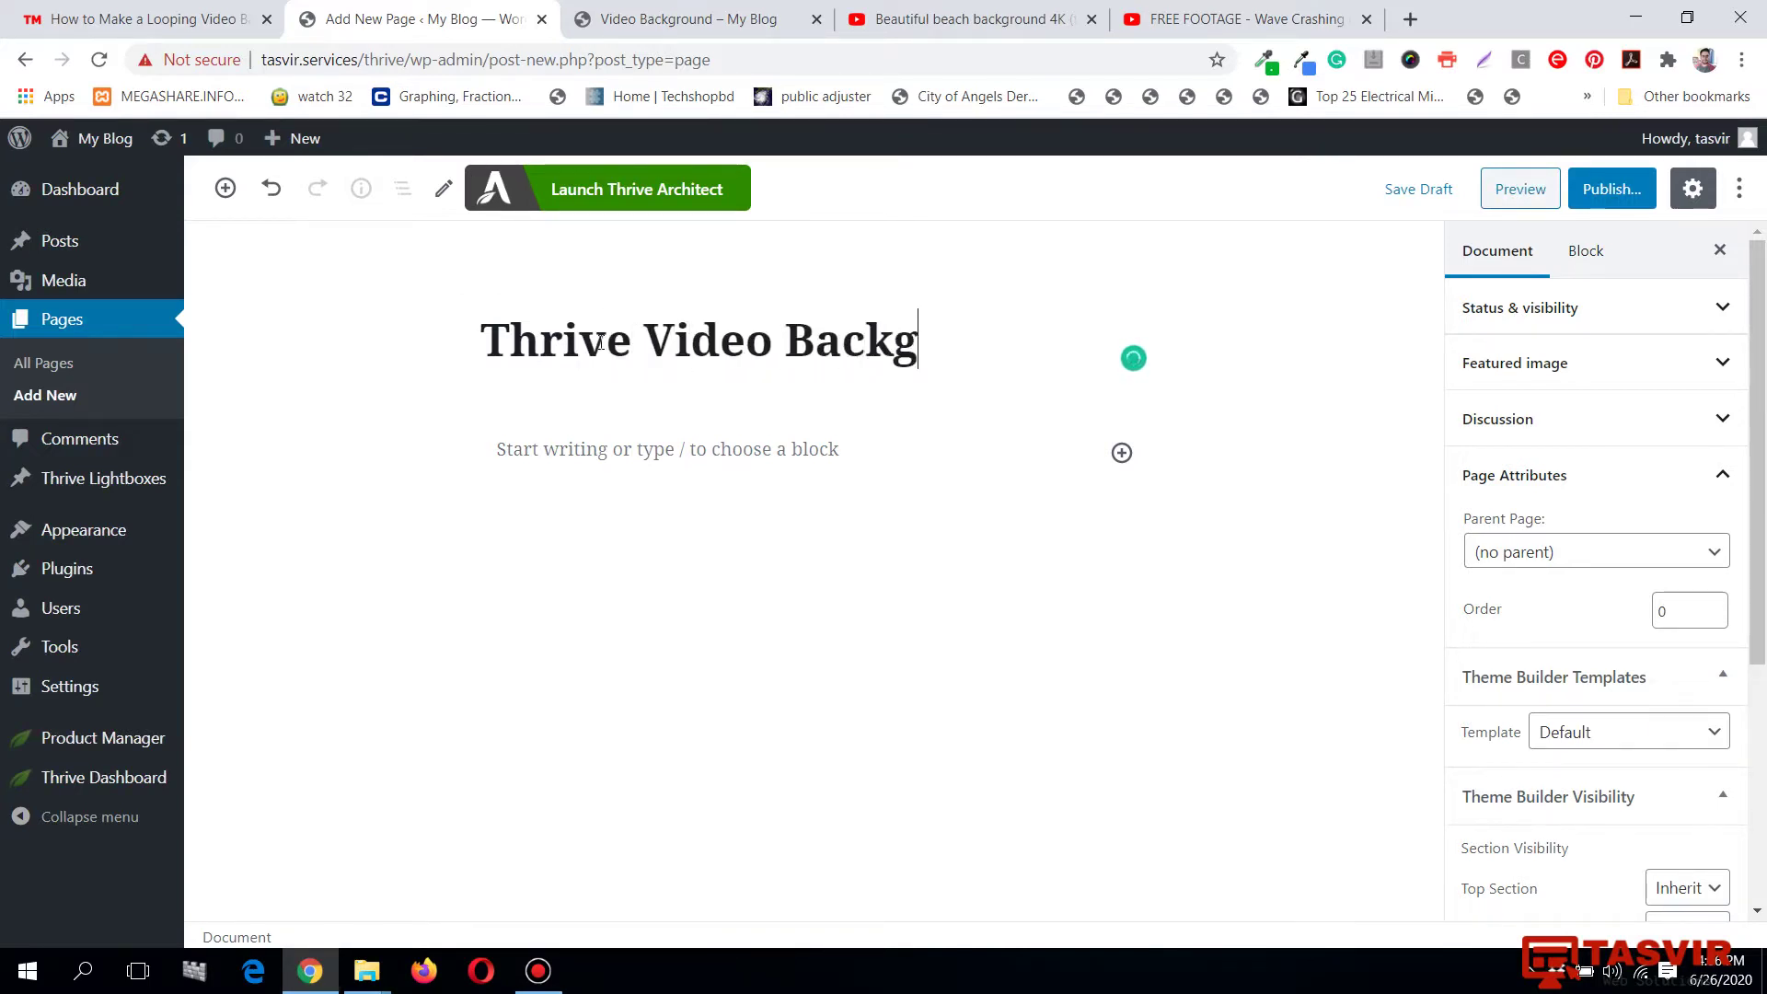
type("round")
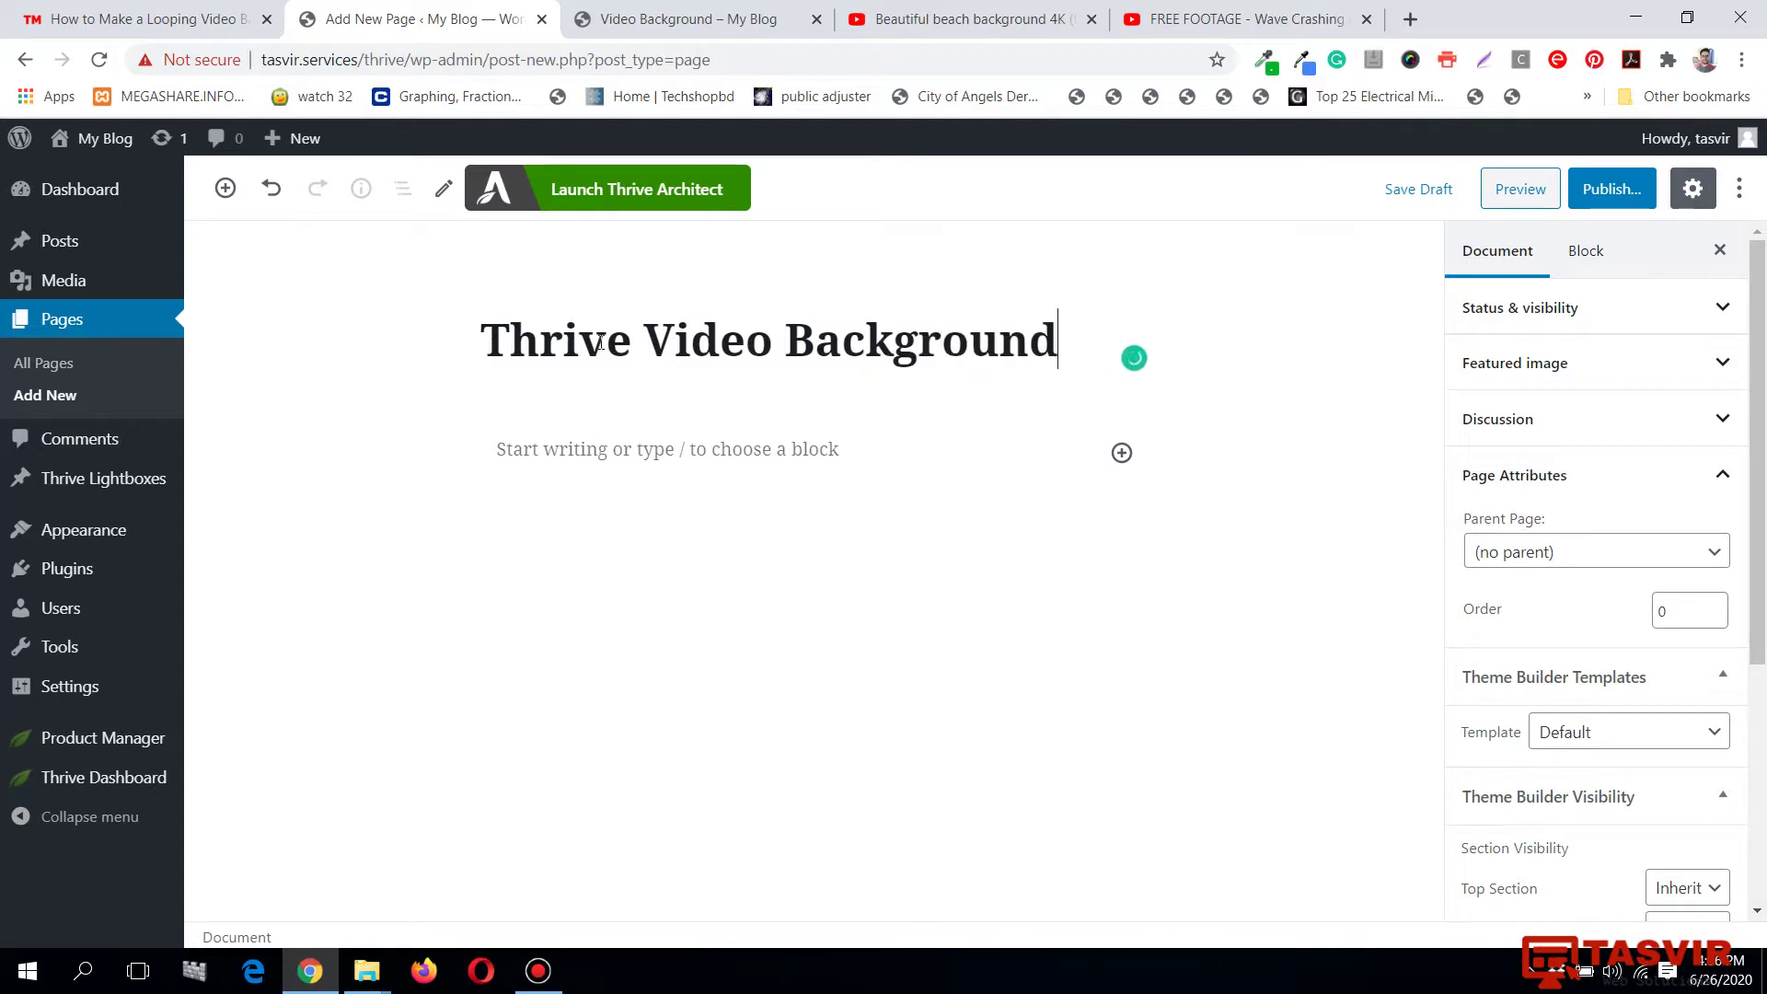
left_click(1419, 189)
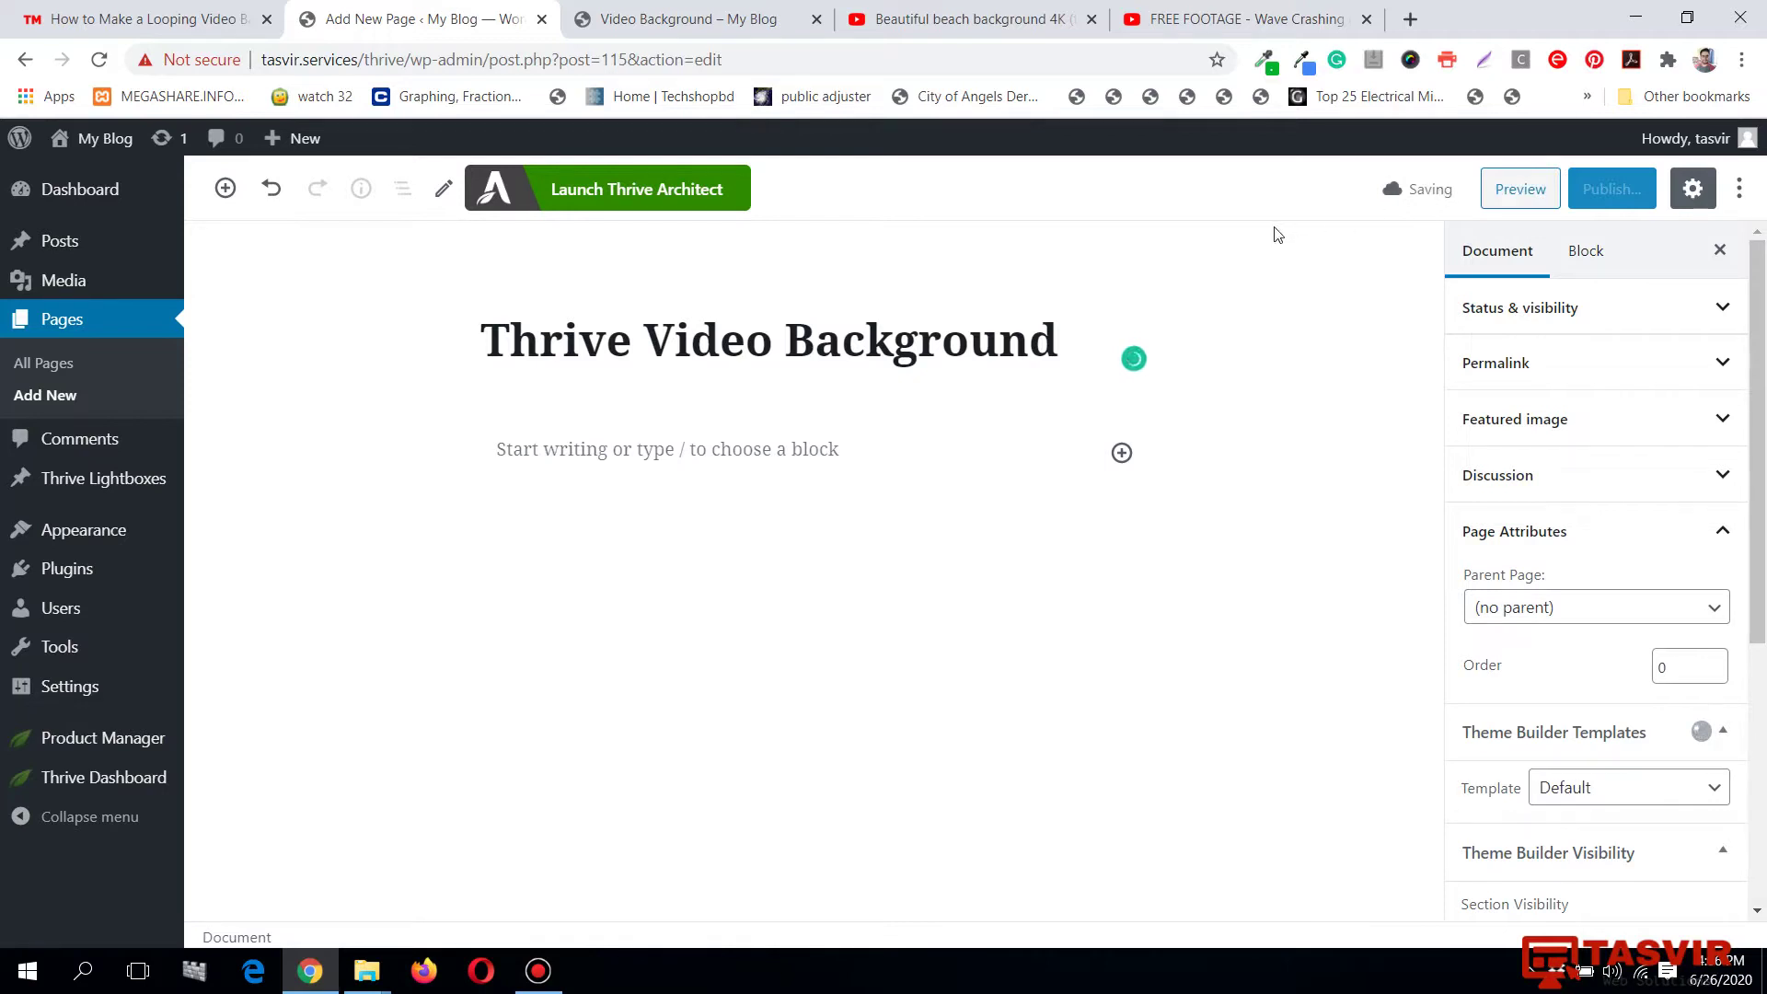
Launch Thrive Architect for the draft page and move its browser tab beside the tutorial article's tab.
left_click(591, 199)
left_click_drag(617, 35, 396, 35)
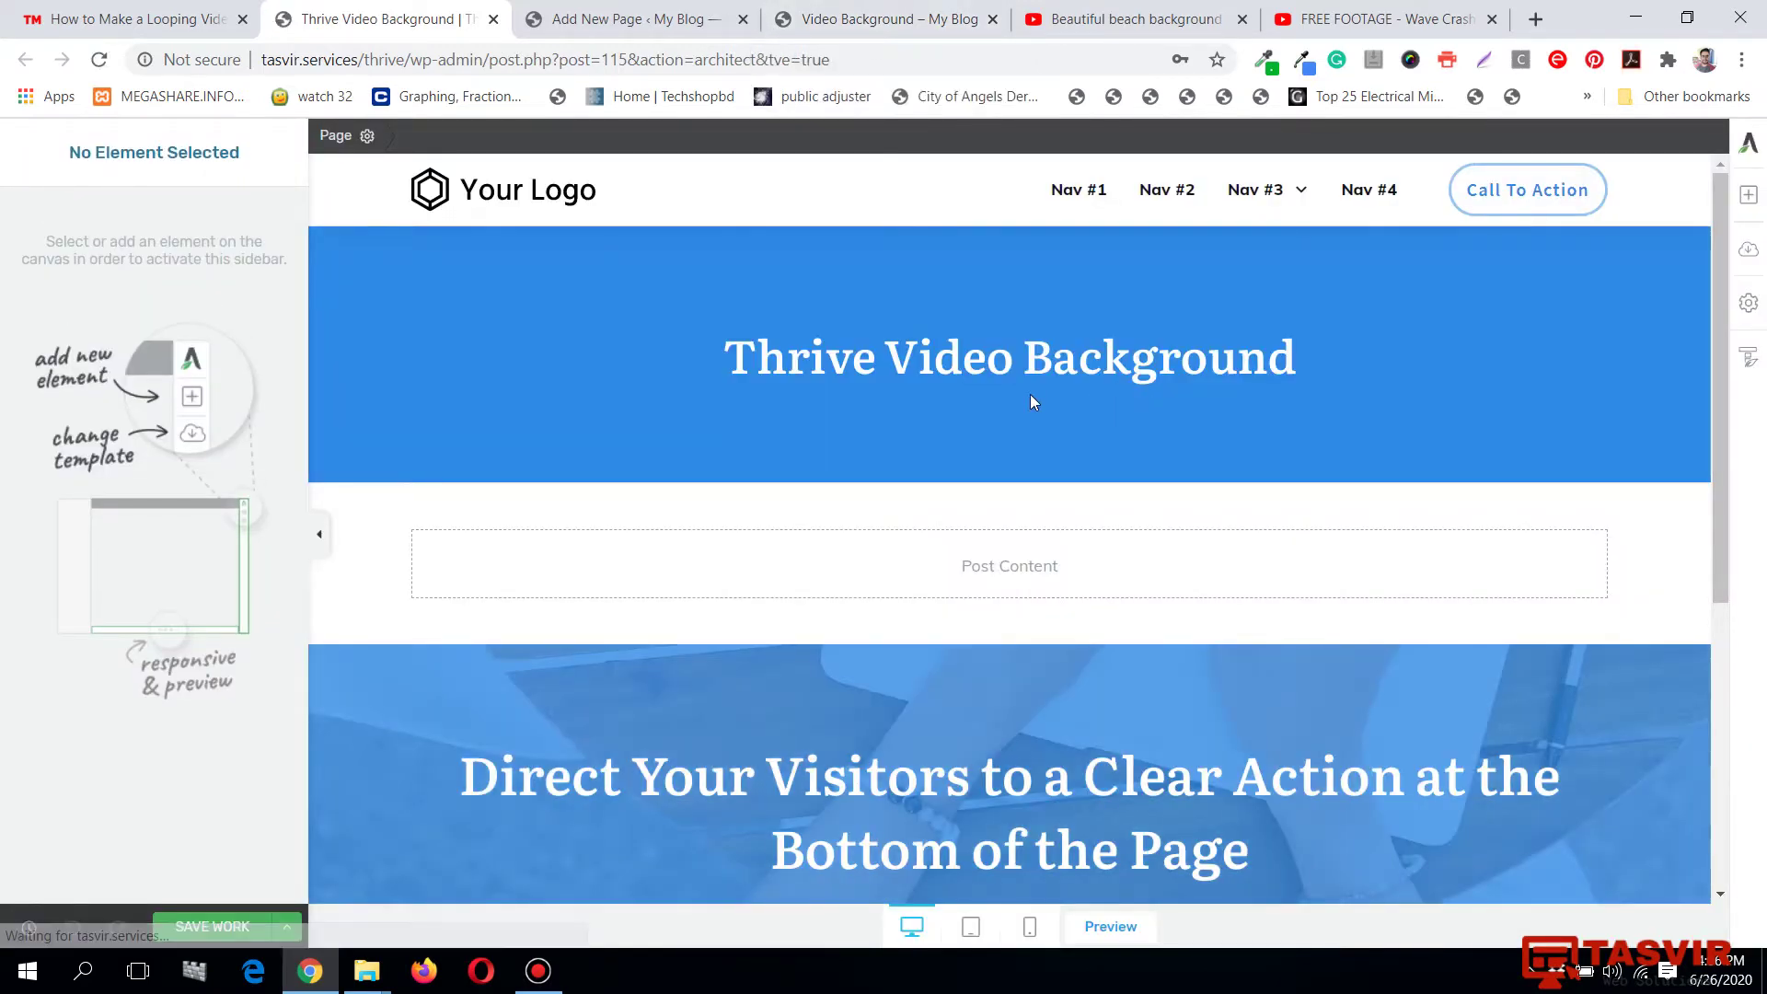
scroll(1030, 394, "down", 1)
scroll(1030, 394, "up", 1)
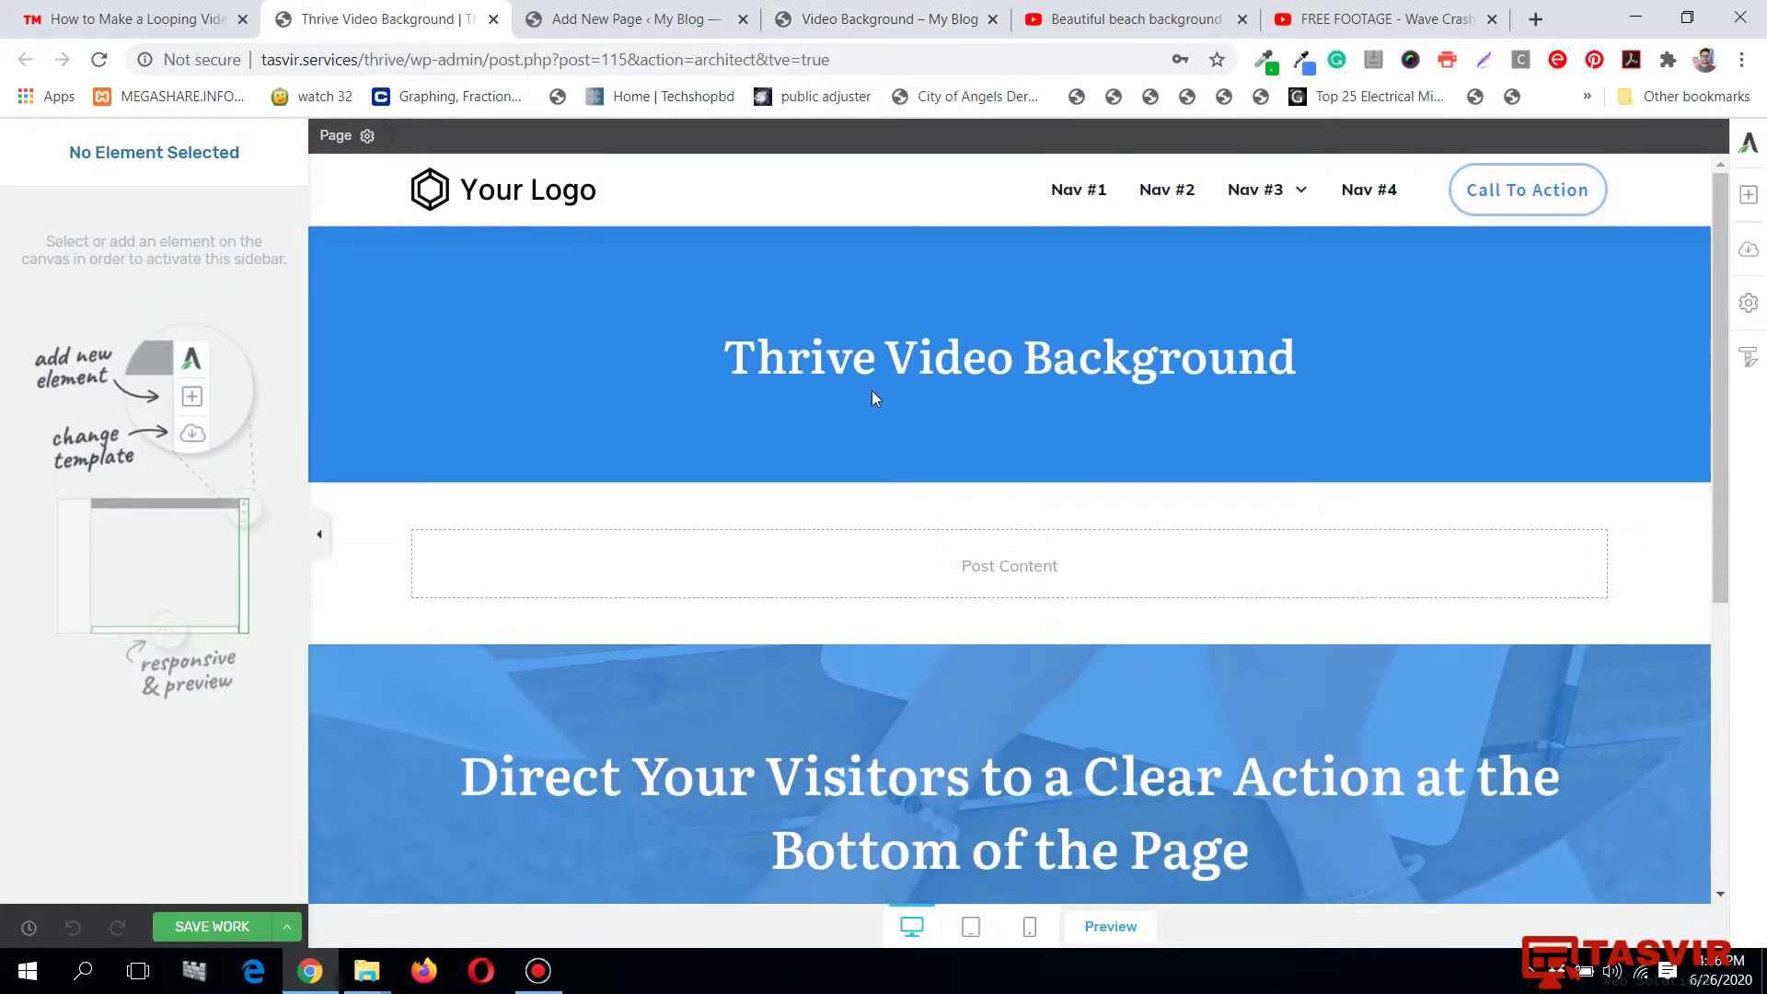
Read the article's Step 2 and compare the draft page's top and bottom sections with the finished video background page.
left_click(48, 7)
scroll(134, 316, "down", 10)
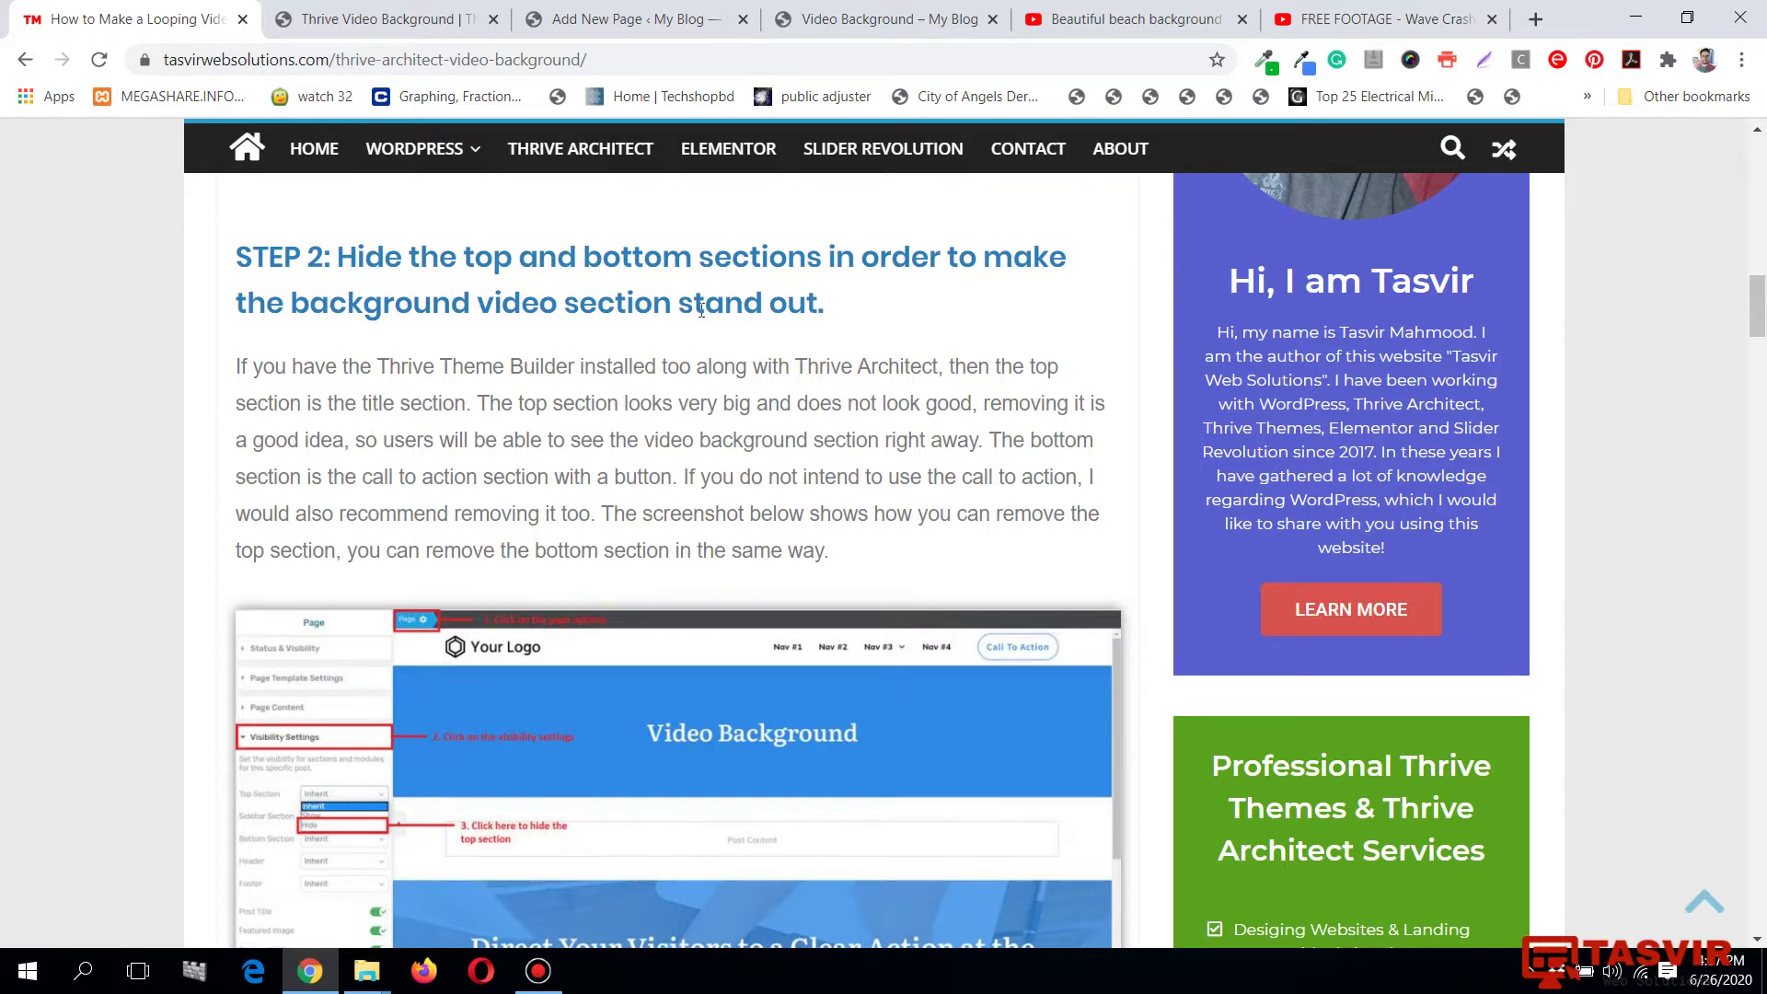
left_click(314, 10)
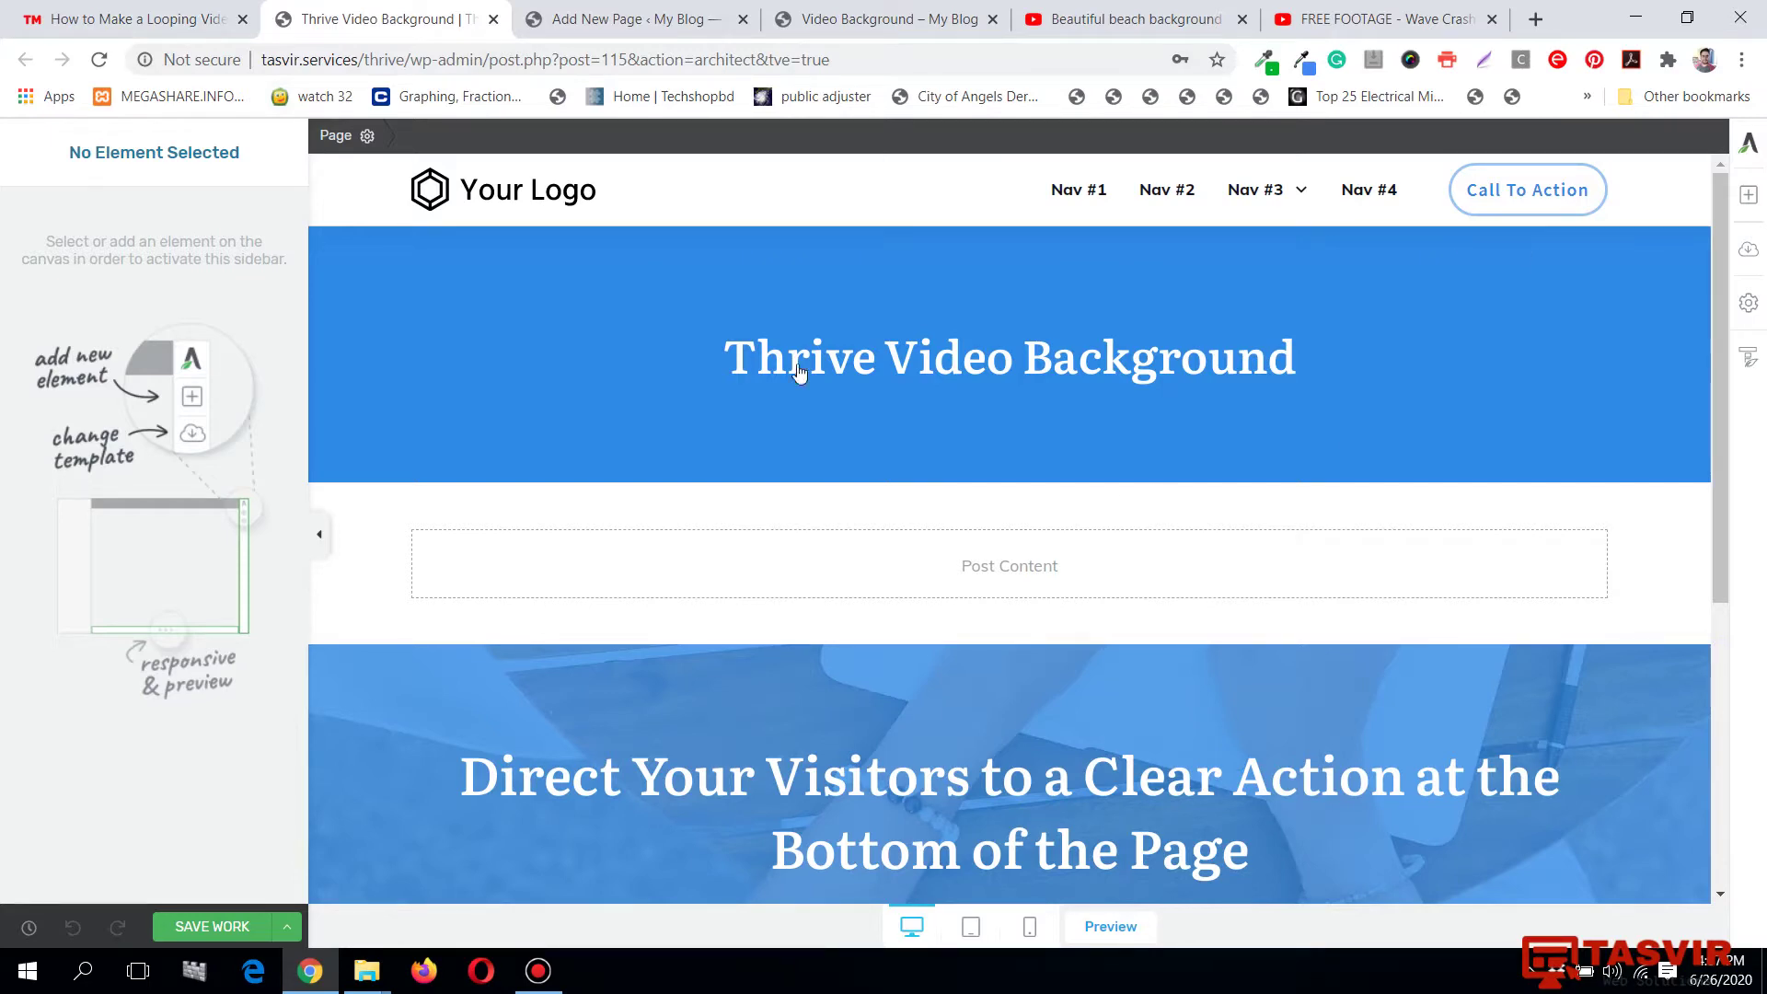
scroll(1136, 367, "down", 3)
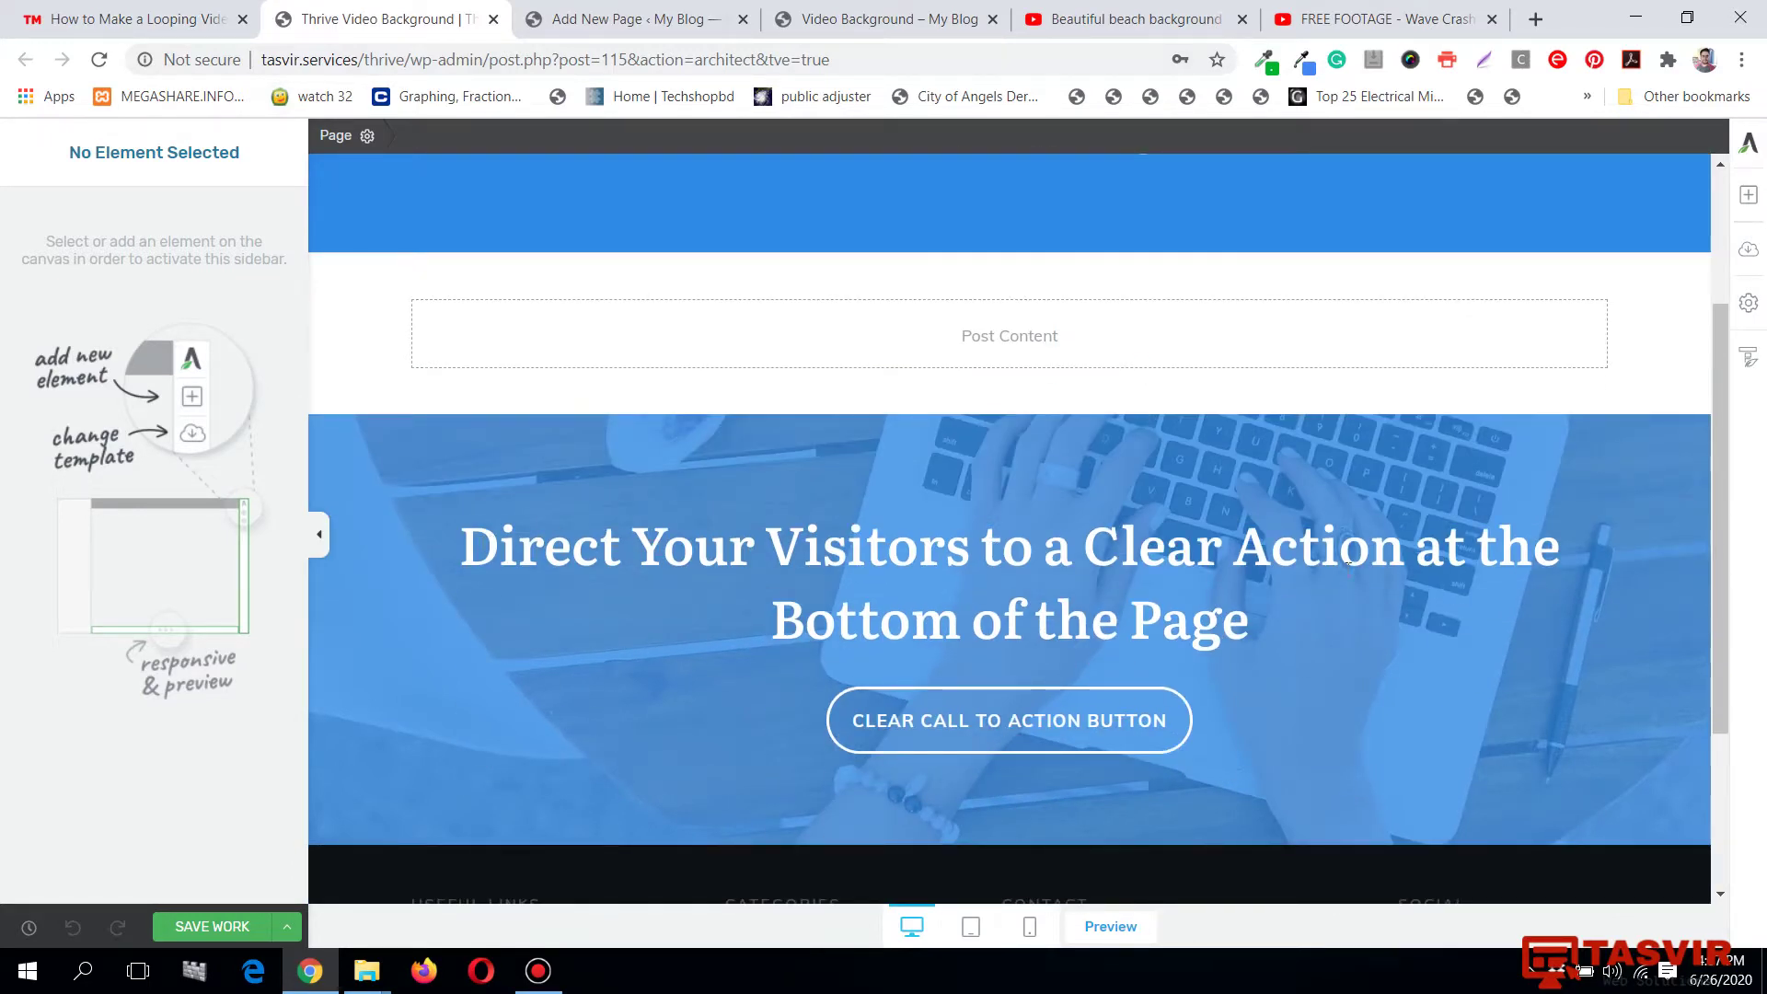
scroll(1239, 711, "down", 3)
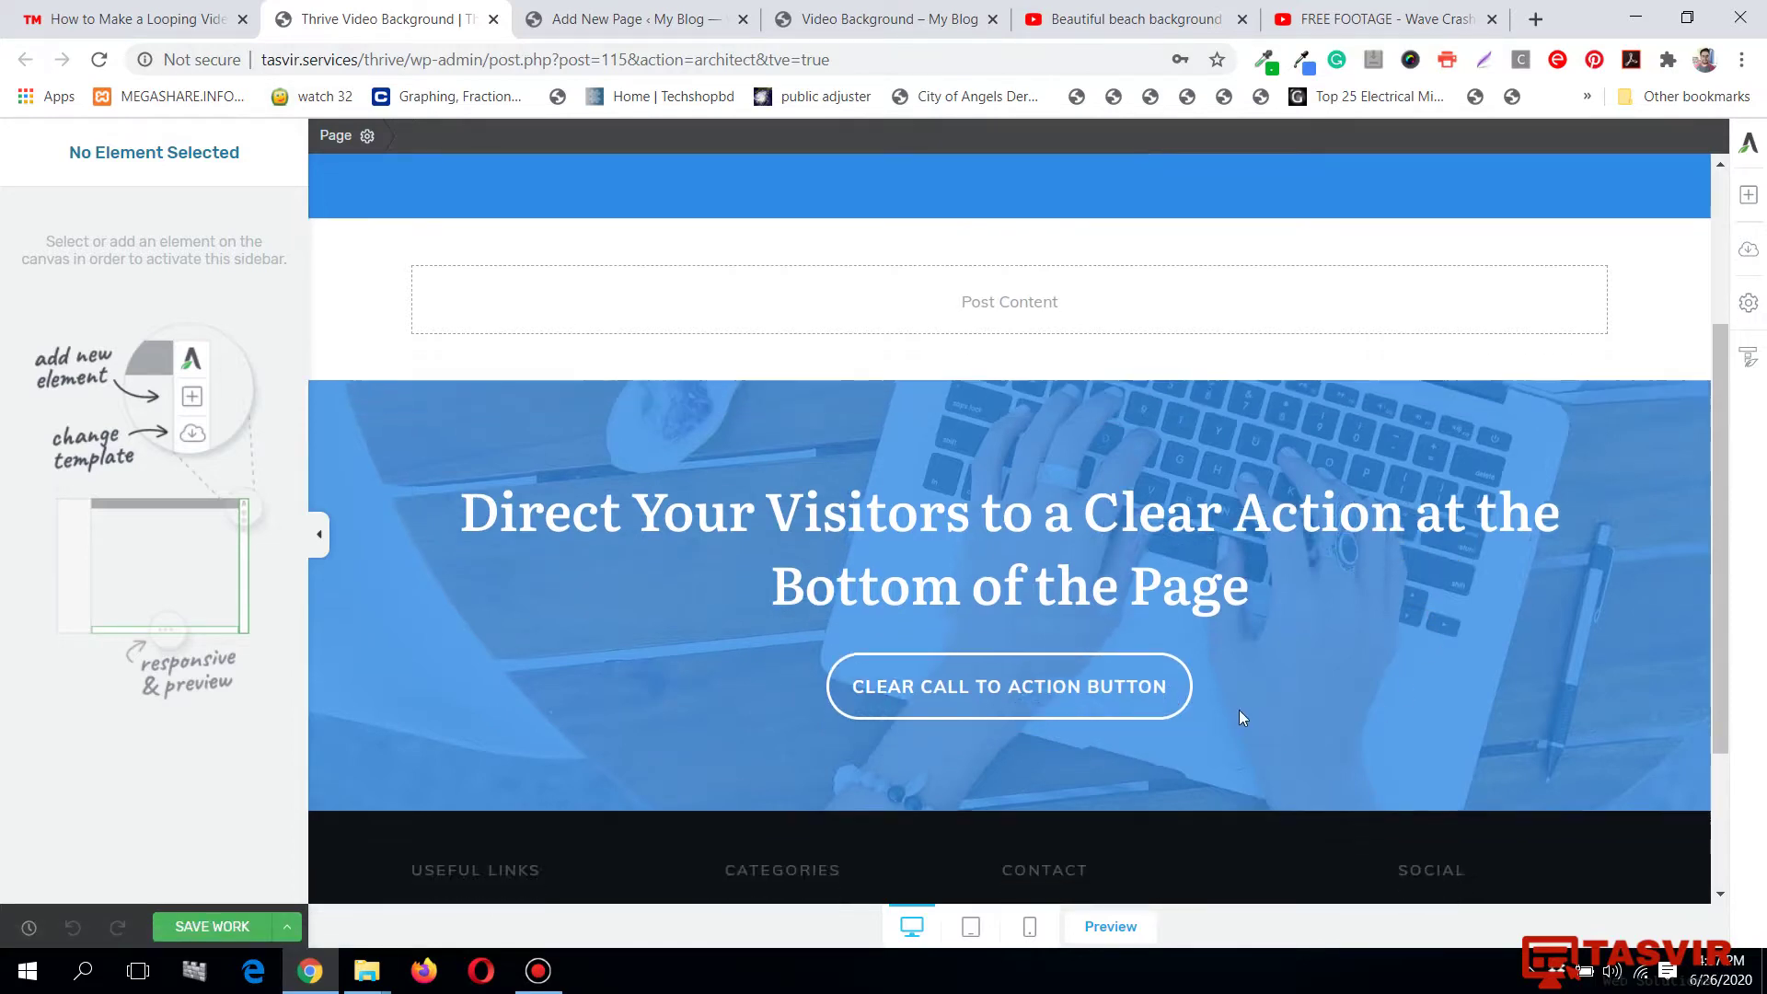
scroll(991, 543, "up", 4)
scroll(1169, 644, "up", 2)
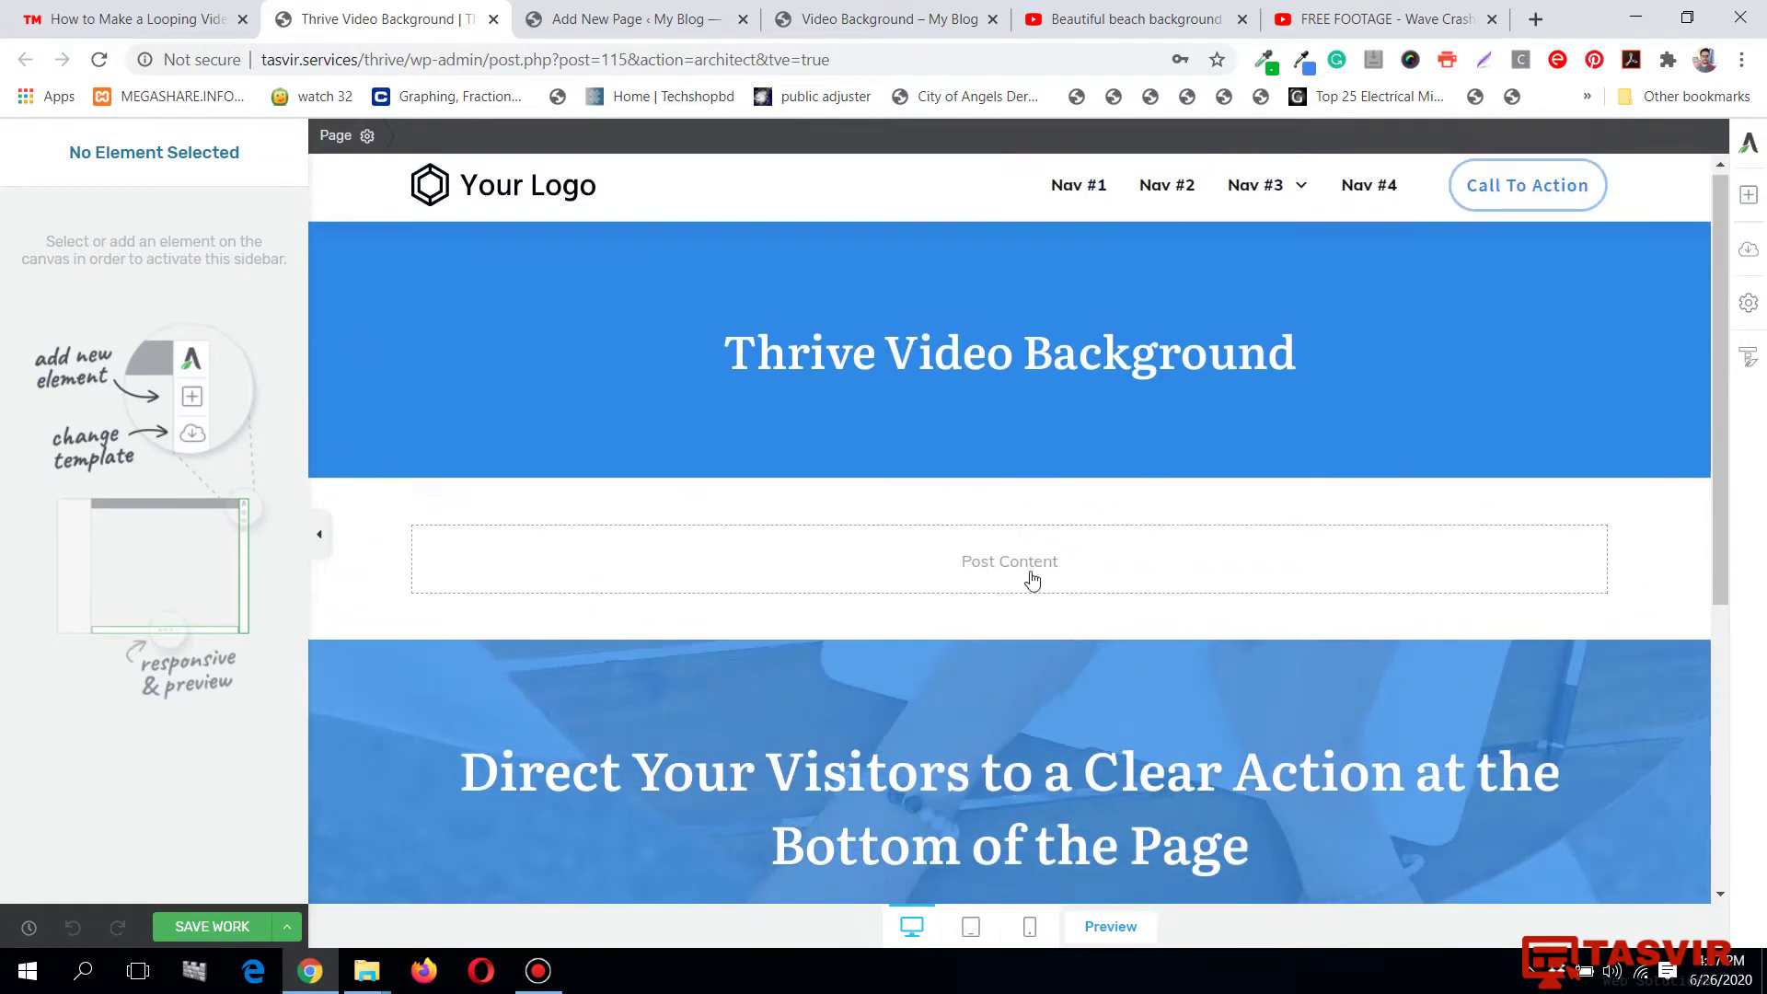
left_click(847, 11)
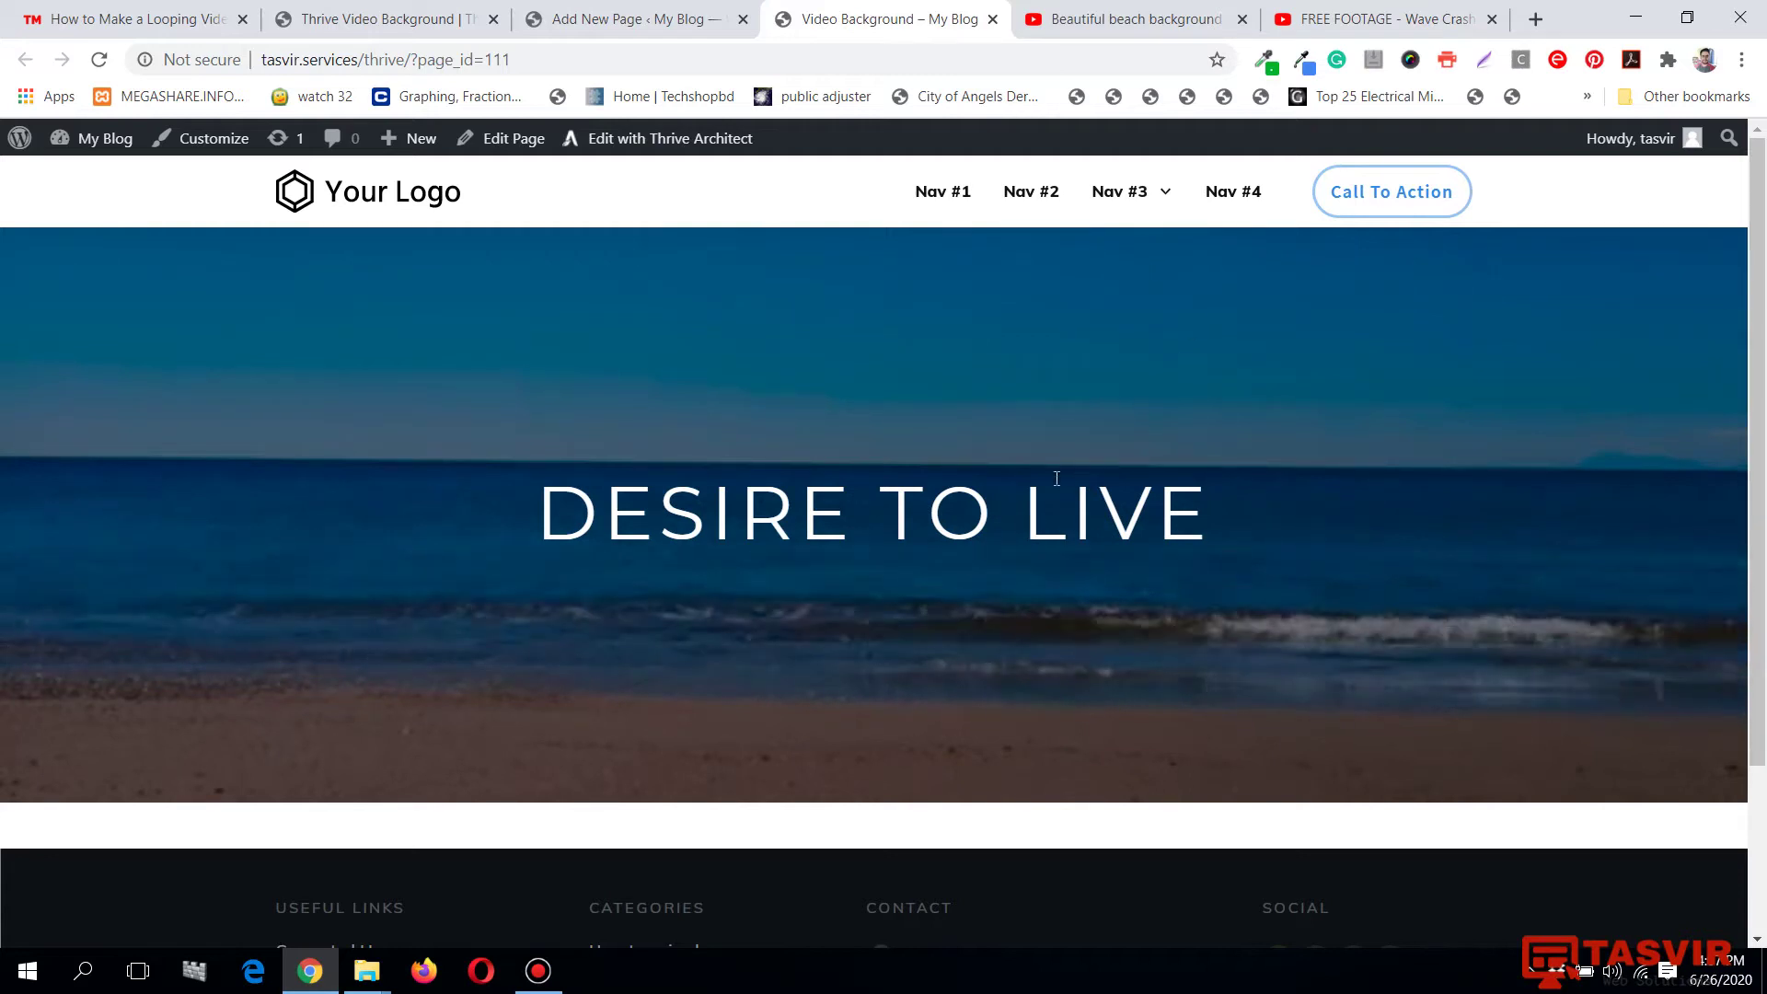
left_click(401, 18)
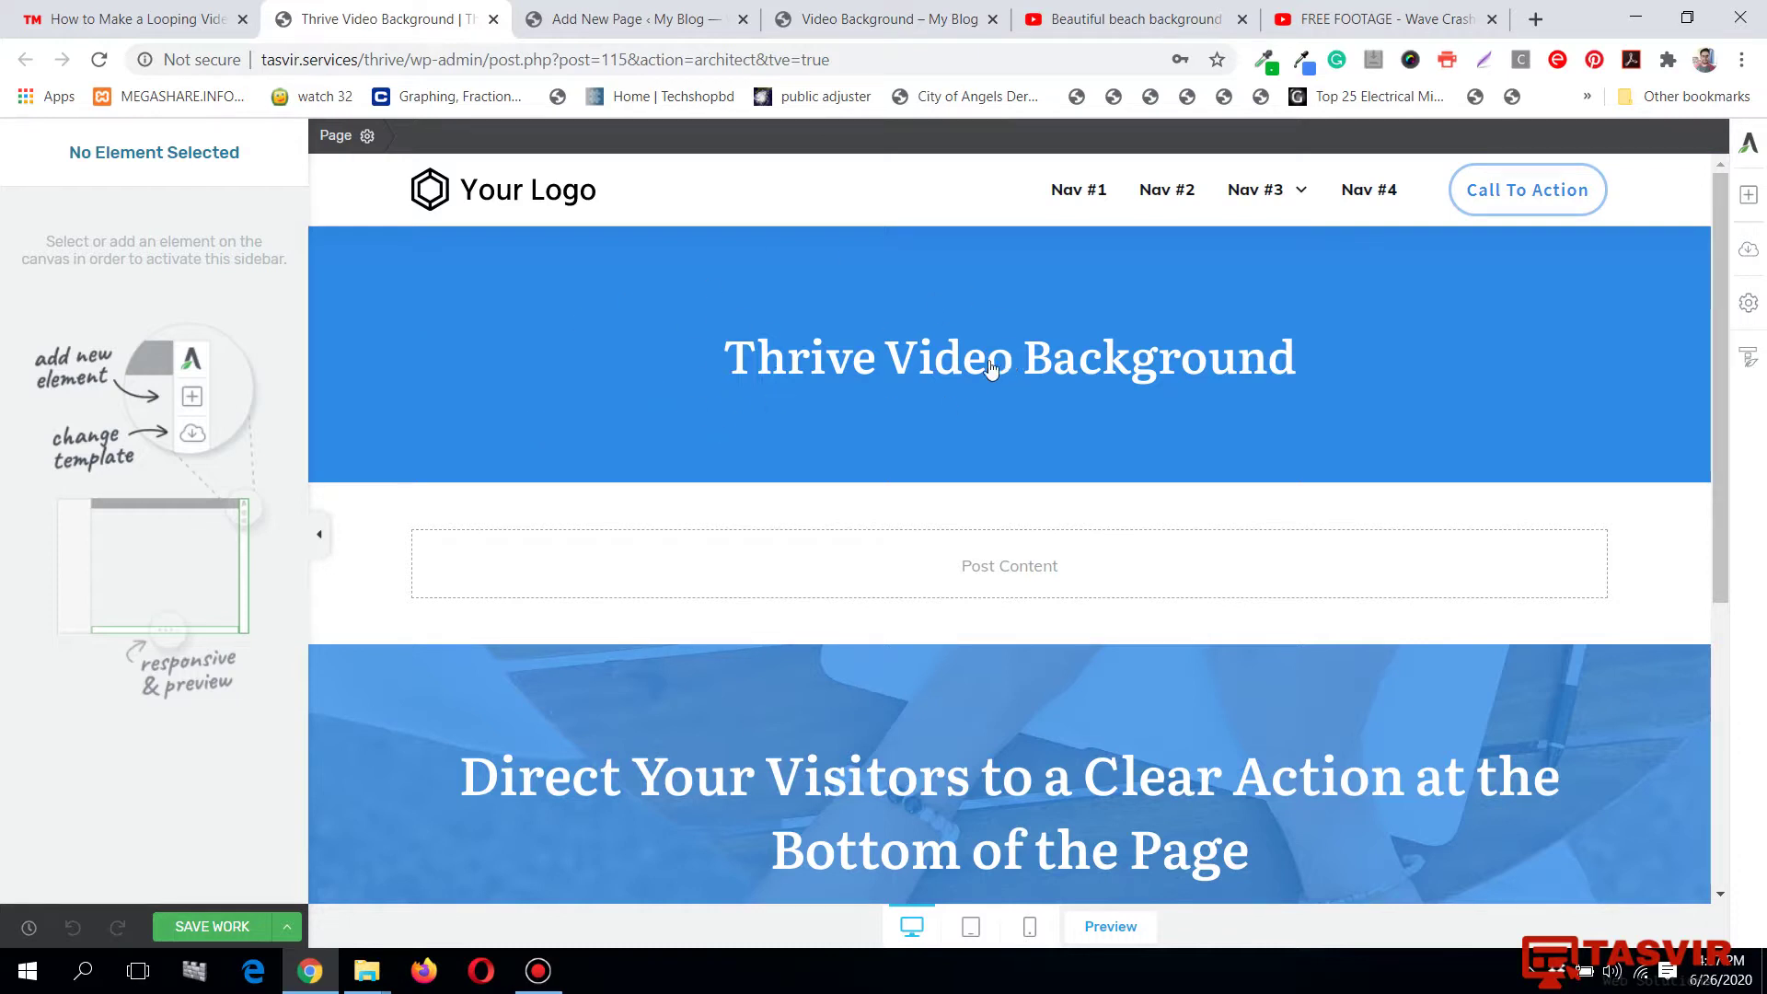
Set both the Top Section and the Bottom Section to Hide in the page's visibility settings.
left_click(345, 144)
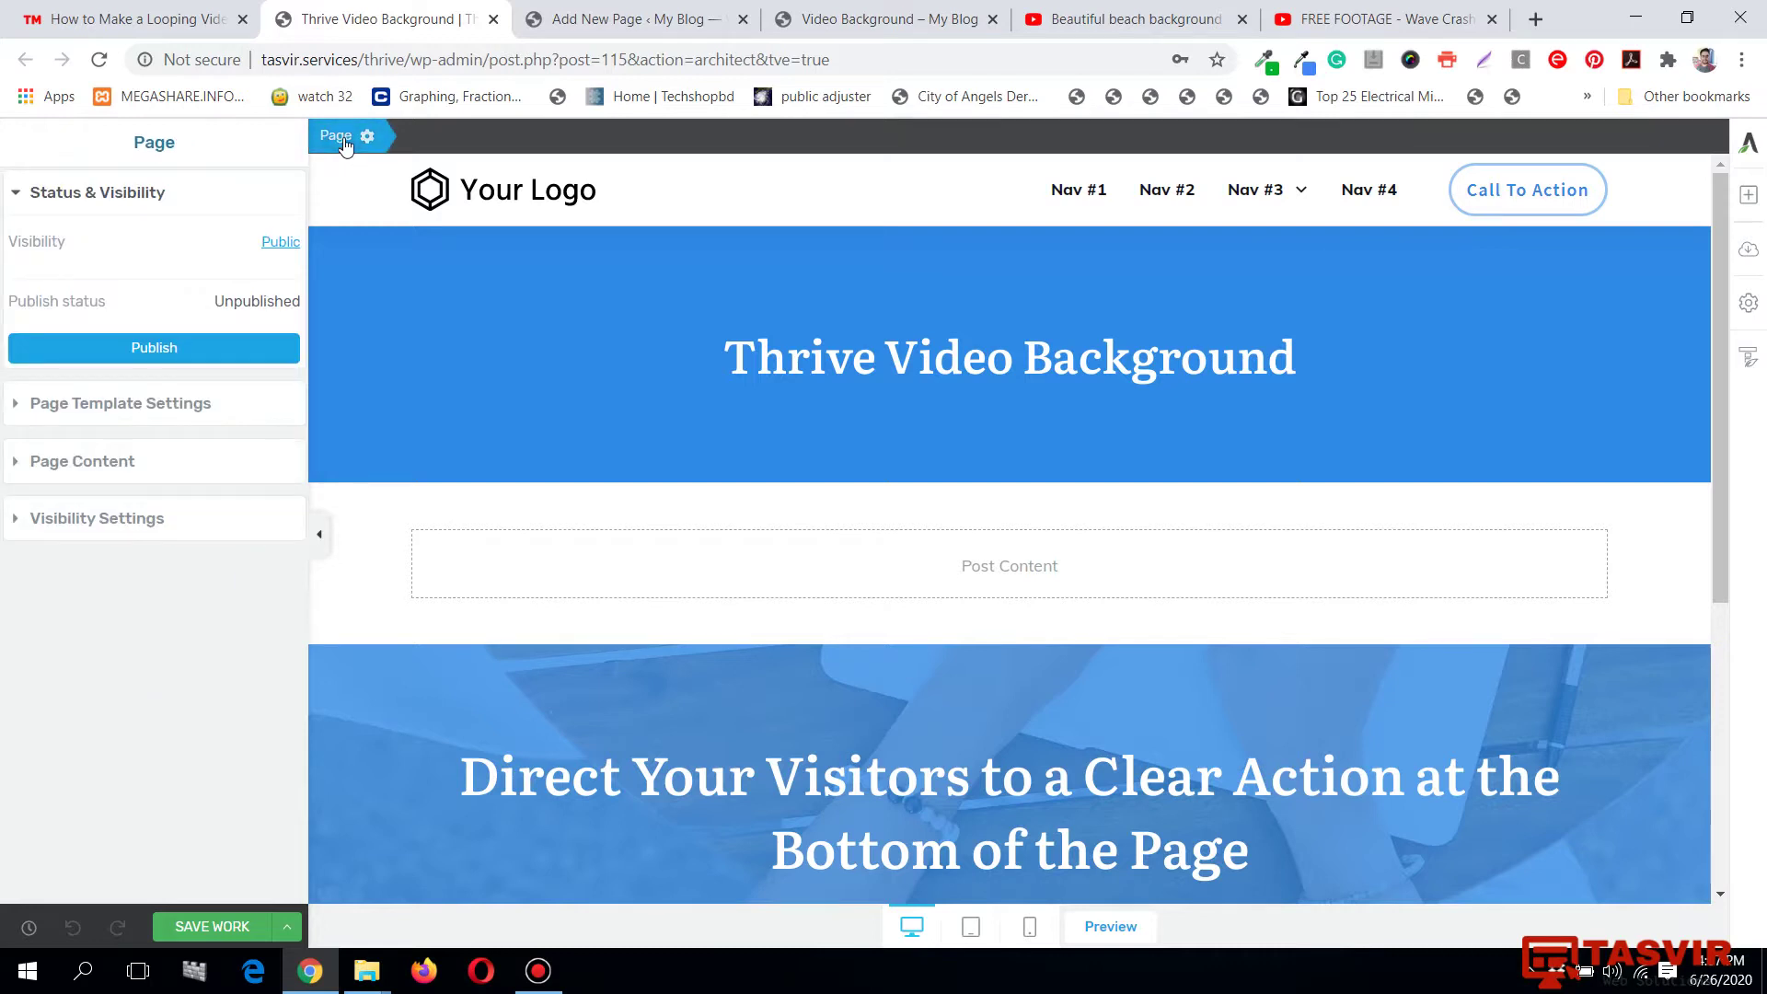
left_click(240, 522)
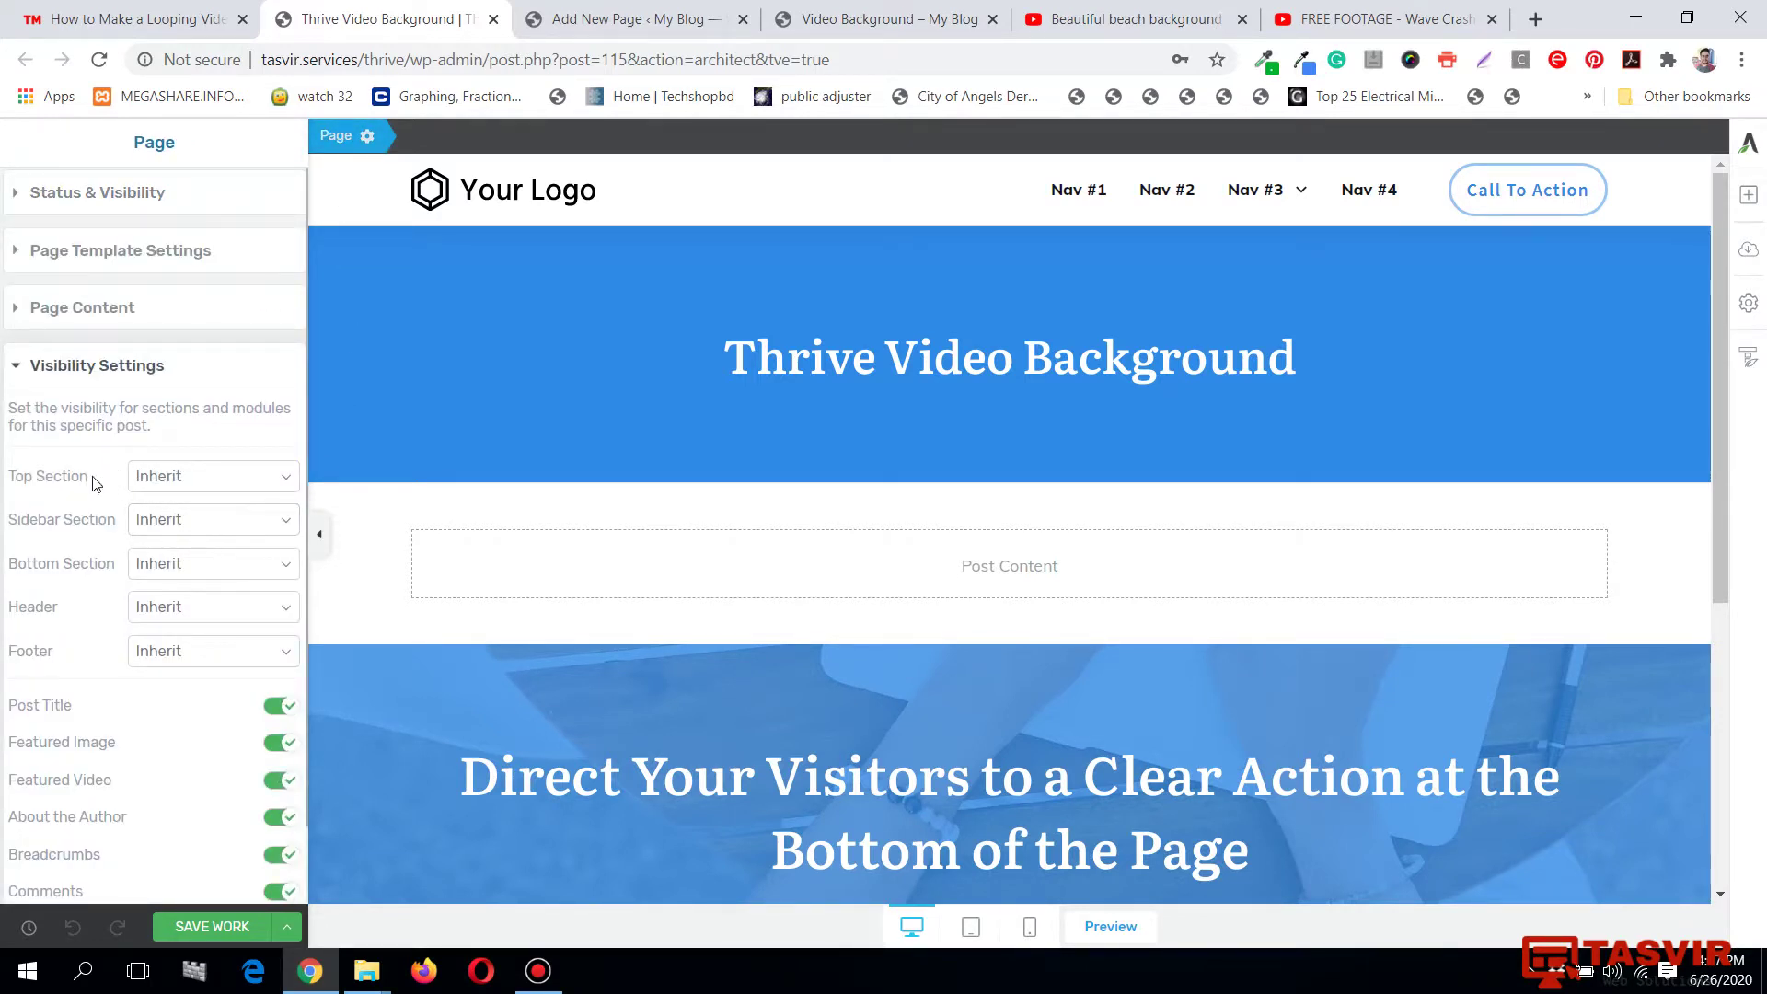
left_click(222, 478)
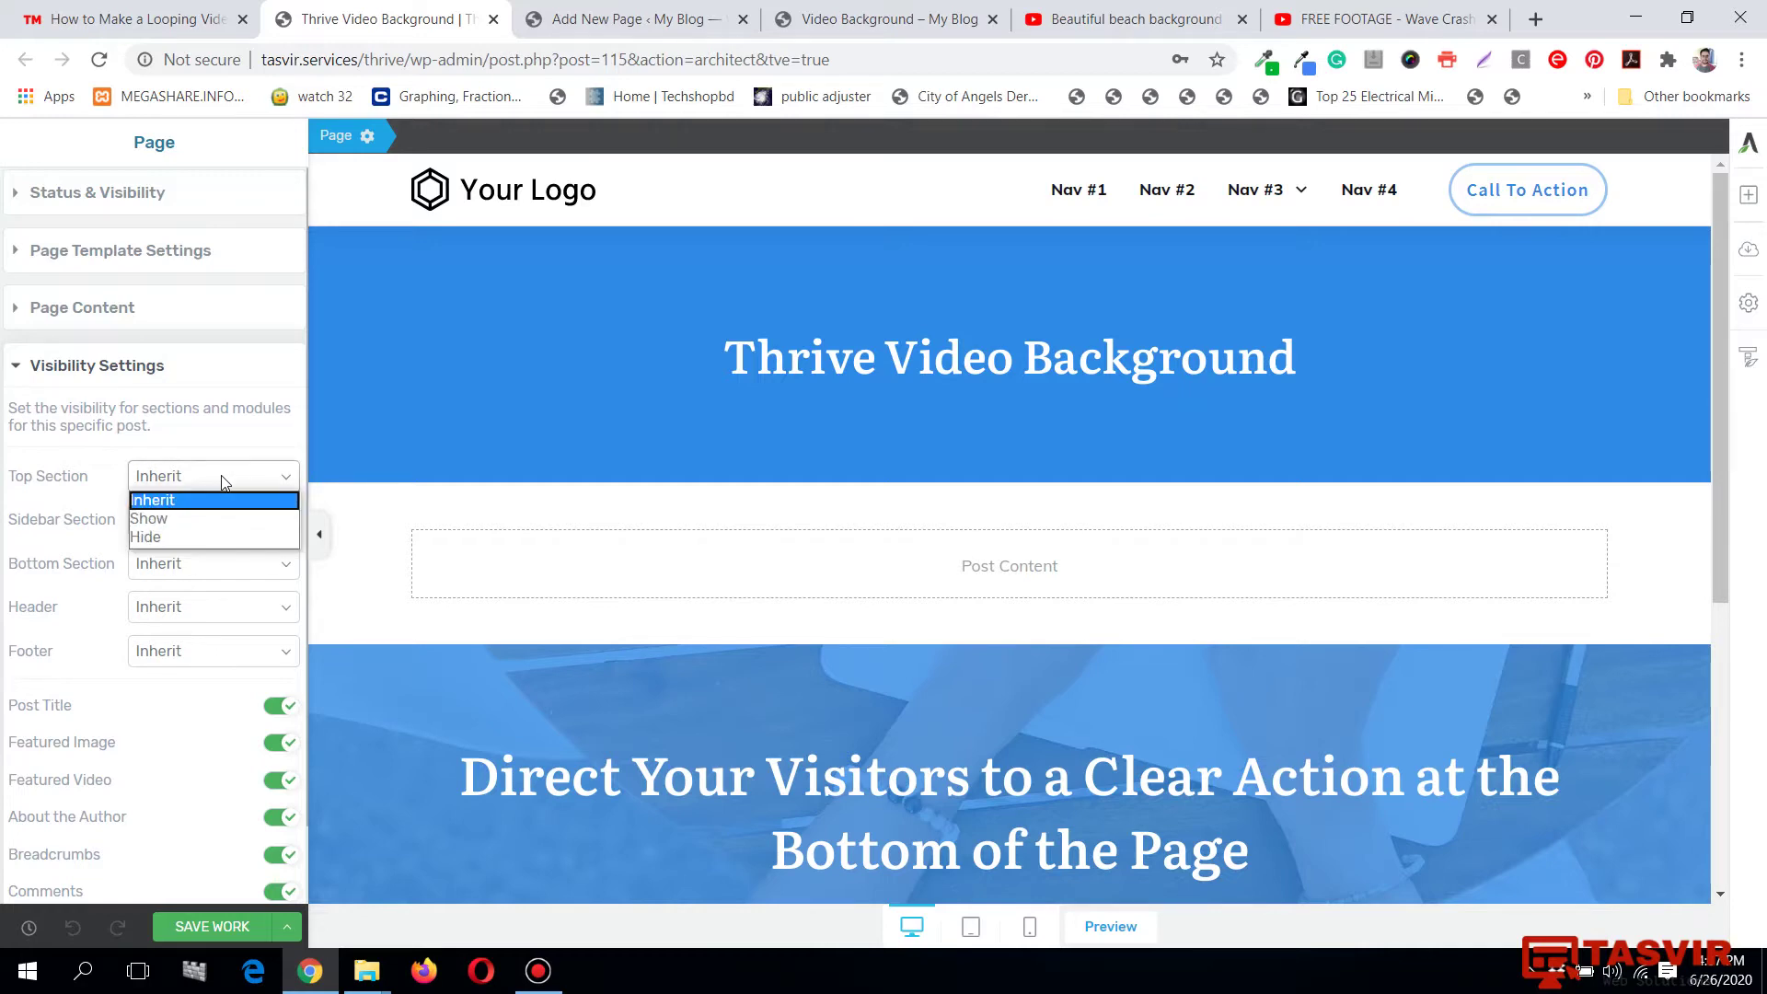
left_click(171, 540)
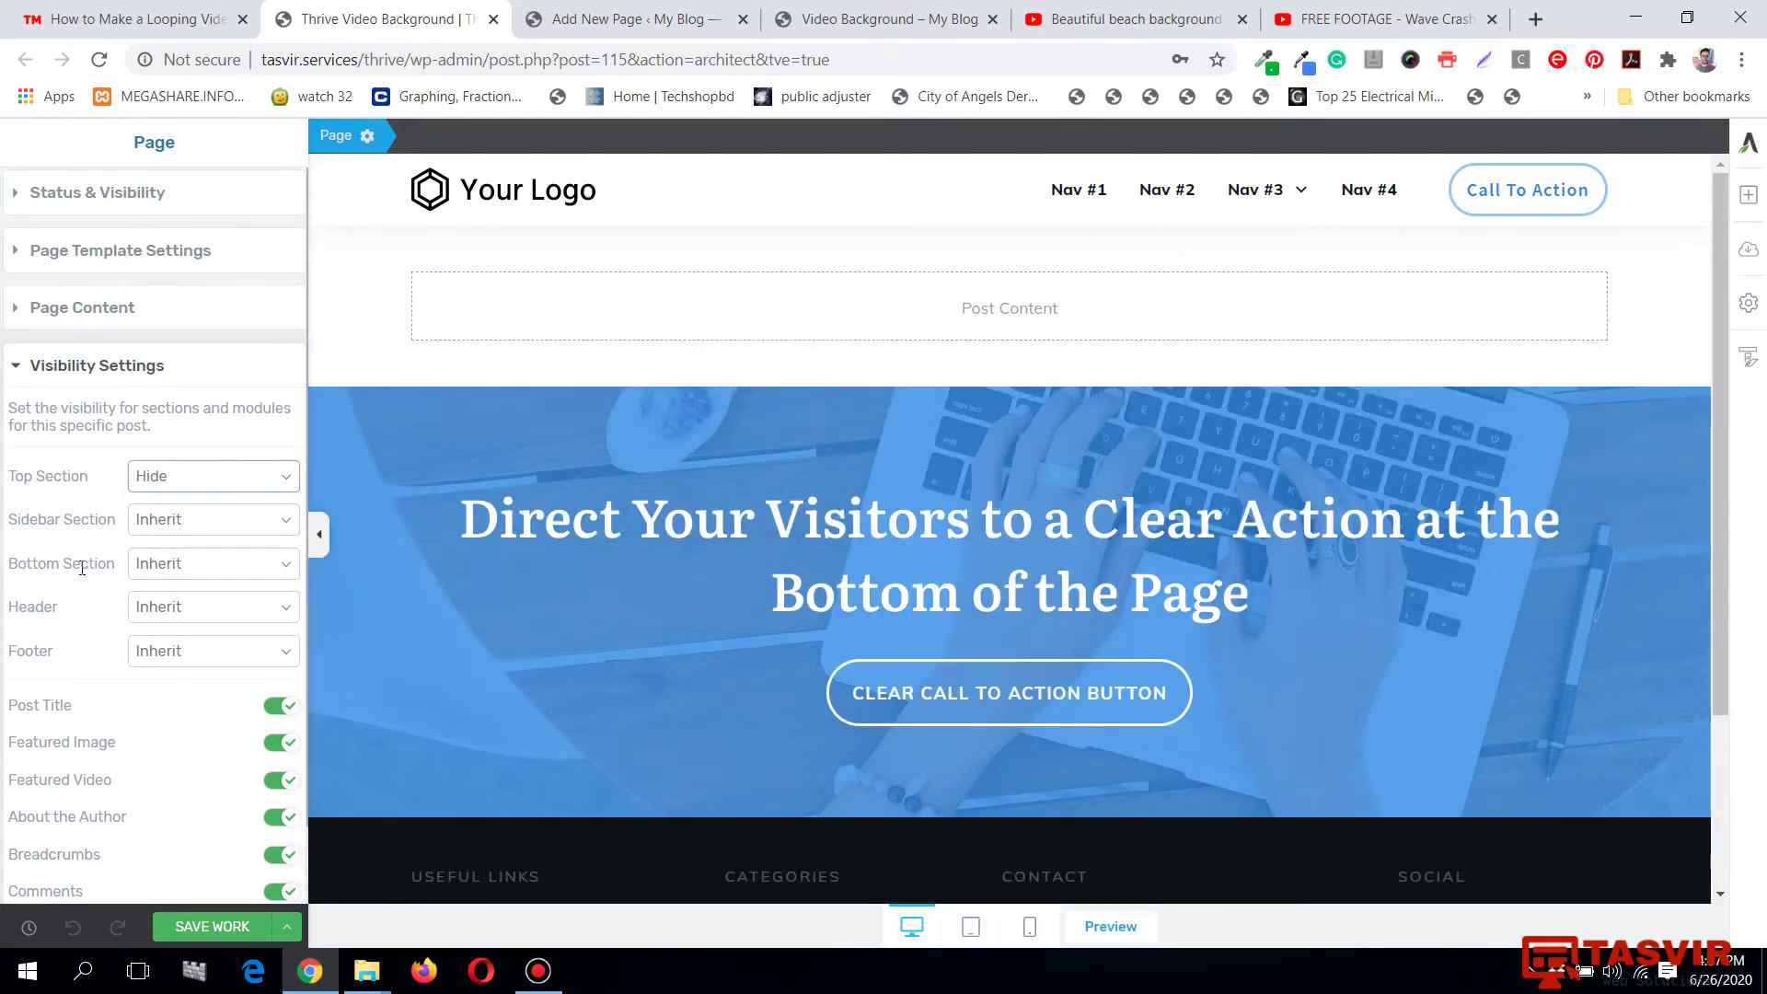
left_click(216, 572)
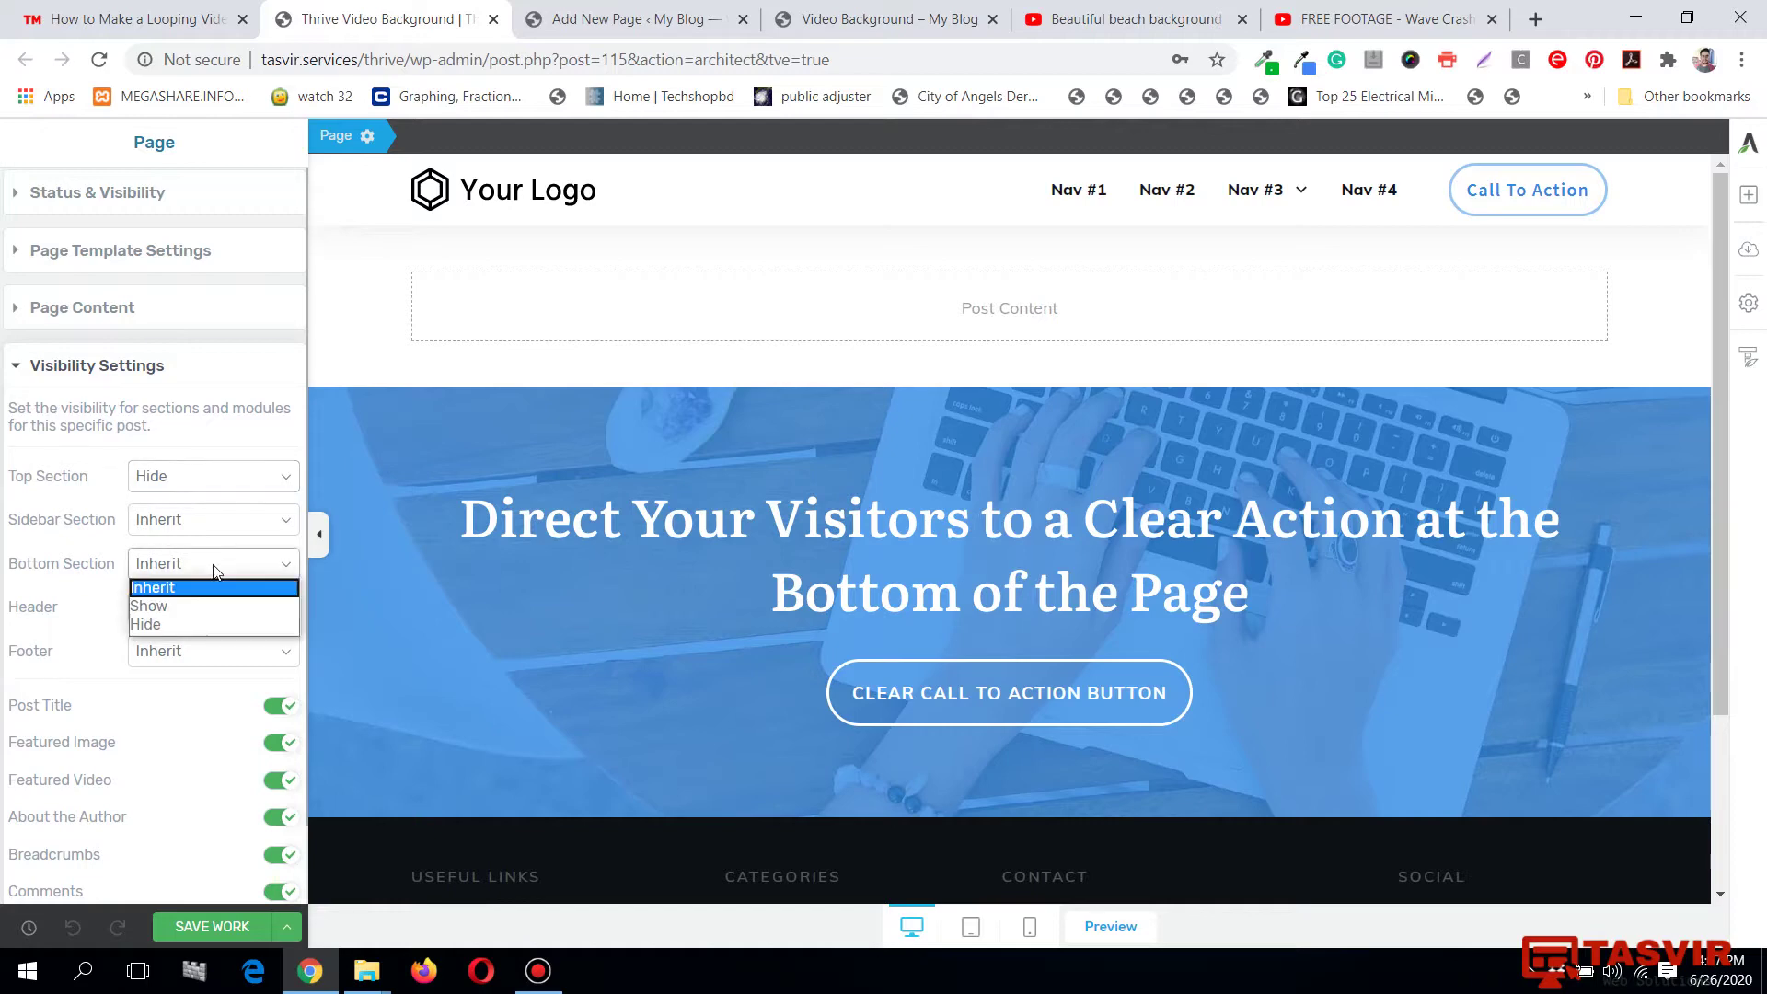
left_click(196, 622)
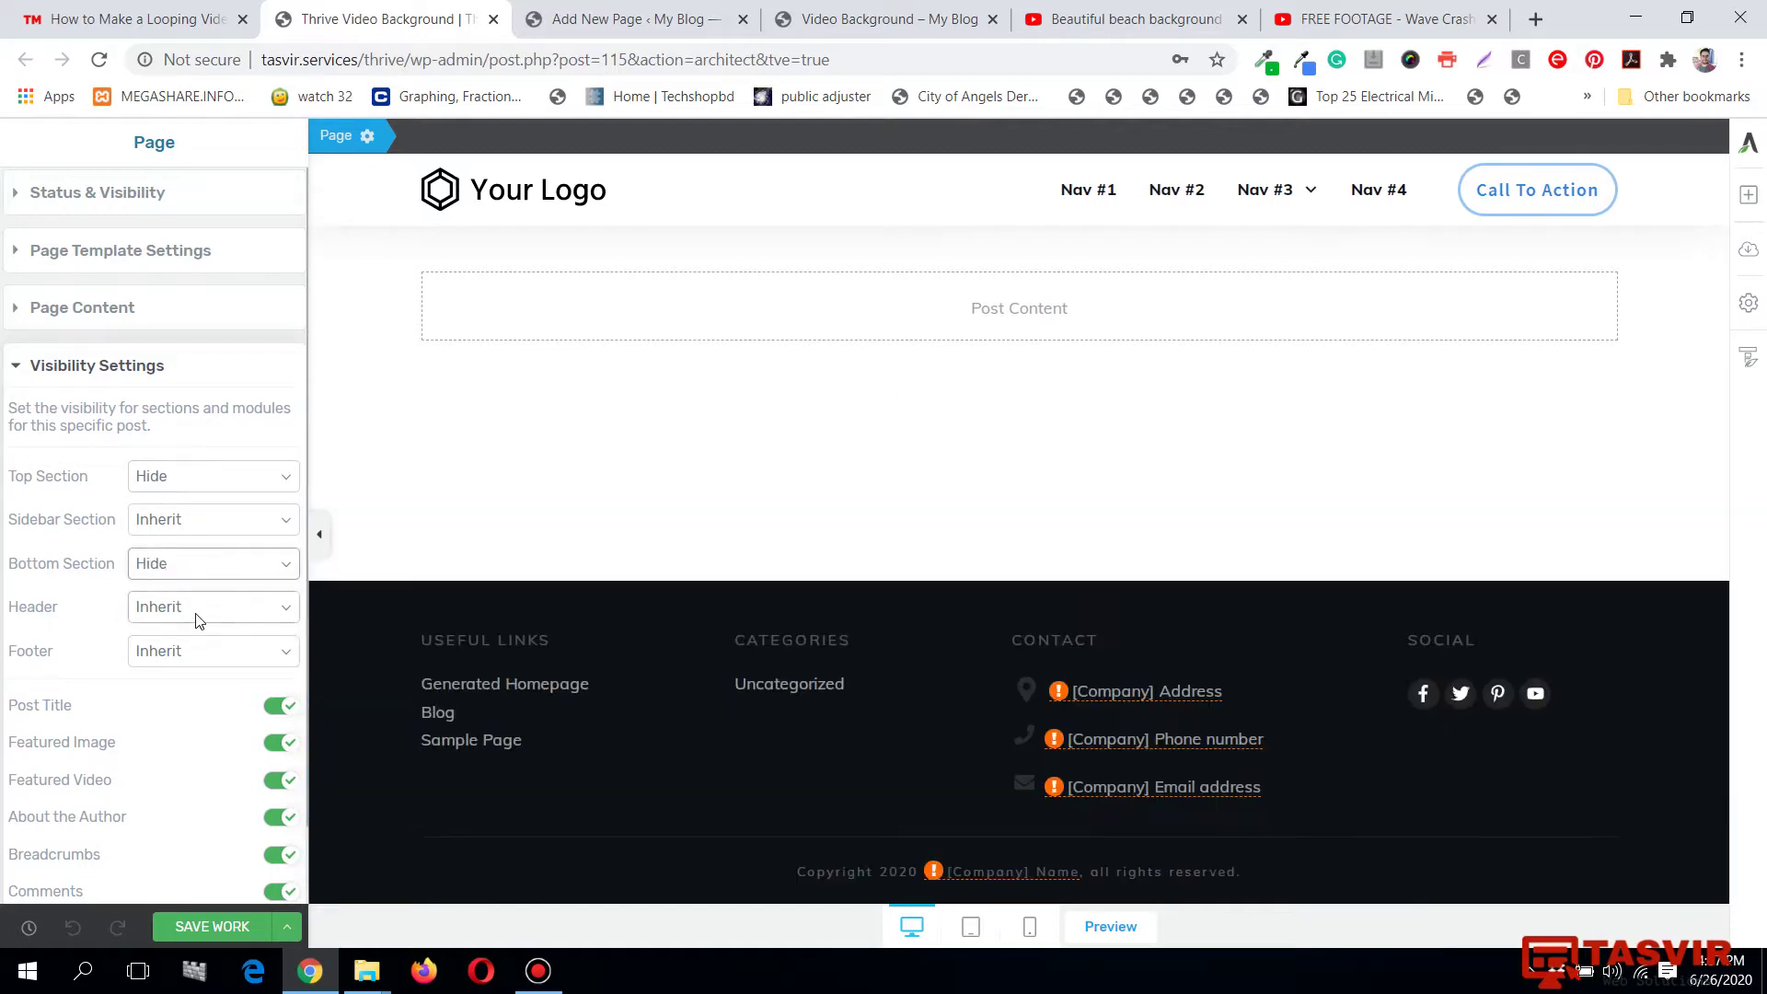
Read the article's Step 3 on adding and stretching a background section.
left_click(81, 8)
scroll(230, 428, "down", 9)
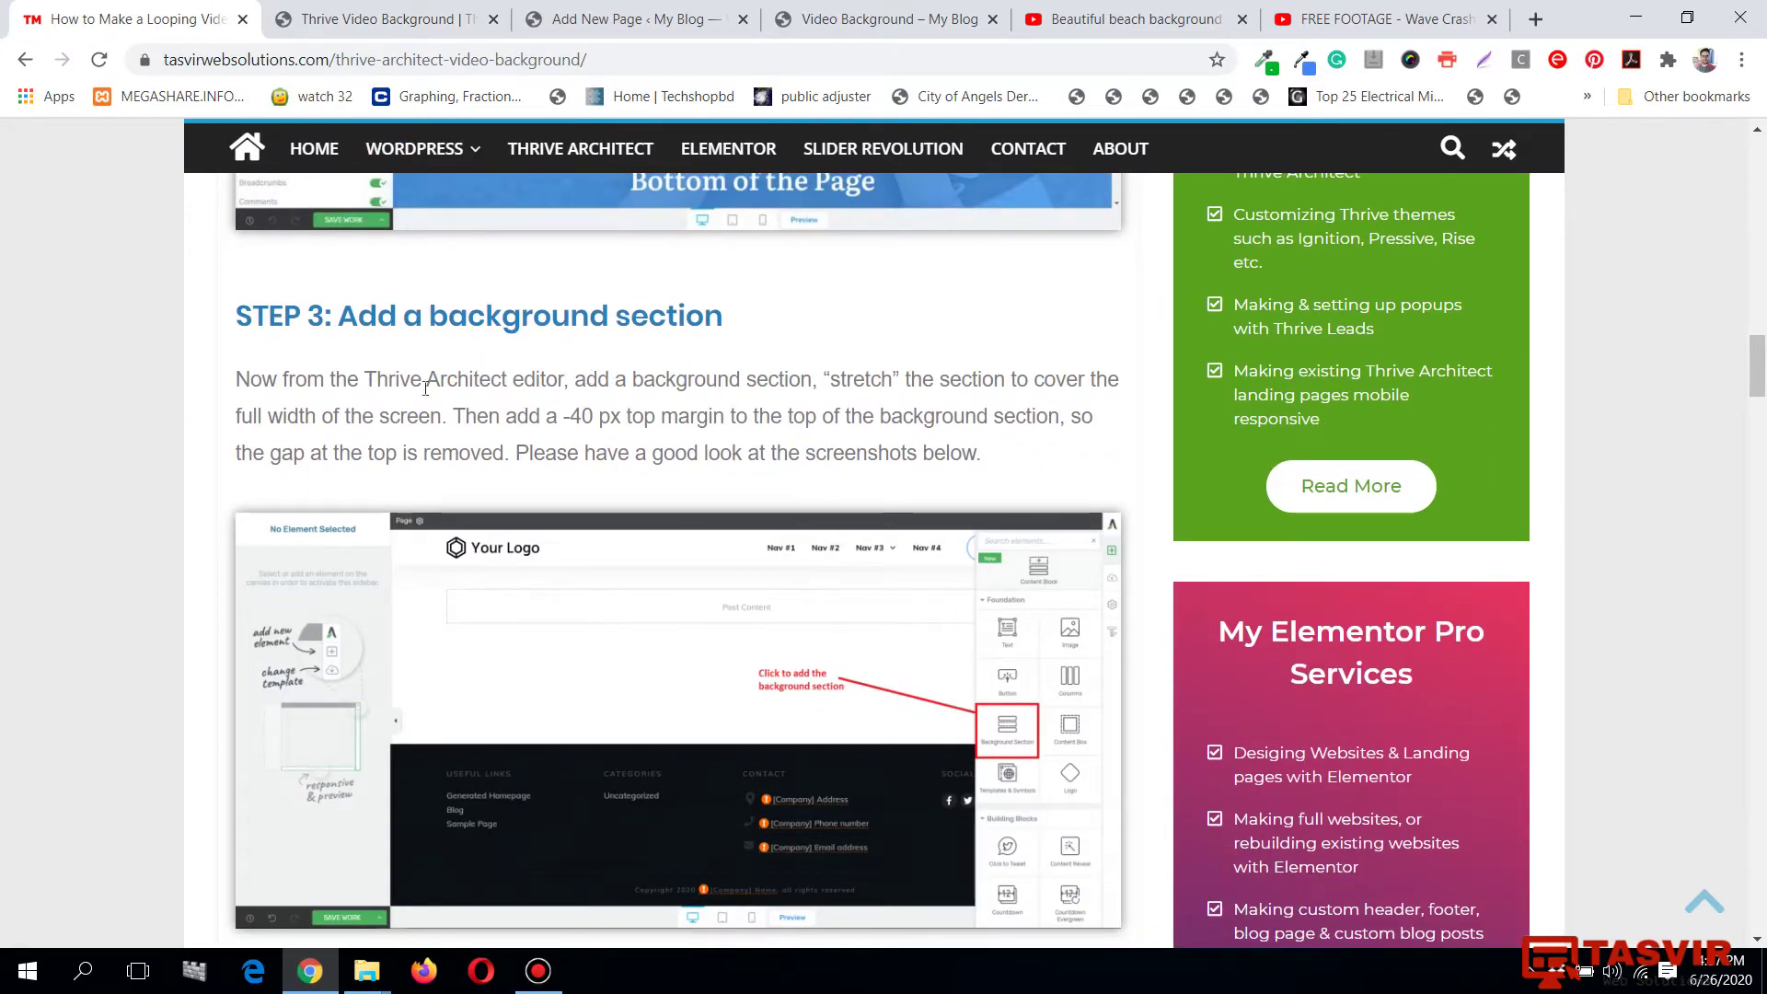
left_click_drag(829, 380, 894, 381)
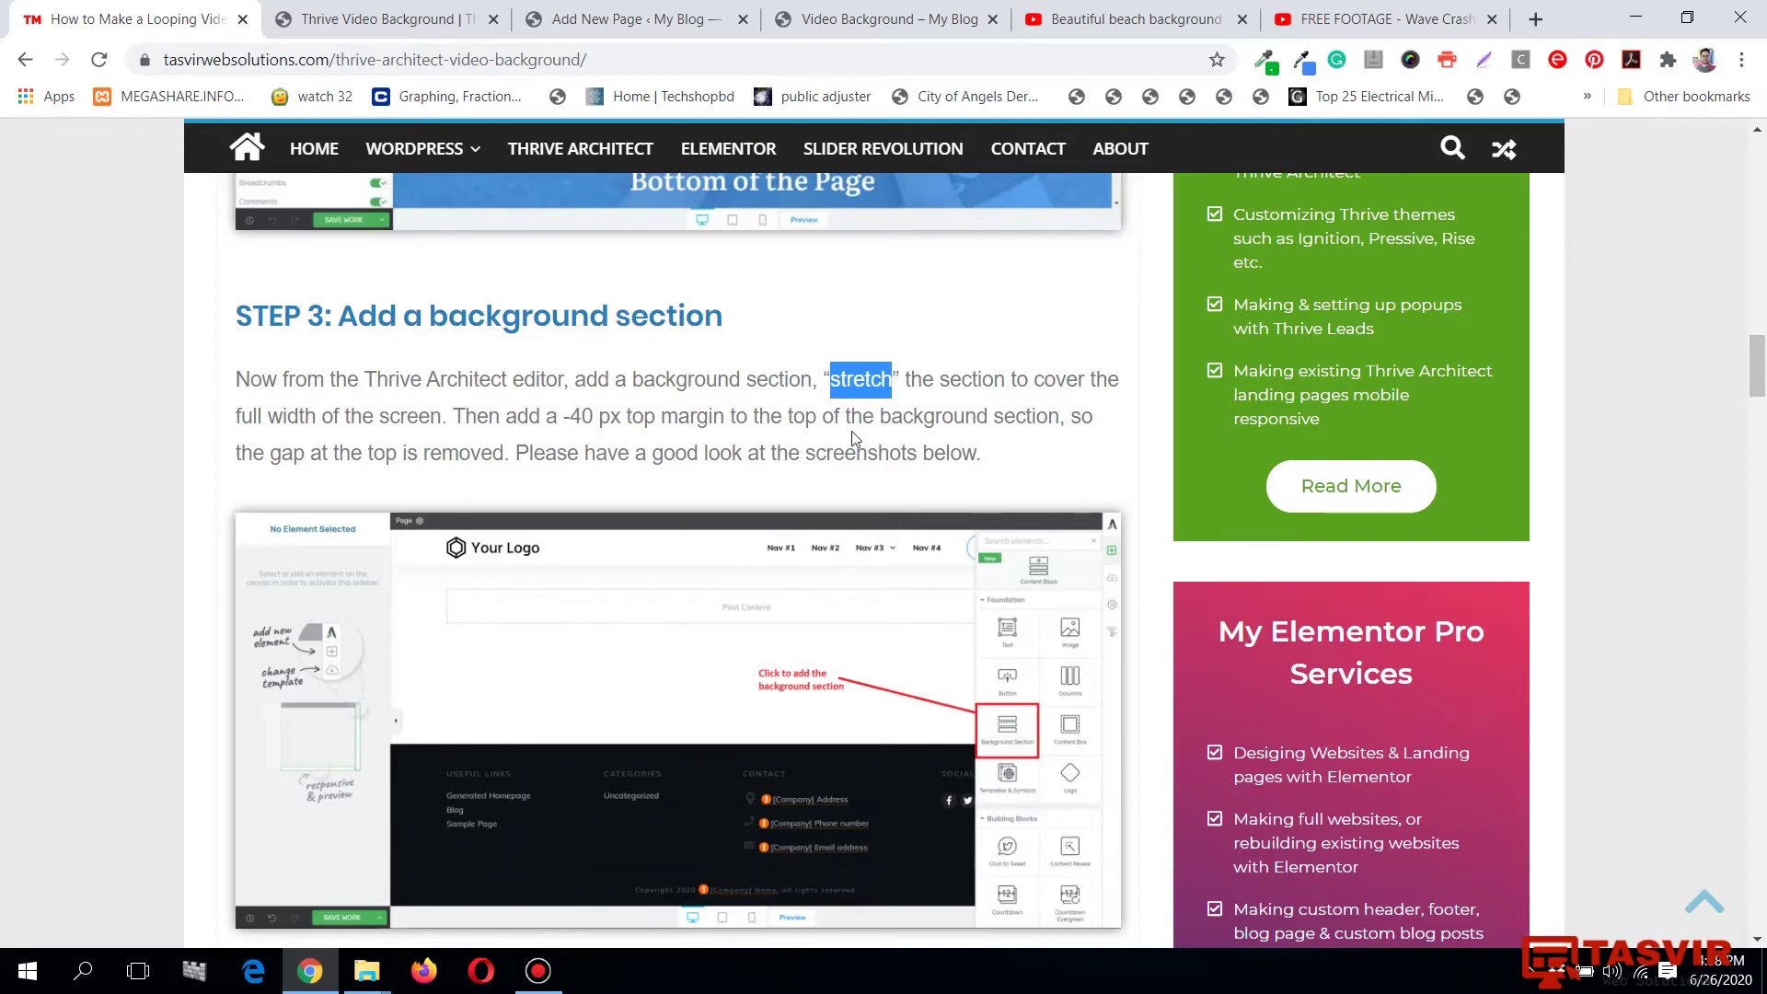
Return to the Thrive Architect draft page and add a Background Section element to its content area.
left_click(440, 9)
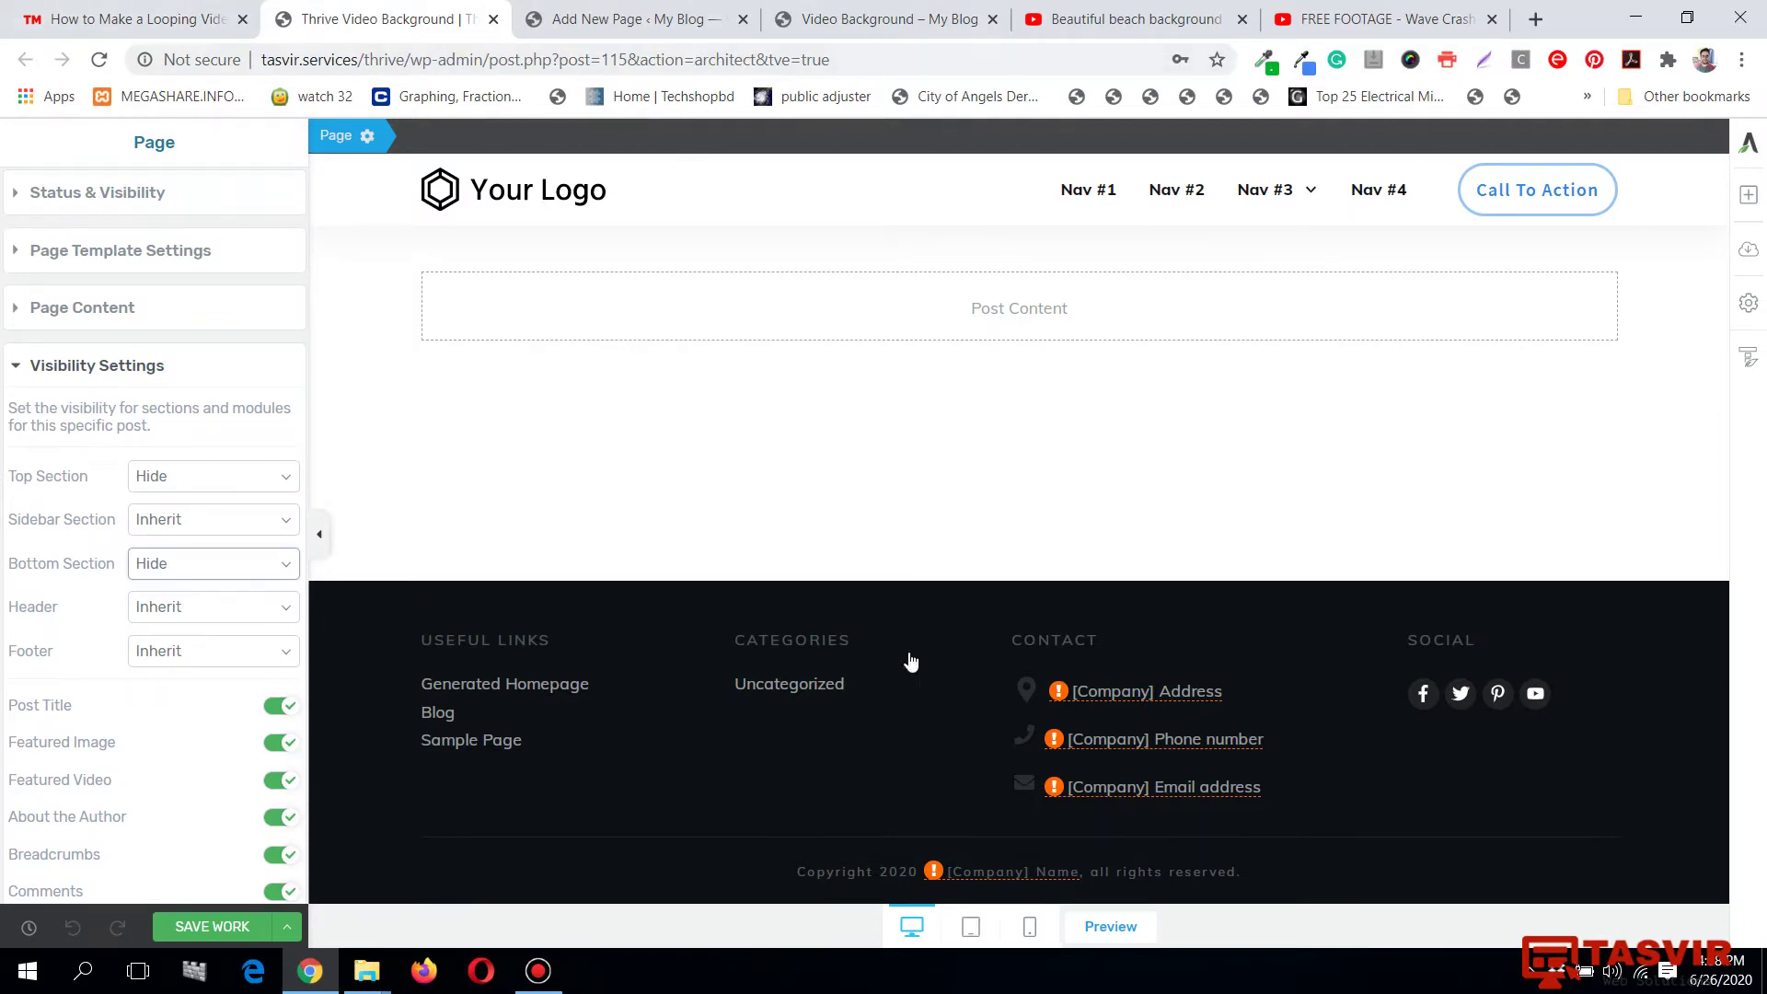
left_click(1752, 195)
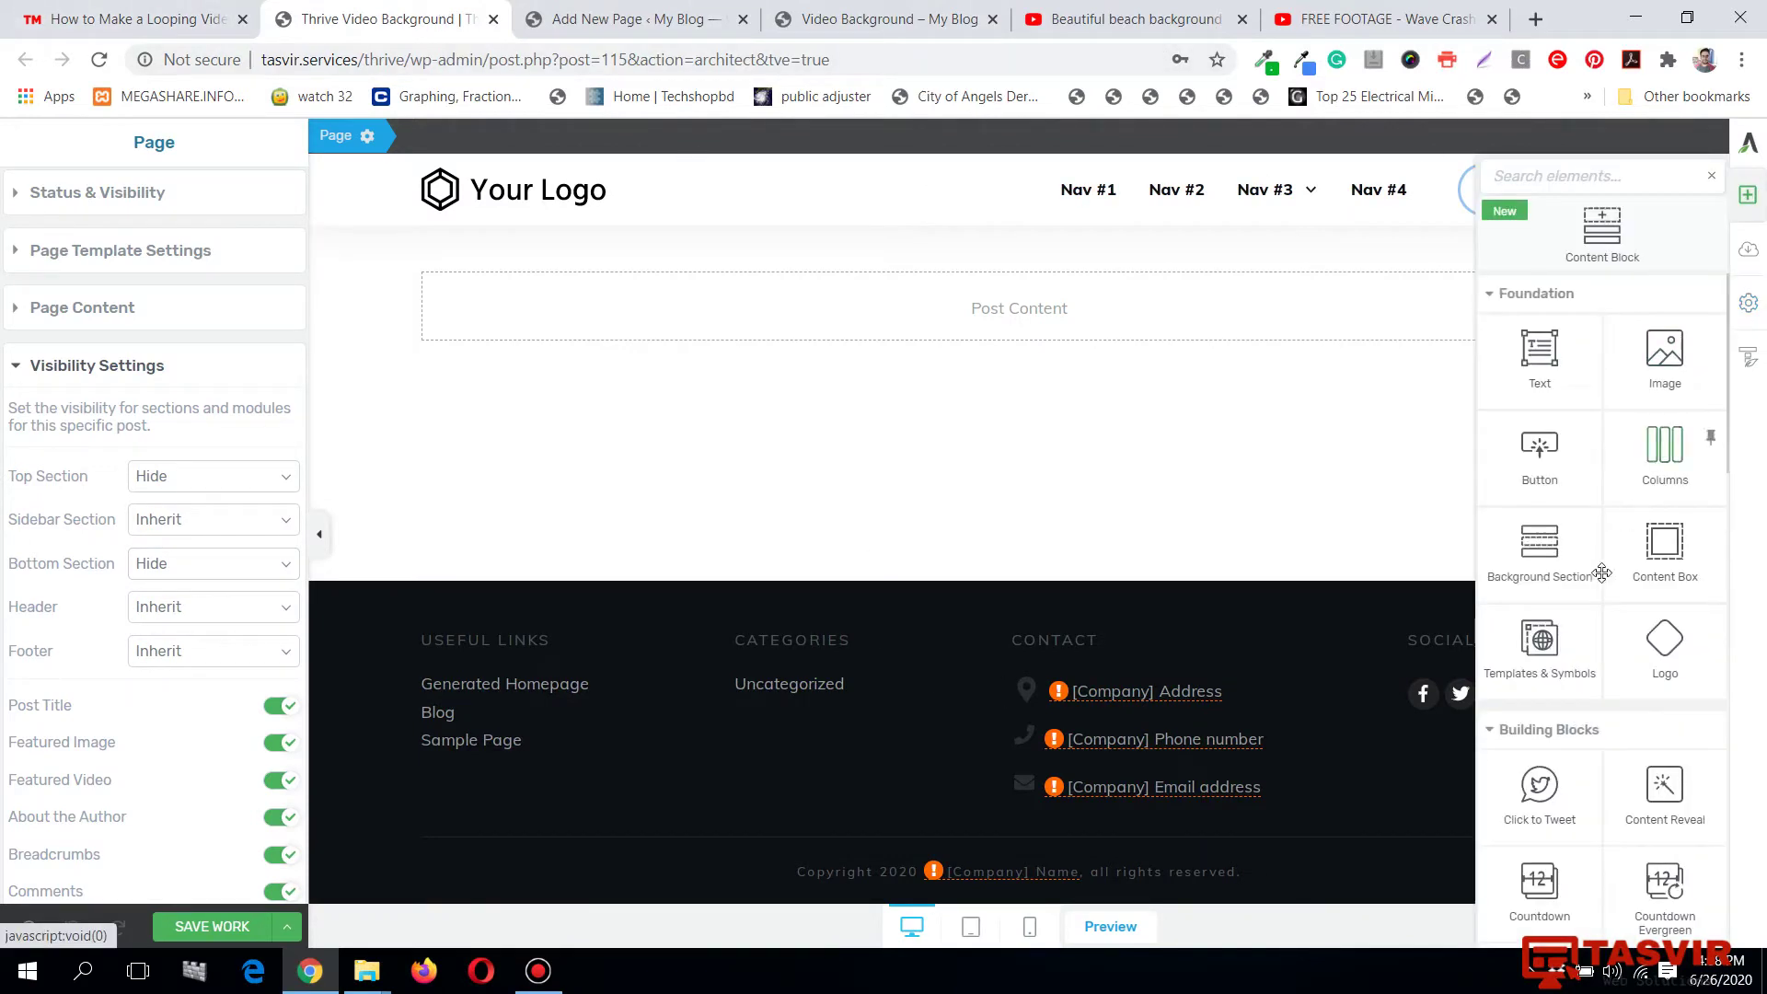
left_click(1543, 557)
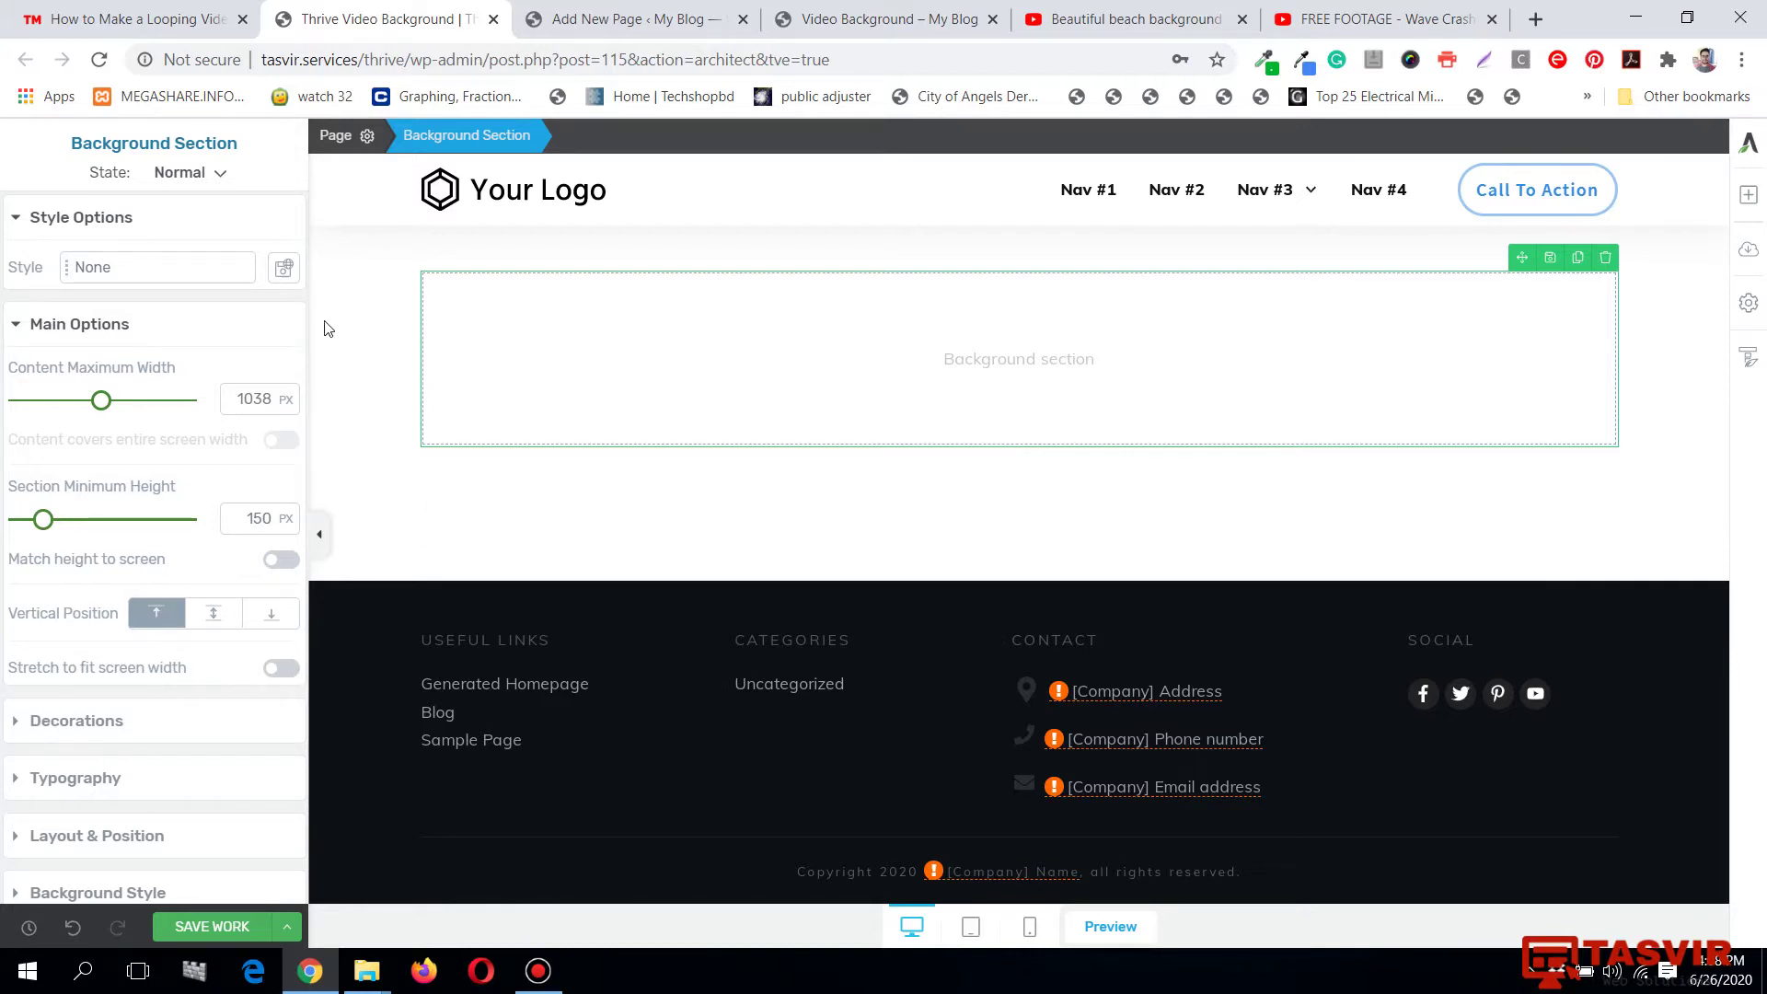
Compare the background section with the finished Video Background page and stretch the section to fit the screen width.
left_click(319, 533)
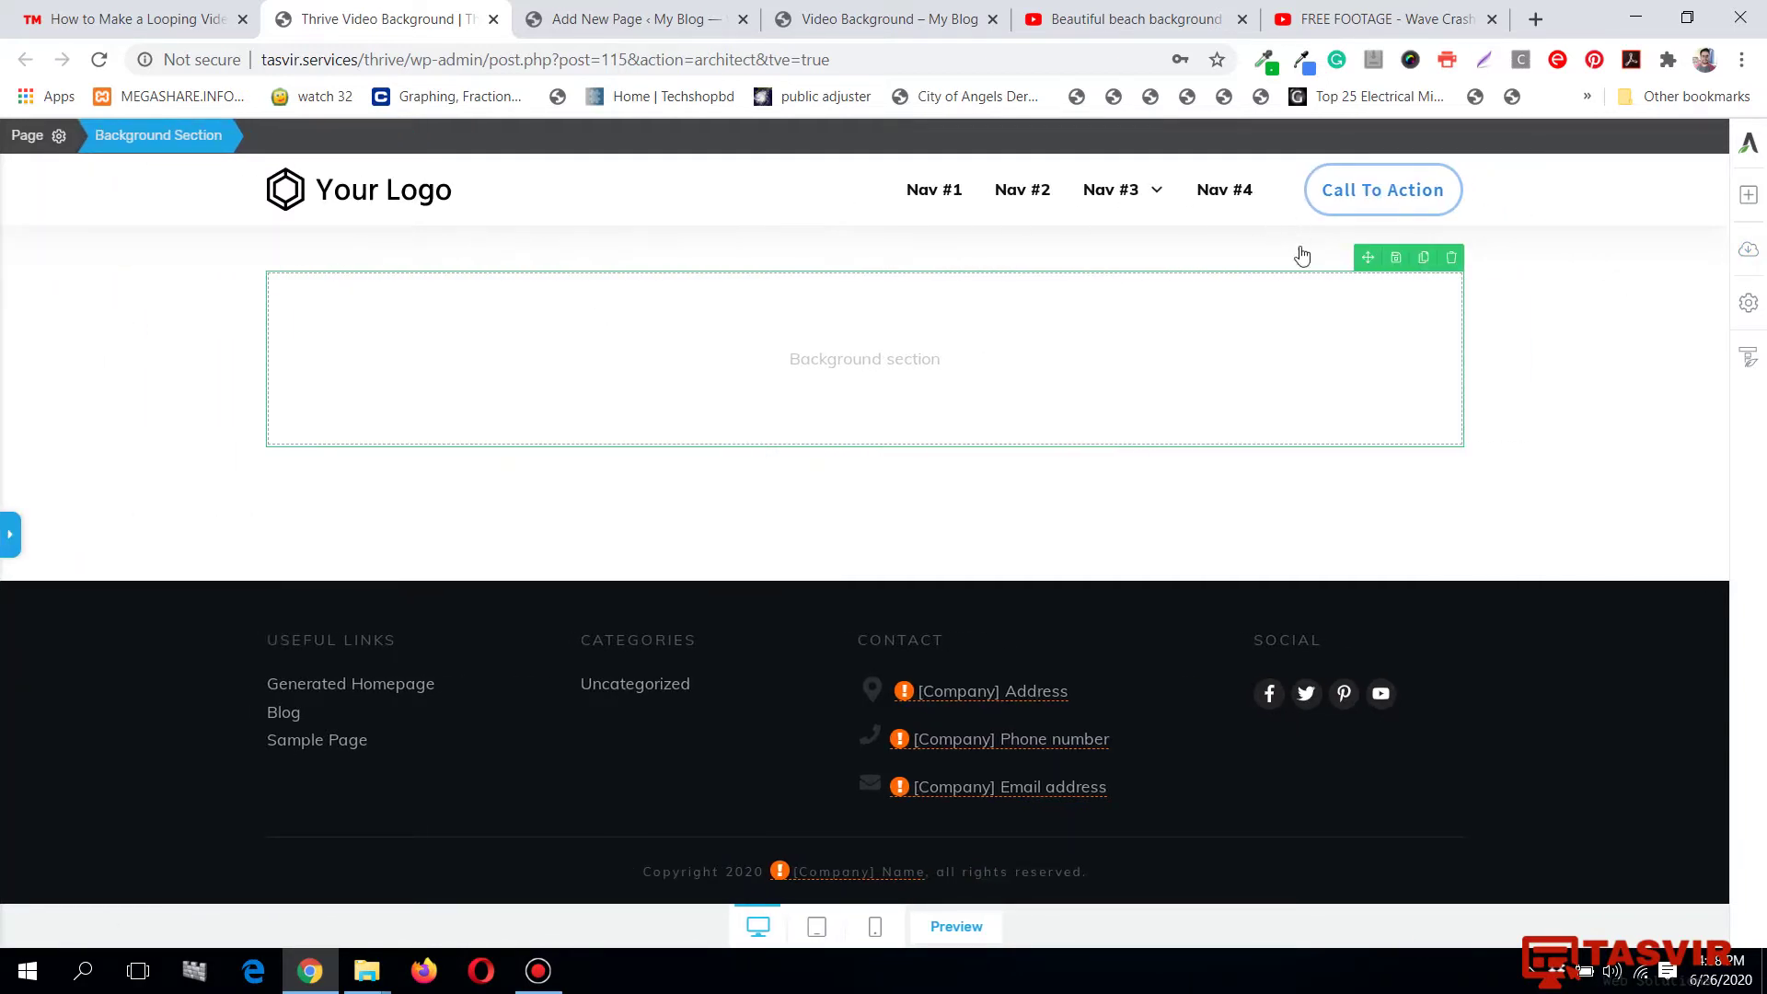
left_click(9, 533)
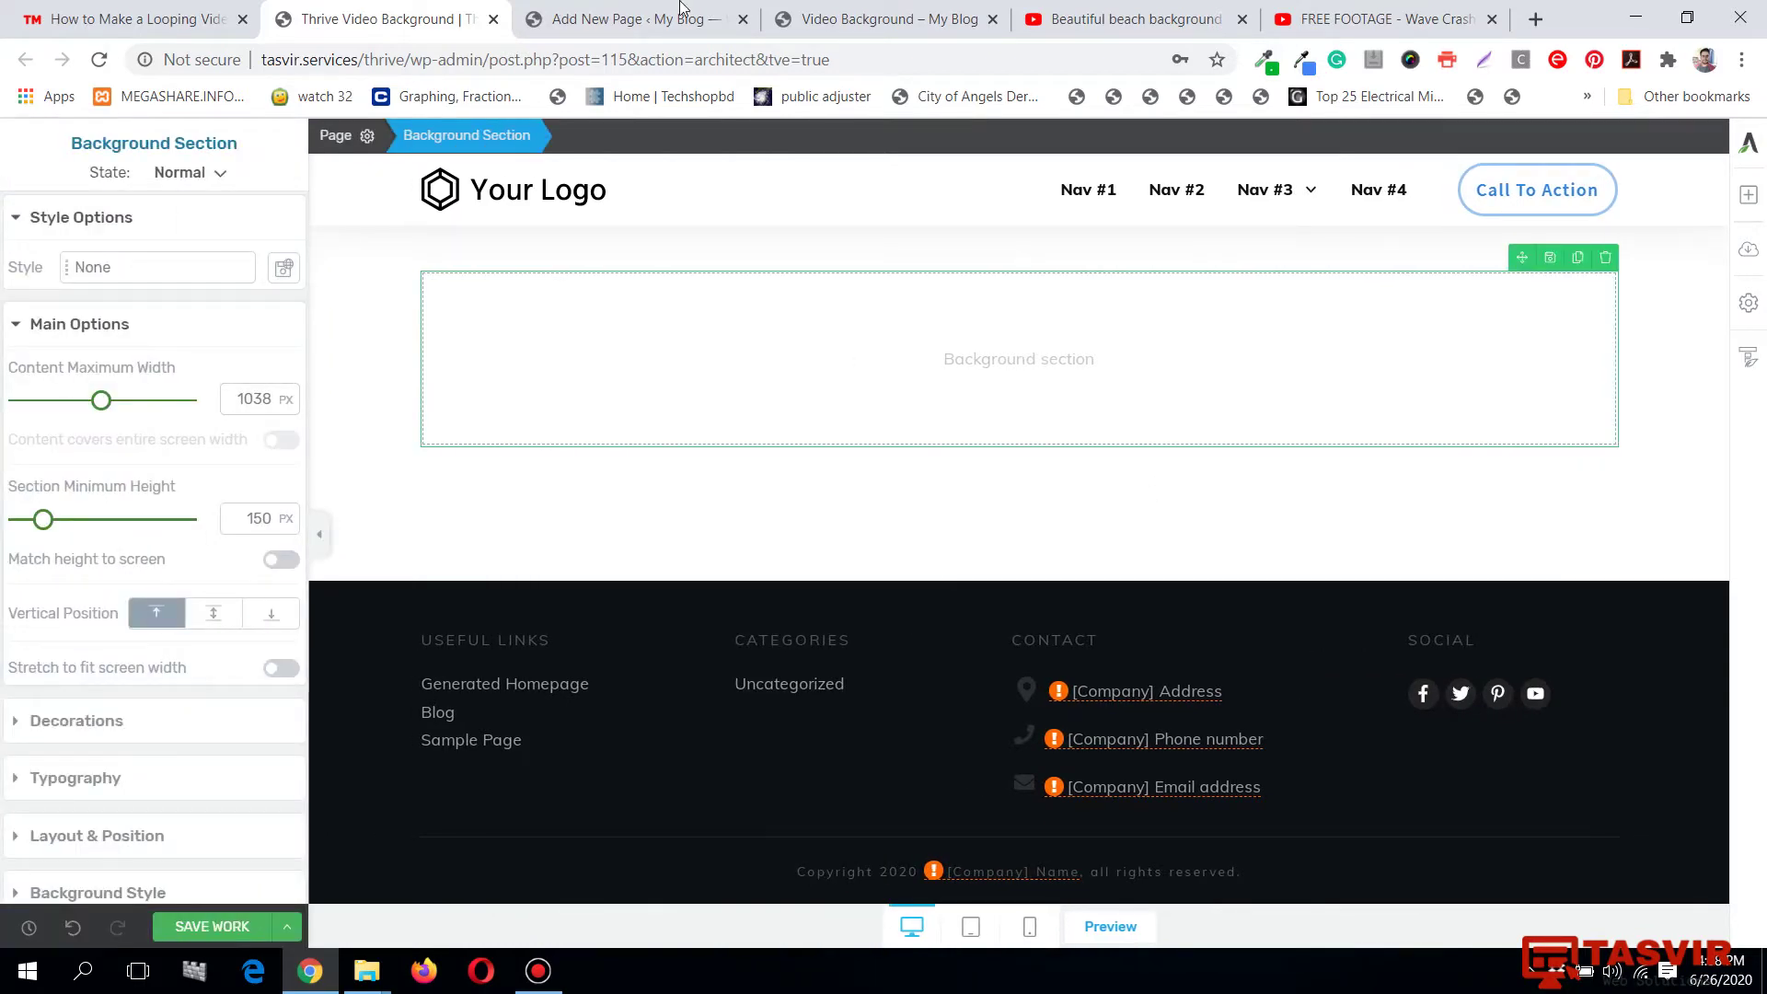
left_click(843, 12)
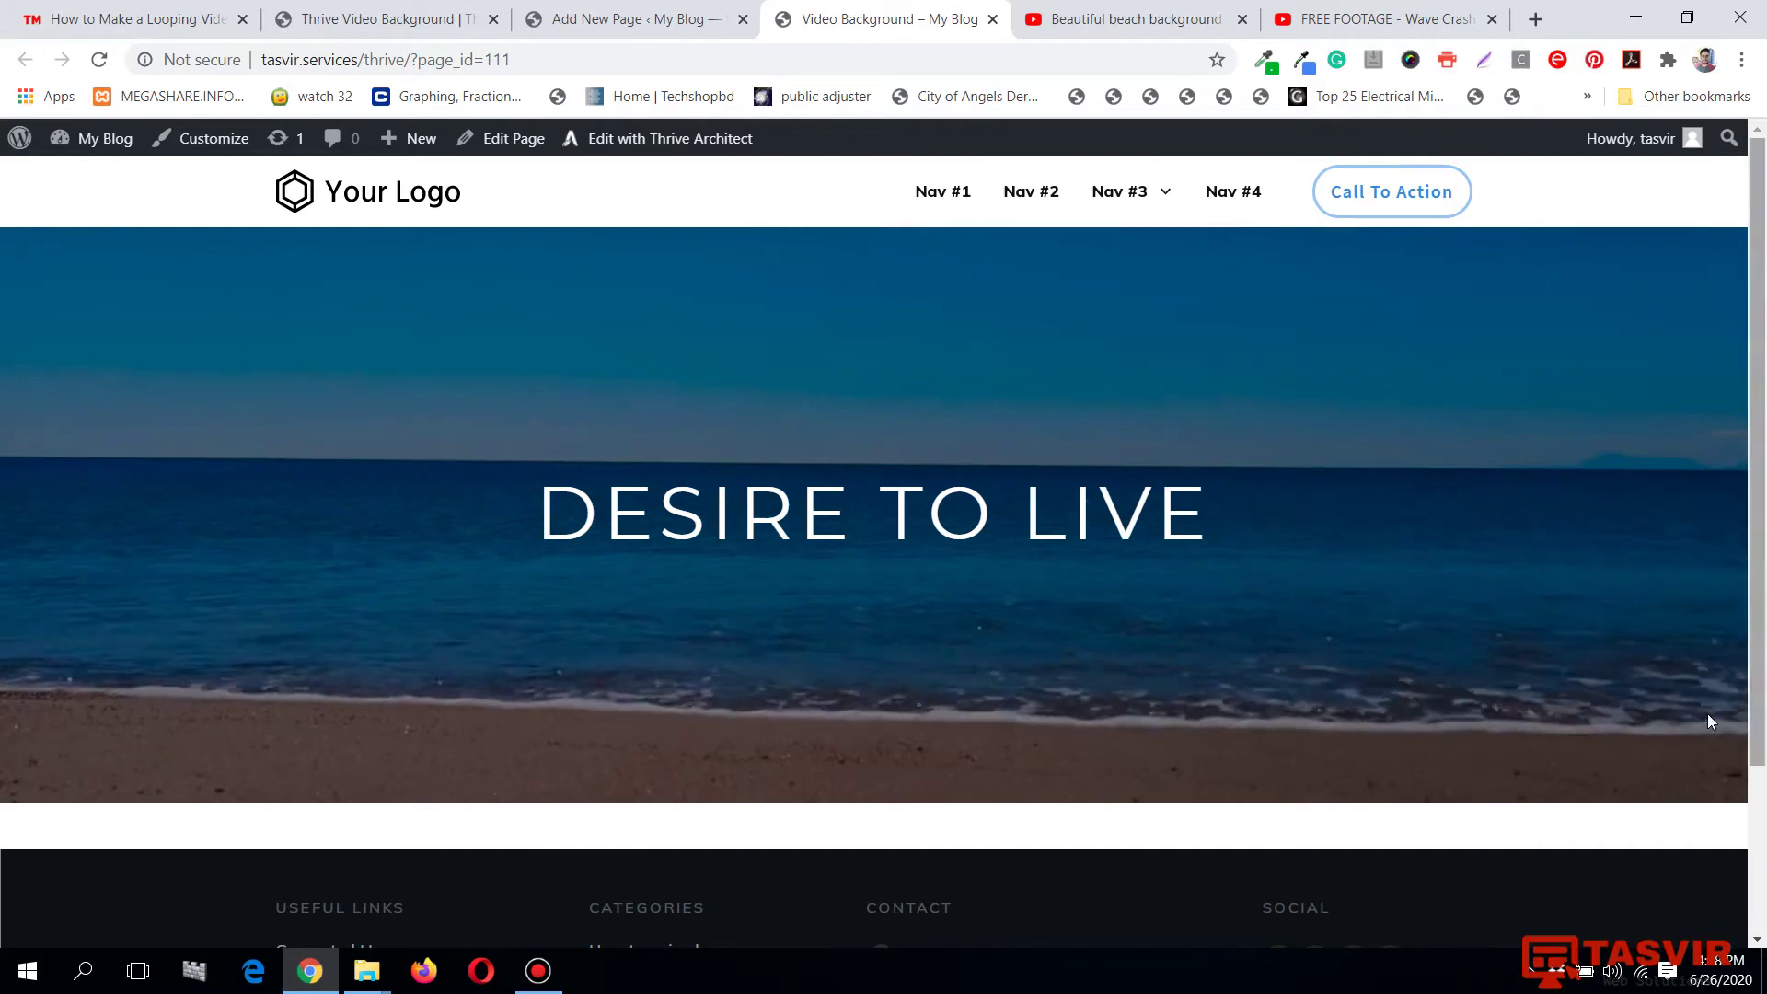
left_click(370, 9)
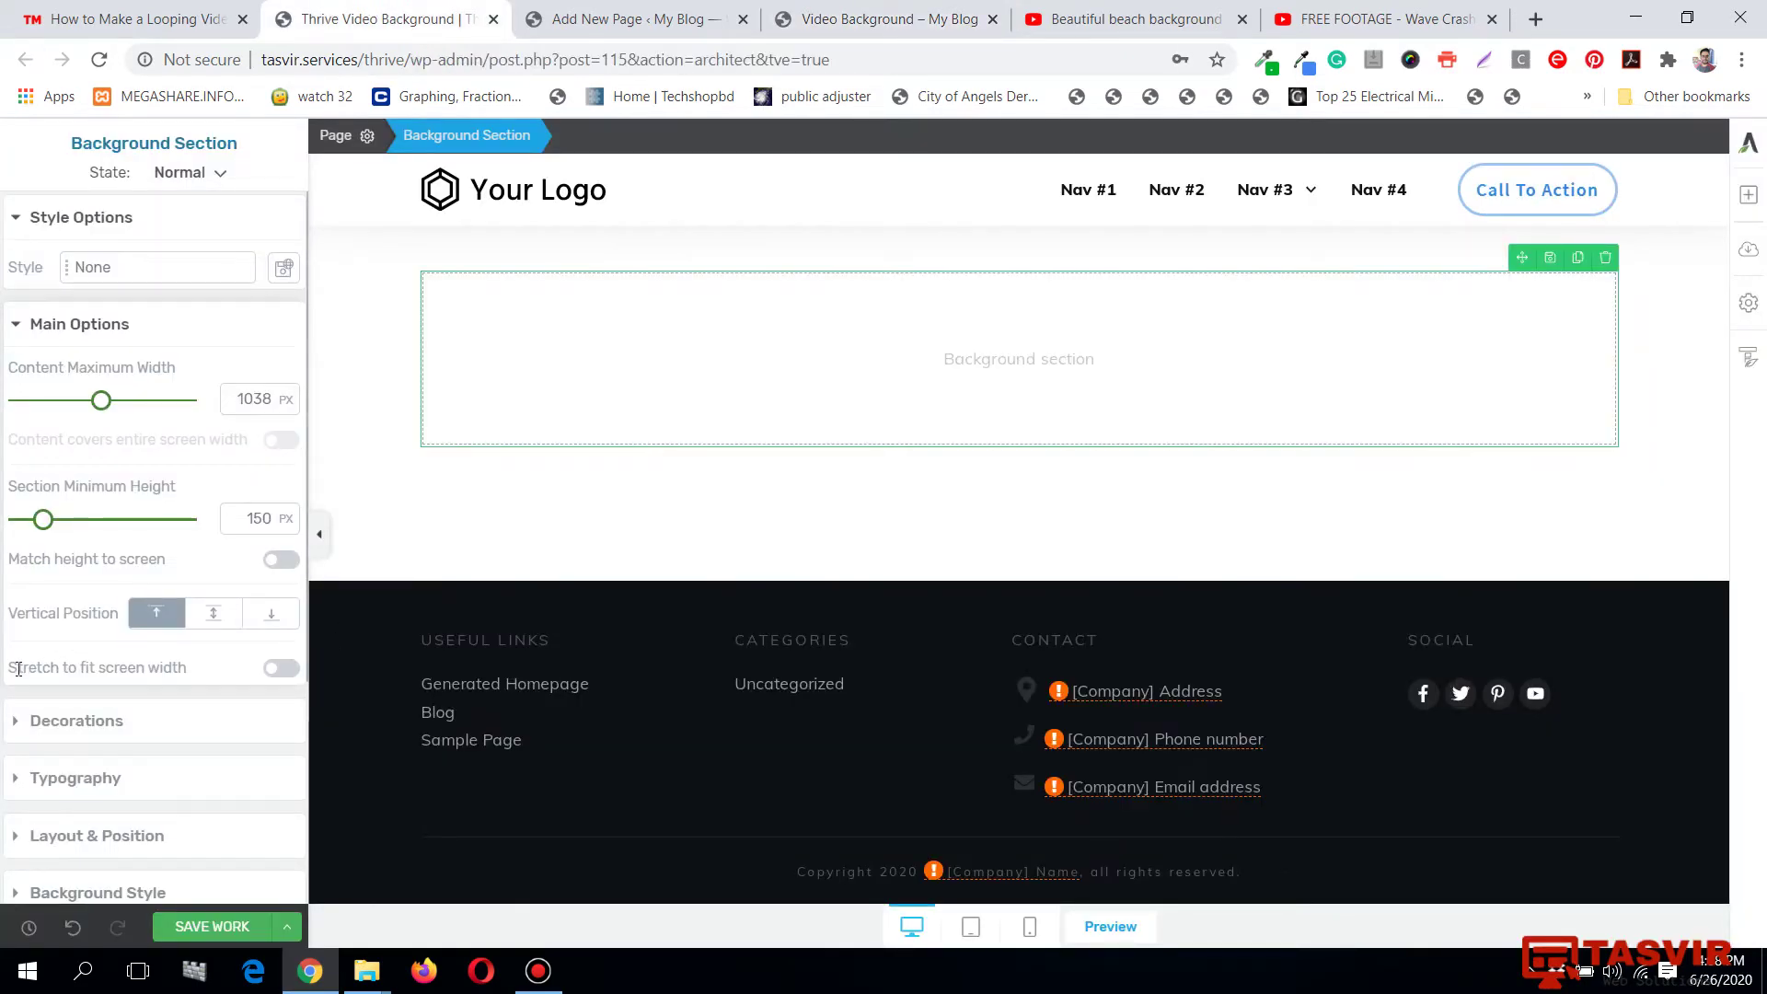
left_click(280, 669)
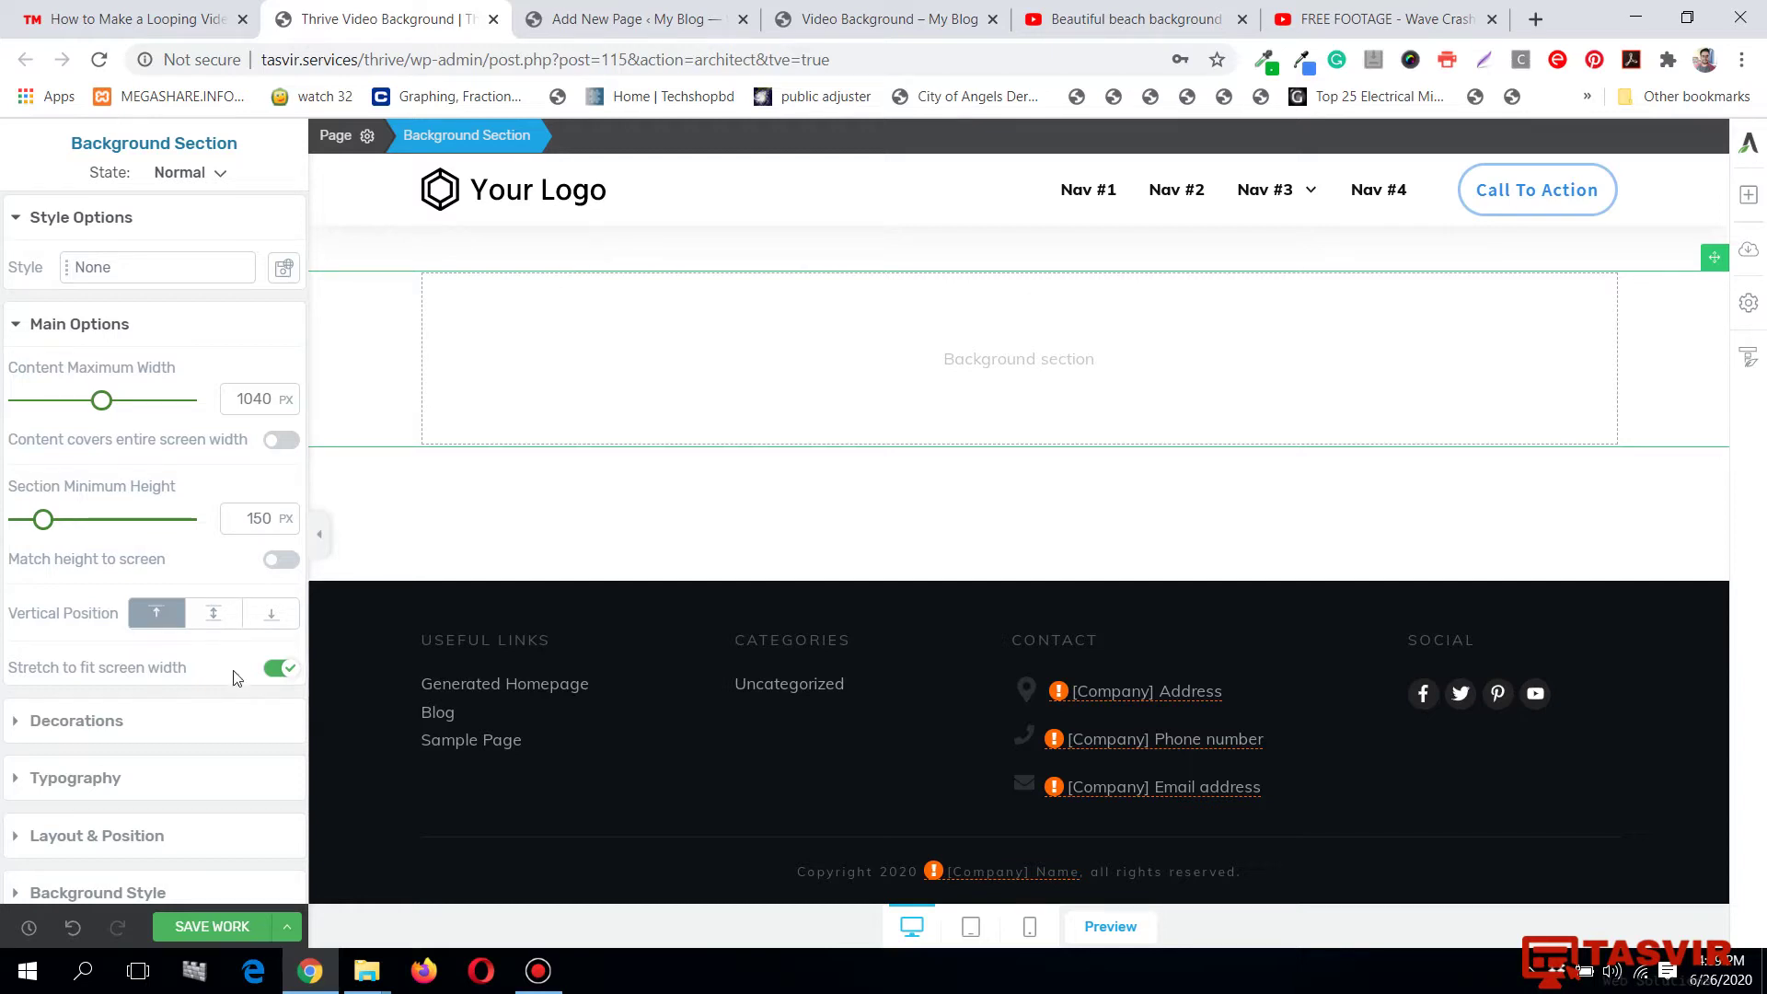
Set the background section's top margin to -40 px in its layout and position settings.
left_click(189, 833)
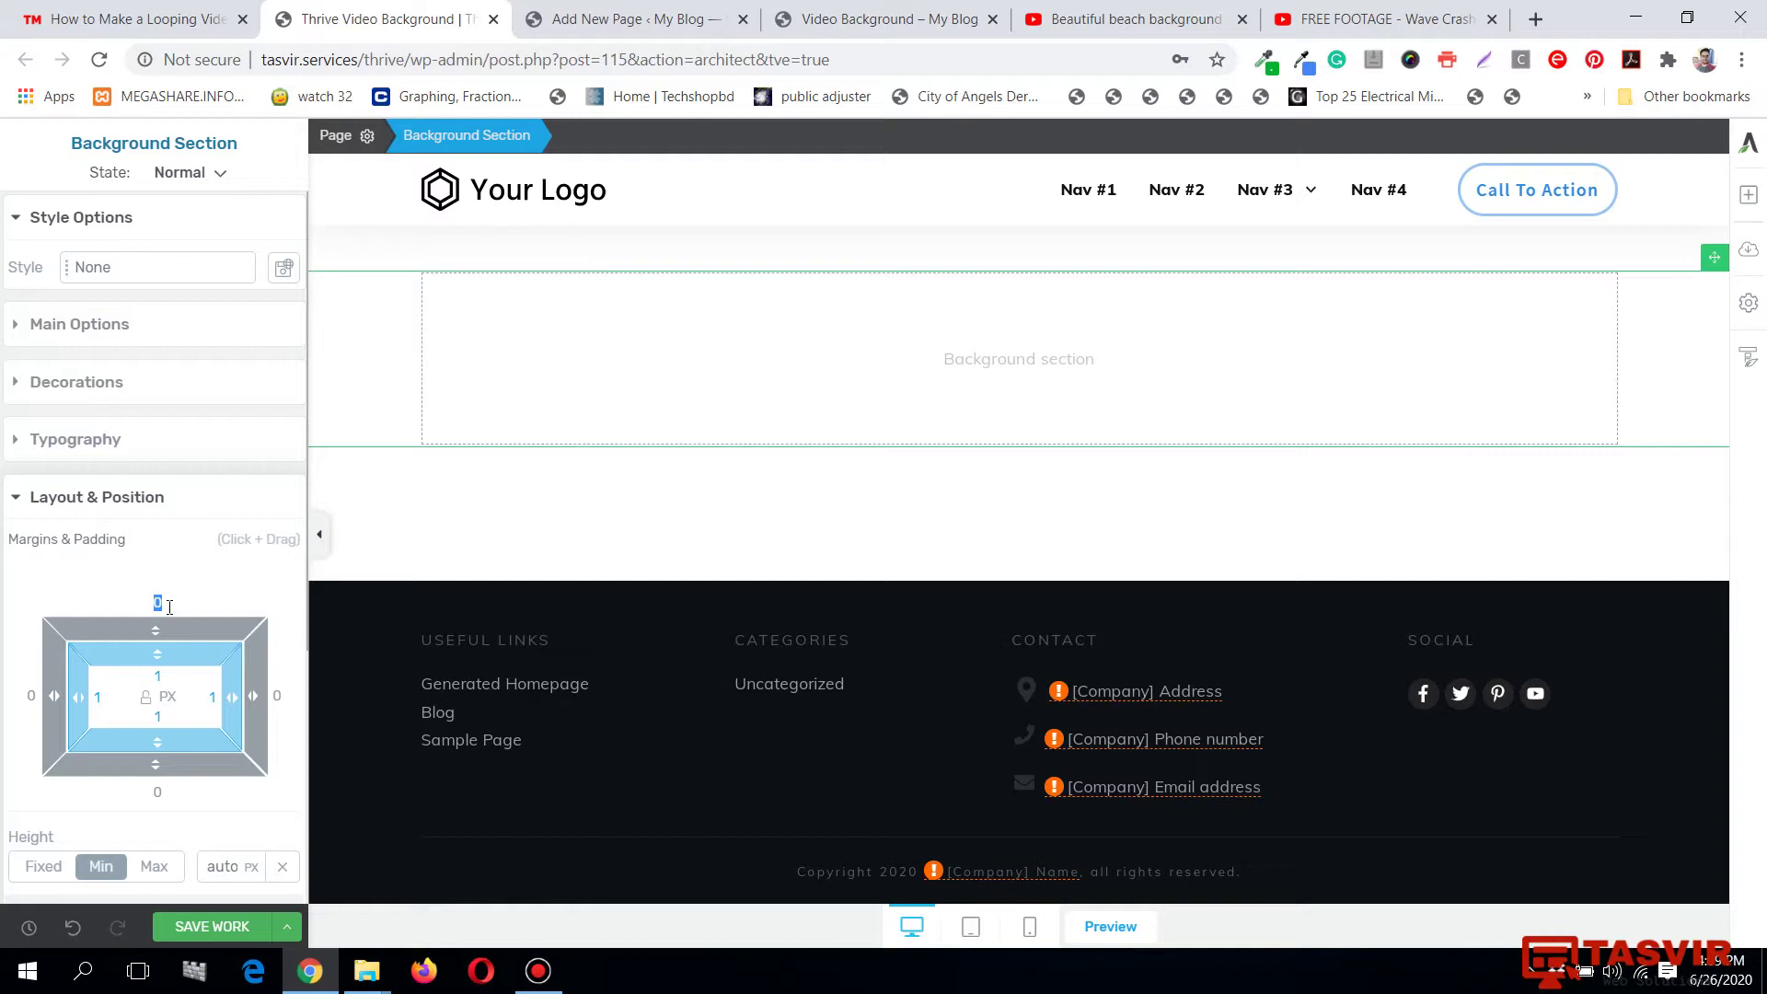
key("BackSpace")
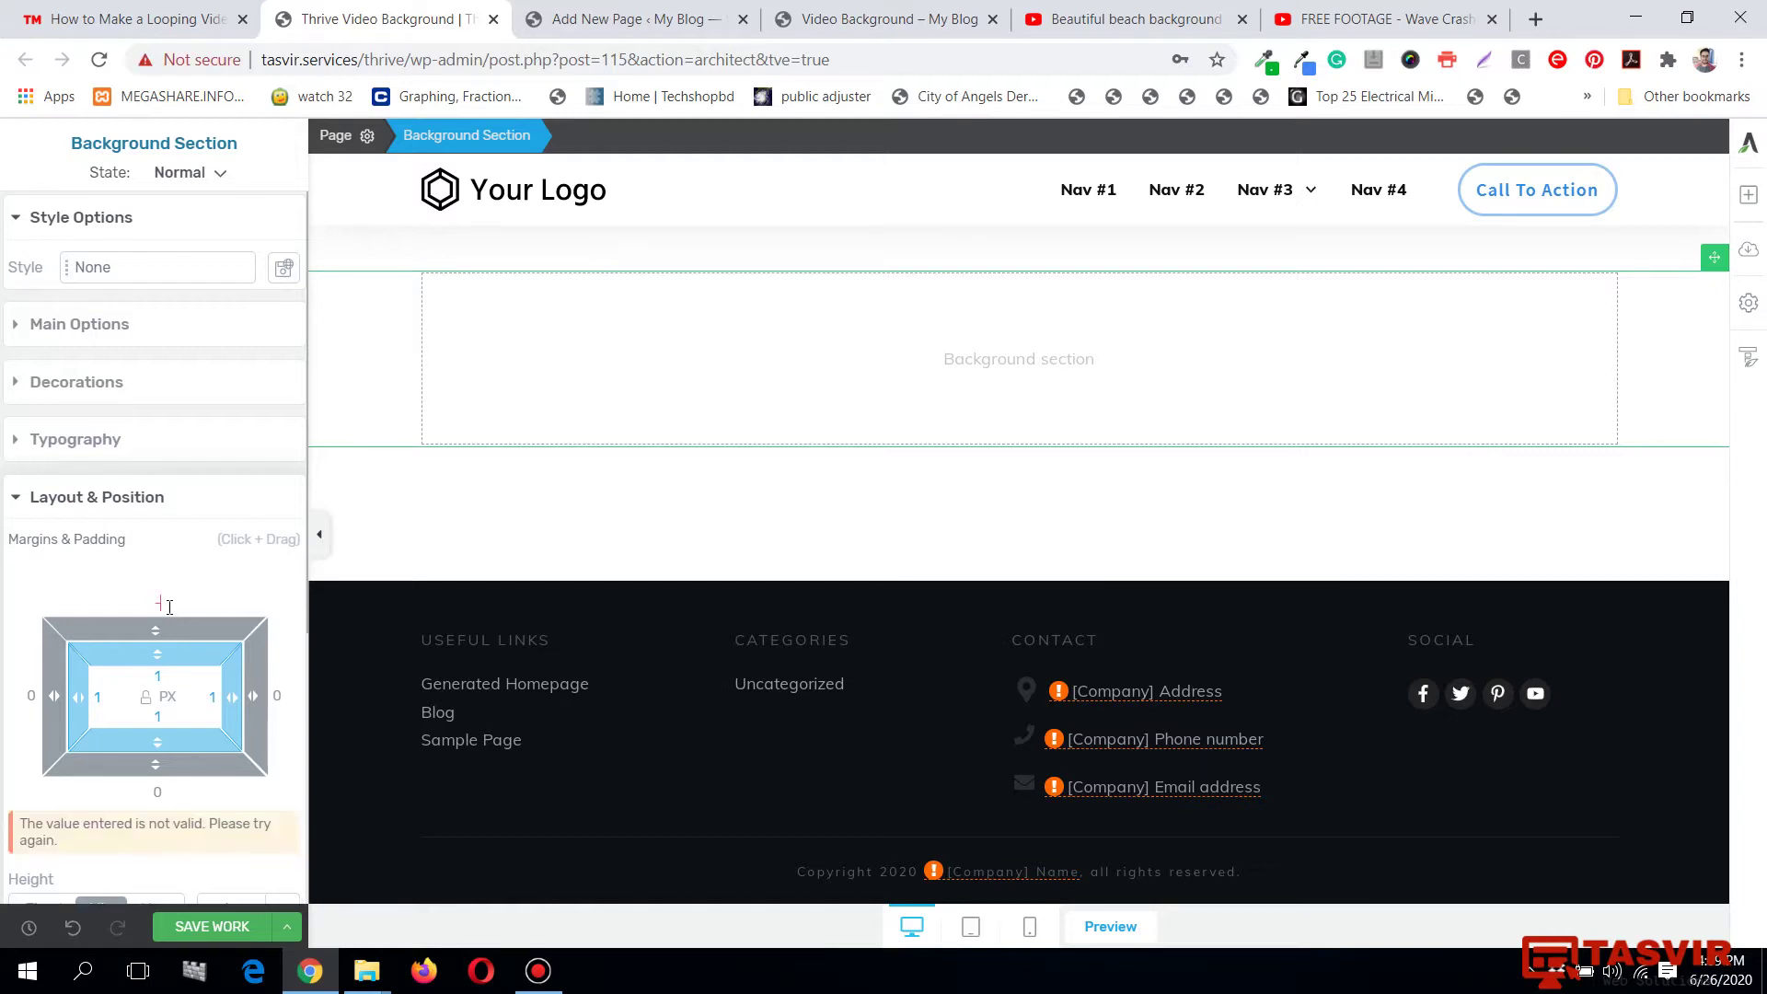
type("-40")
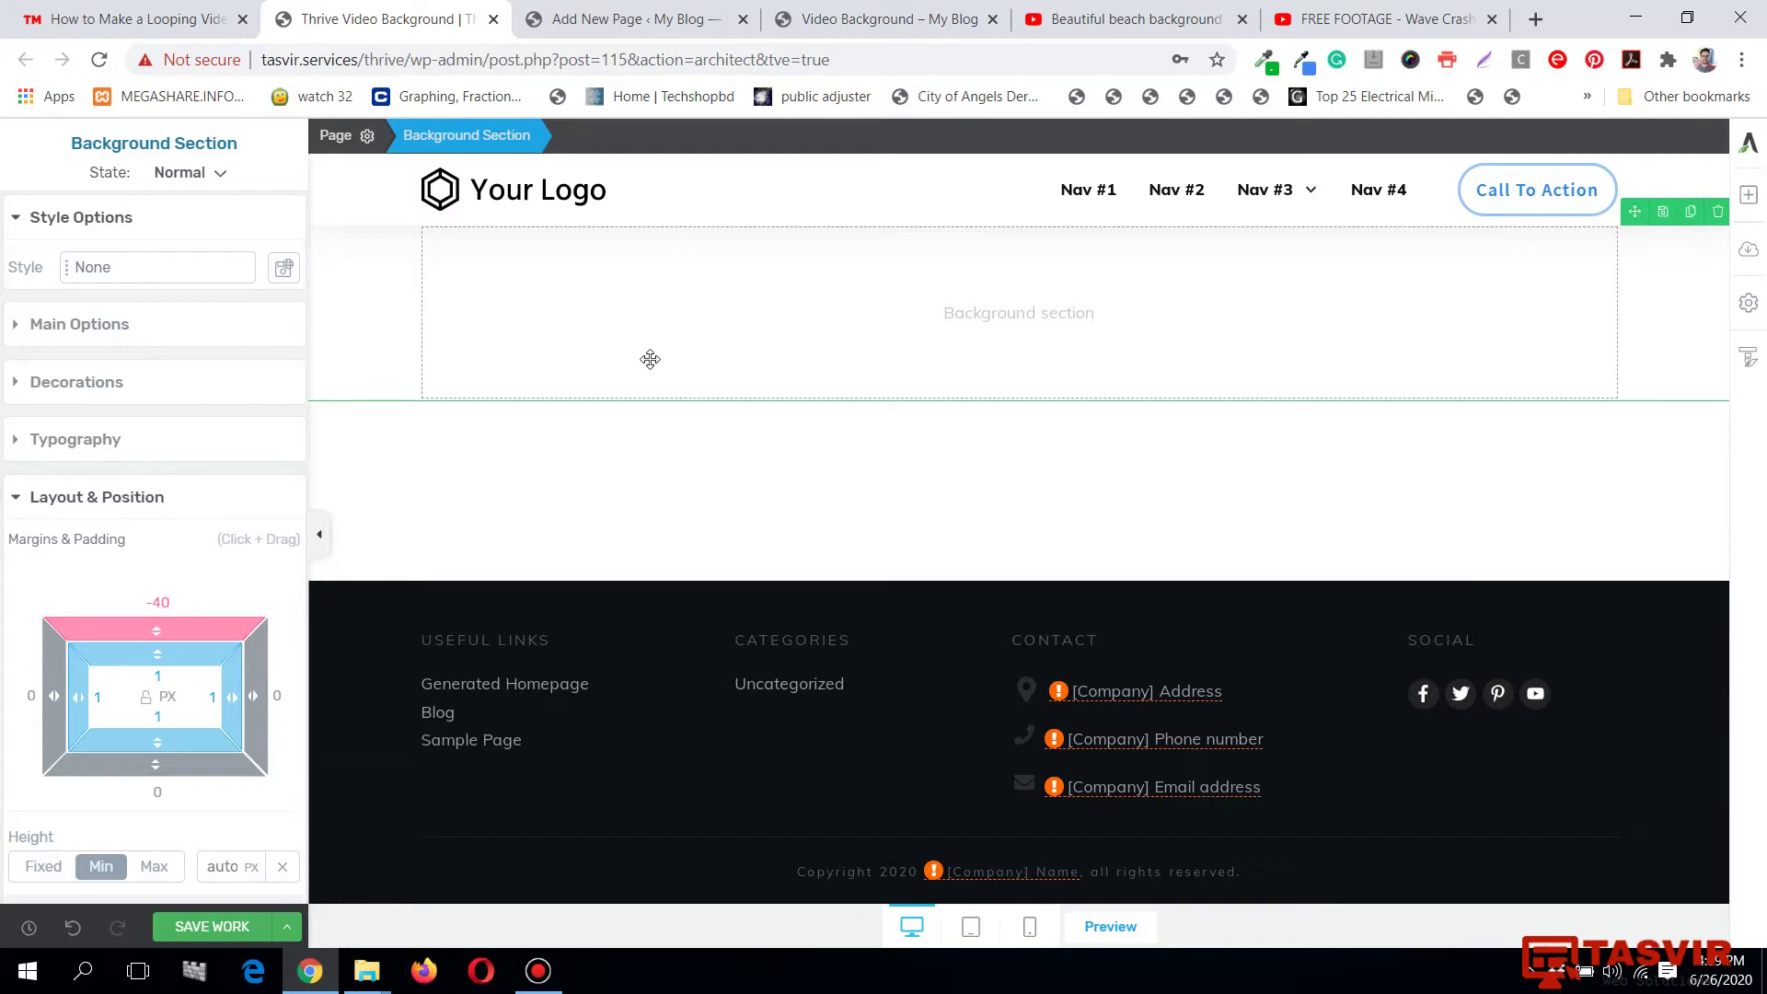
left_click(539, 971)
left_click(538, 971)
Read the article's Steps 4 and 5 on enabling the video background and inserting the YouTube video URL.
left_click(235, 11)
scroll(306, 522, "down", 8)
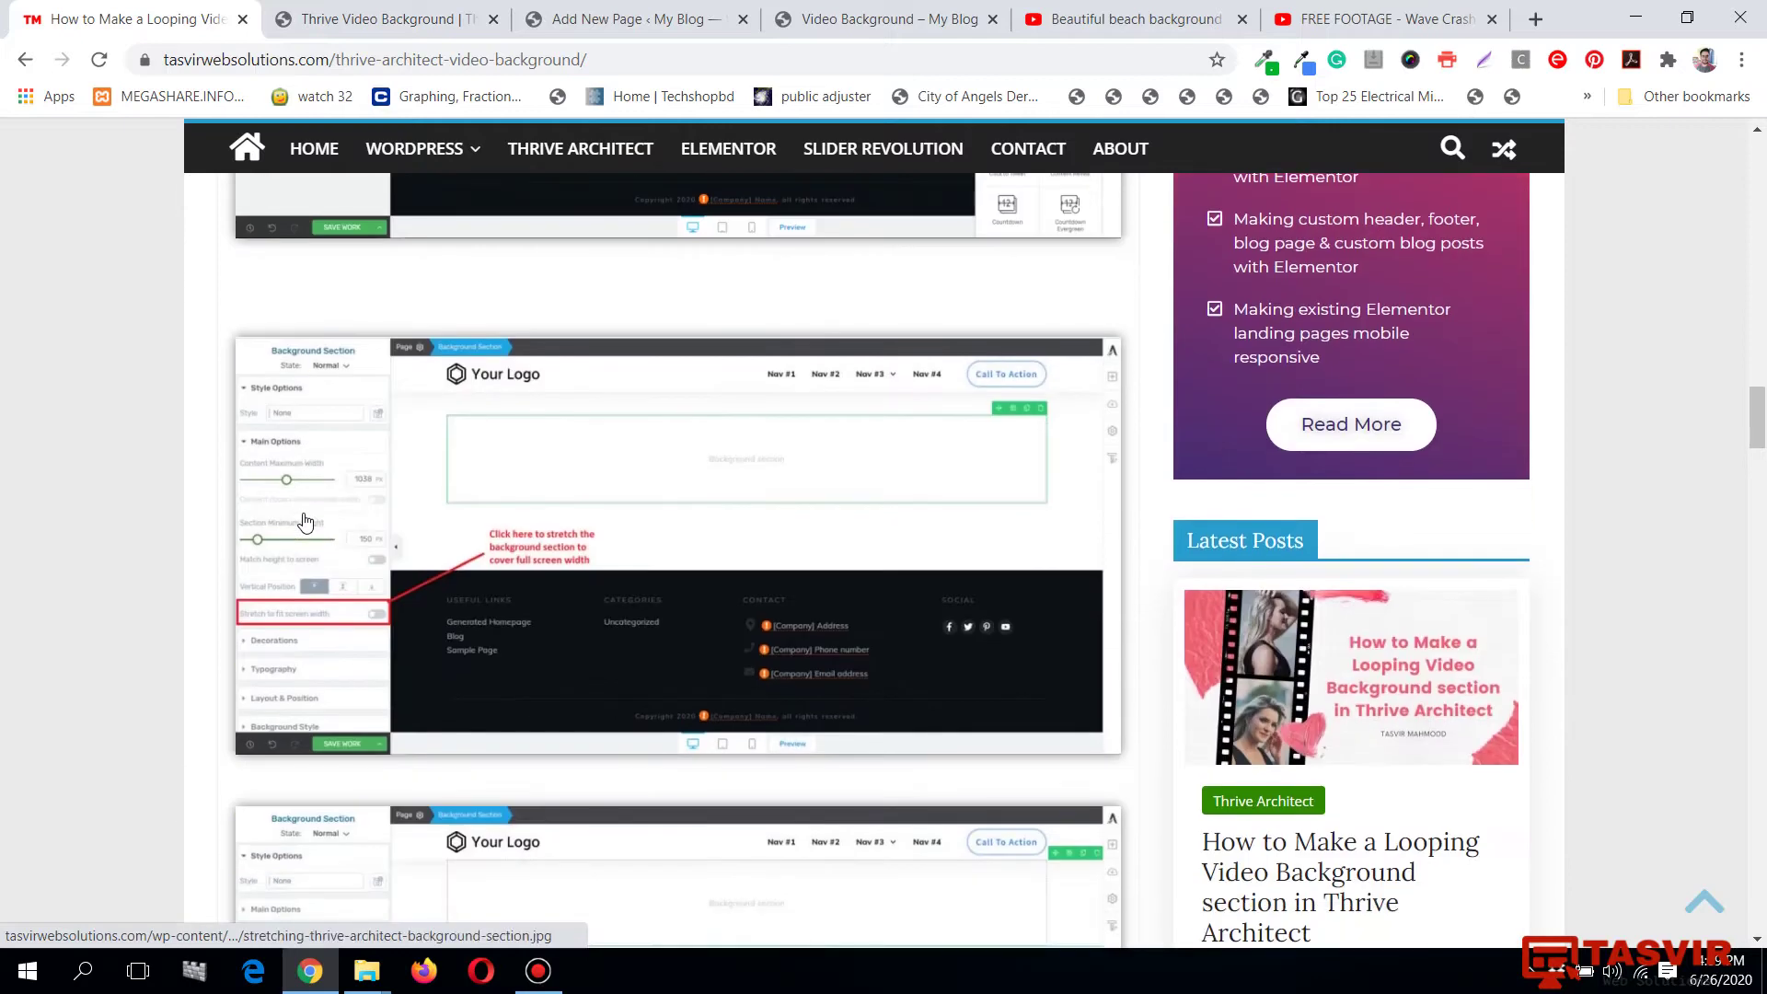
scroll(305, 522, "down", 5)
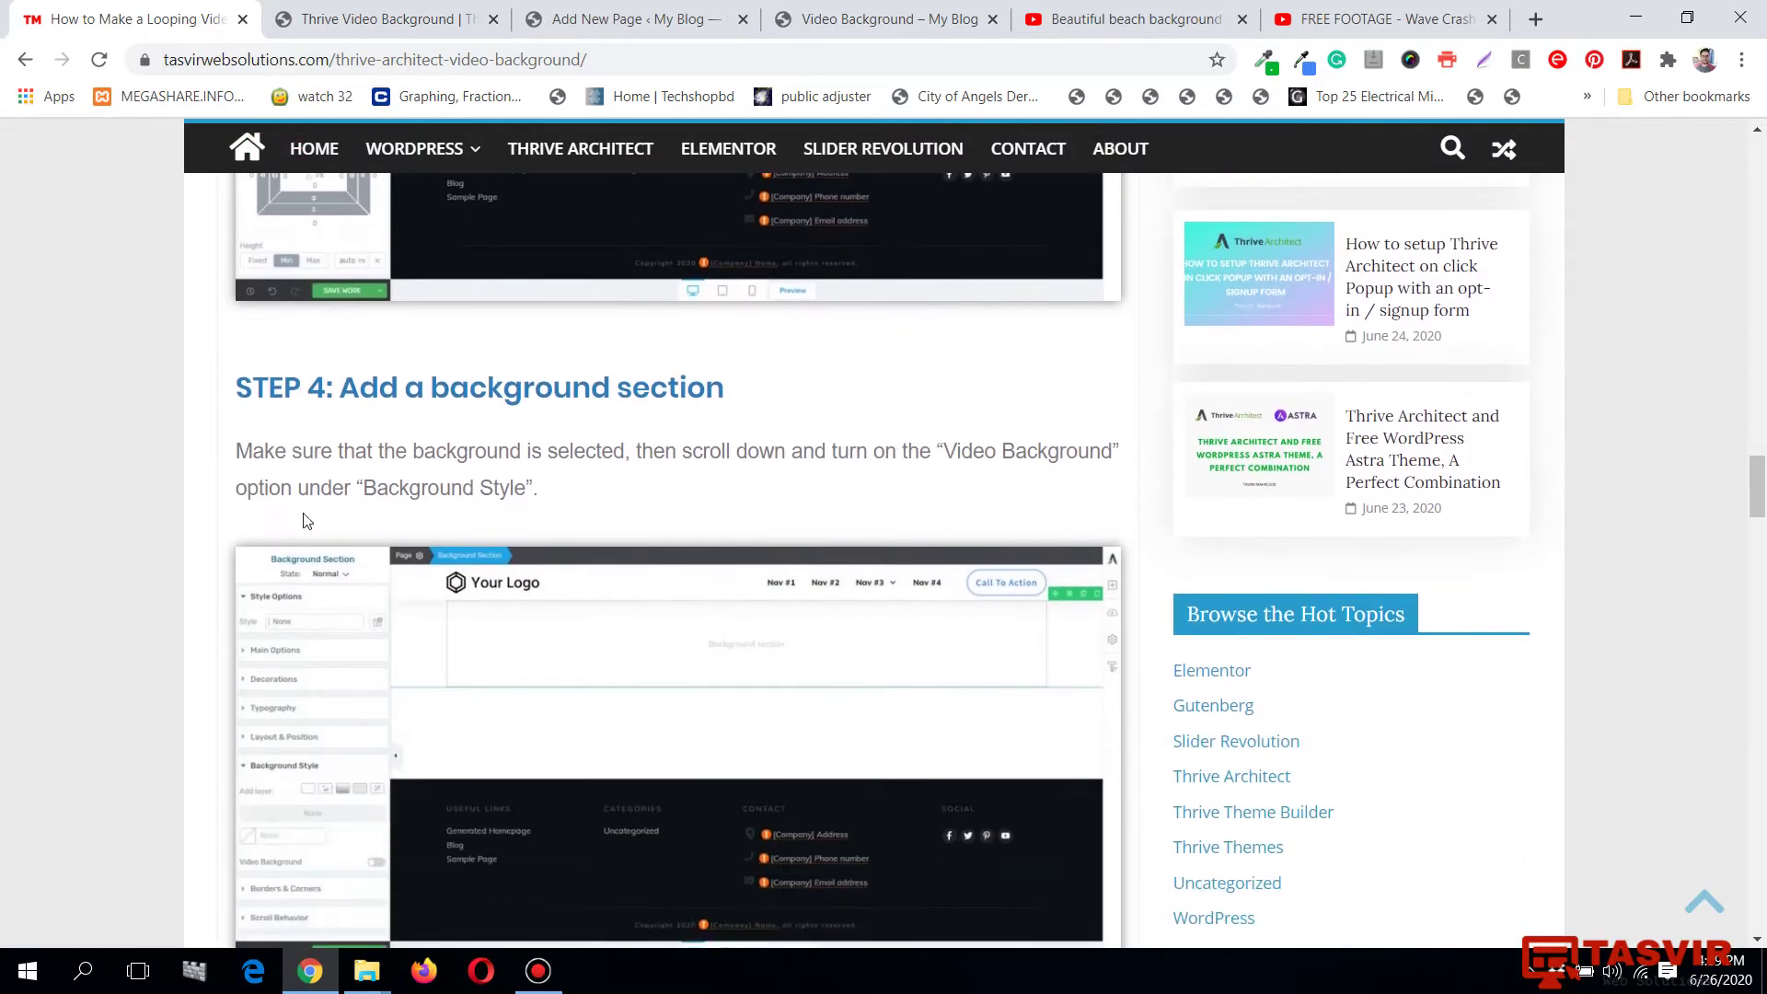
scroll(305, 522, "down", 15)
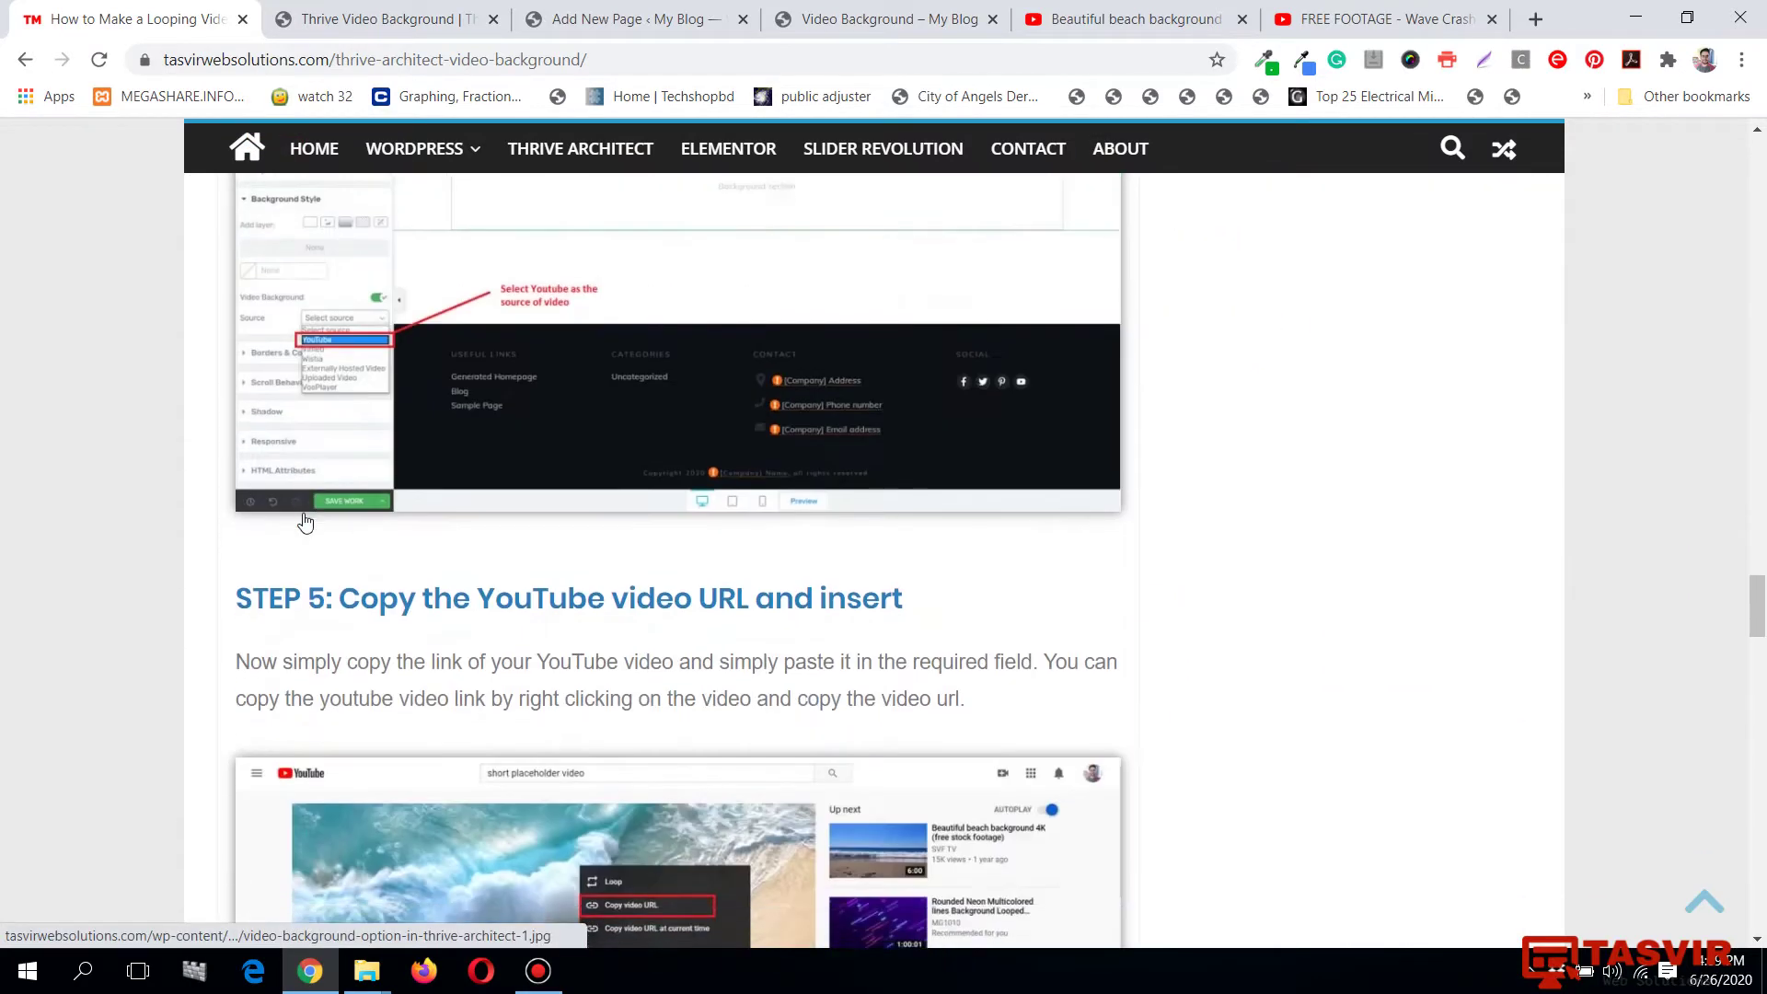
scroll(306, 522, "down", 3)
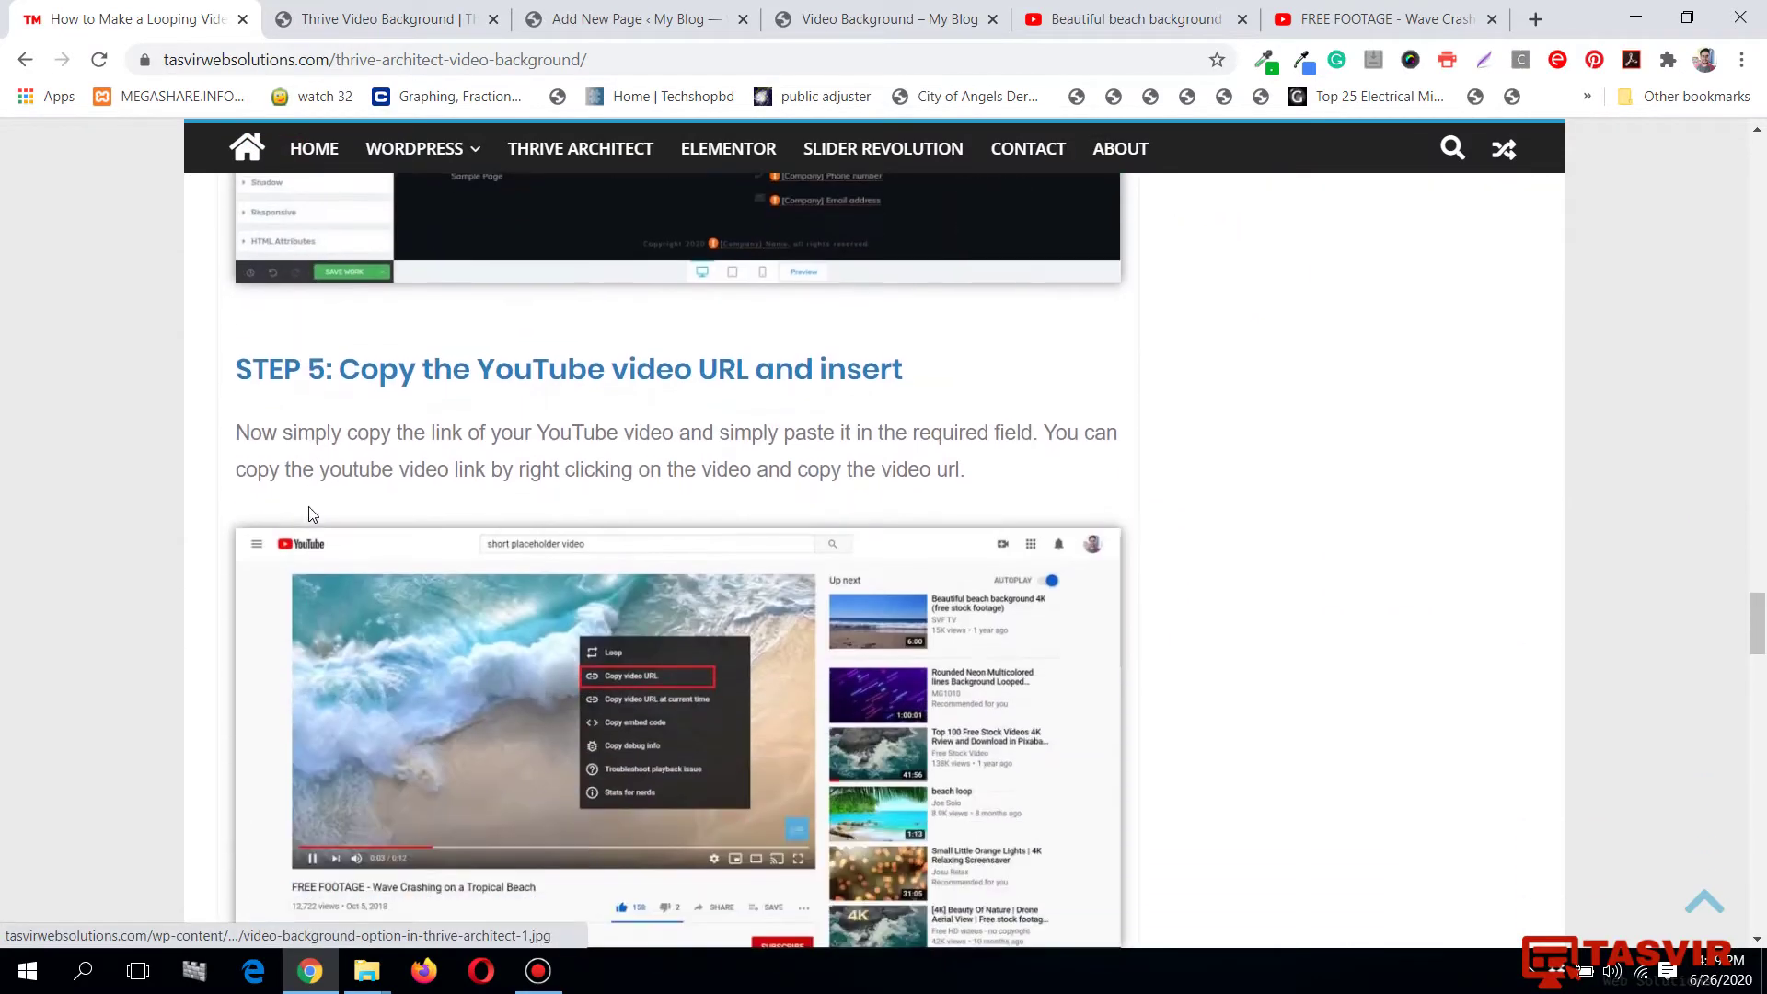
Reload and pause the YouTube video "Beautiful beach background 4K (free stock footage)" and copy its video URL.
left_click(455, 13)
left_click(1178, 9)
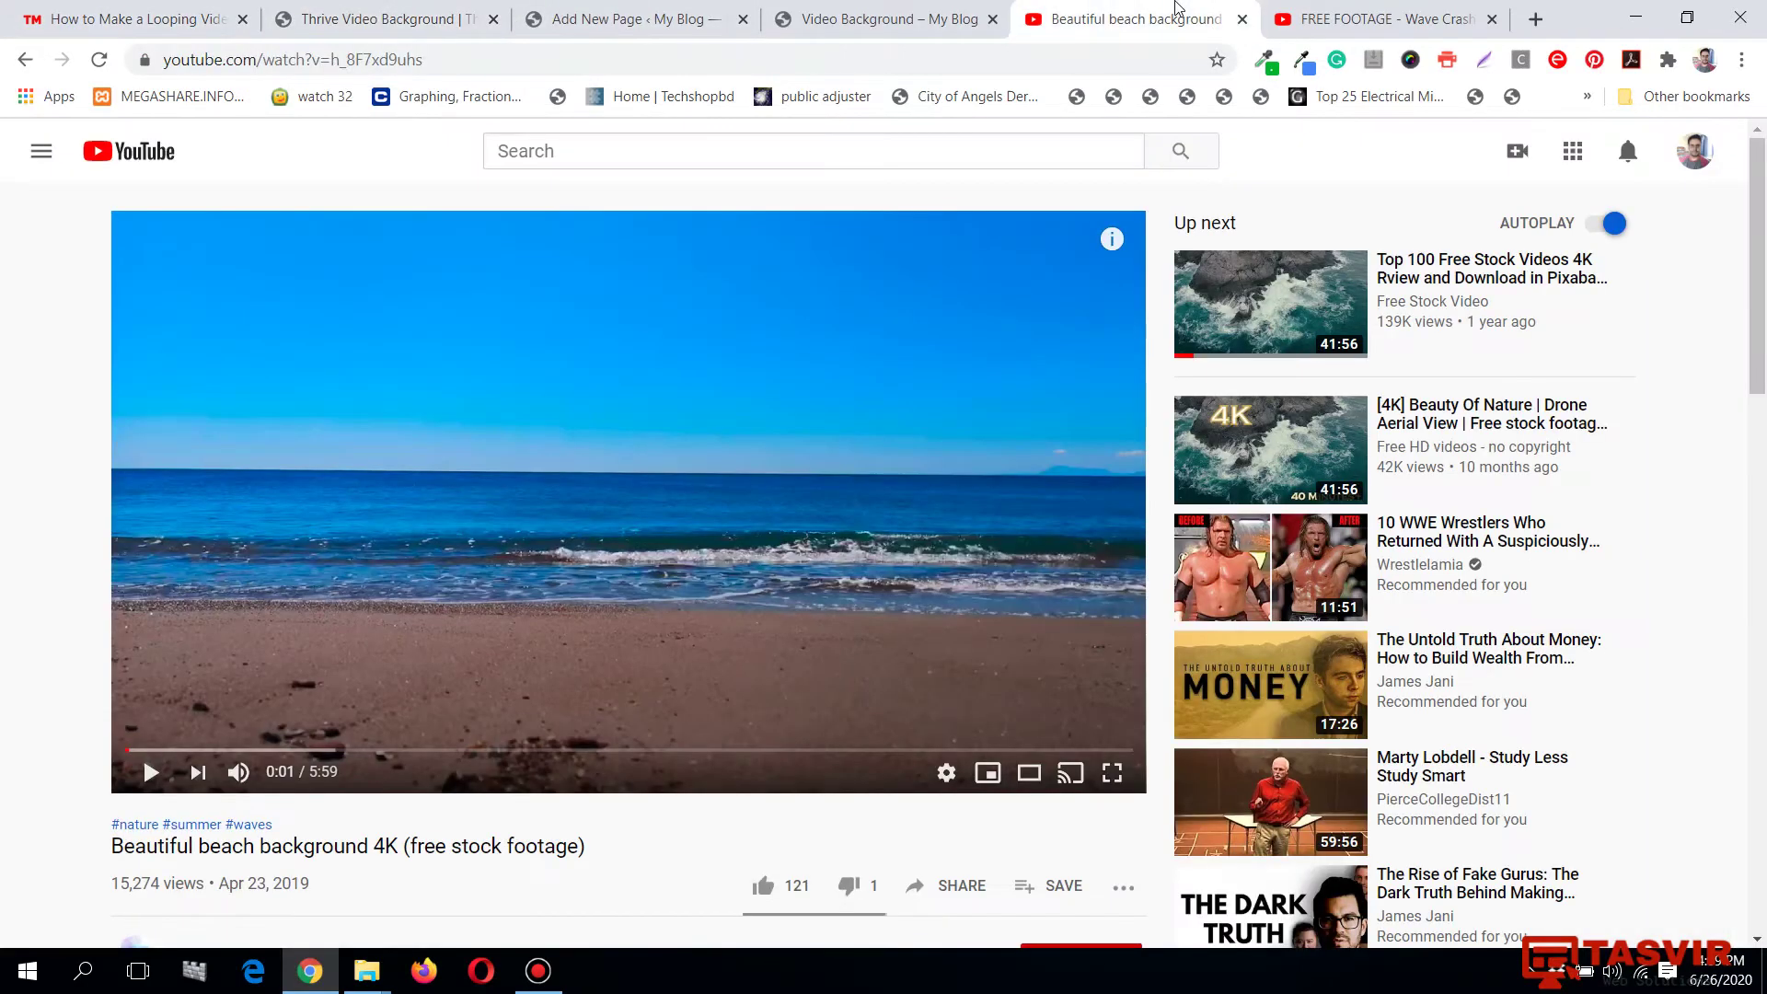
left_click(96, 61)
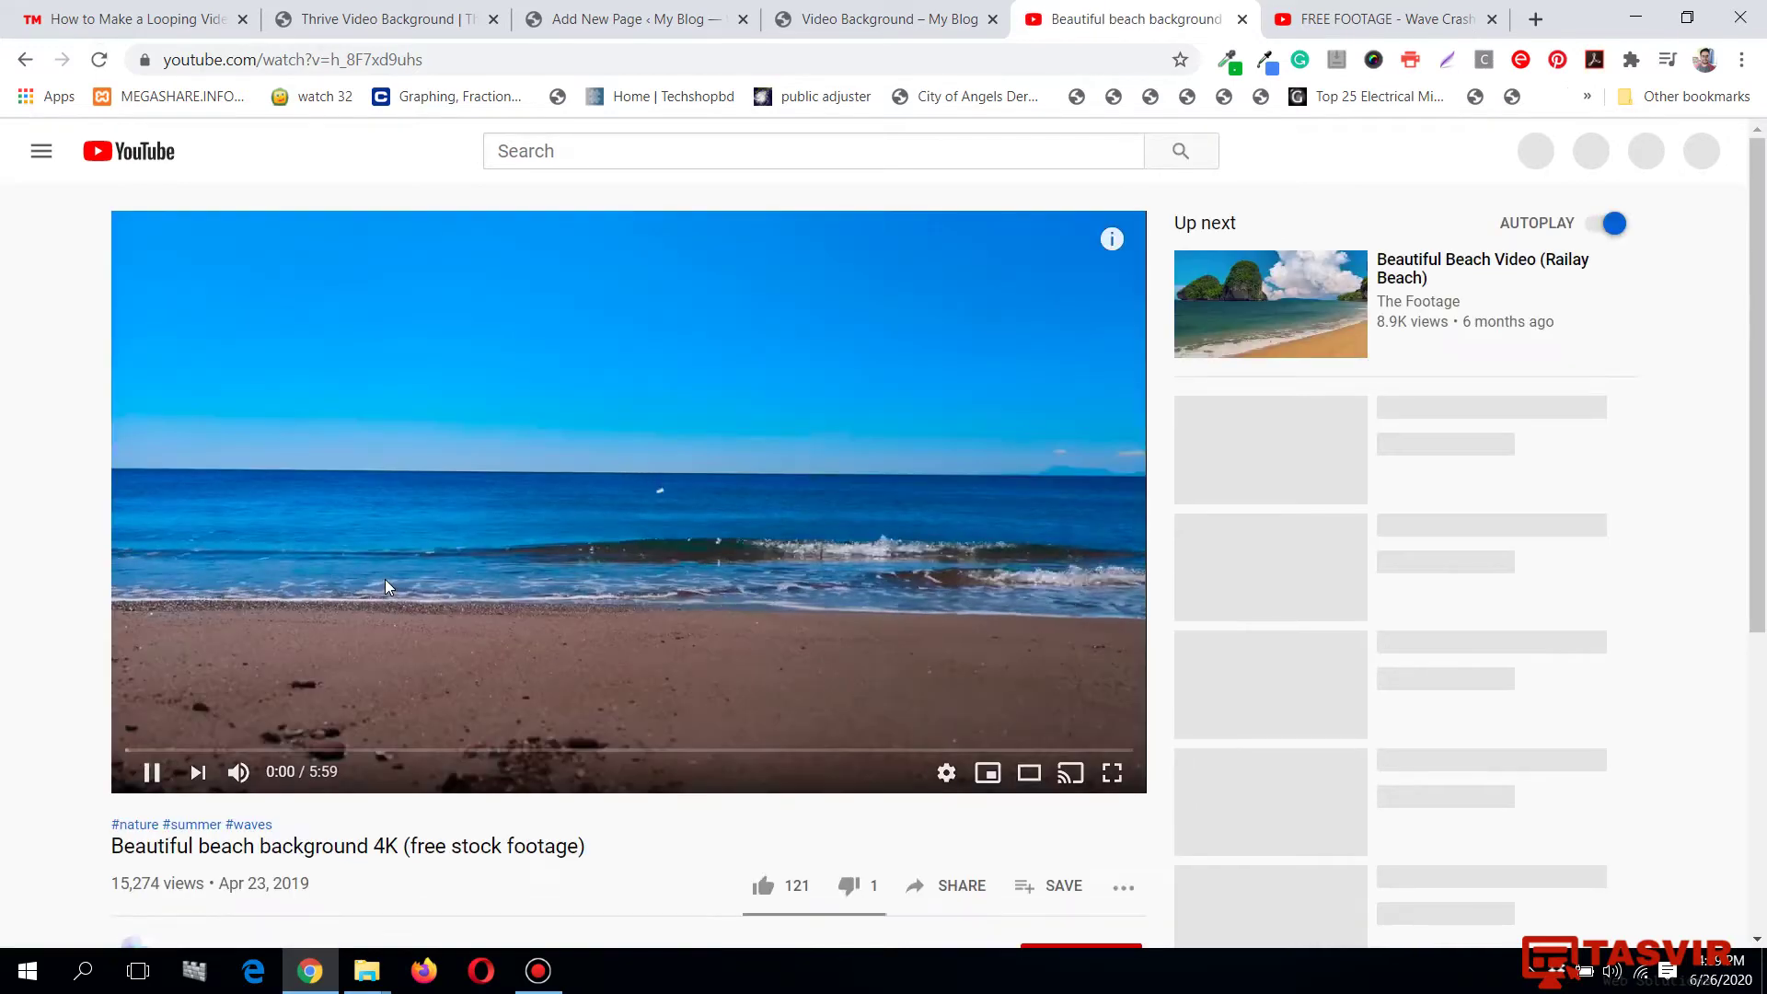
left_click(152, 772)
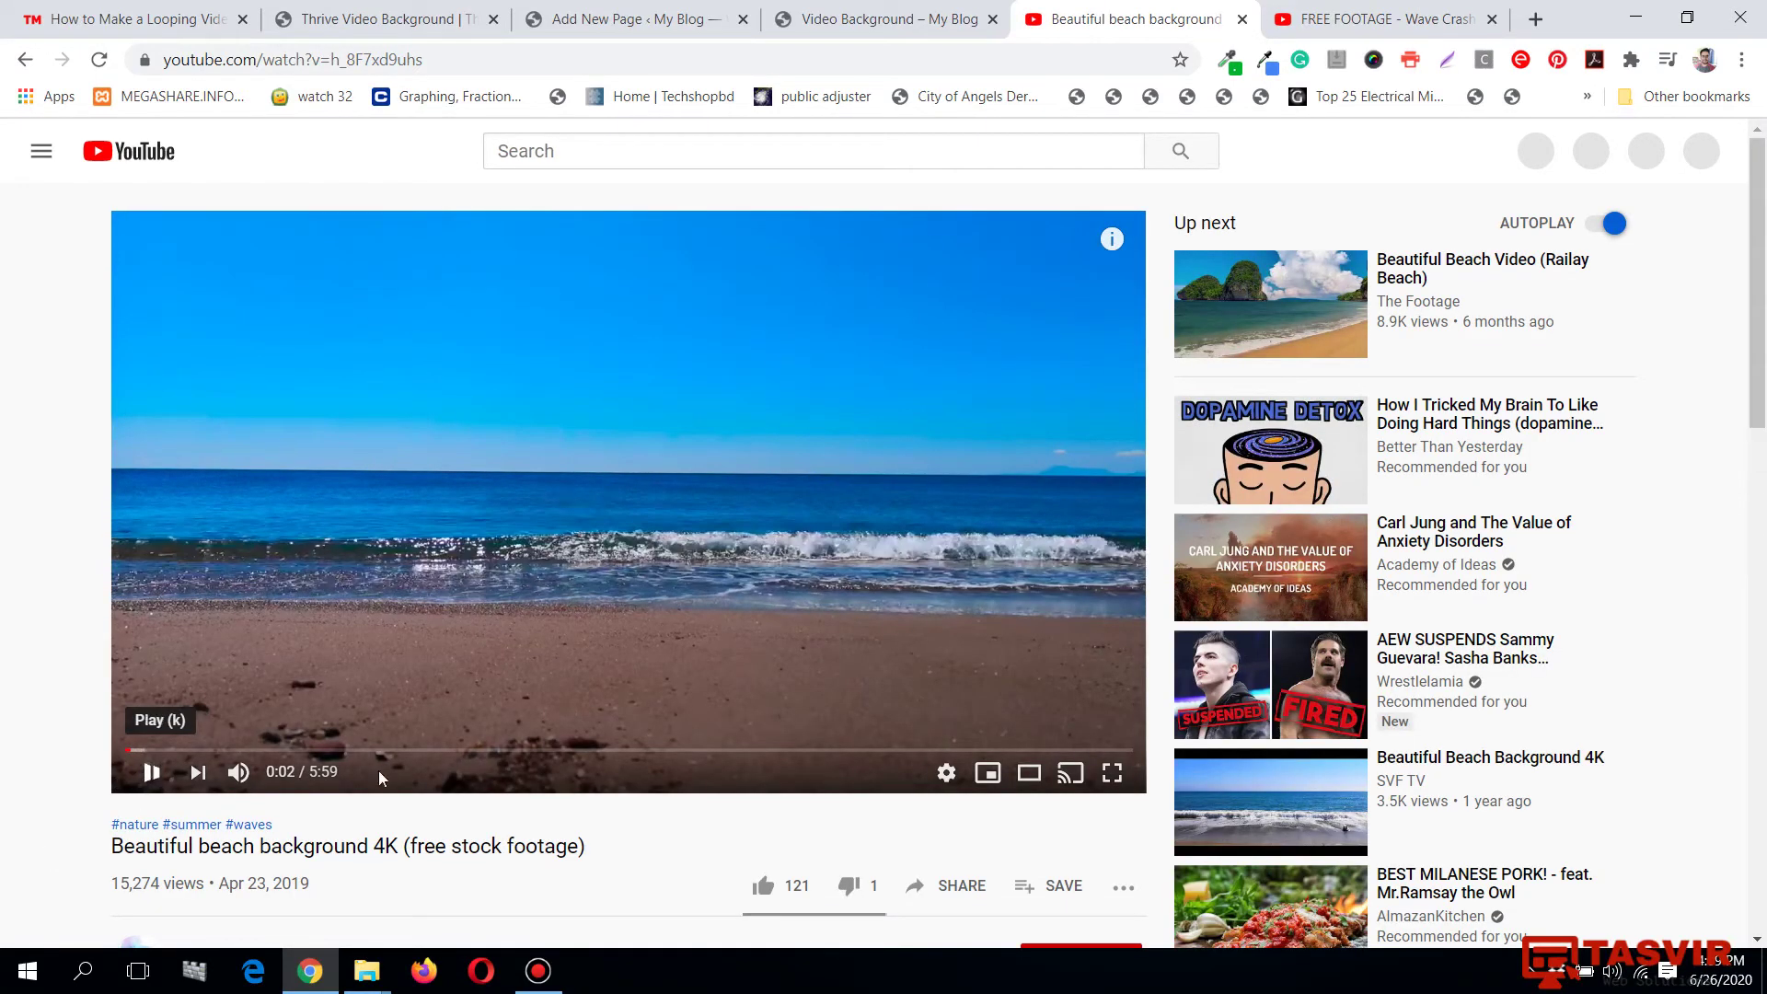
right_click(600, 422)
left_click(712, 497)
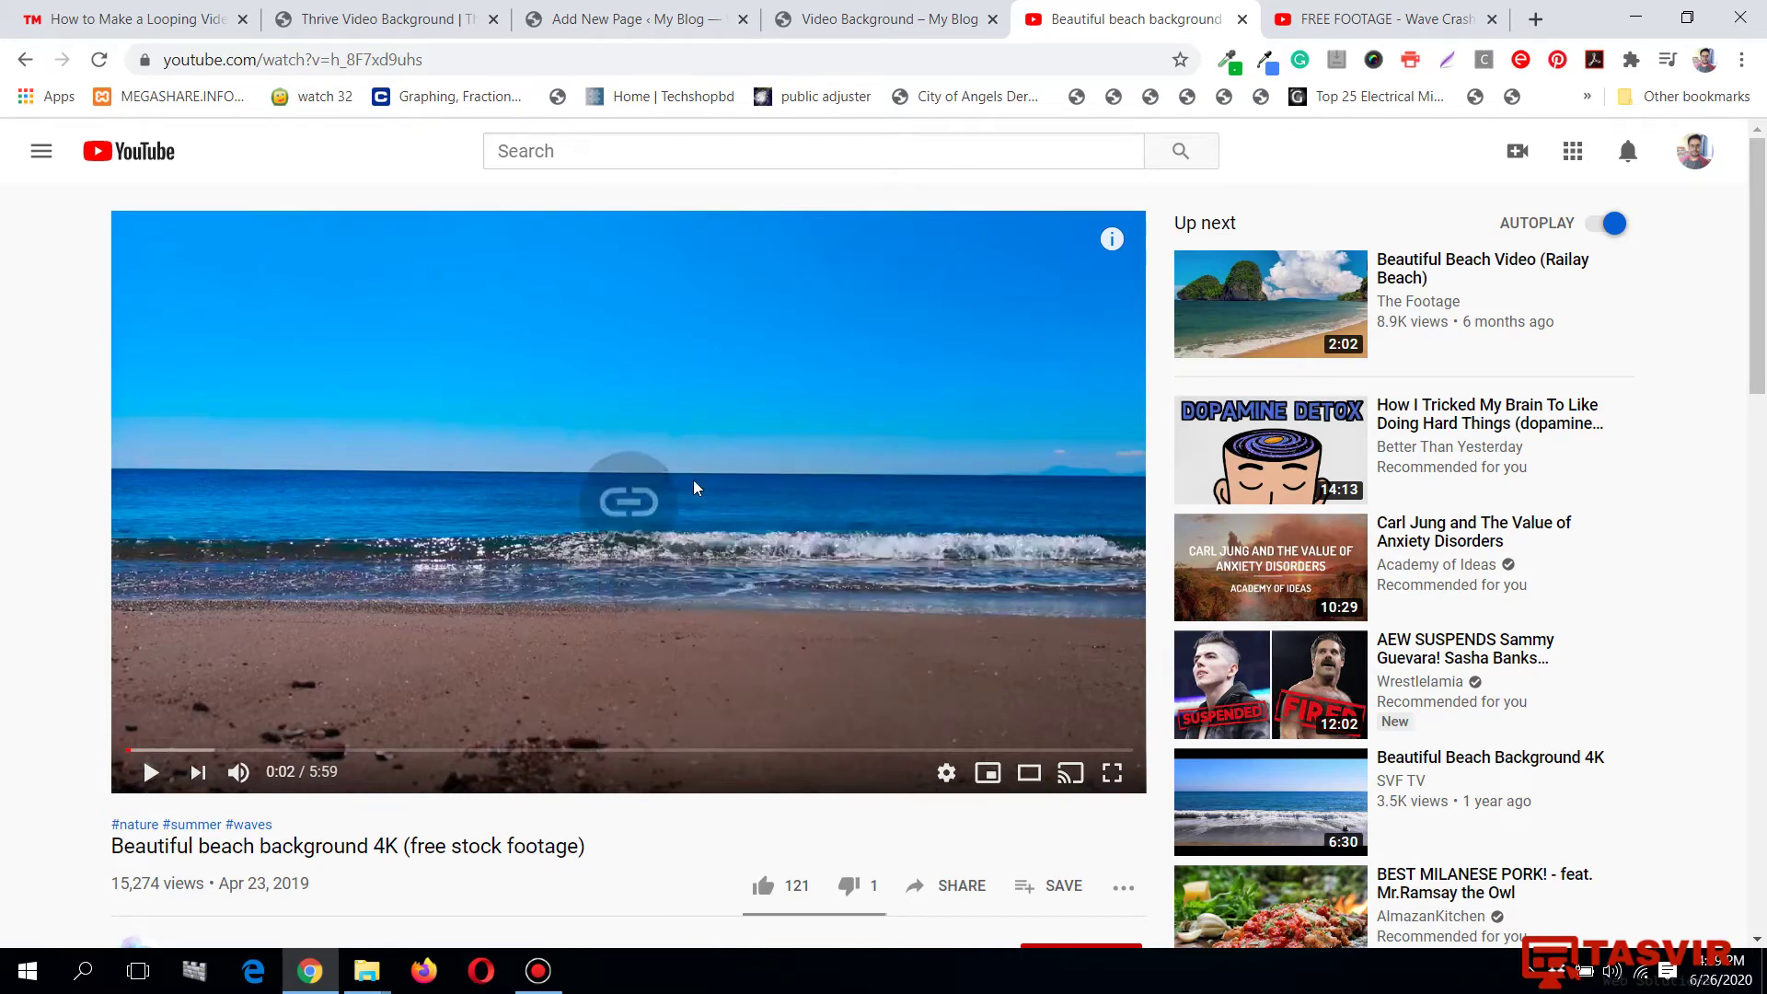
In the draft page's editor, turn on Video Background in the background section's Background Style settings.
left_click(346, 11)
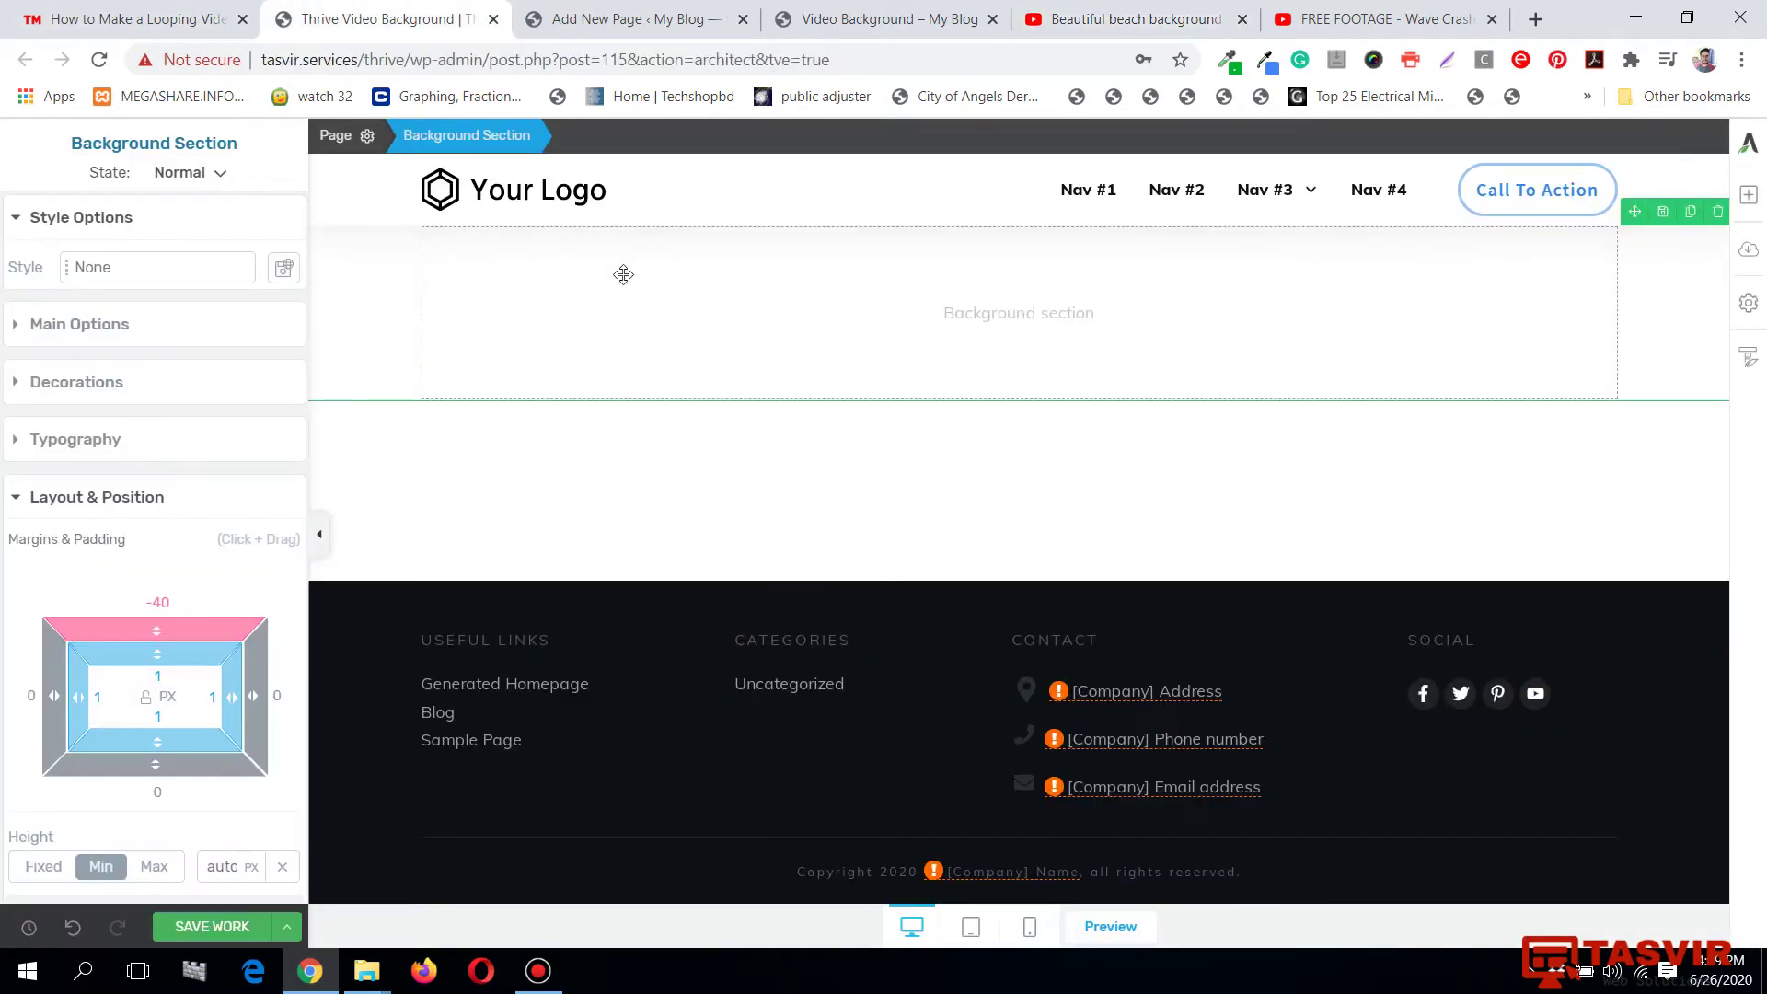
left_click(237, 332)
scroll(178, 467, "down", 2)
scroll(179, 467, "up", 2)
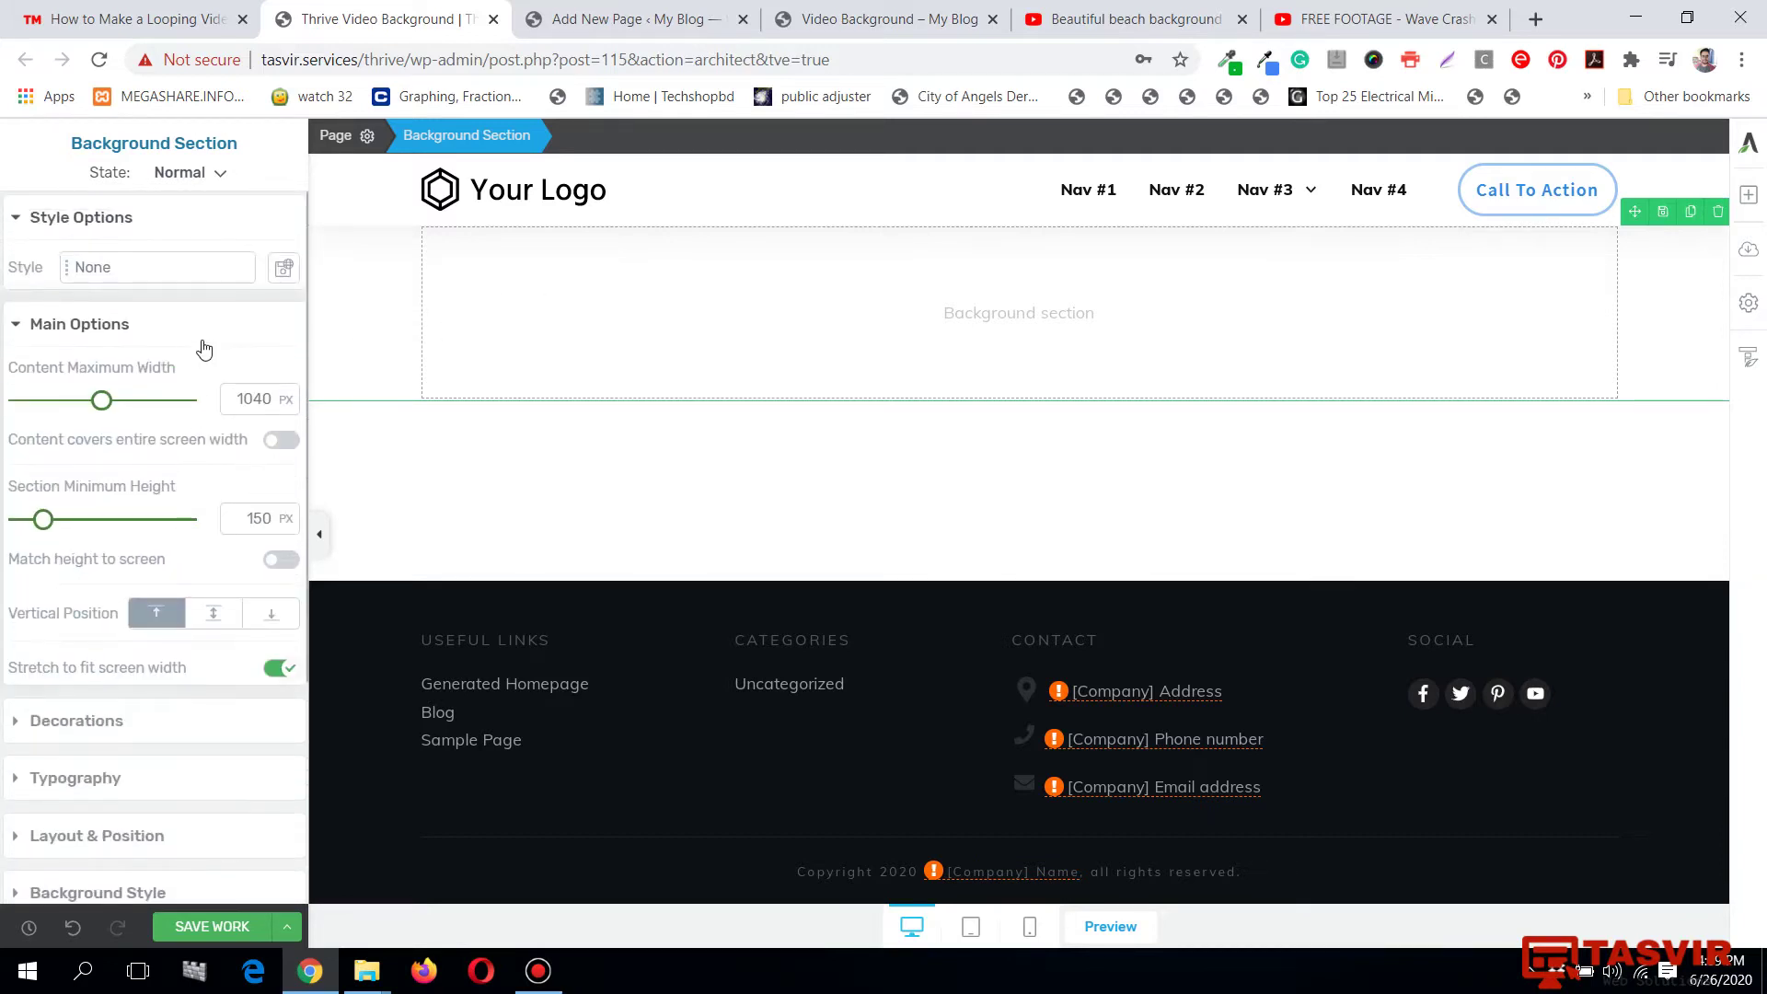
left_click(203, 348)
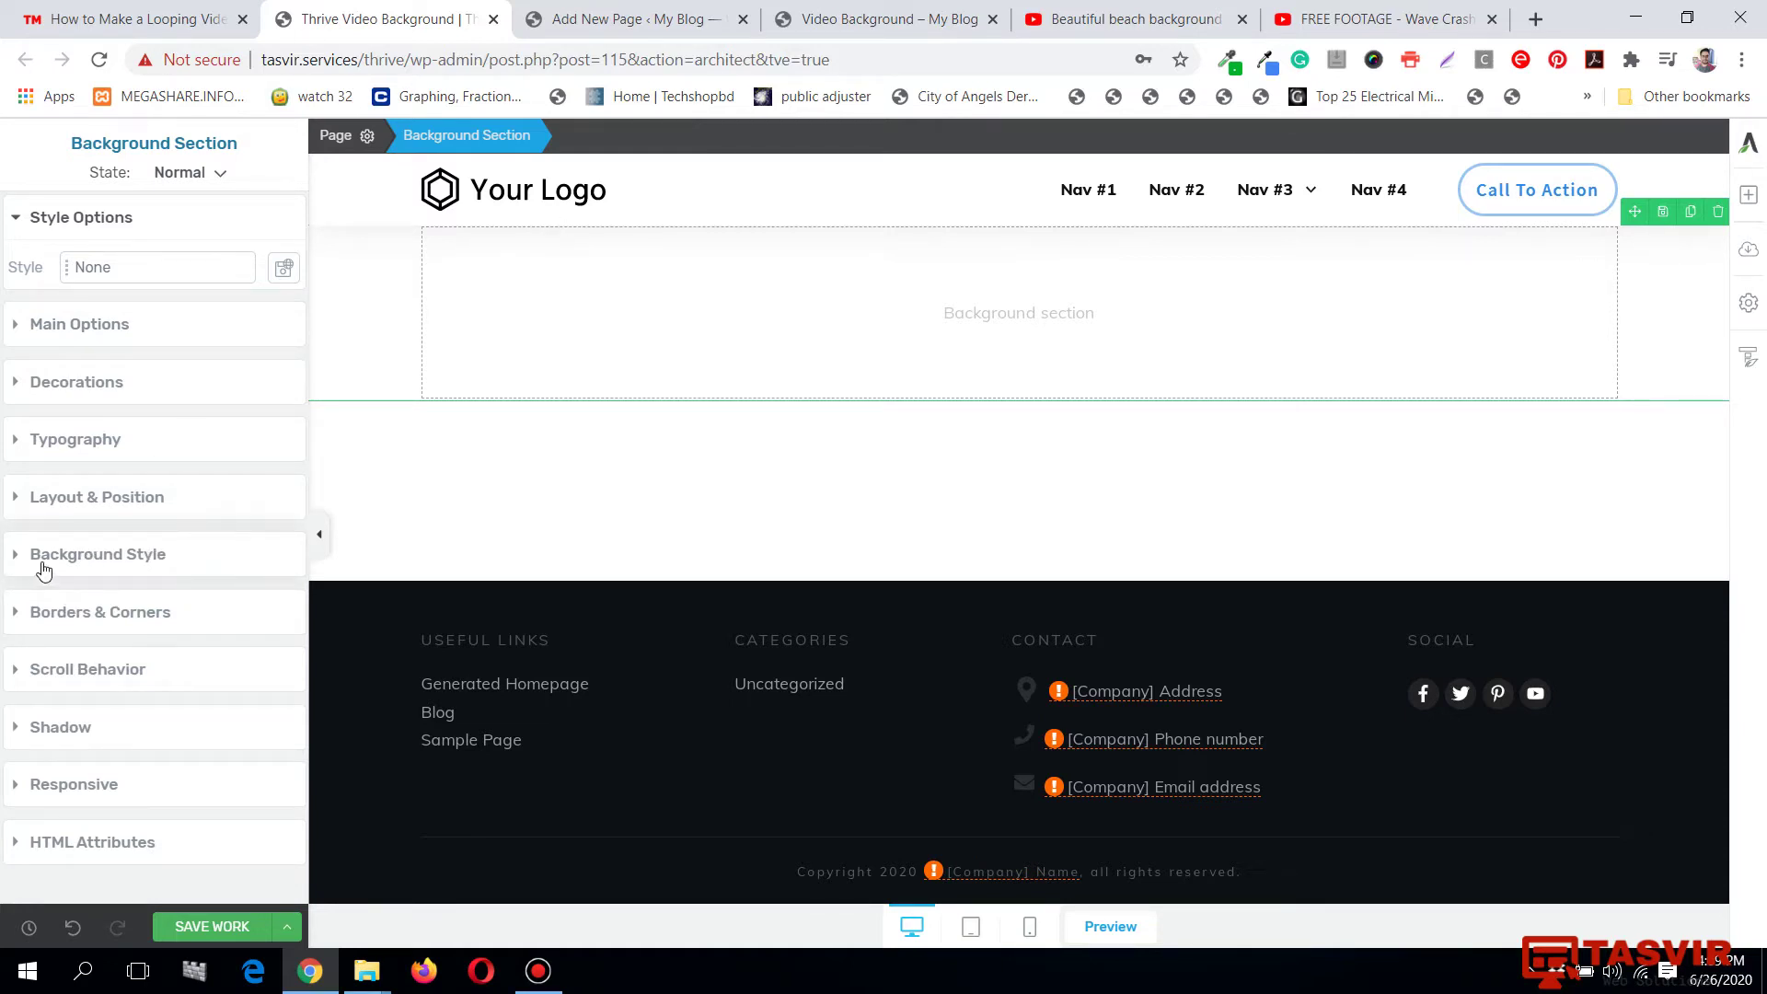
left_click(187, 571)
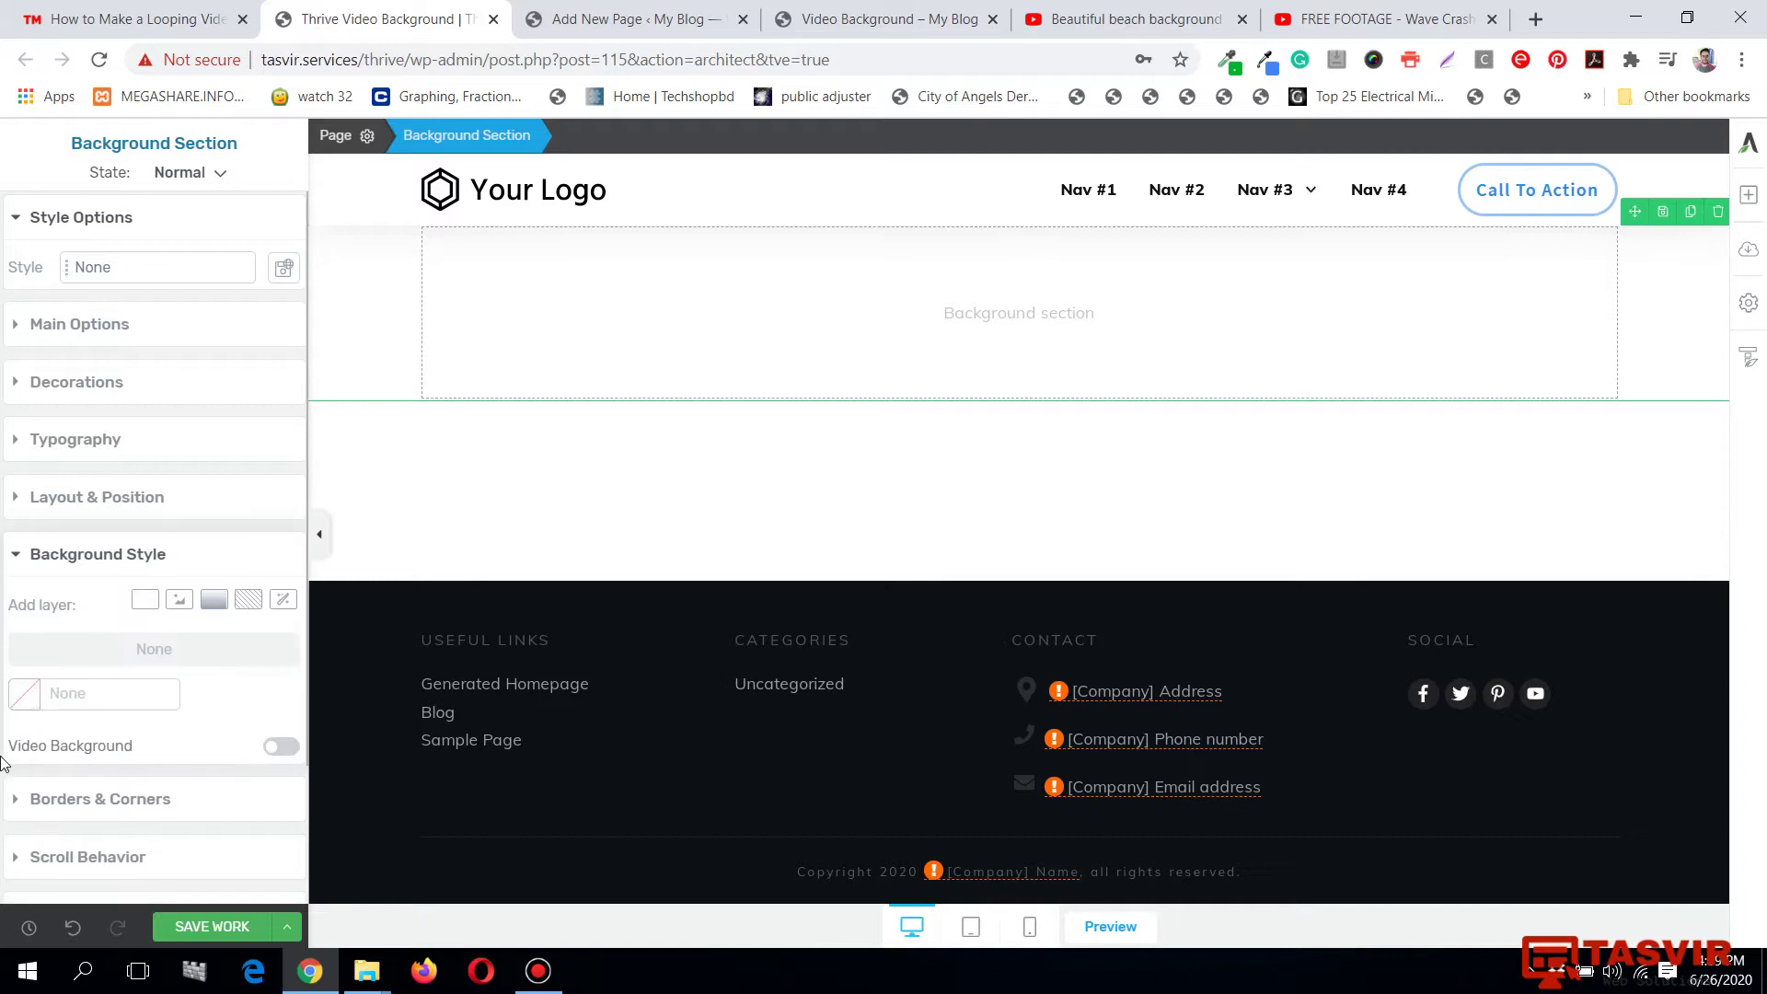
left_click(281, 748)
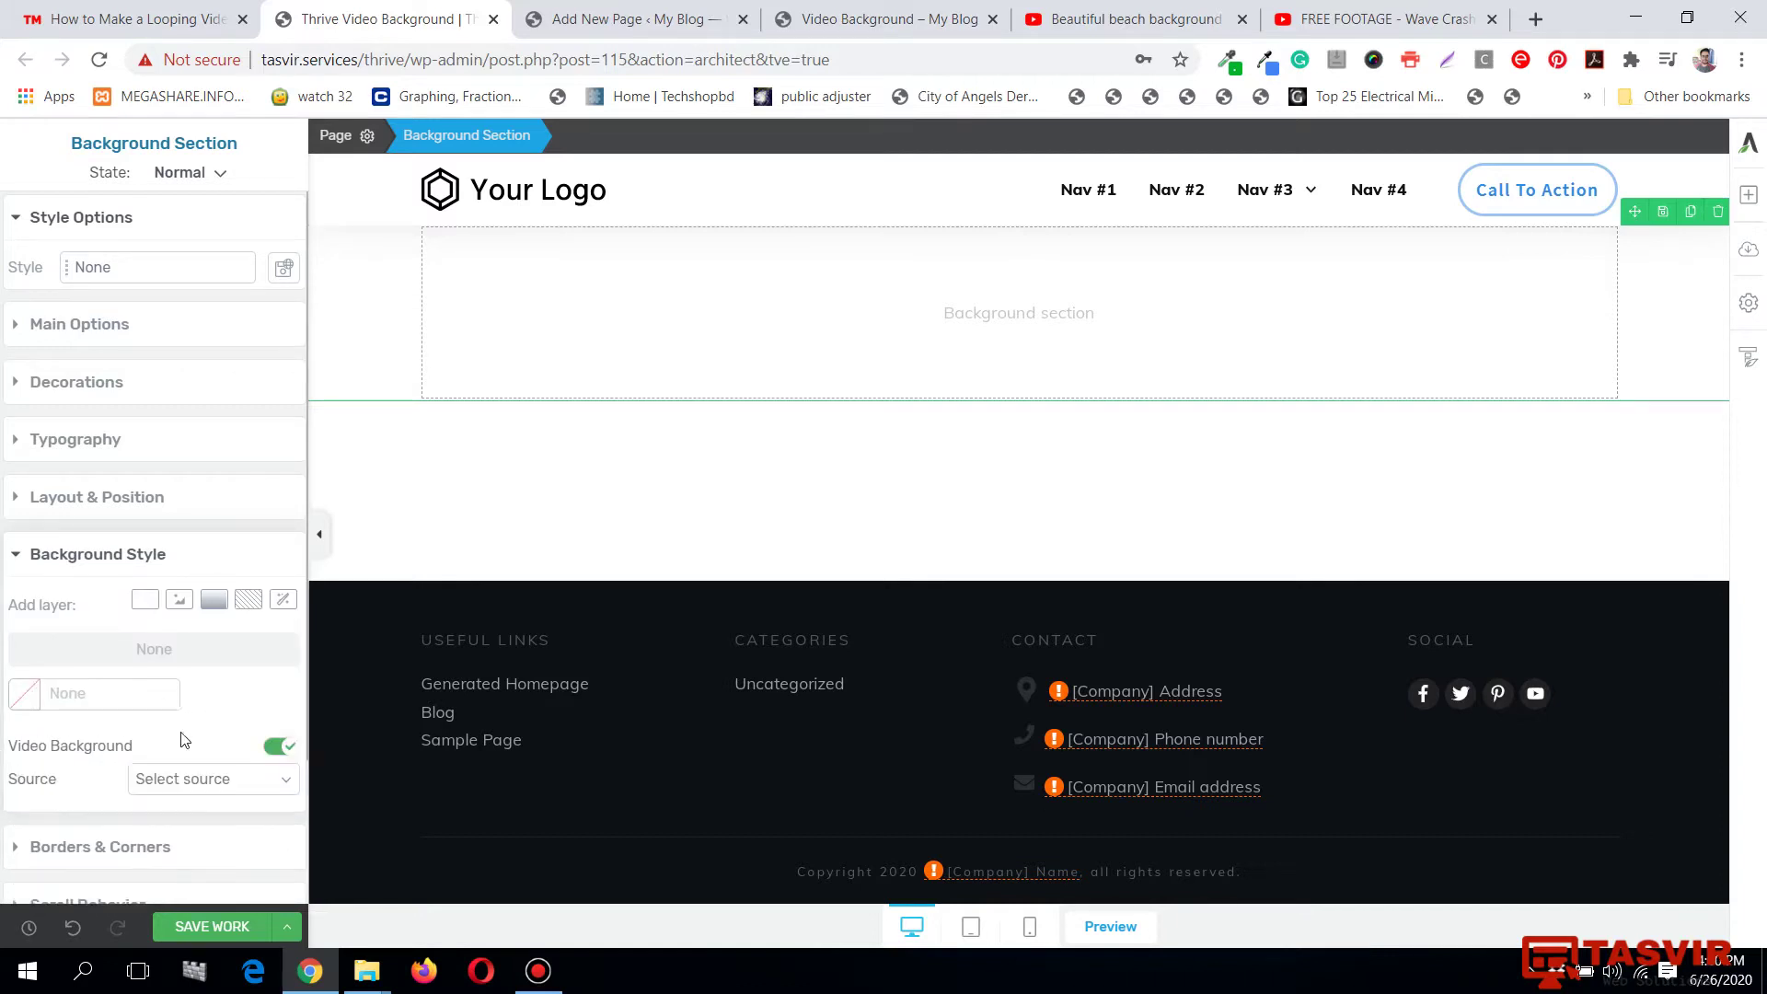
scroll(178, 736, "down", 3)
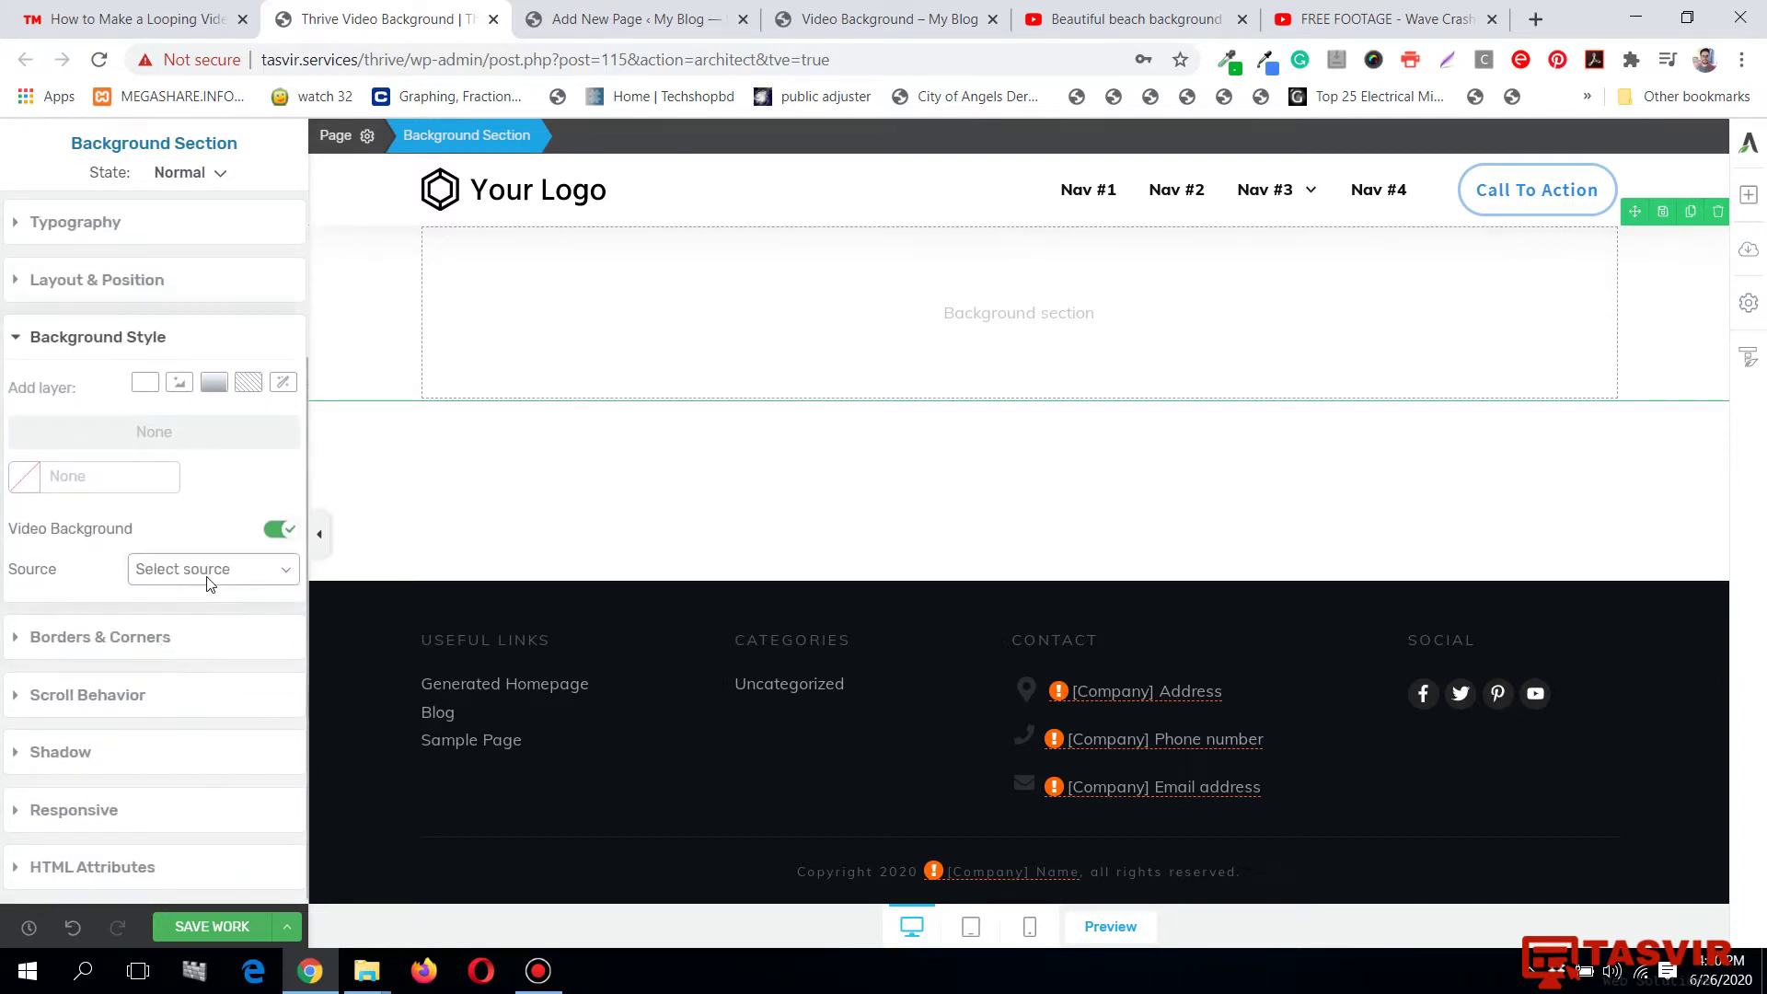
Copy the beach video's URL again from its YouTube page.
left_click(1132, 19)
right_click(560, 382)
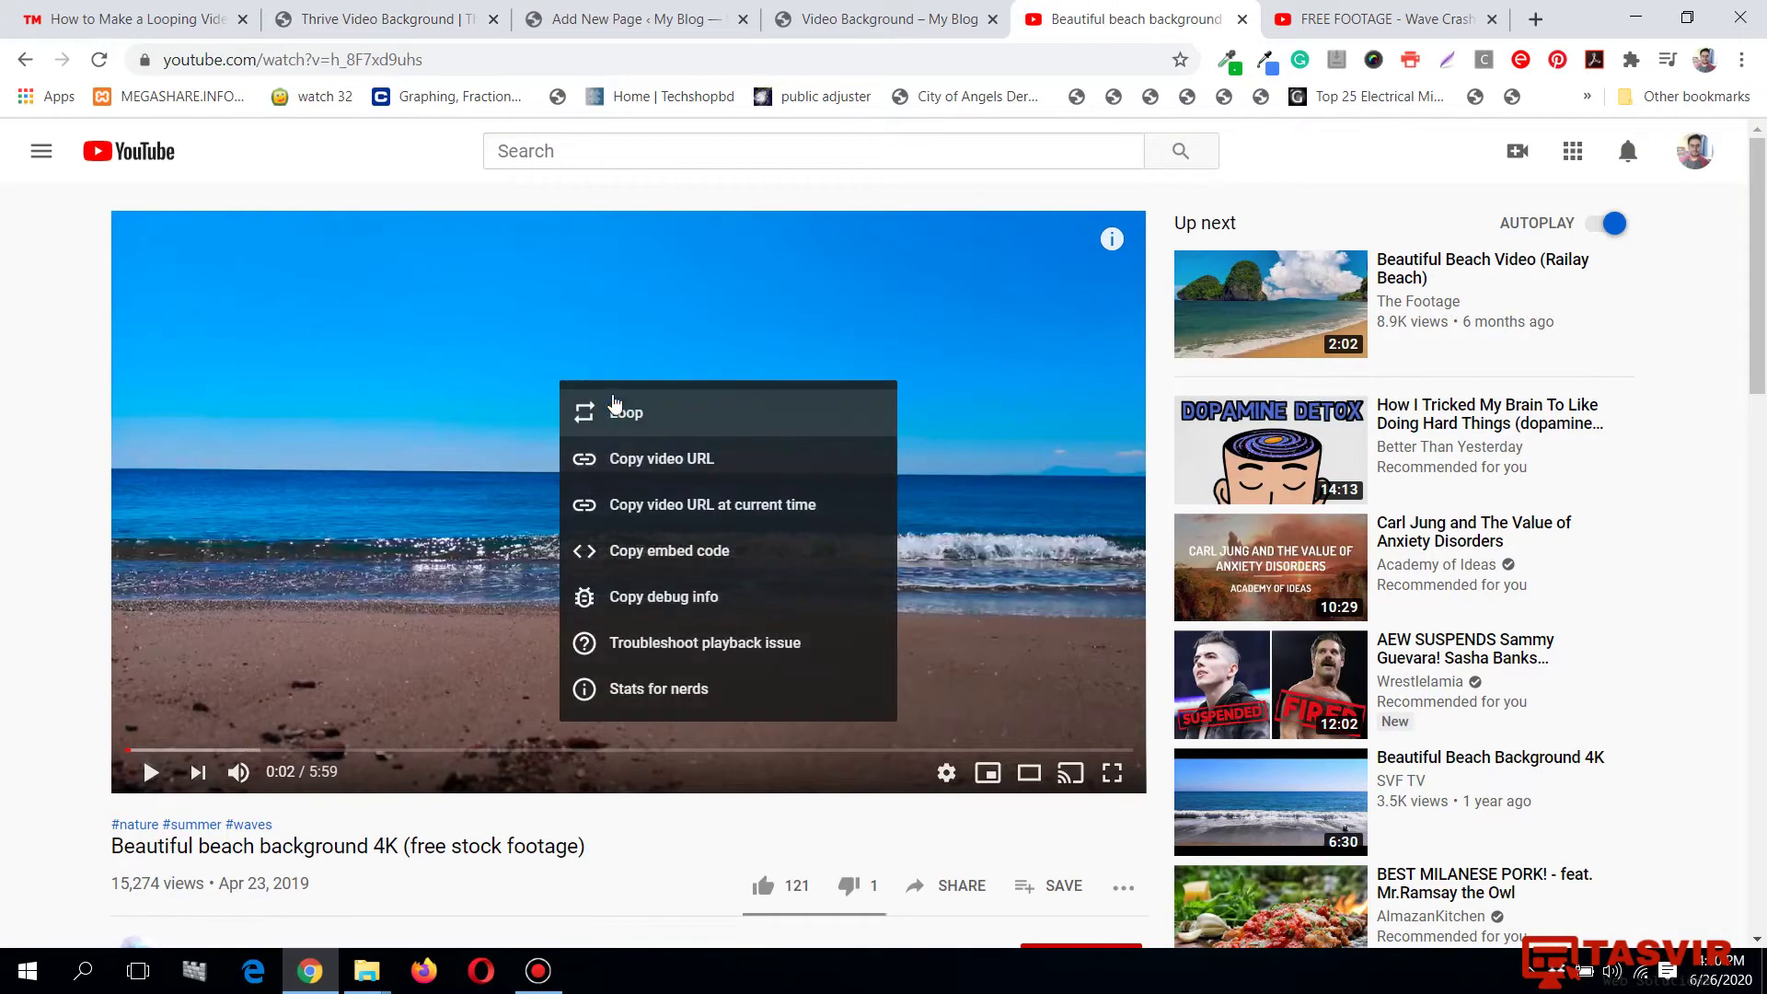
left_click(619, 459)
left_click(382, 19)
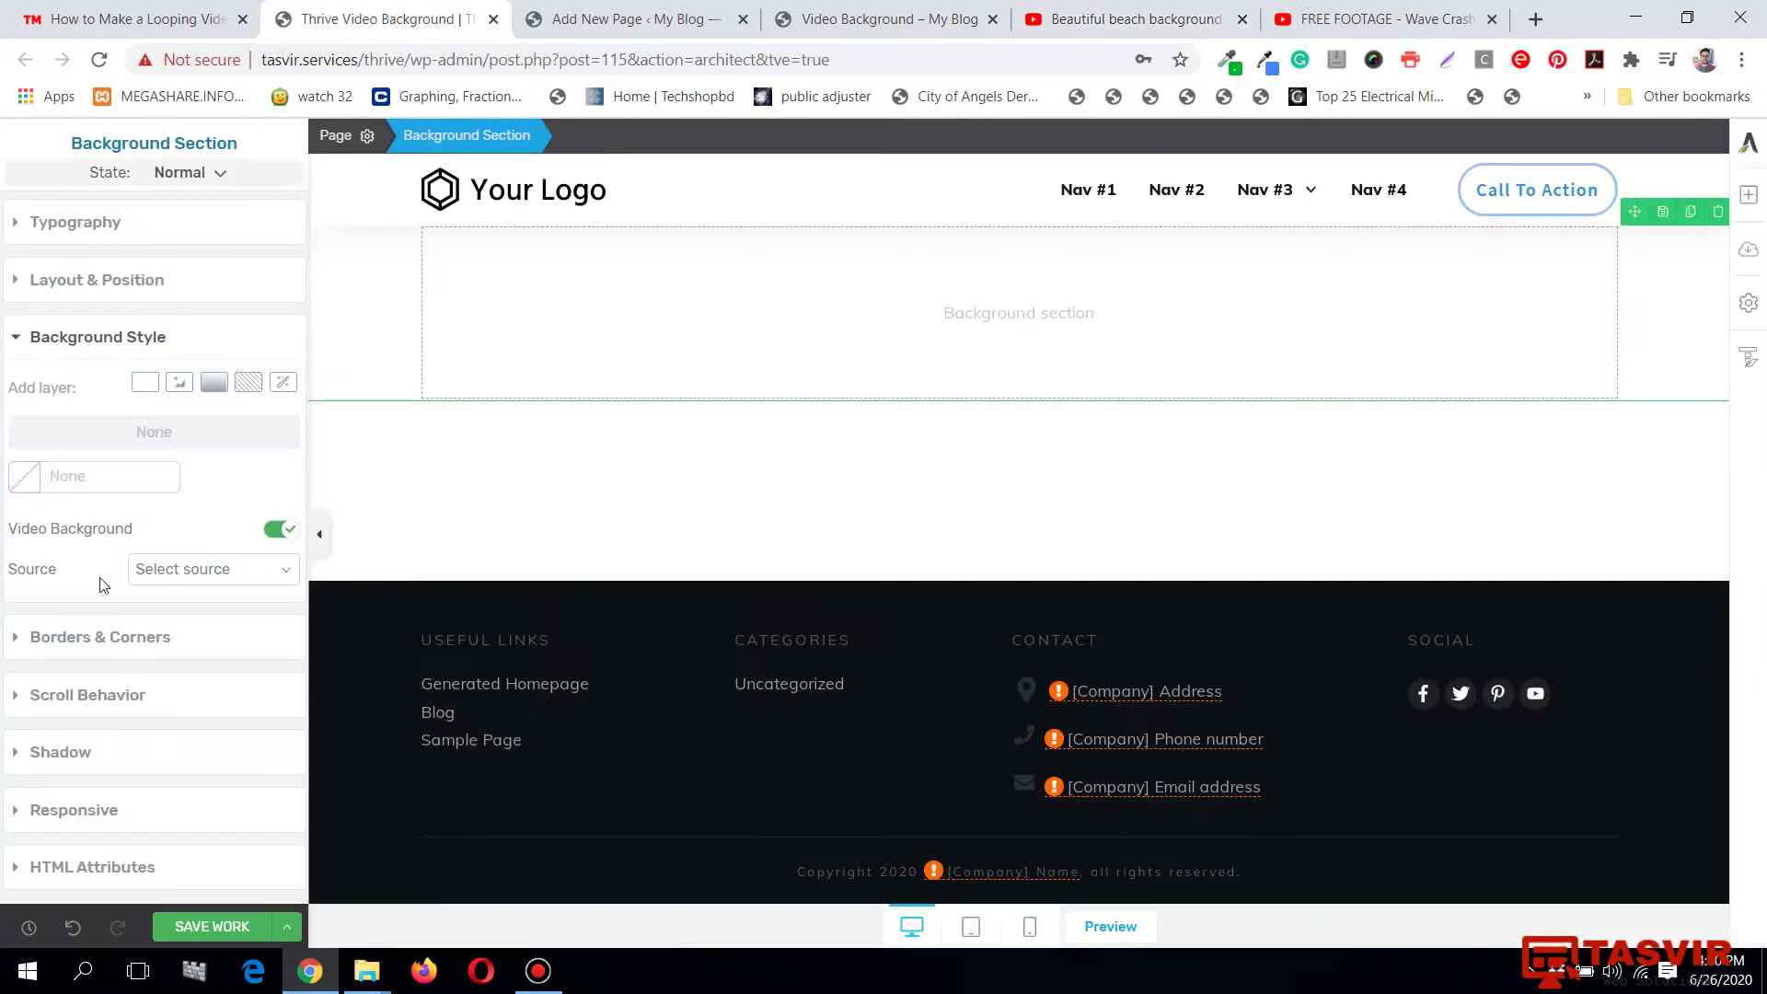
left_click(235, 572)
left_click(221, 623)
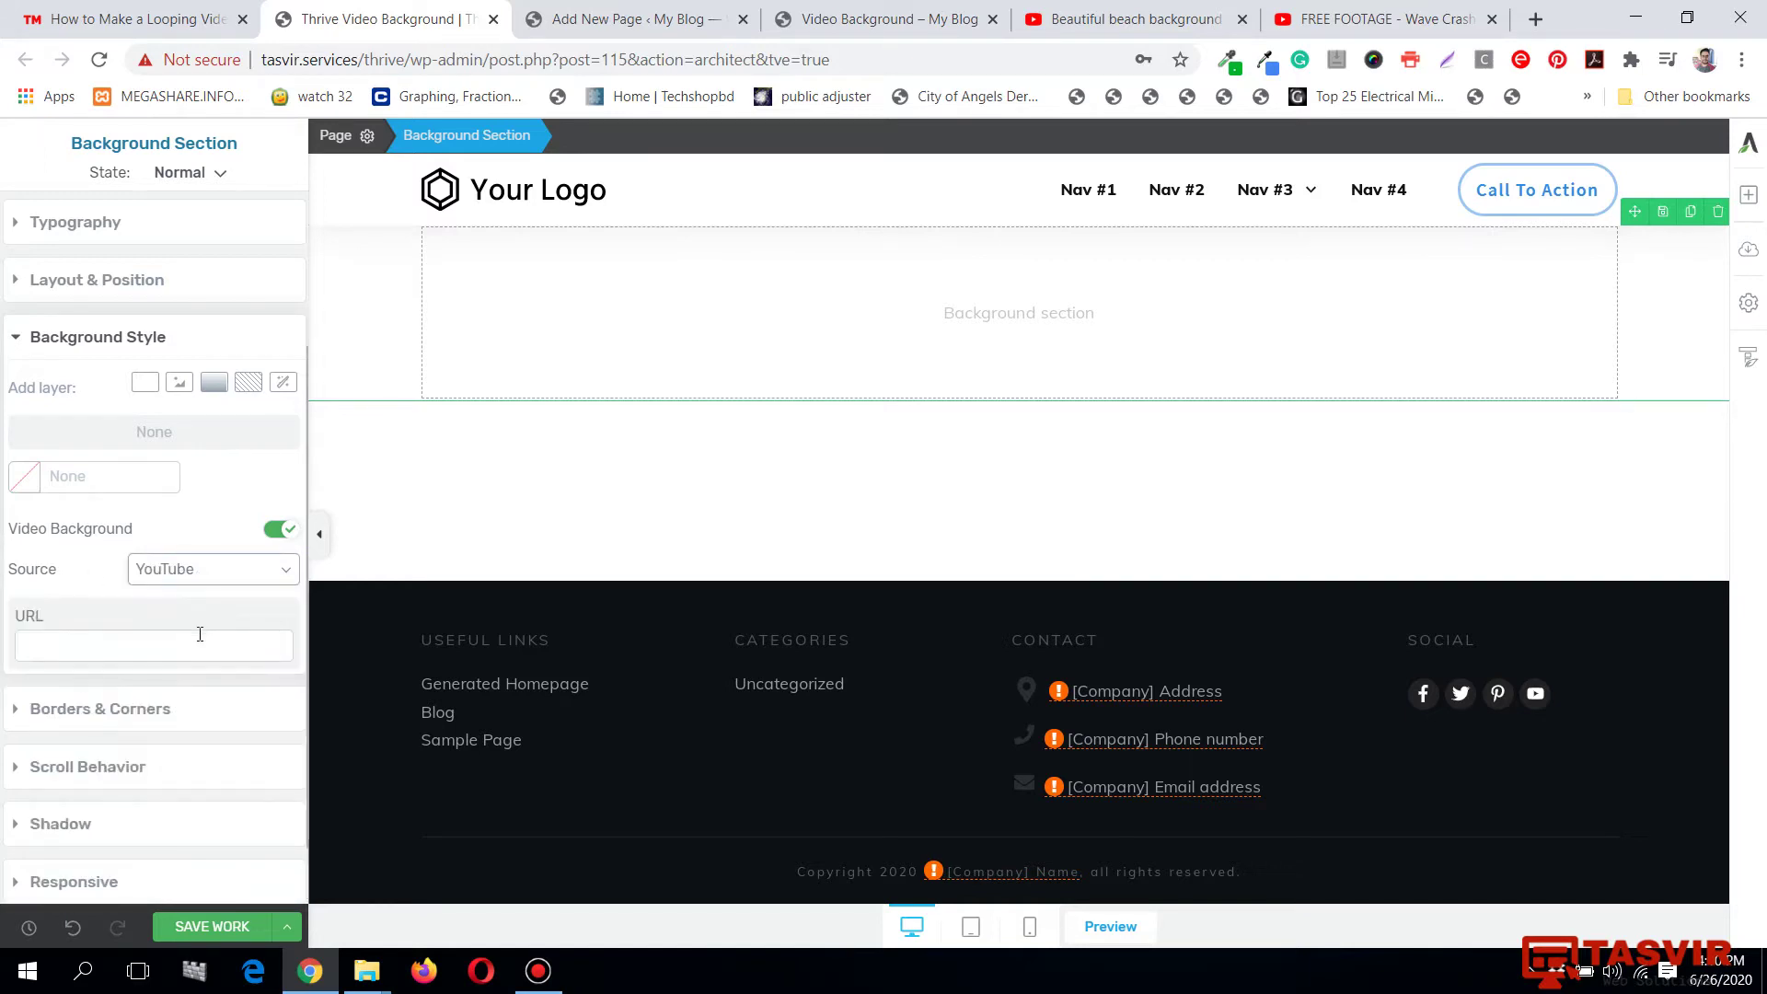
left_click(200, 634)
right_click(203, 647)
left_click(235, 433)
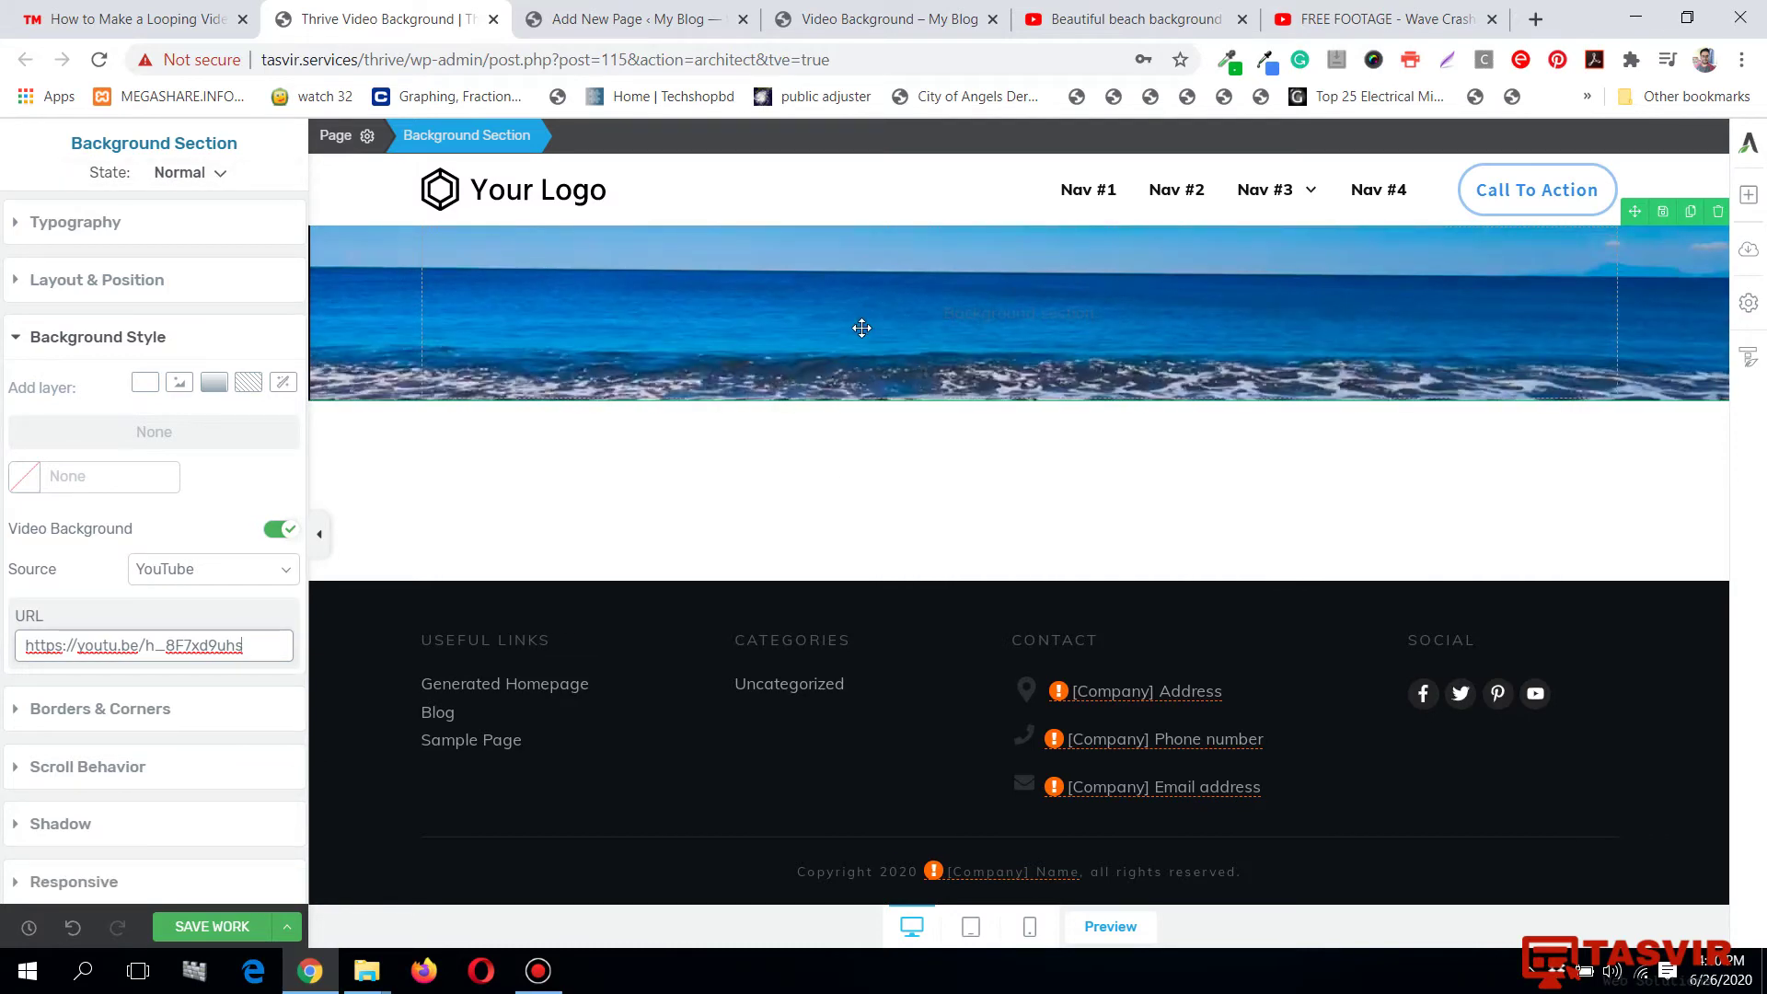
left_click(319, 534)
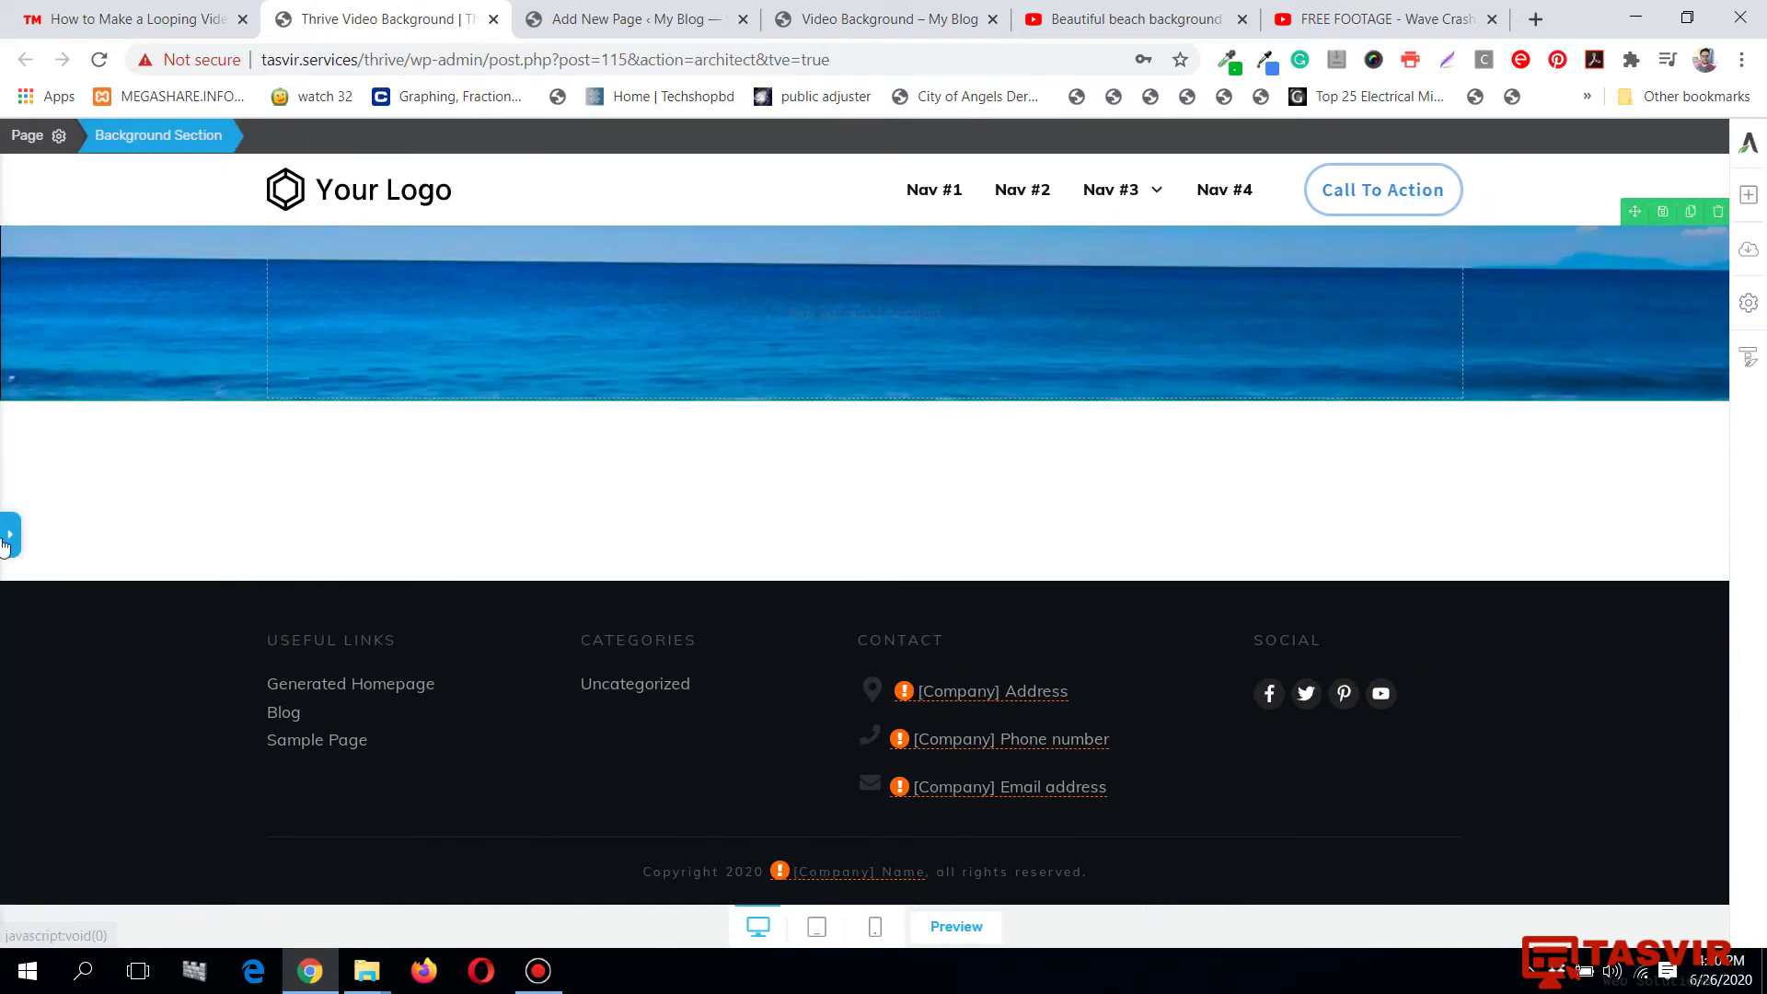
left_click(8, 541)
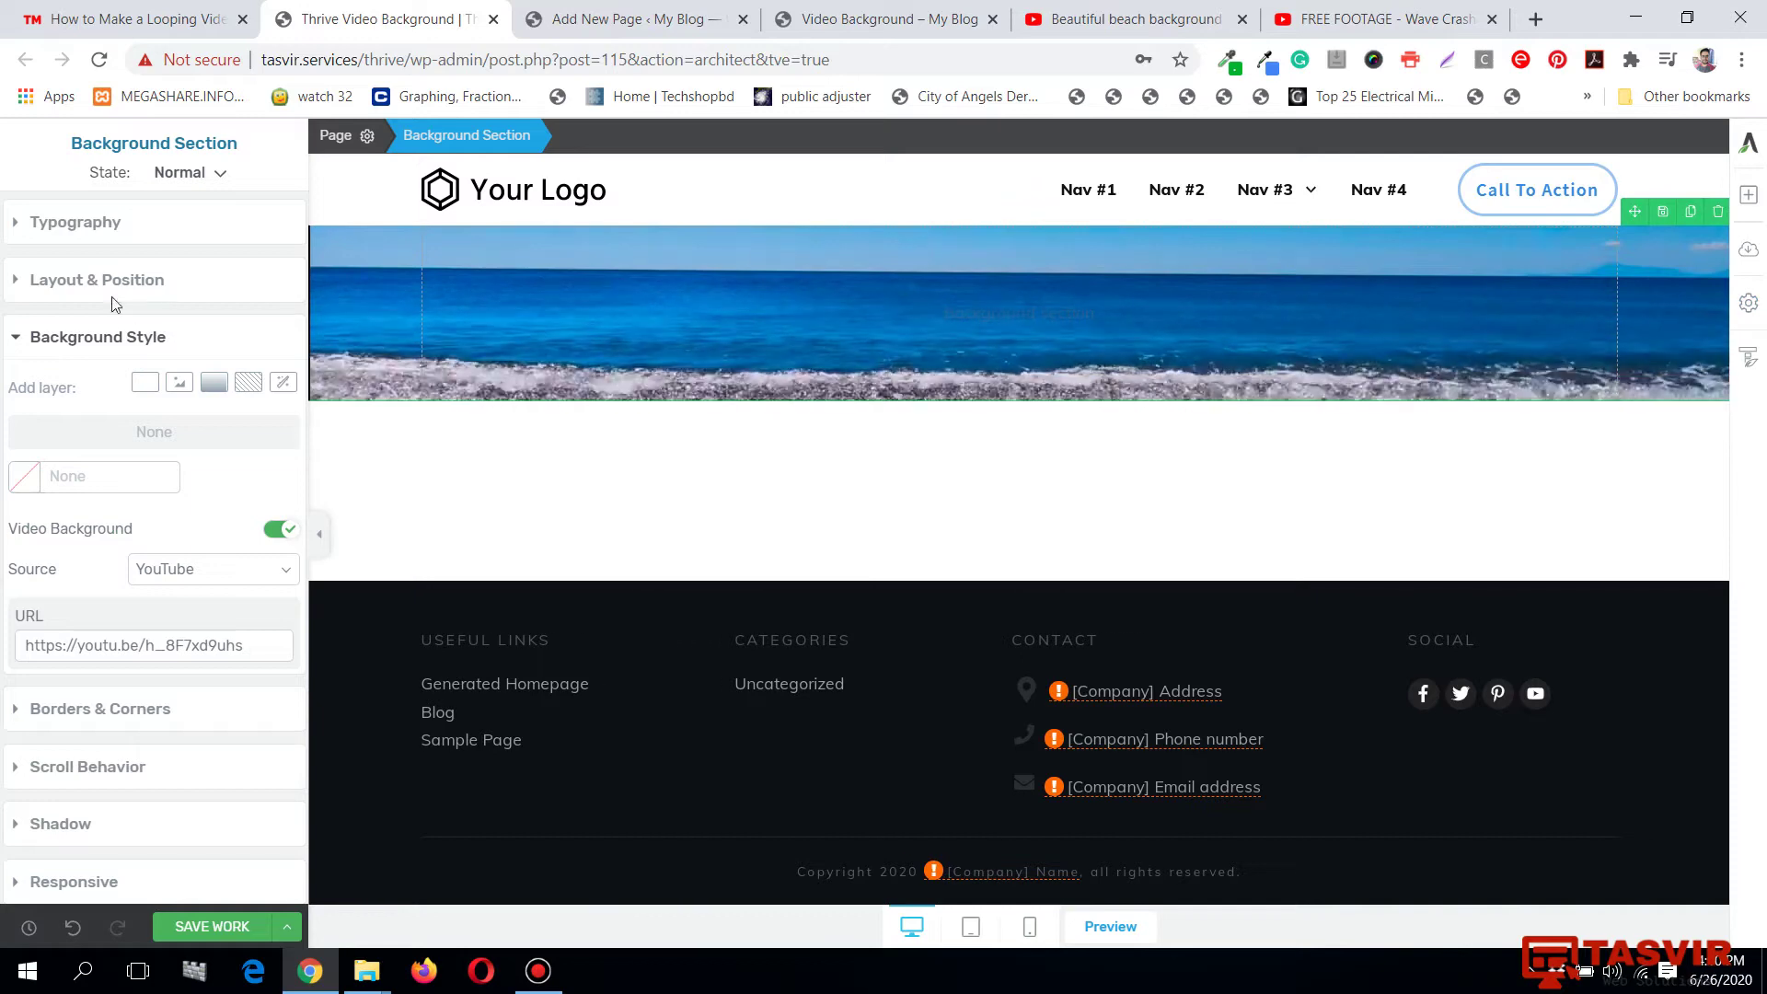
Set the background section's minimum height to 500 px and view the page at full width.
scroll(197, 295, "up", 3)
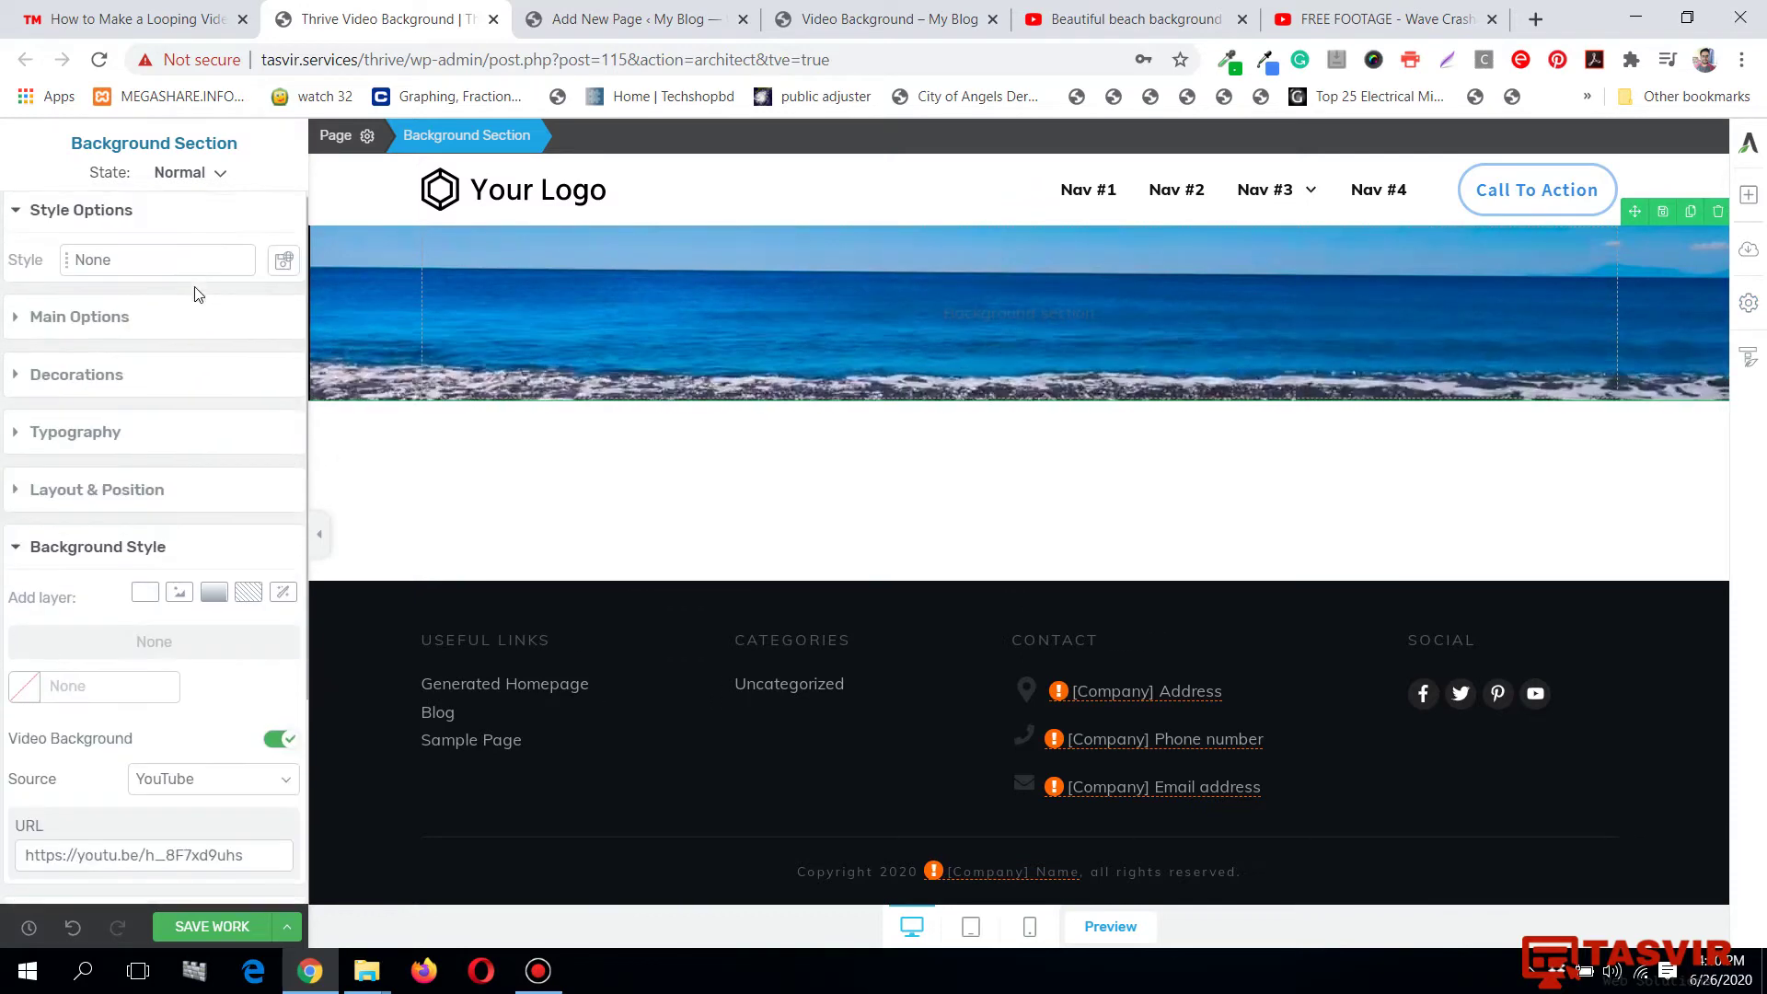
left_click(164, 332)
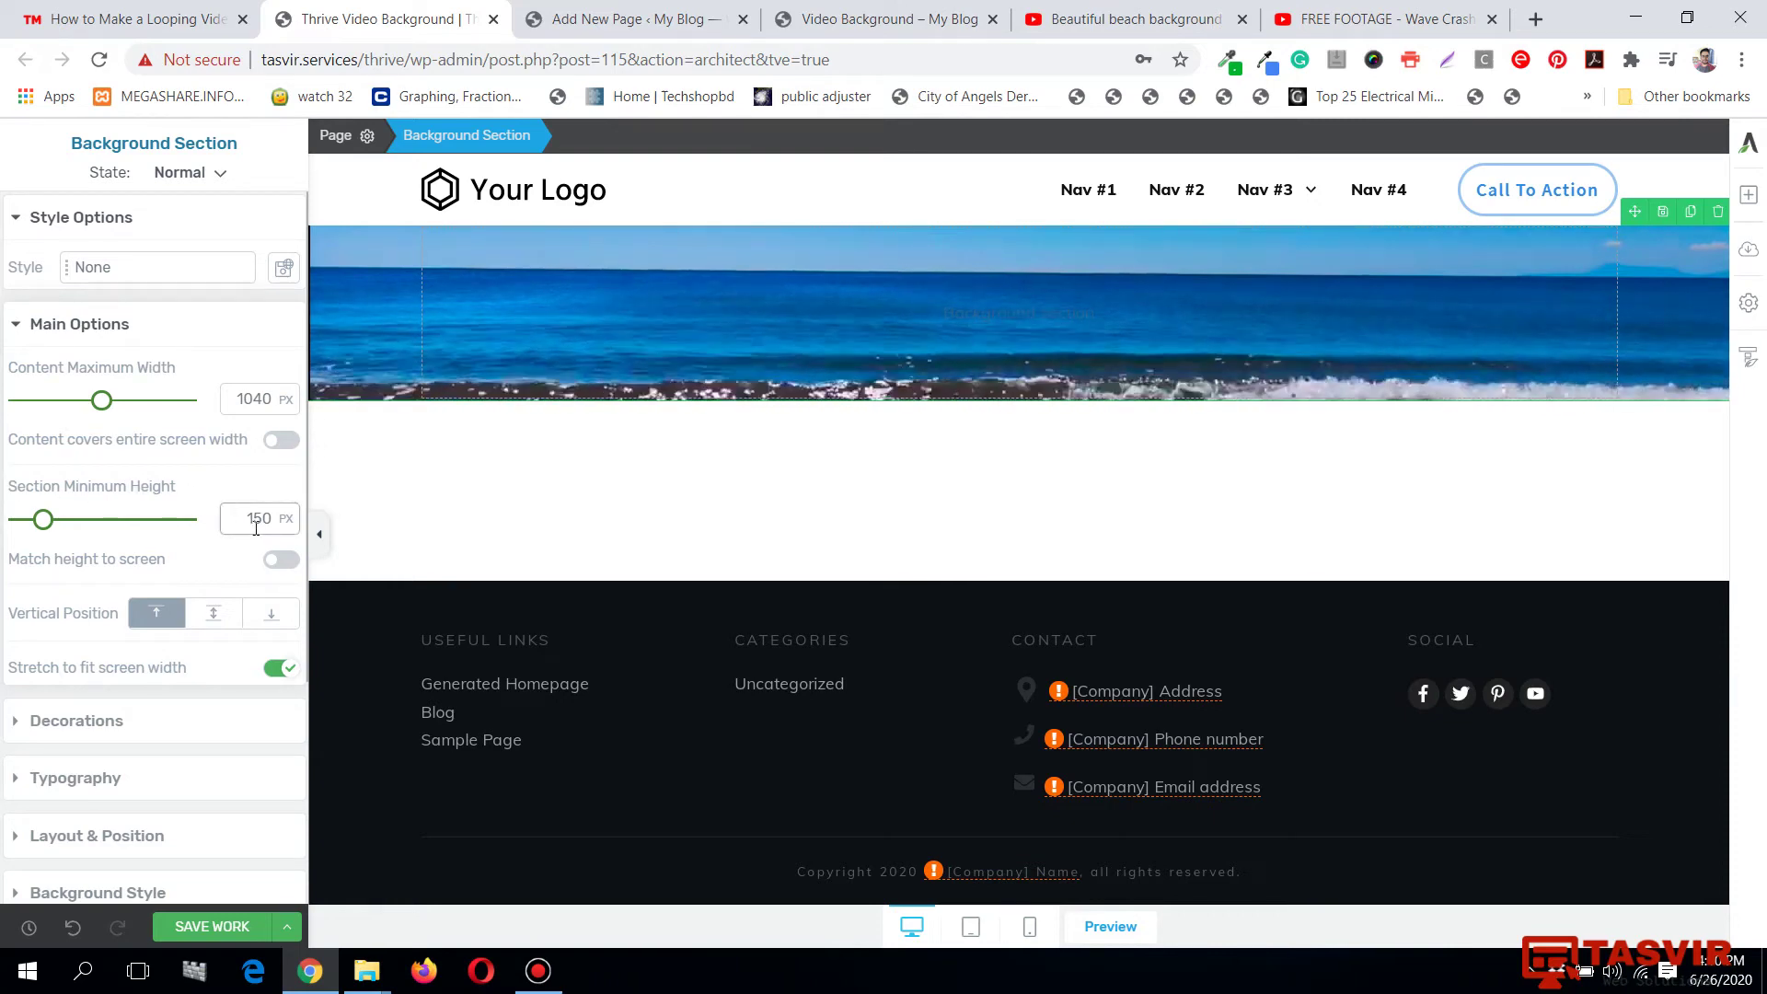
type("500")
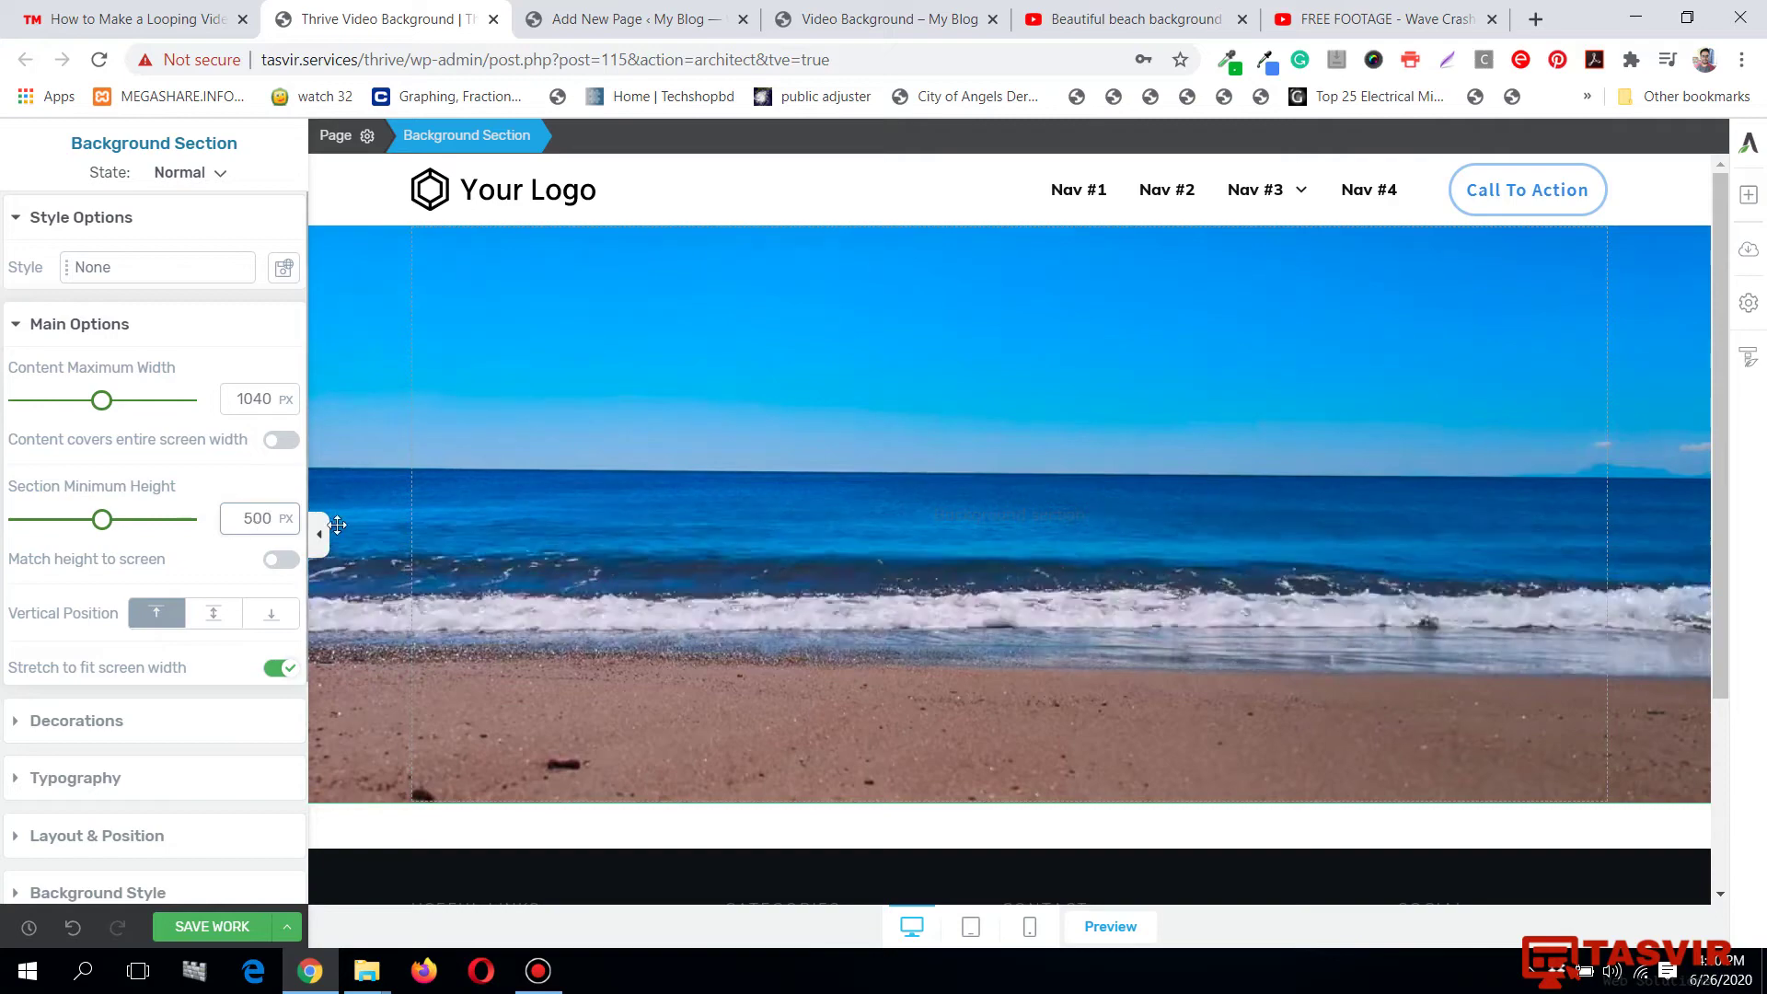
left_click(319, 534)
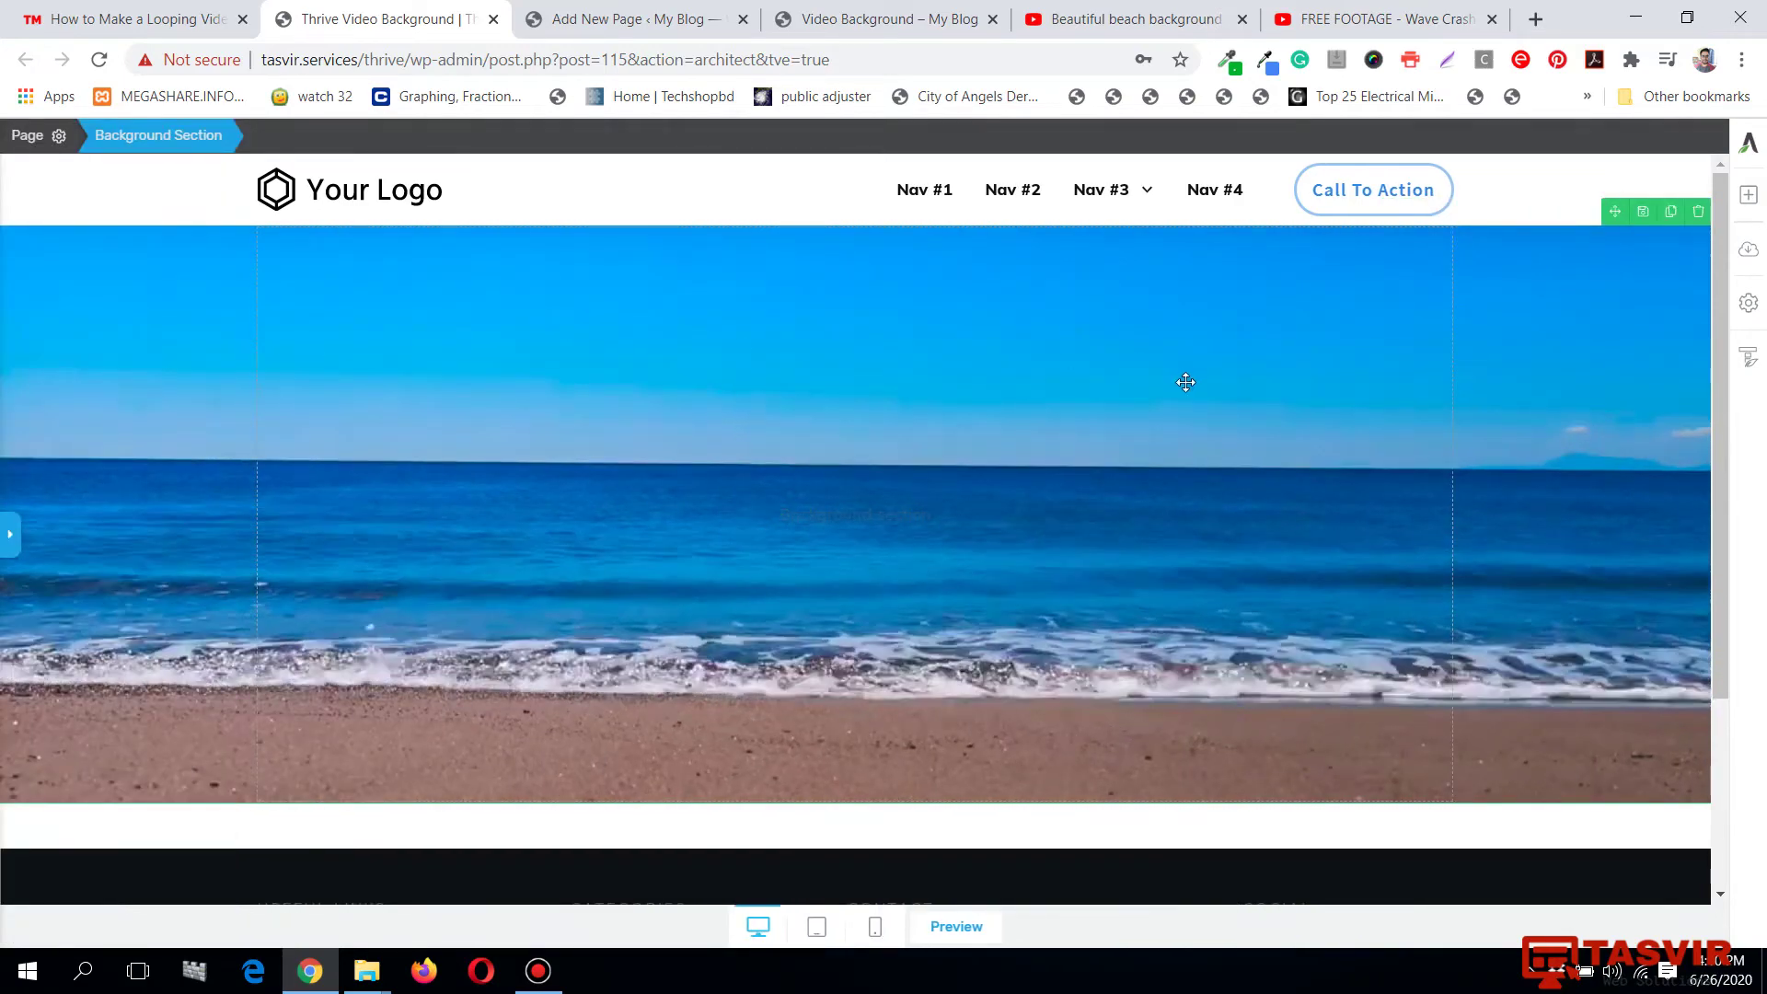
Read the tutorial article's Step 6 on the dark overlay and text, and check the heading on the finished Video Background page.
left_click(9, 534)
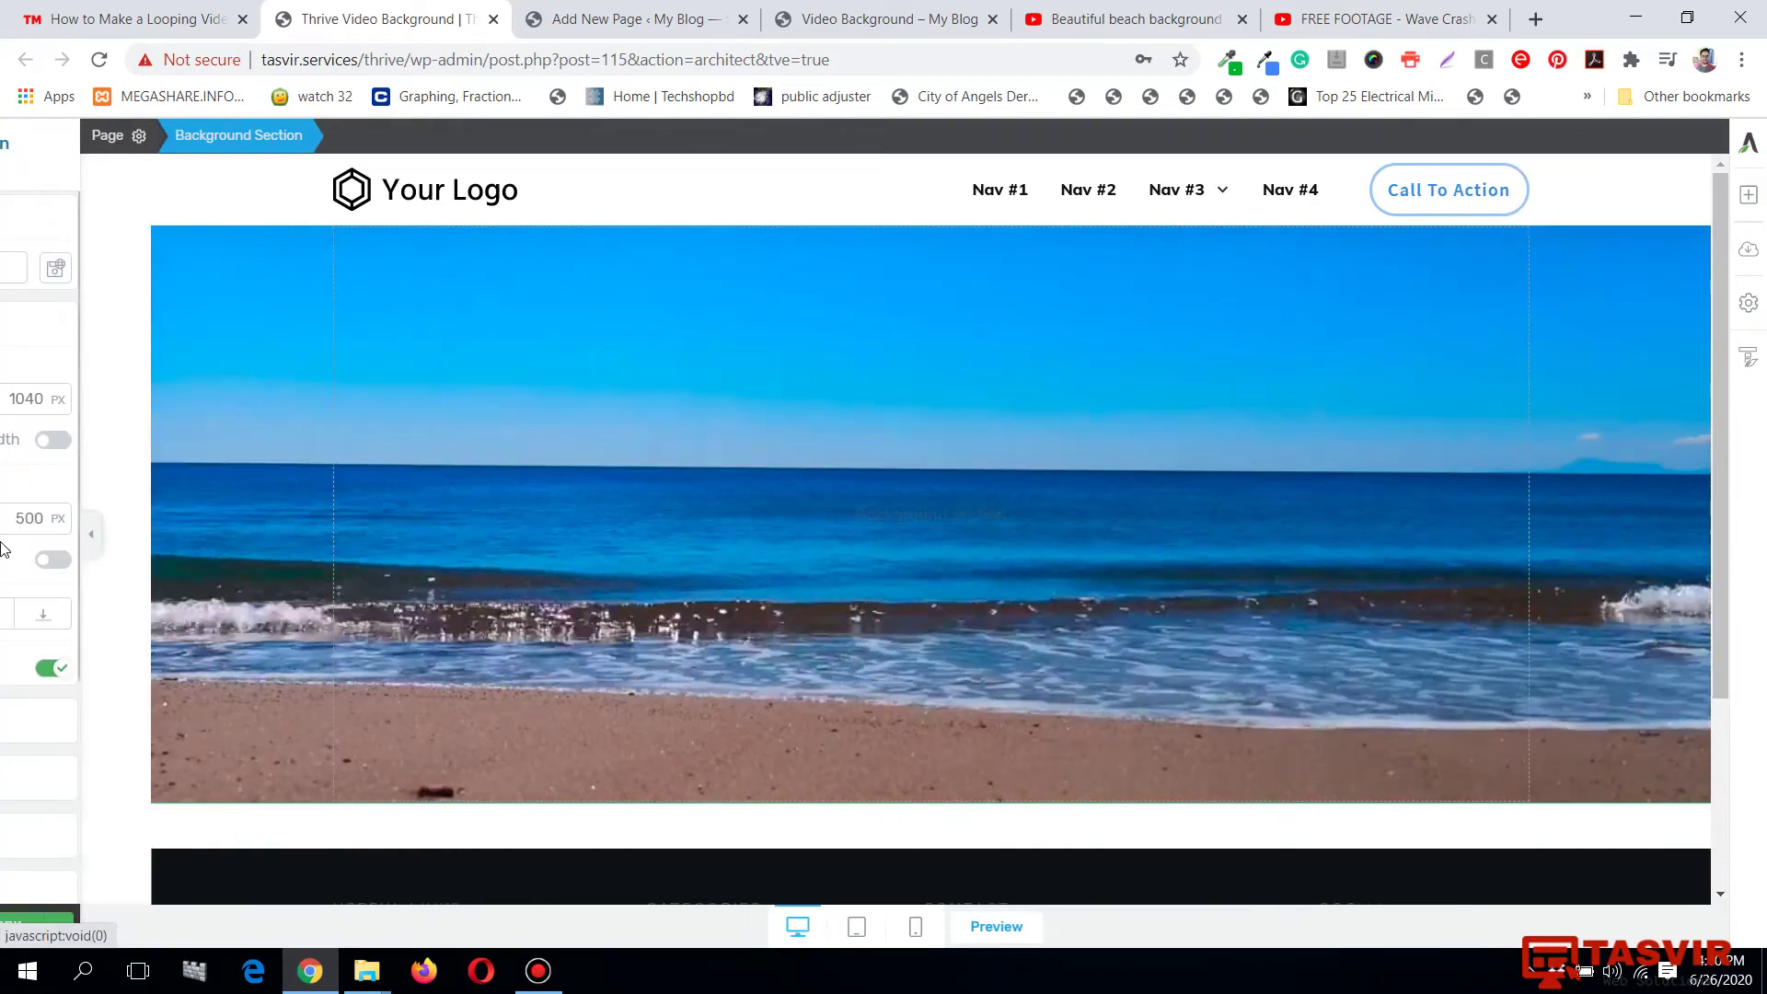
left_click(178, 9)
scroll(207, 423, "down", 8)
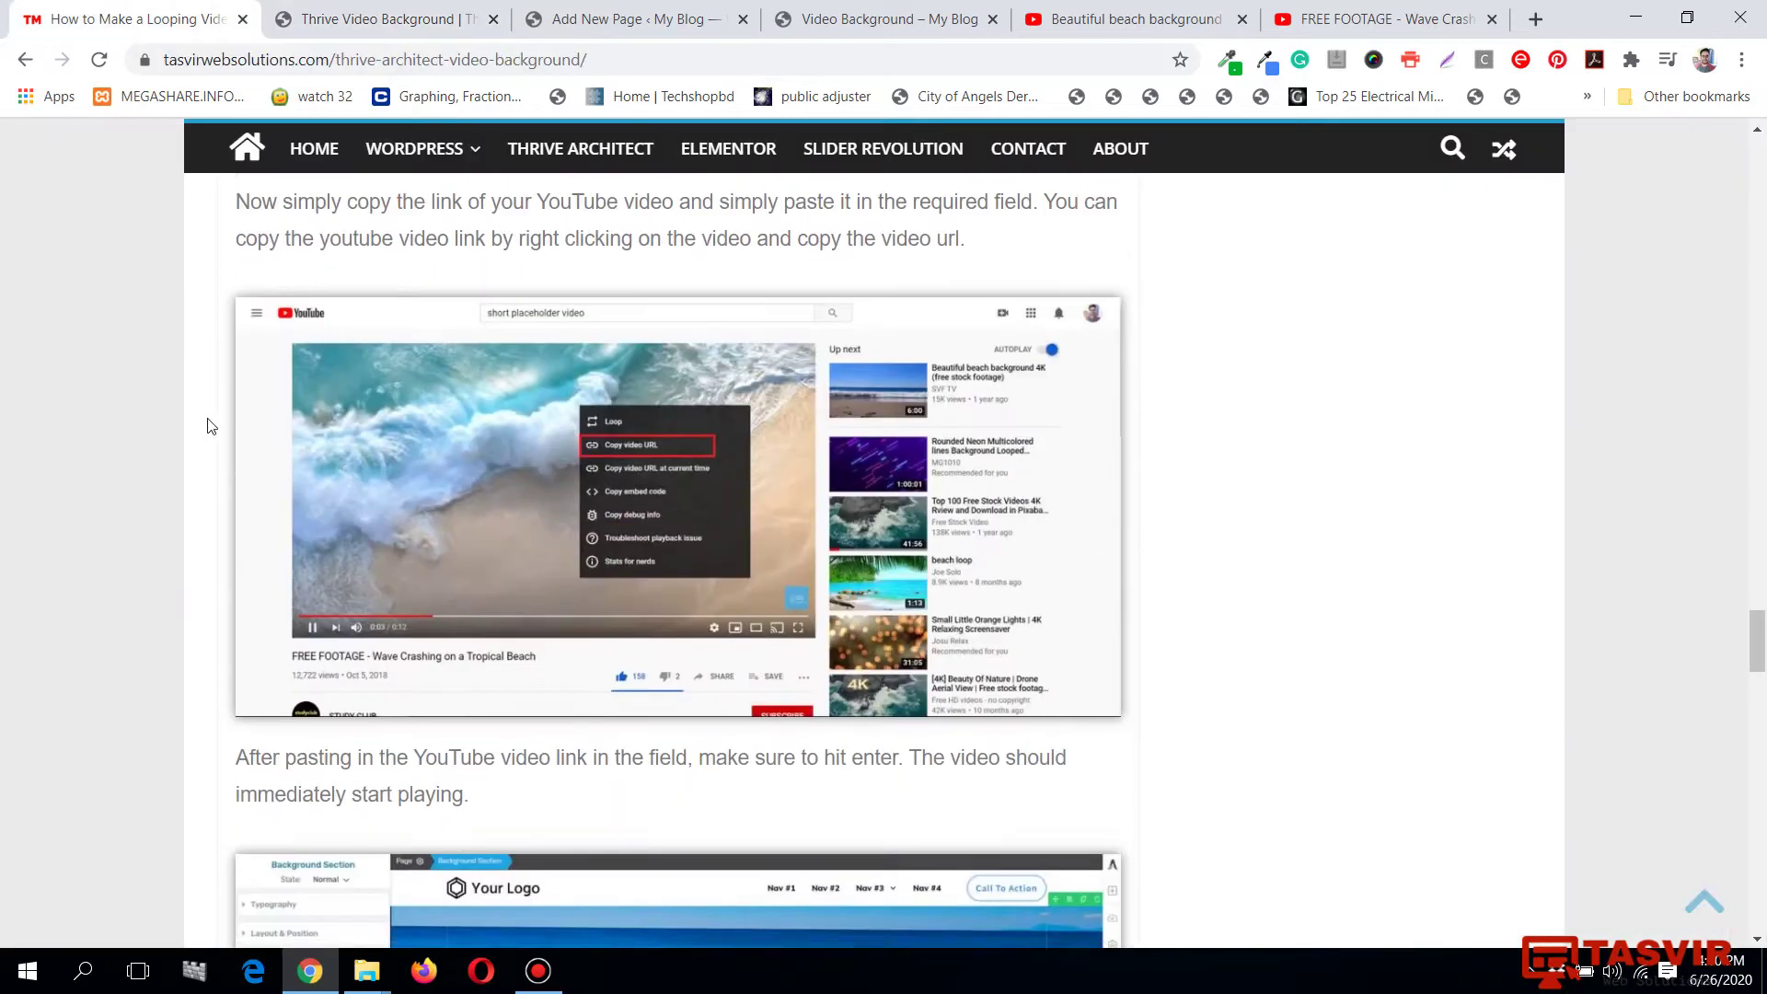
scroll(207, 423, "down", 11)
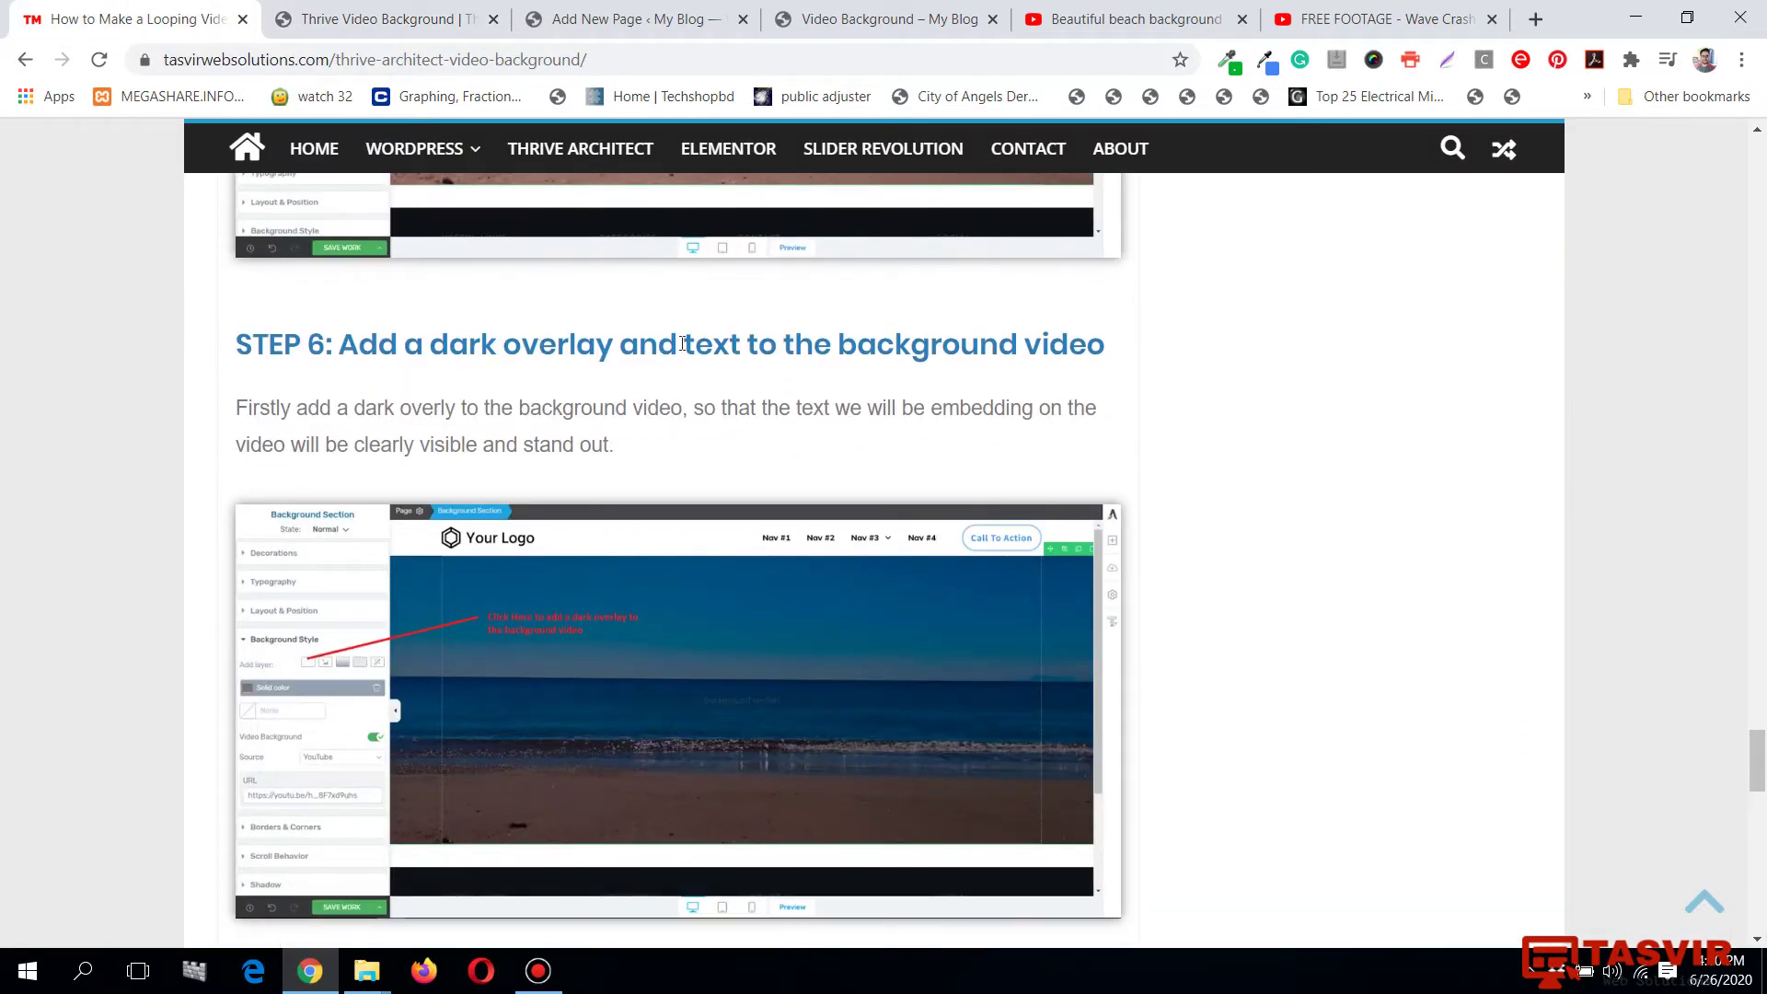
left_click(387, 18)
left_click(879, 18)
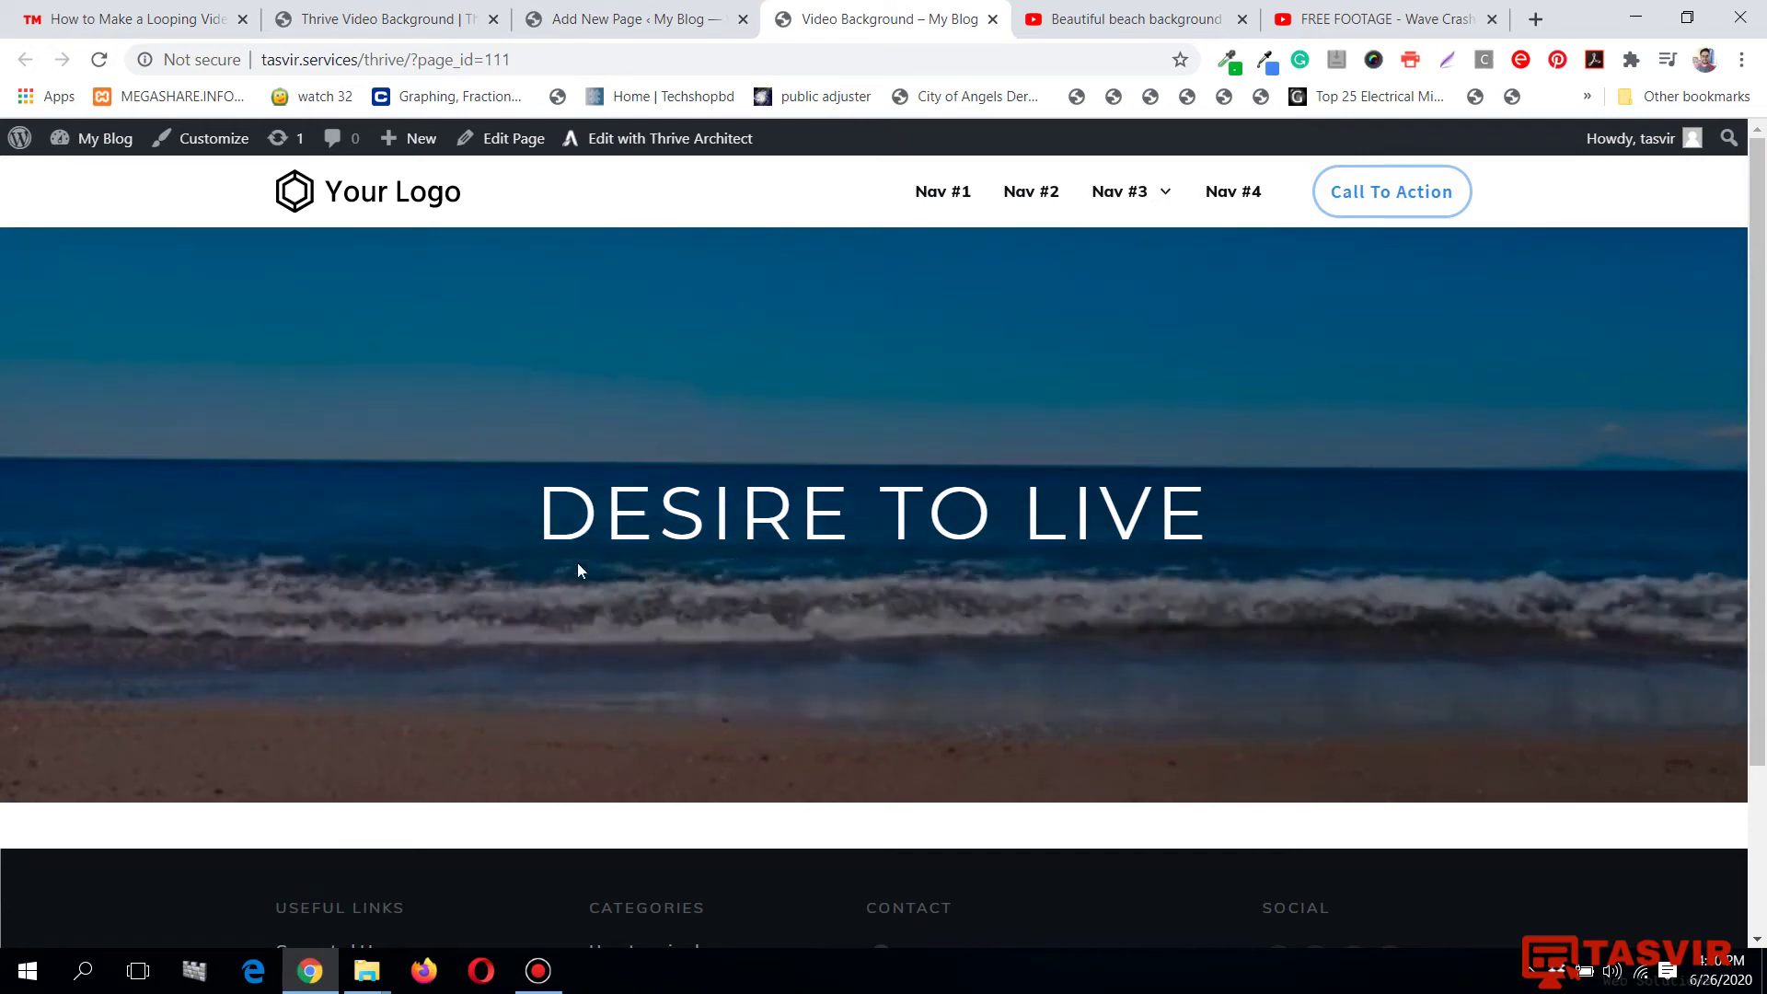
left_click_drag(539, 520, 1217, 495)
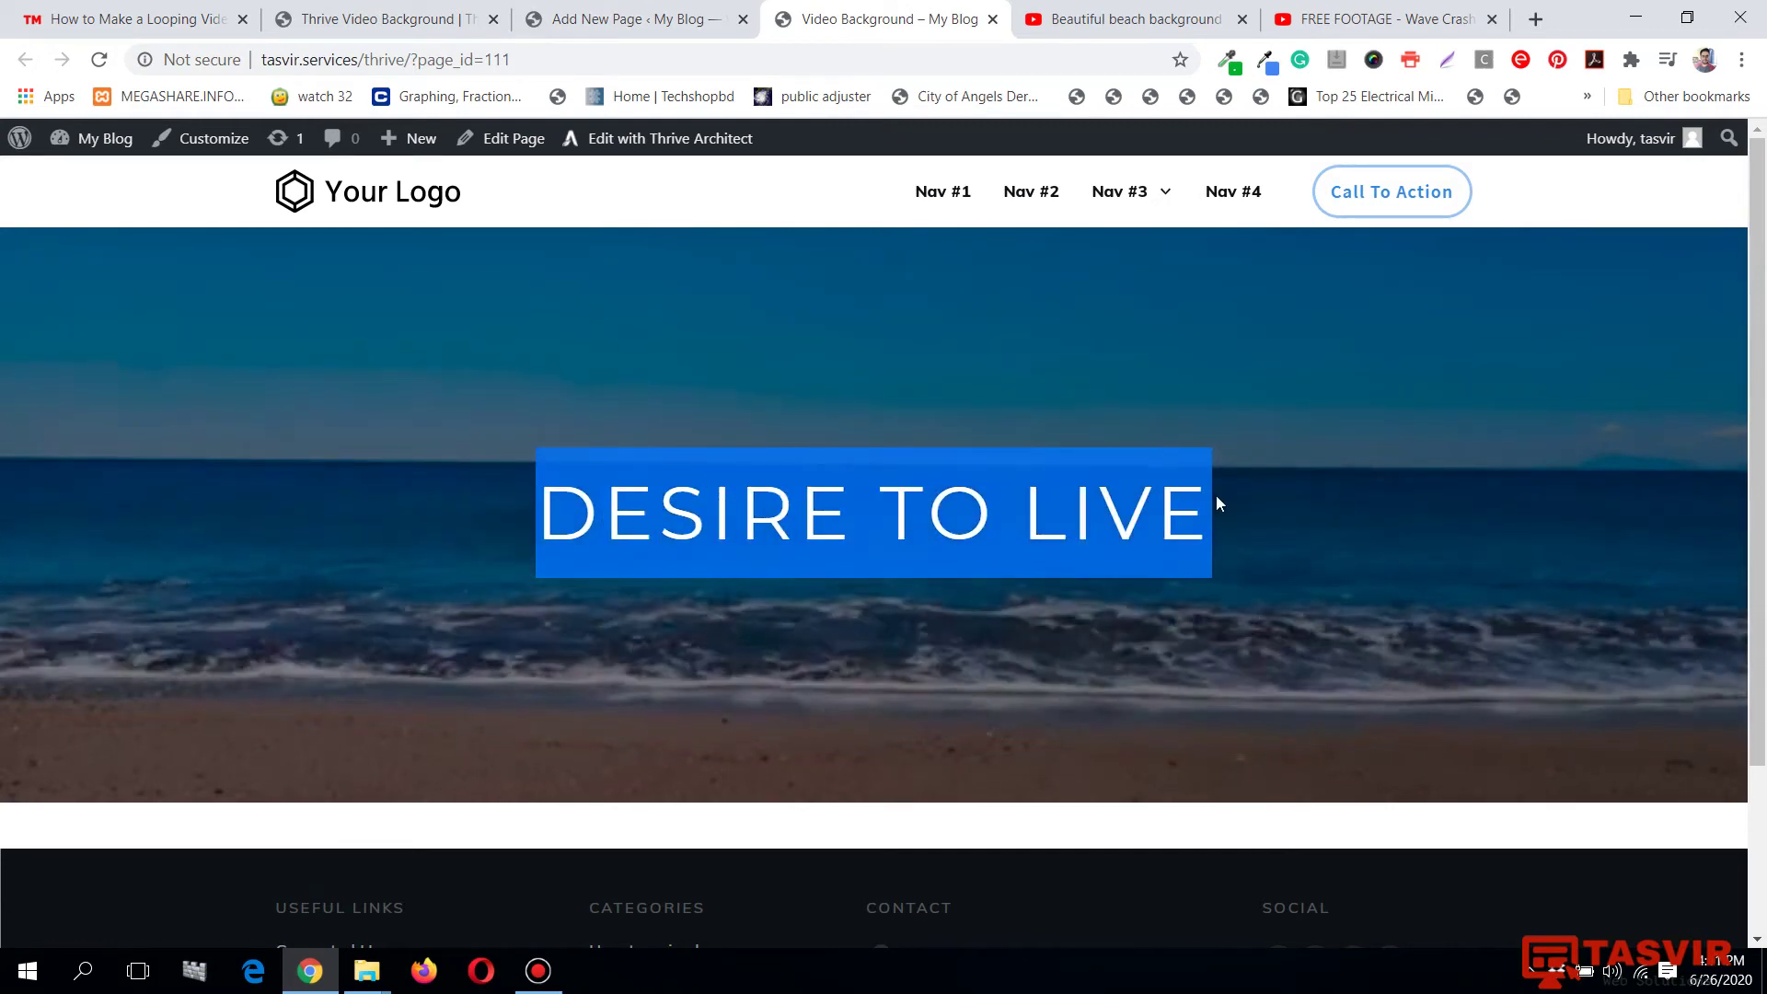
In the draft page's editor, add a semi-transparent #000000 solid color layer over the section's video, trying different opacities including 25.
left_click(426, 14)
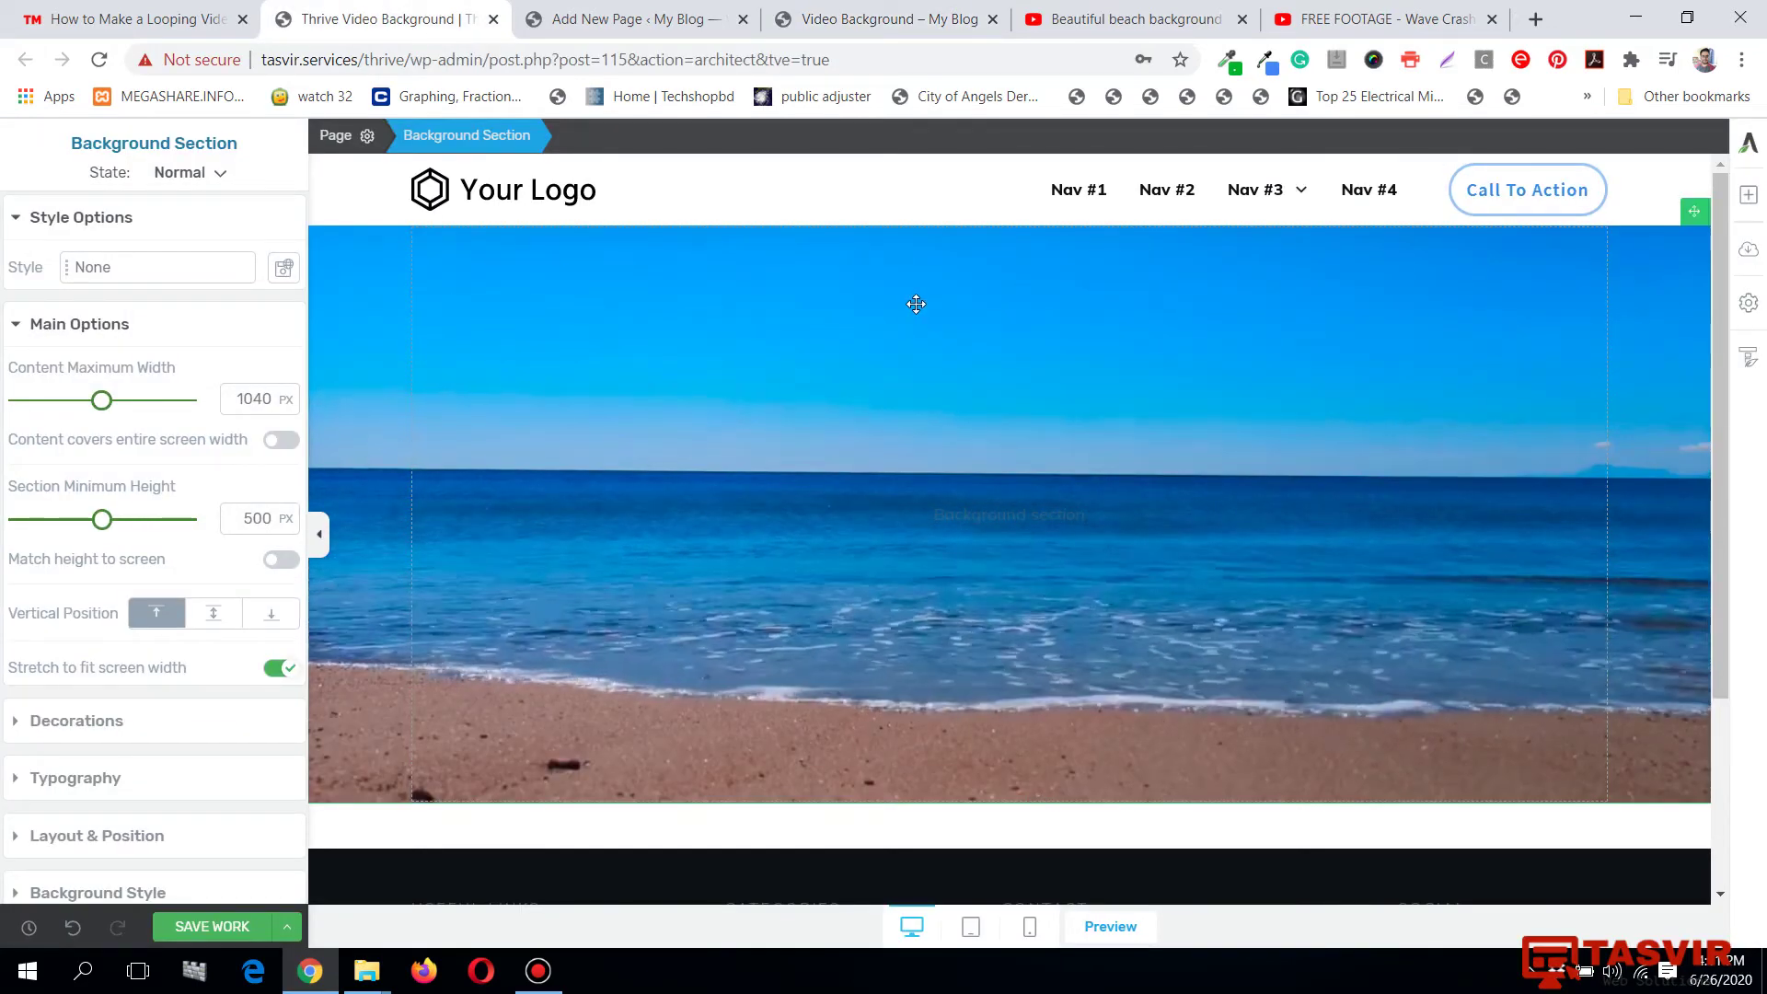
scroll(31, 617, "down", 3)
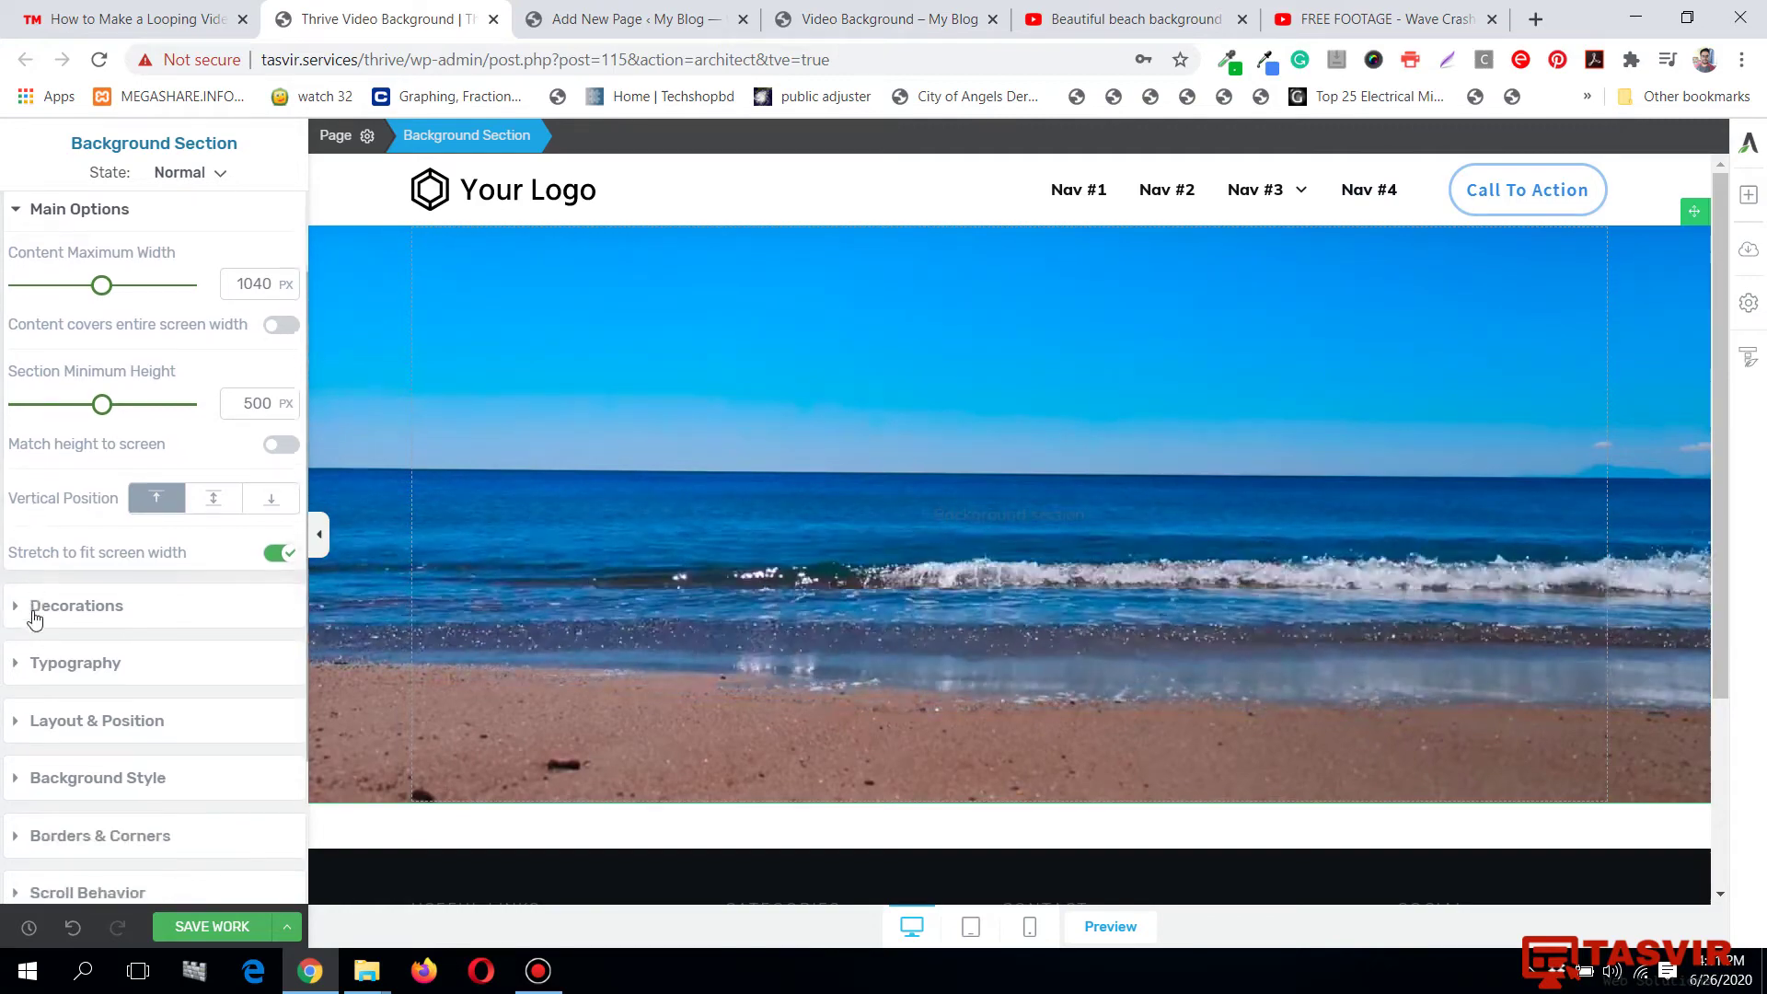
left_click(198, 678)
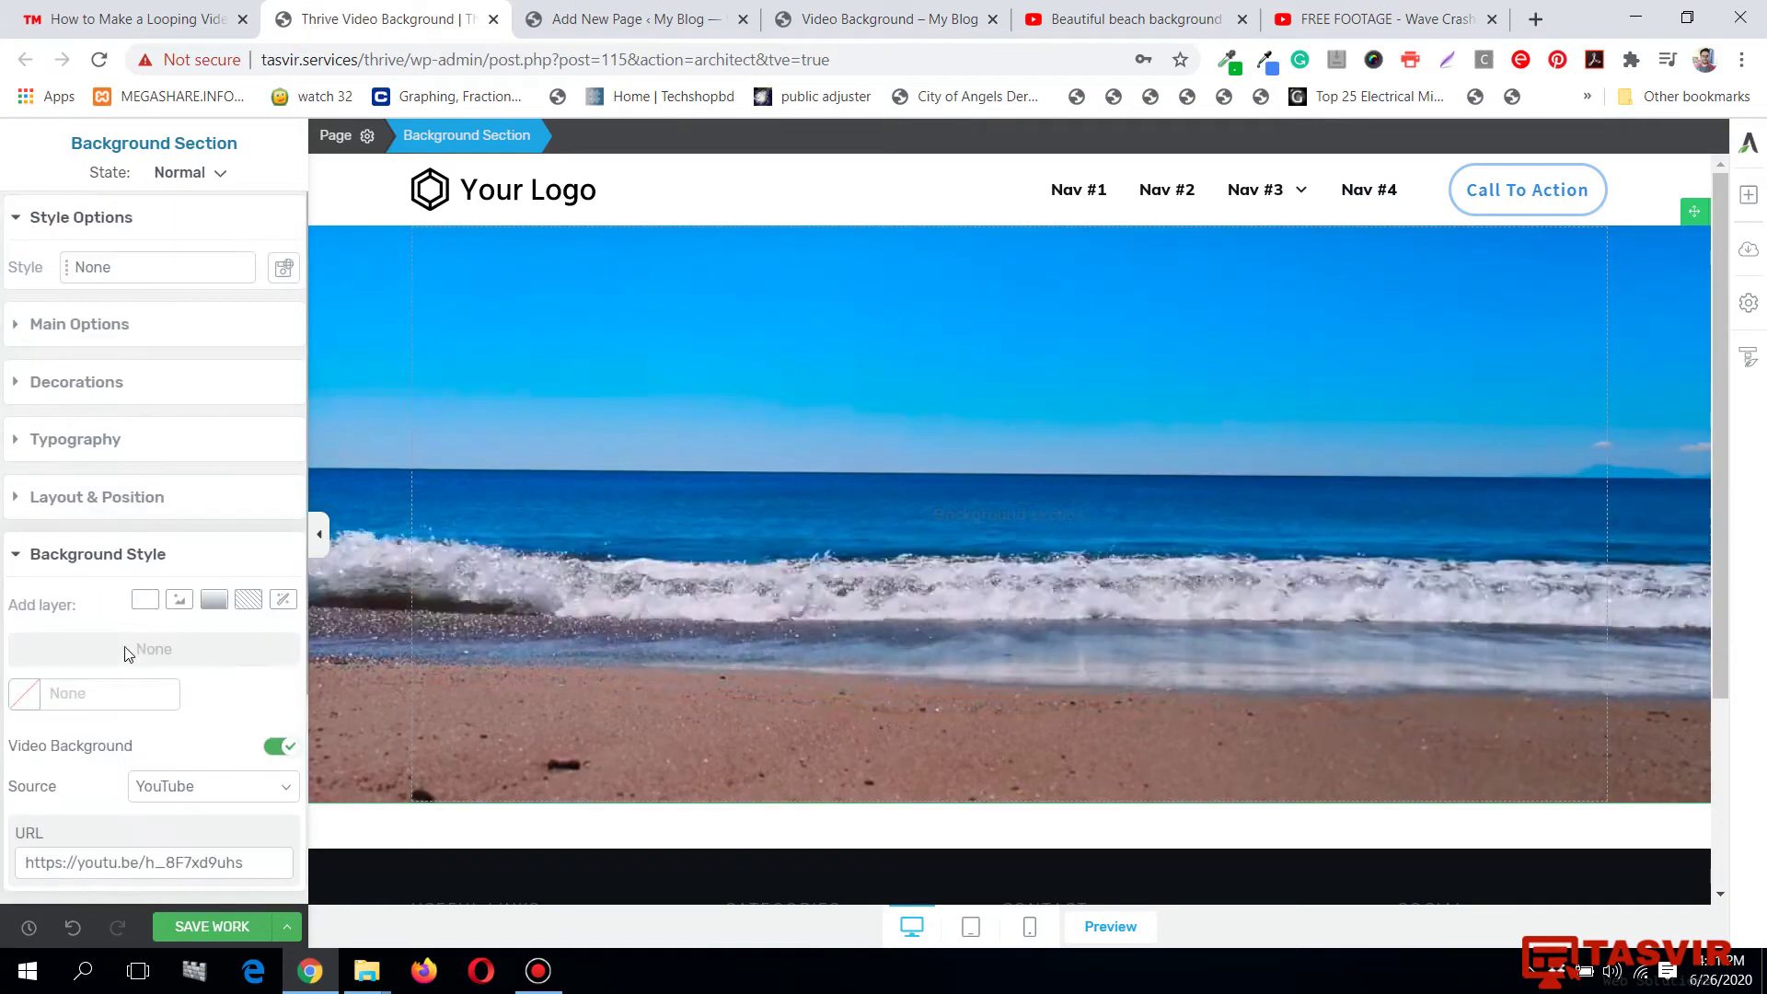
left_click(146, 601)
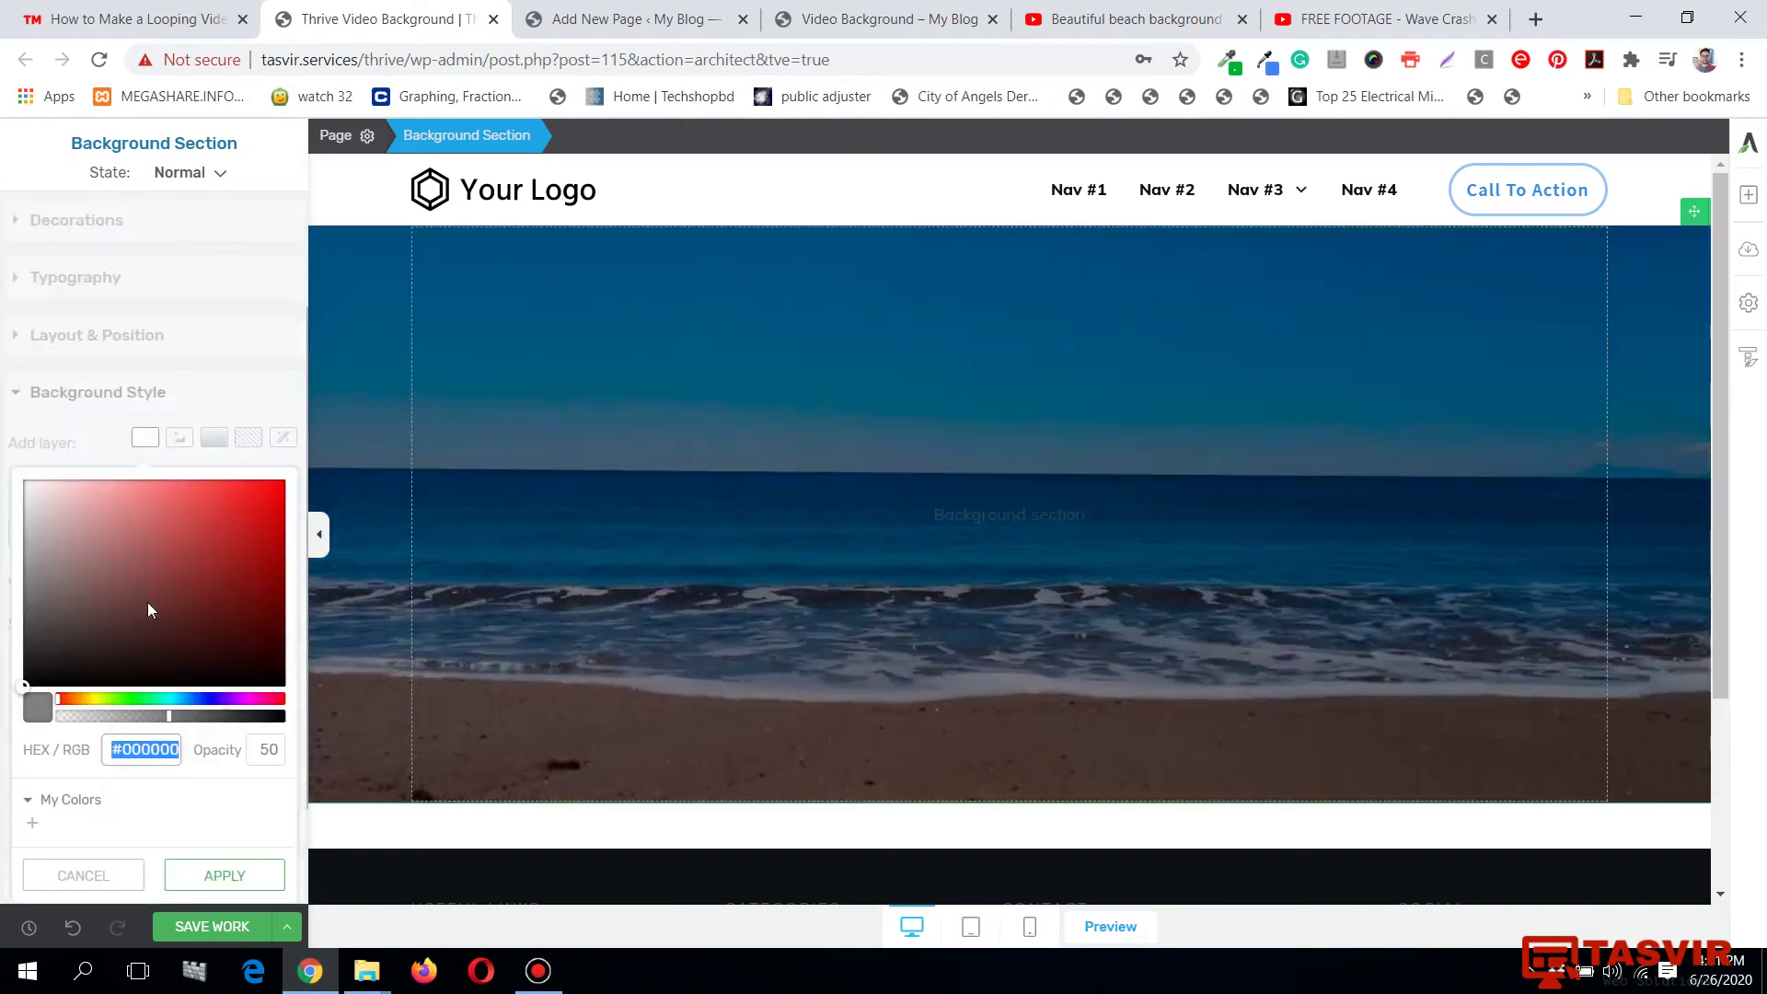
left_click(273, 753)
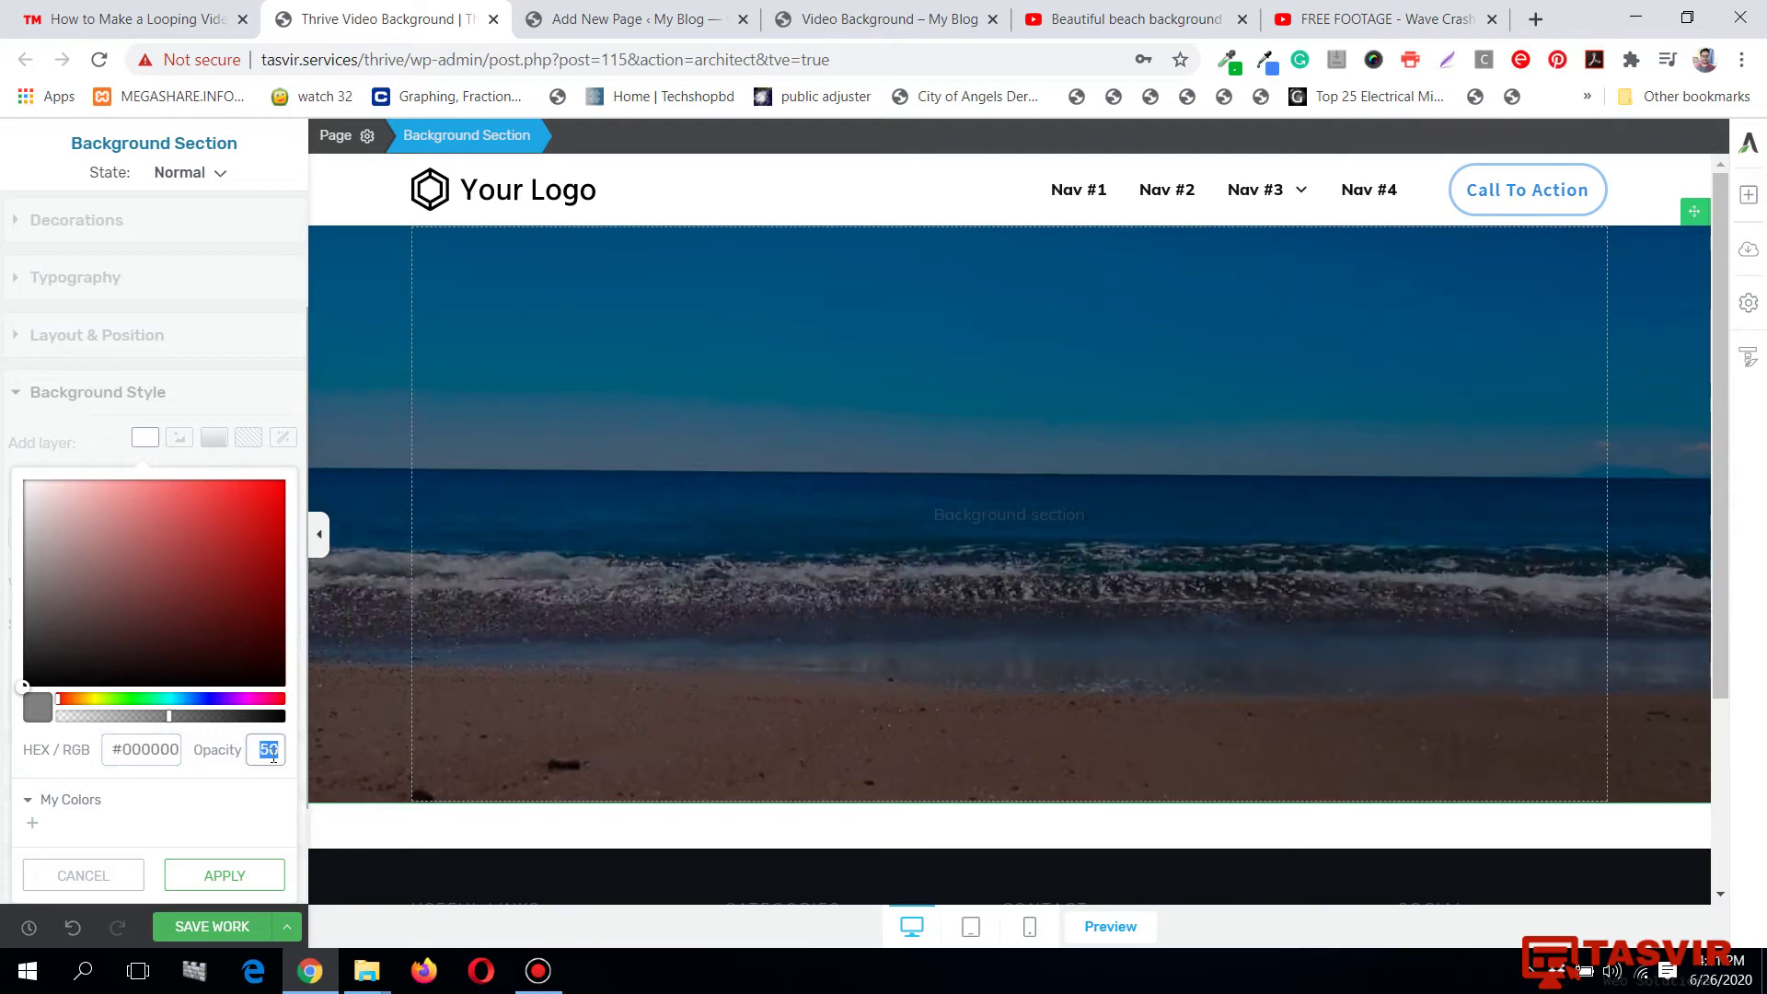
type("0")
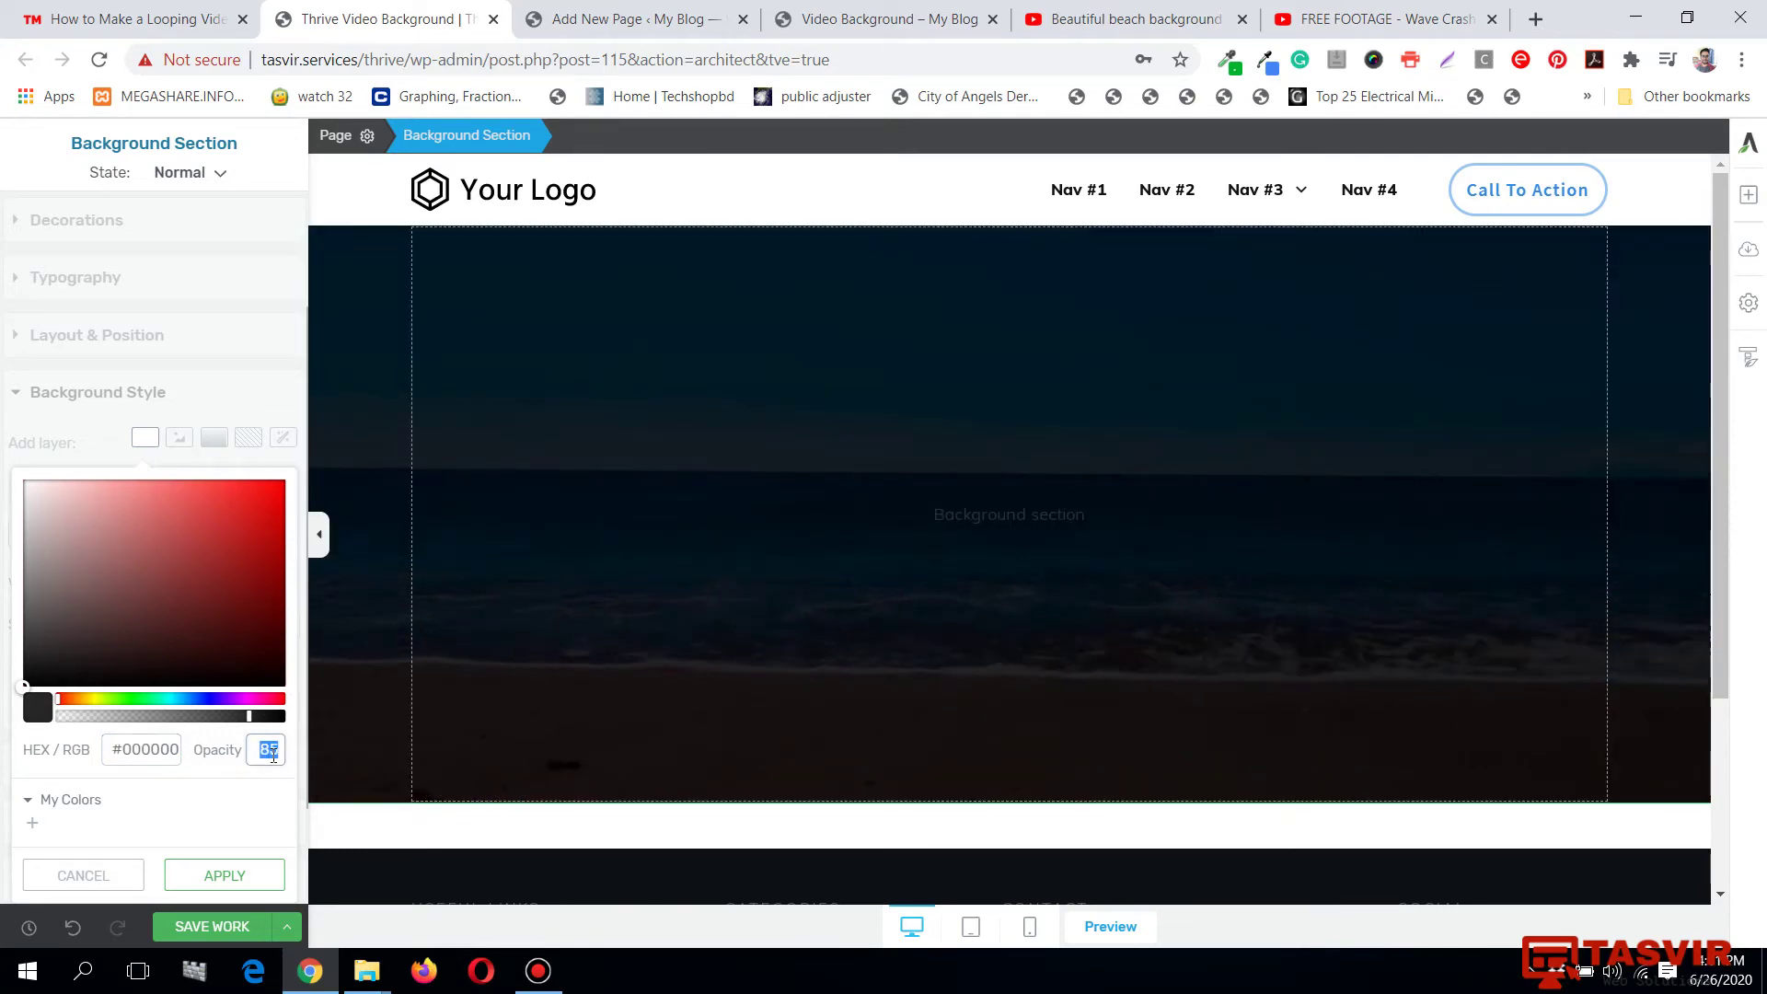
type("25")
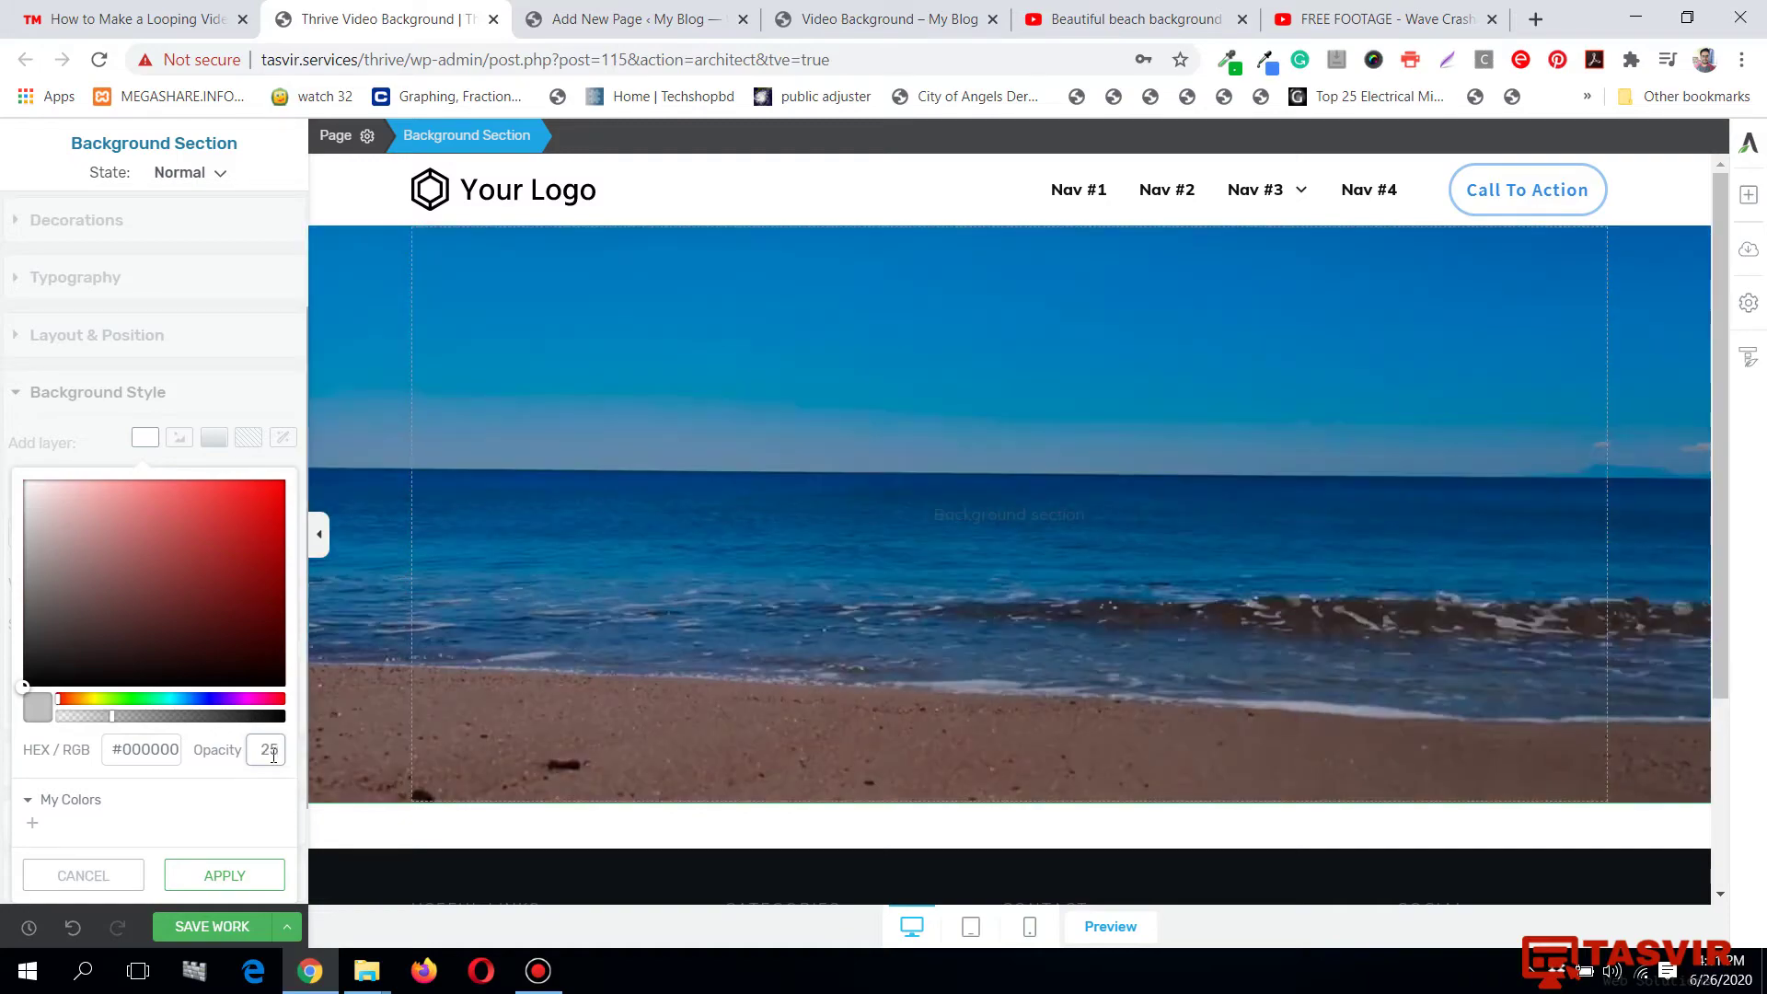
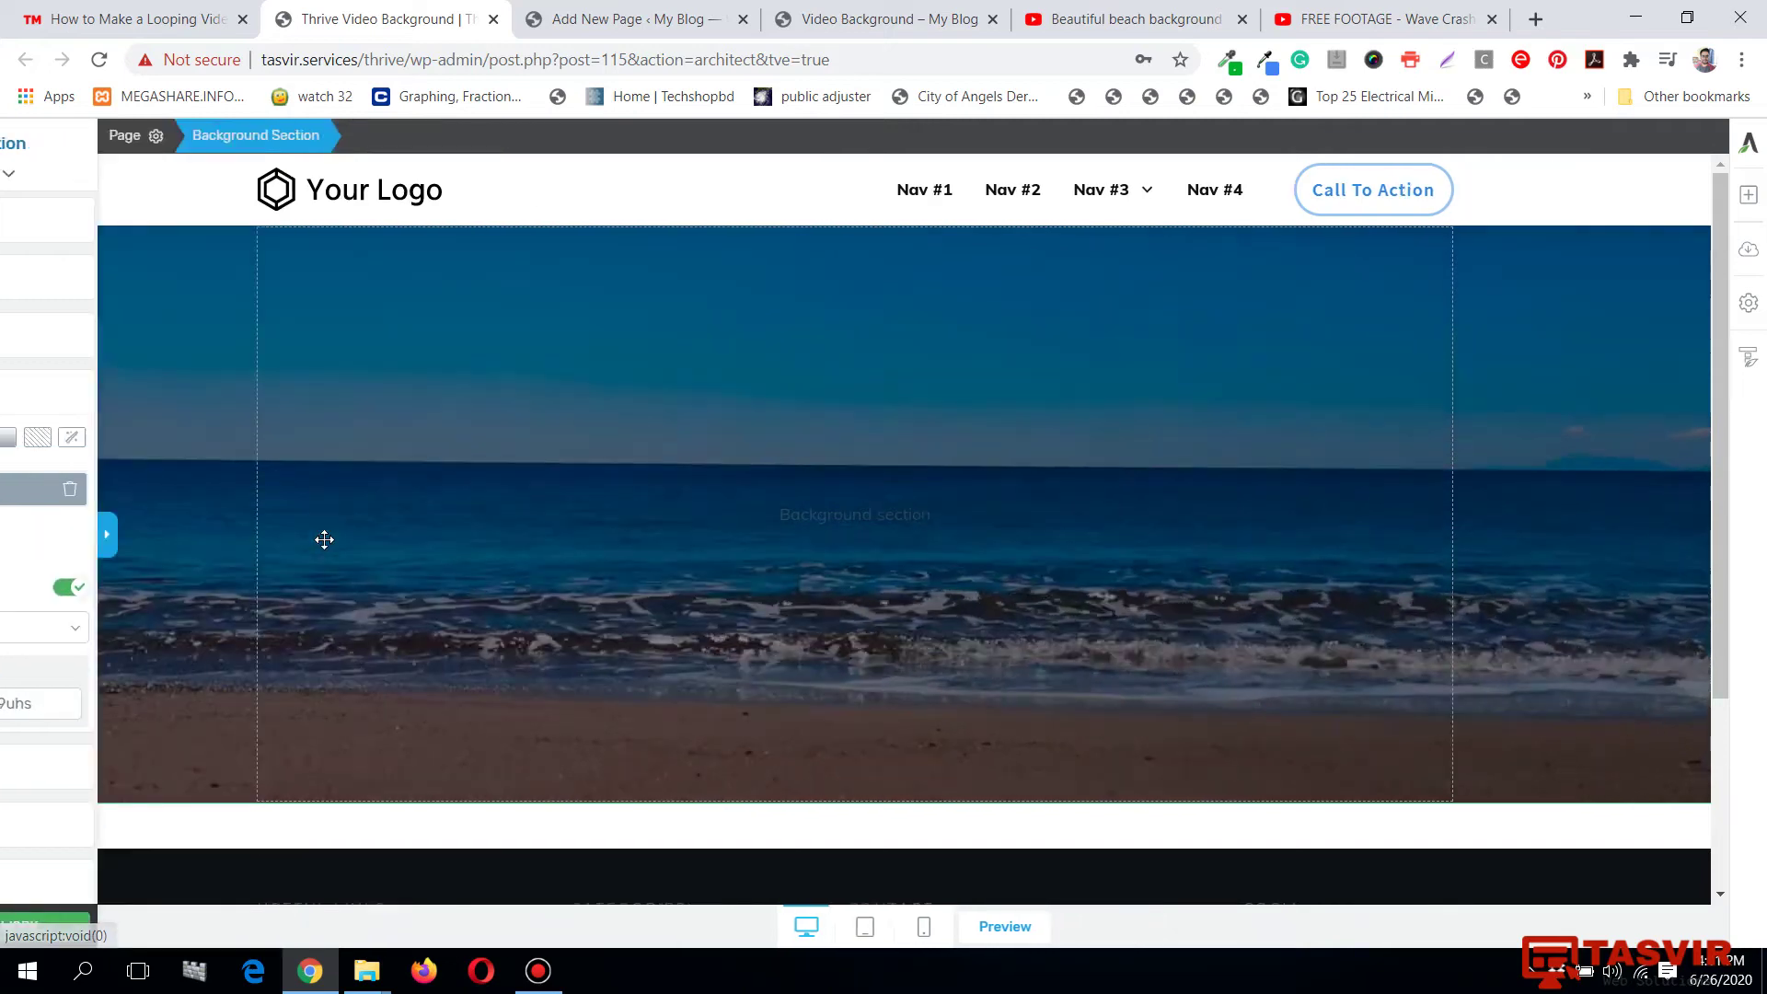
Add a Text element to the page and place it inside the background section.
left_click(11, 533)
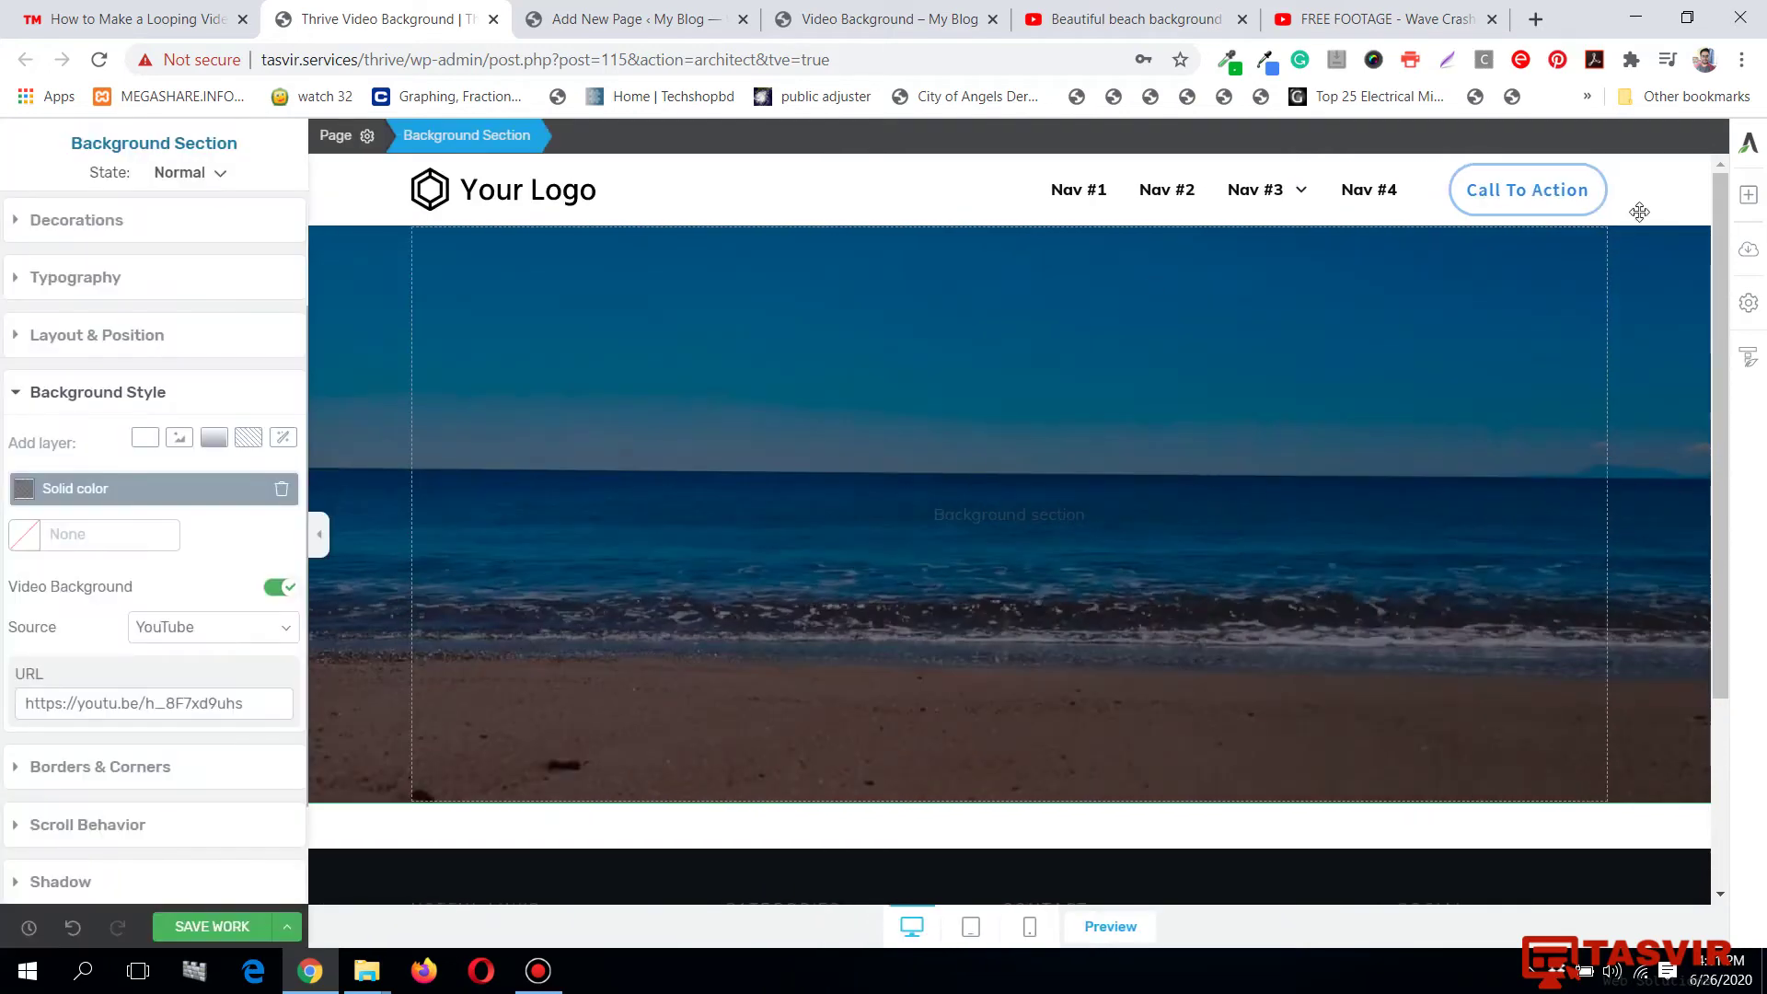
left_click(1749, 194)
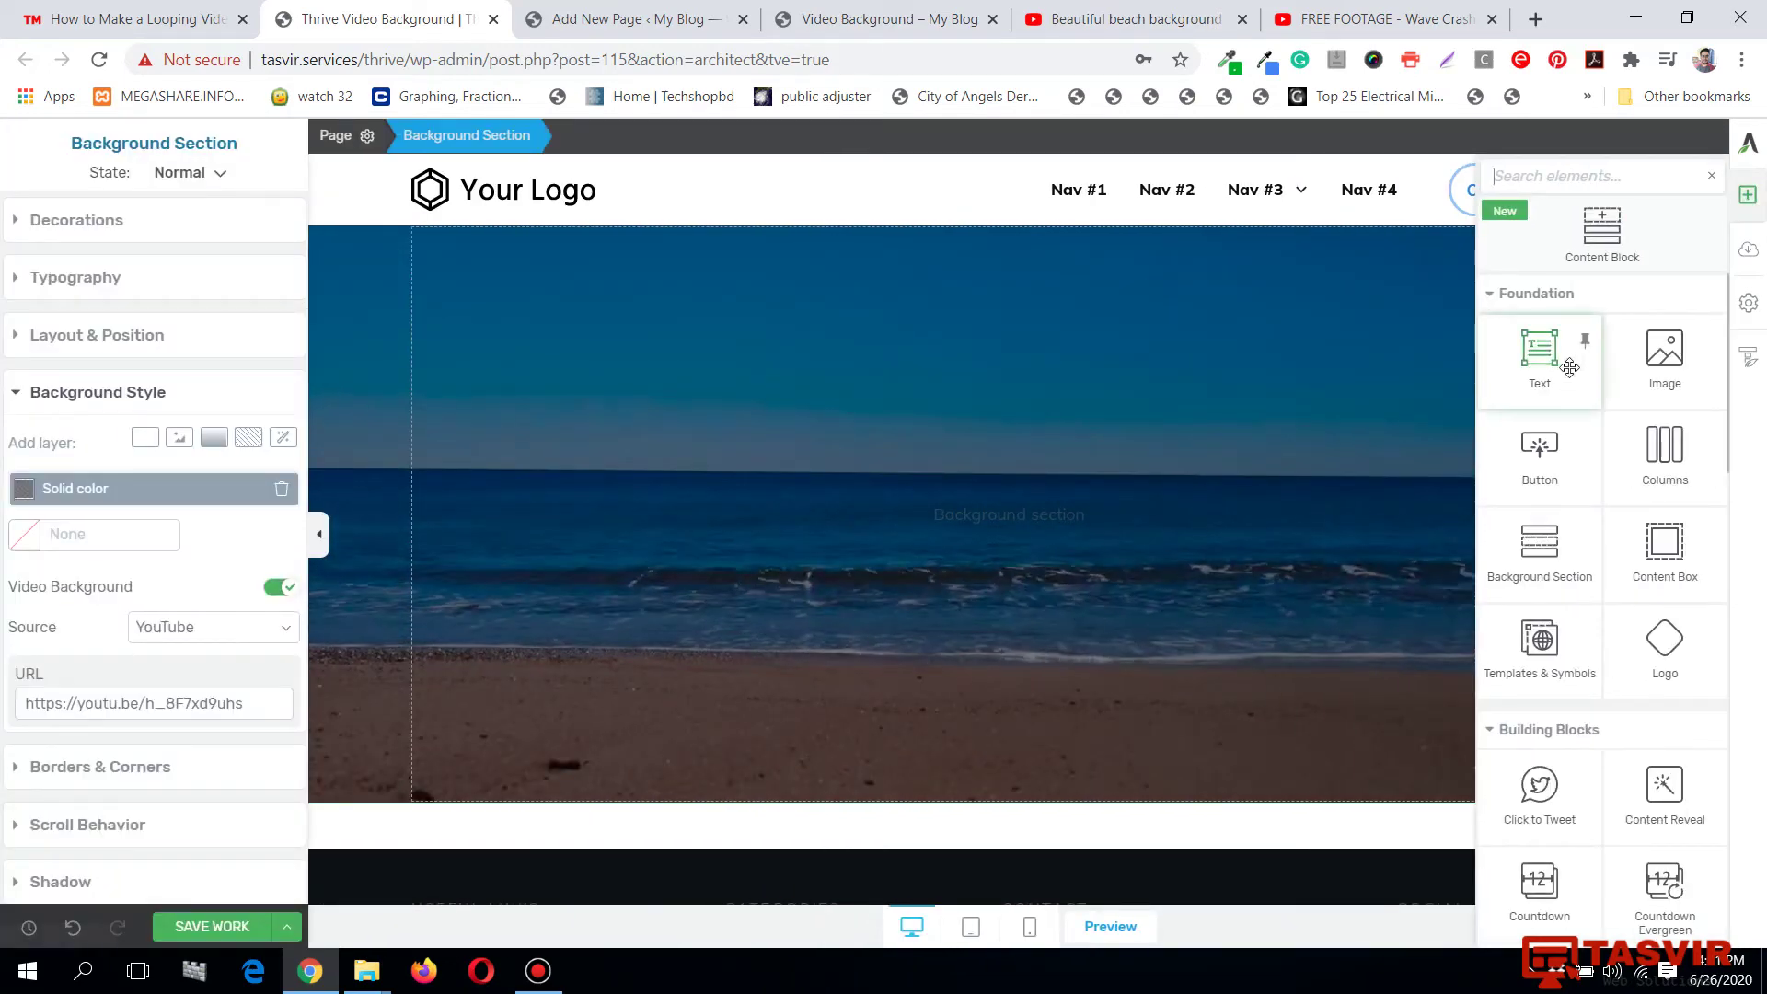
left_click(1539, 349)
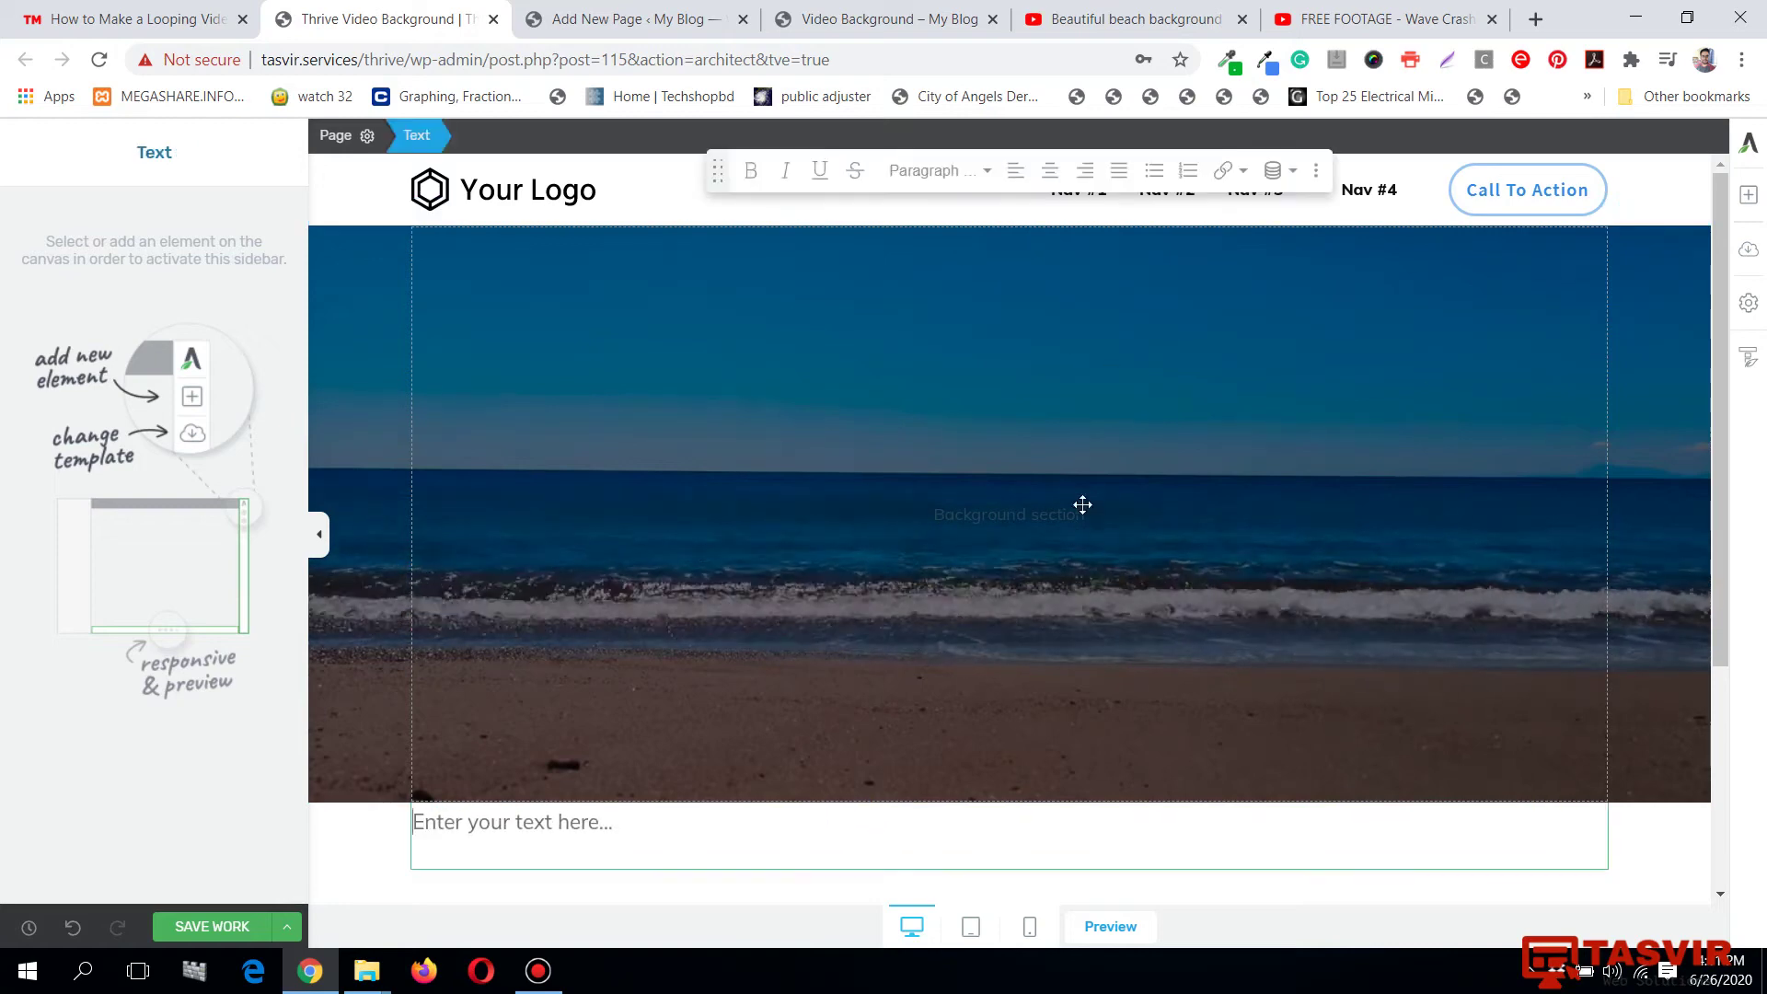
left_click_drag(1326, 637, 1175, 562)
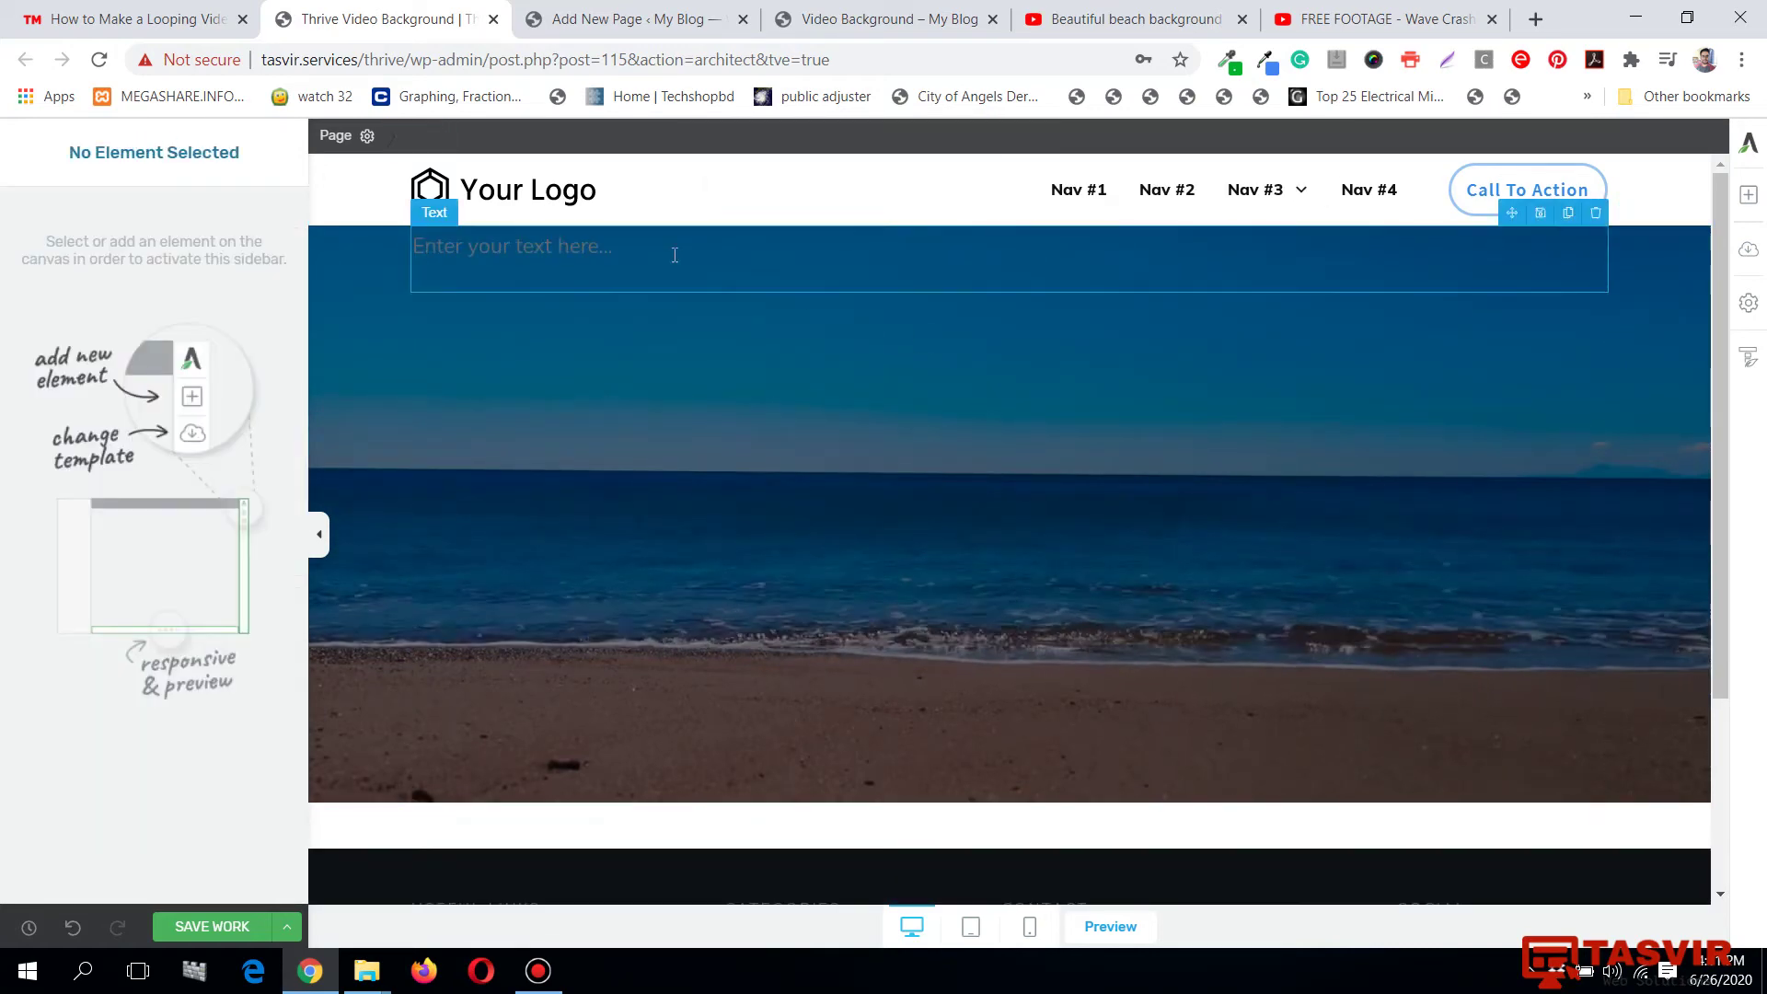
Set the line spacing below the text element to 0 px.
left_click(572, 245)
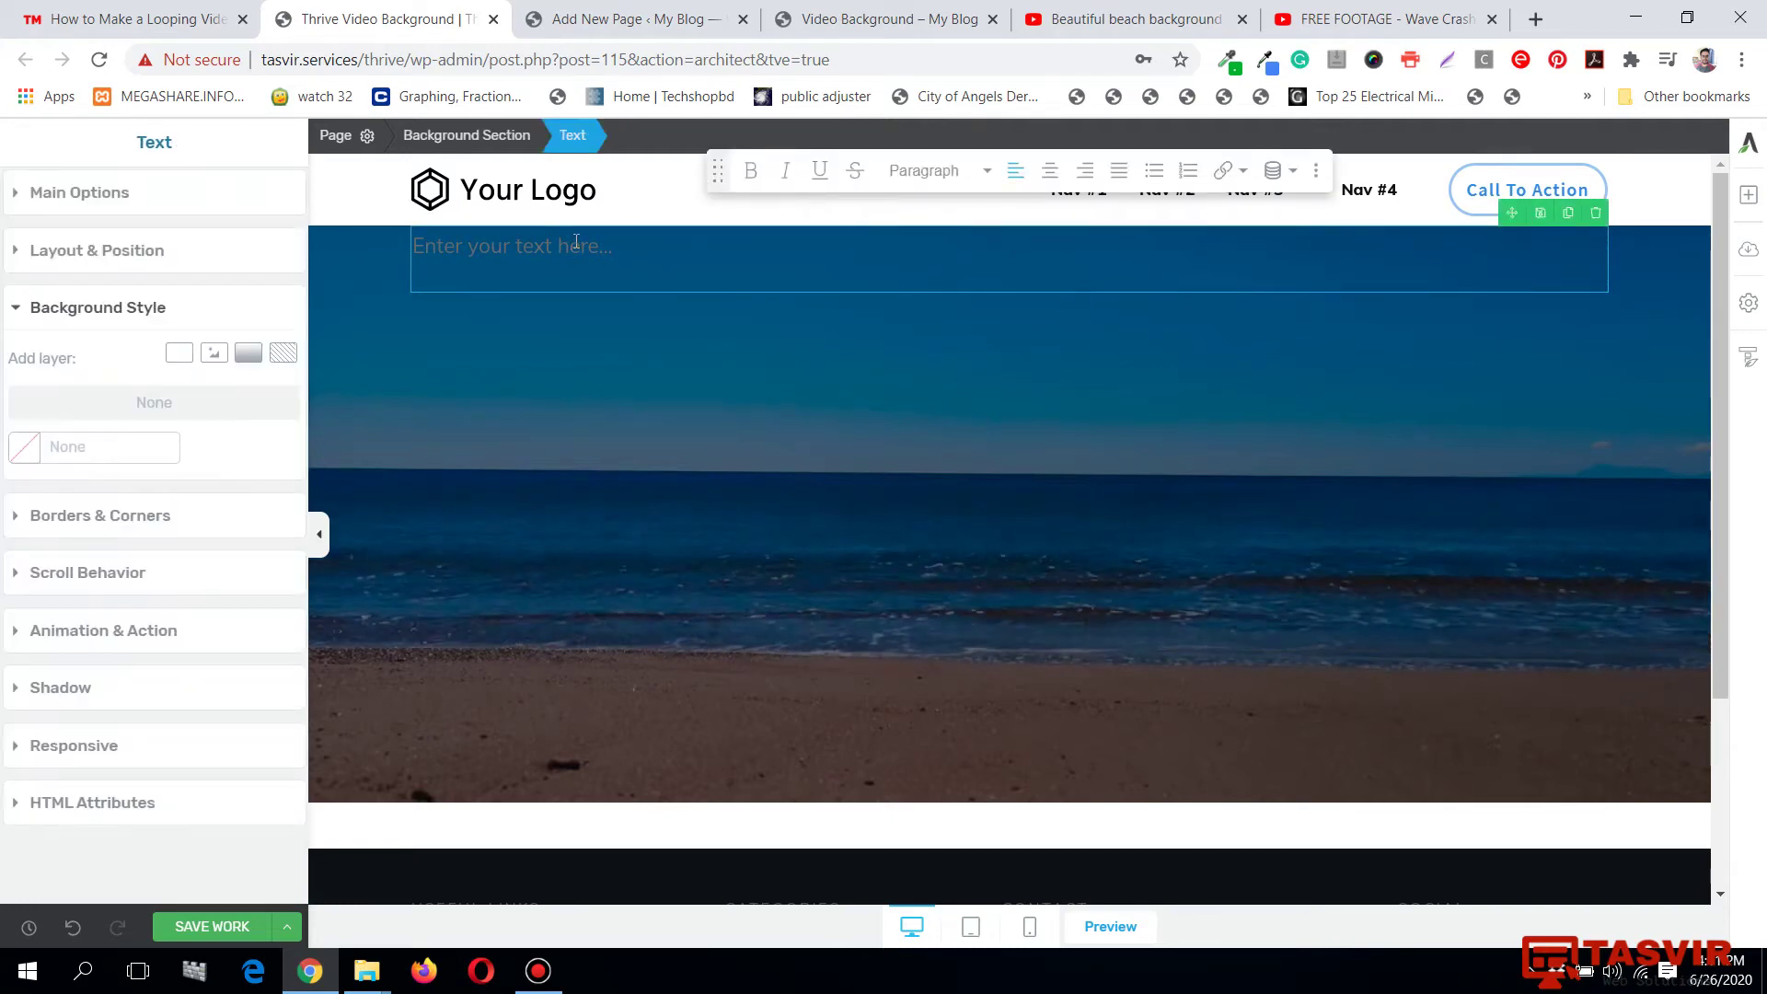
left_click(219, 208)
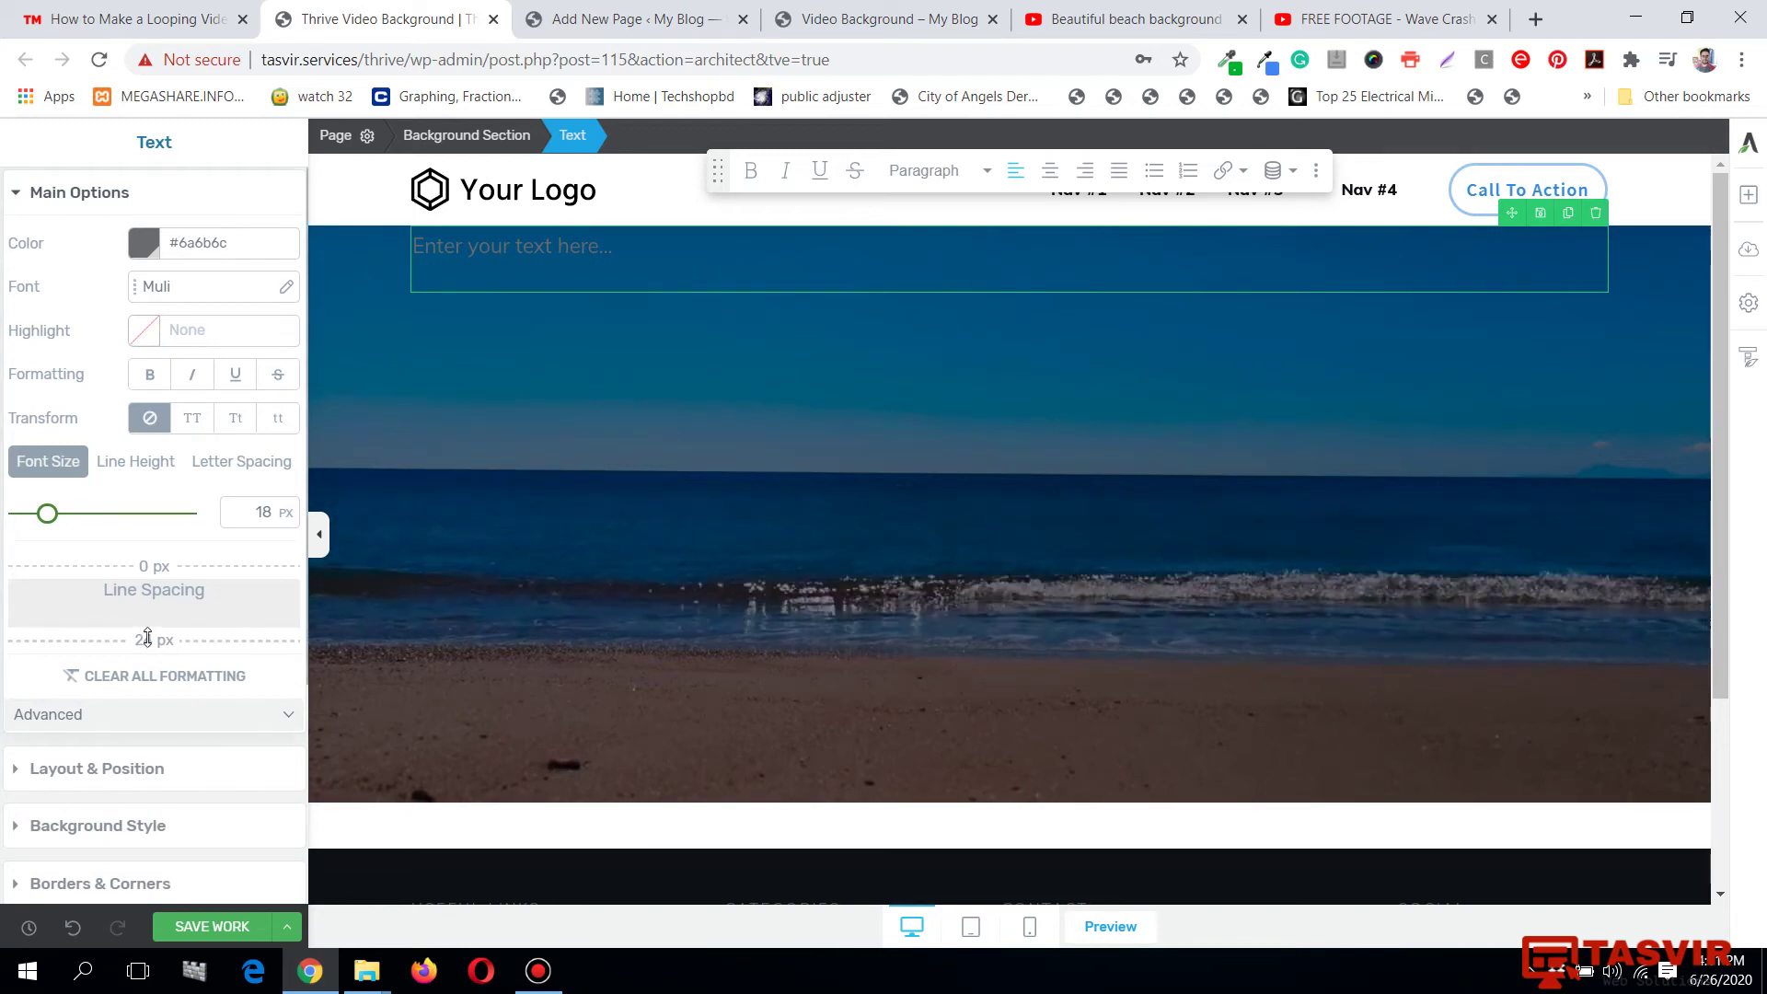
left_click_drag(147, 638, 152, 610)
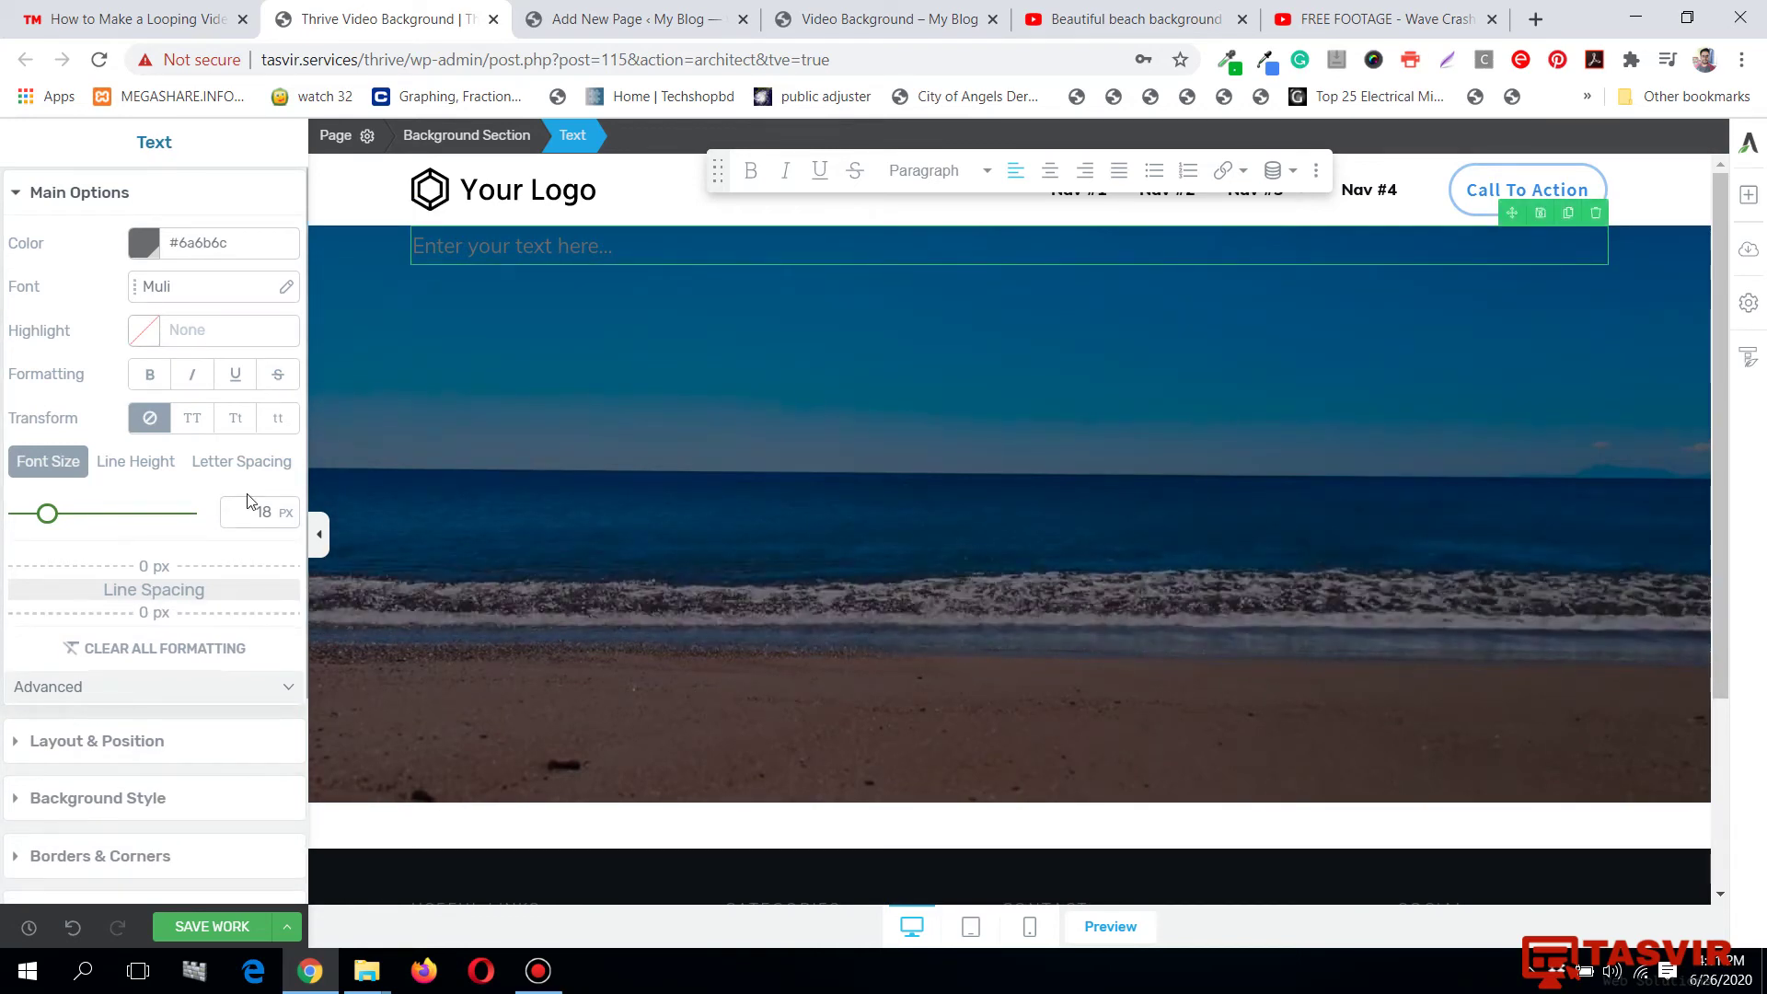
Set the text's color to #ffffff and transform it to uppercase.
left_click(143, 240)
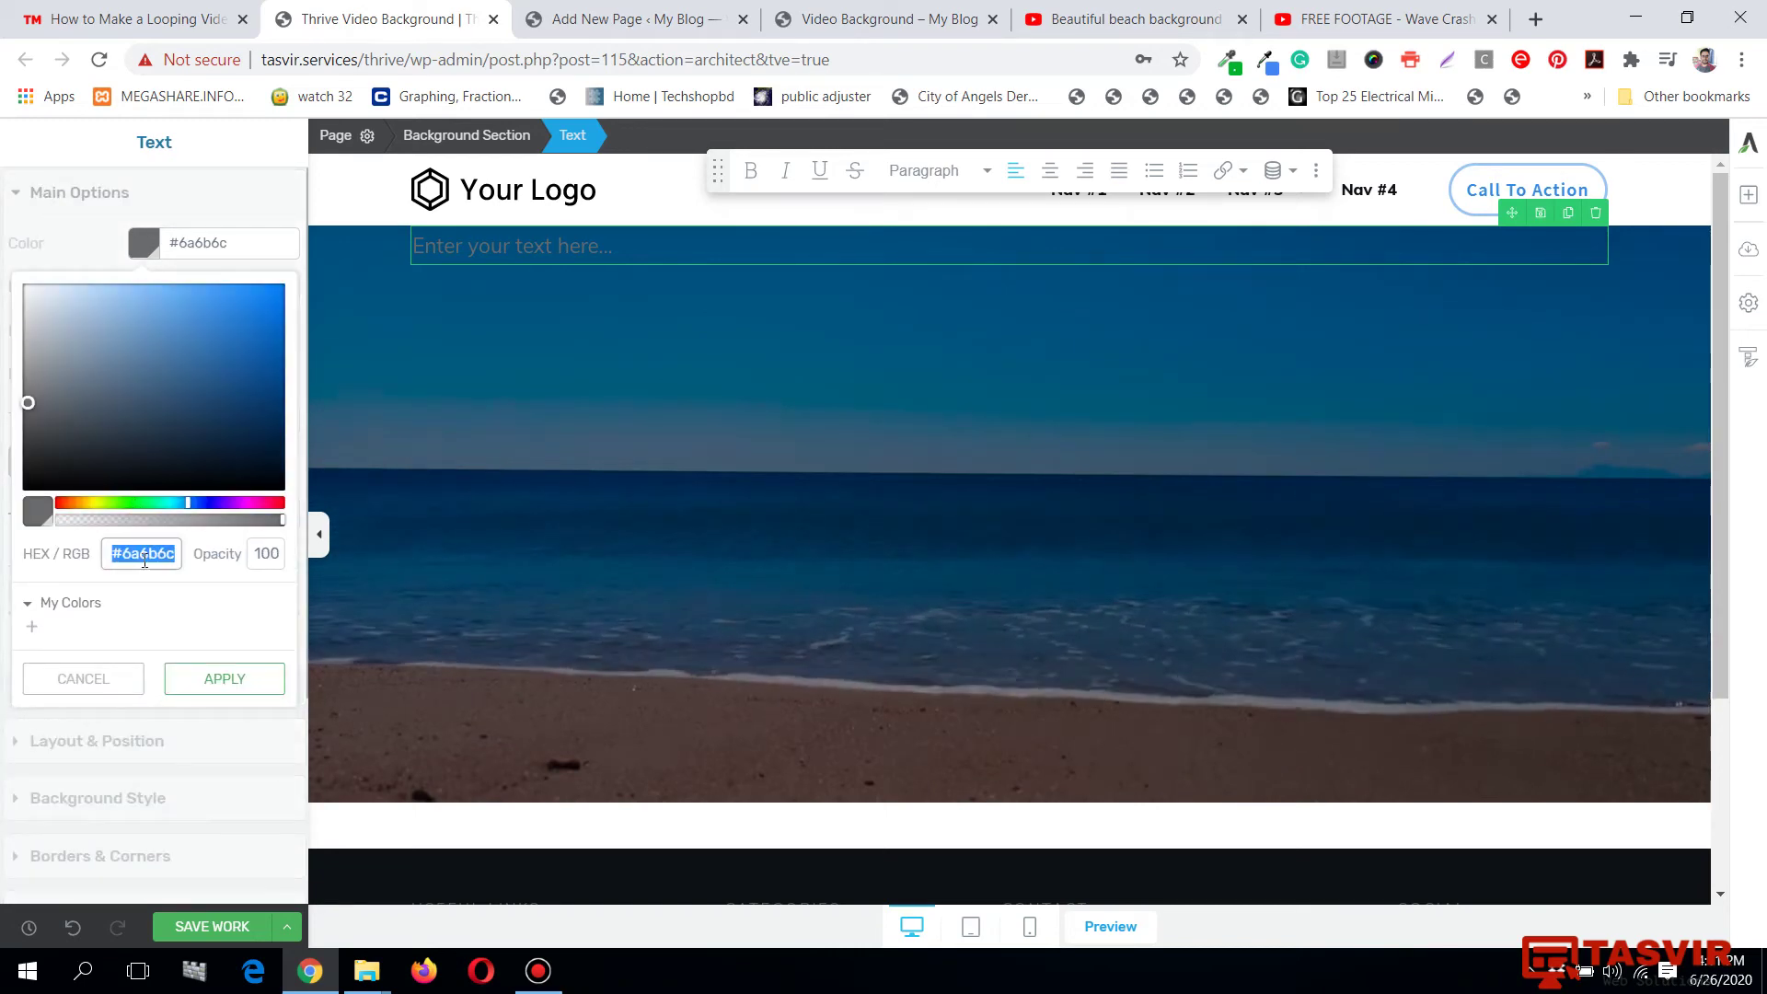
type("ffffff")
left_click(202, 677)
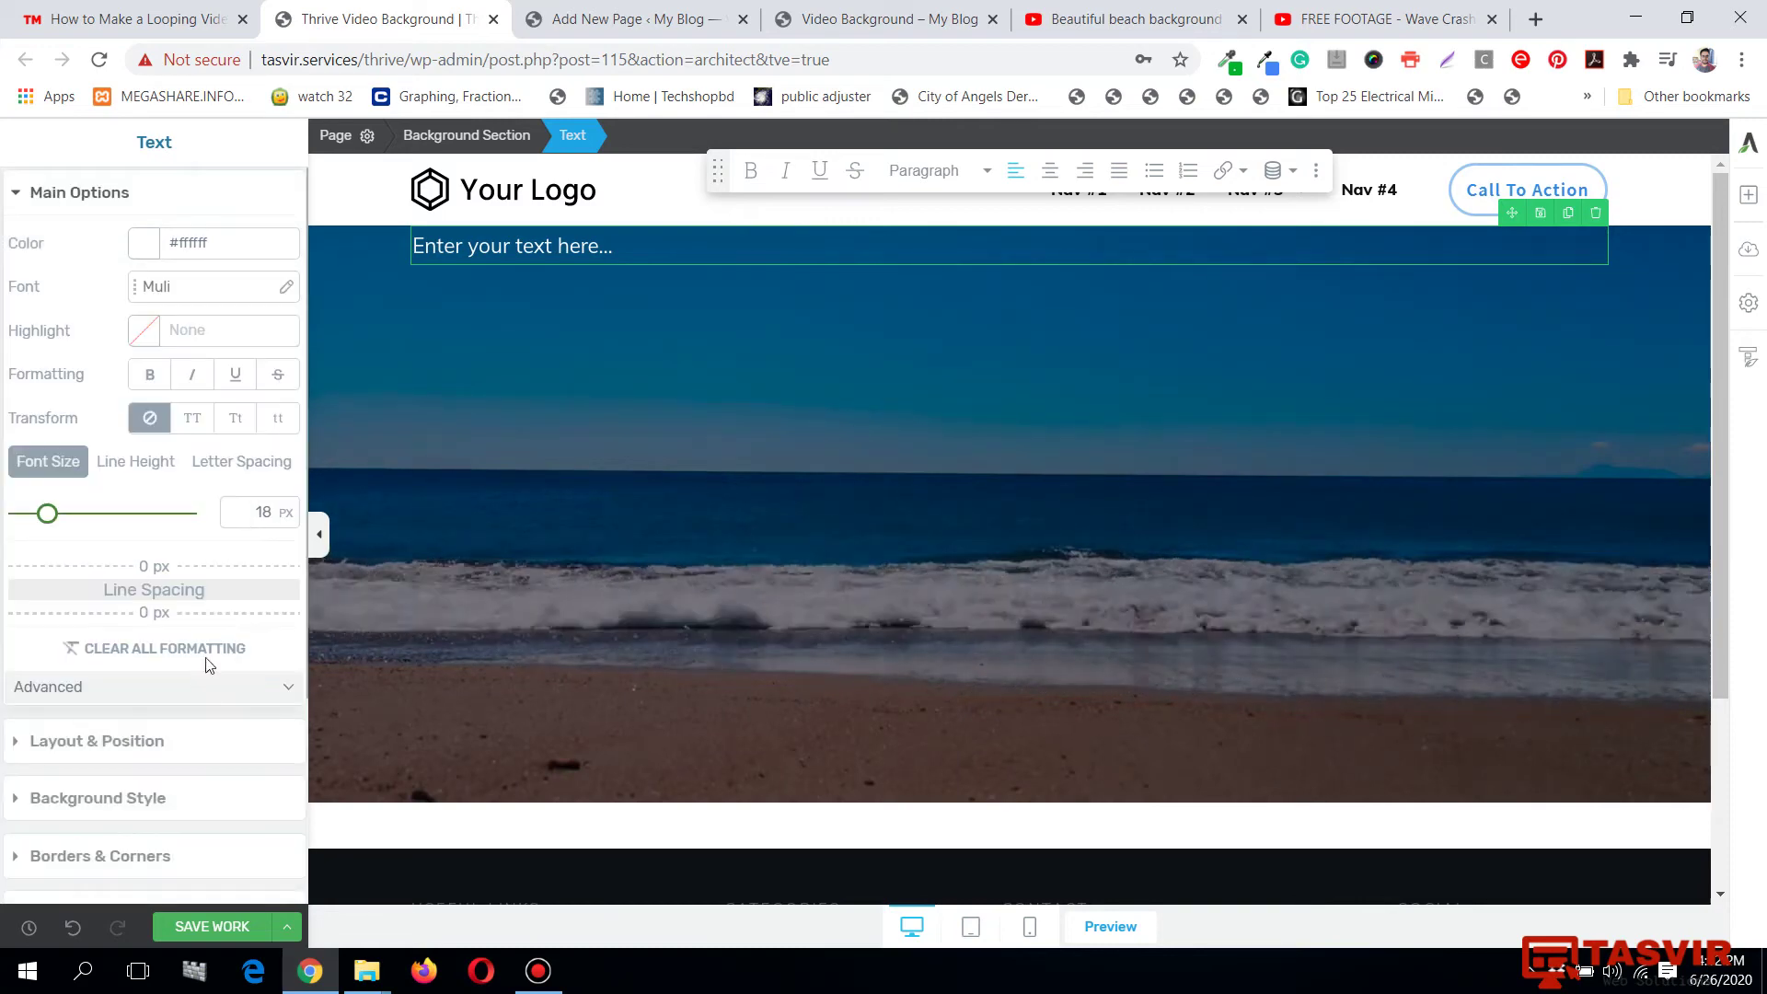
left_click(192, 420)
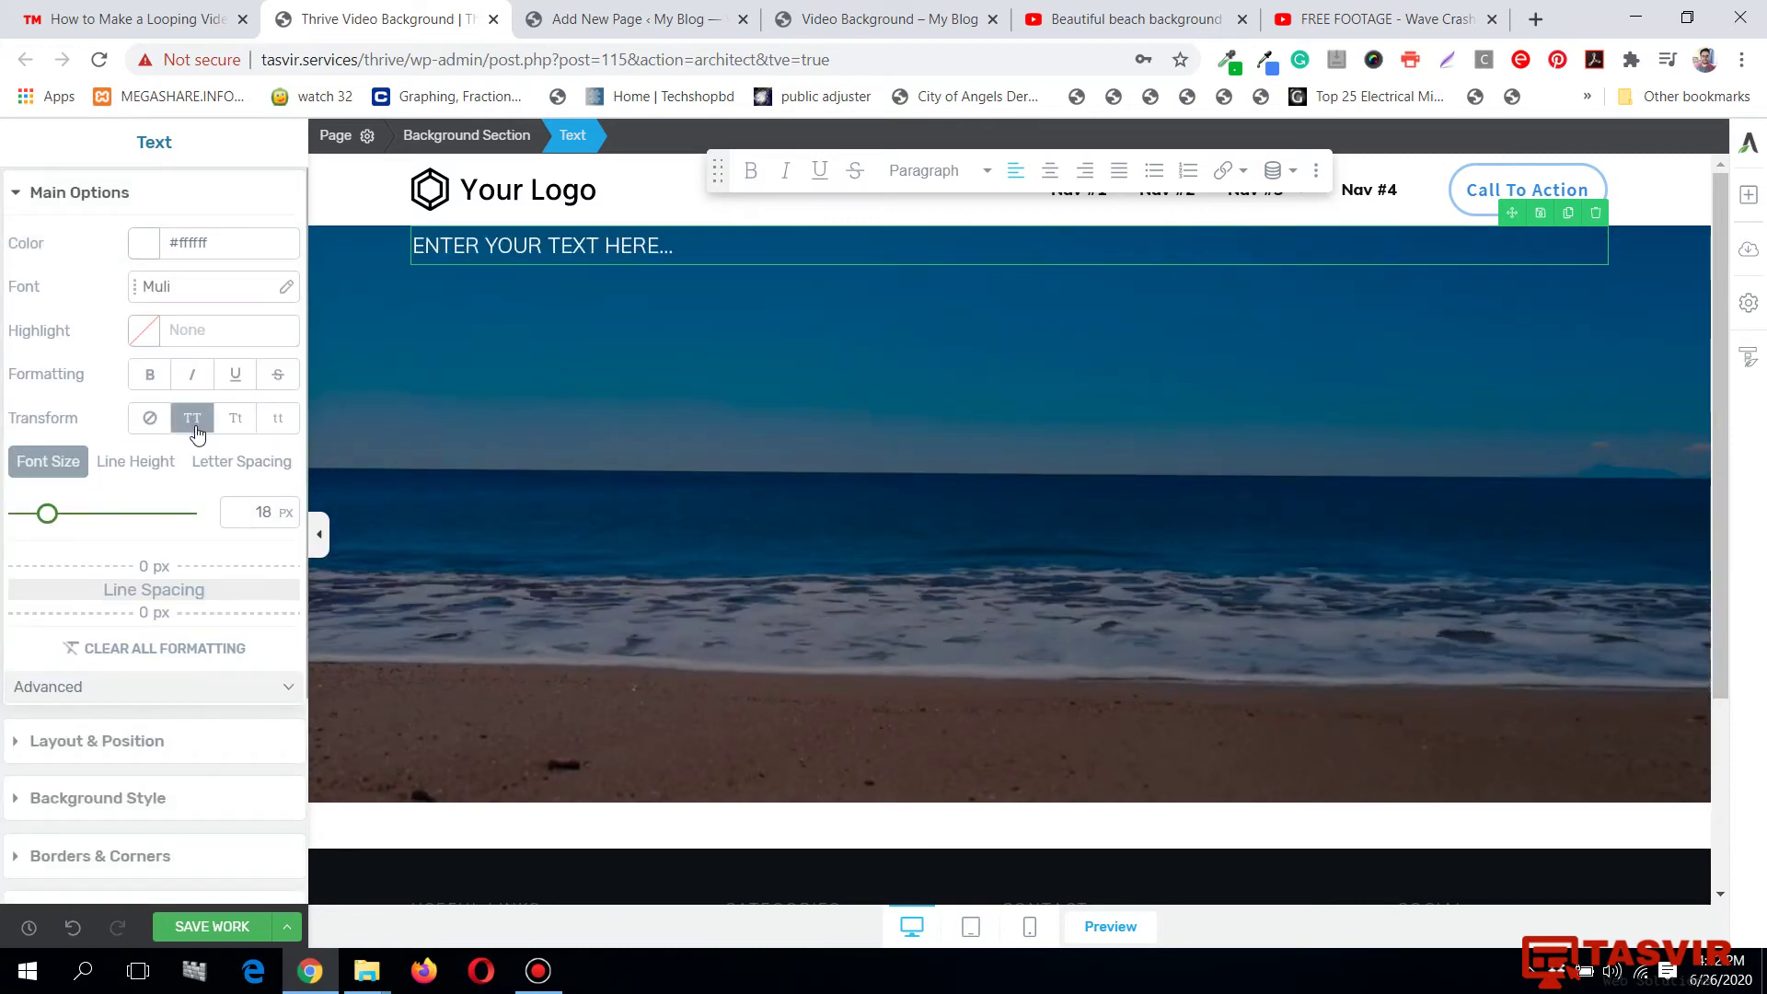
Center the background section's content vertically and set its text alignment to center.
left_click(485, 137)
scroll(31, 682, "down", 2)
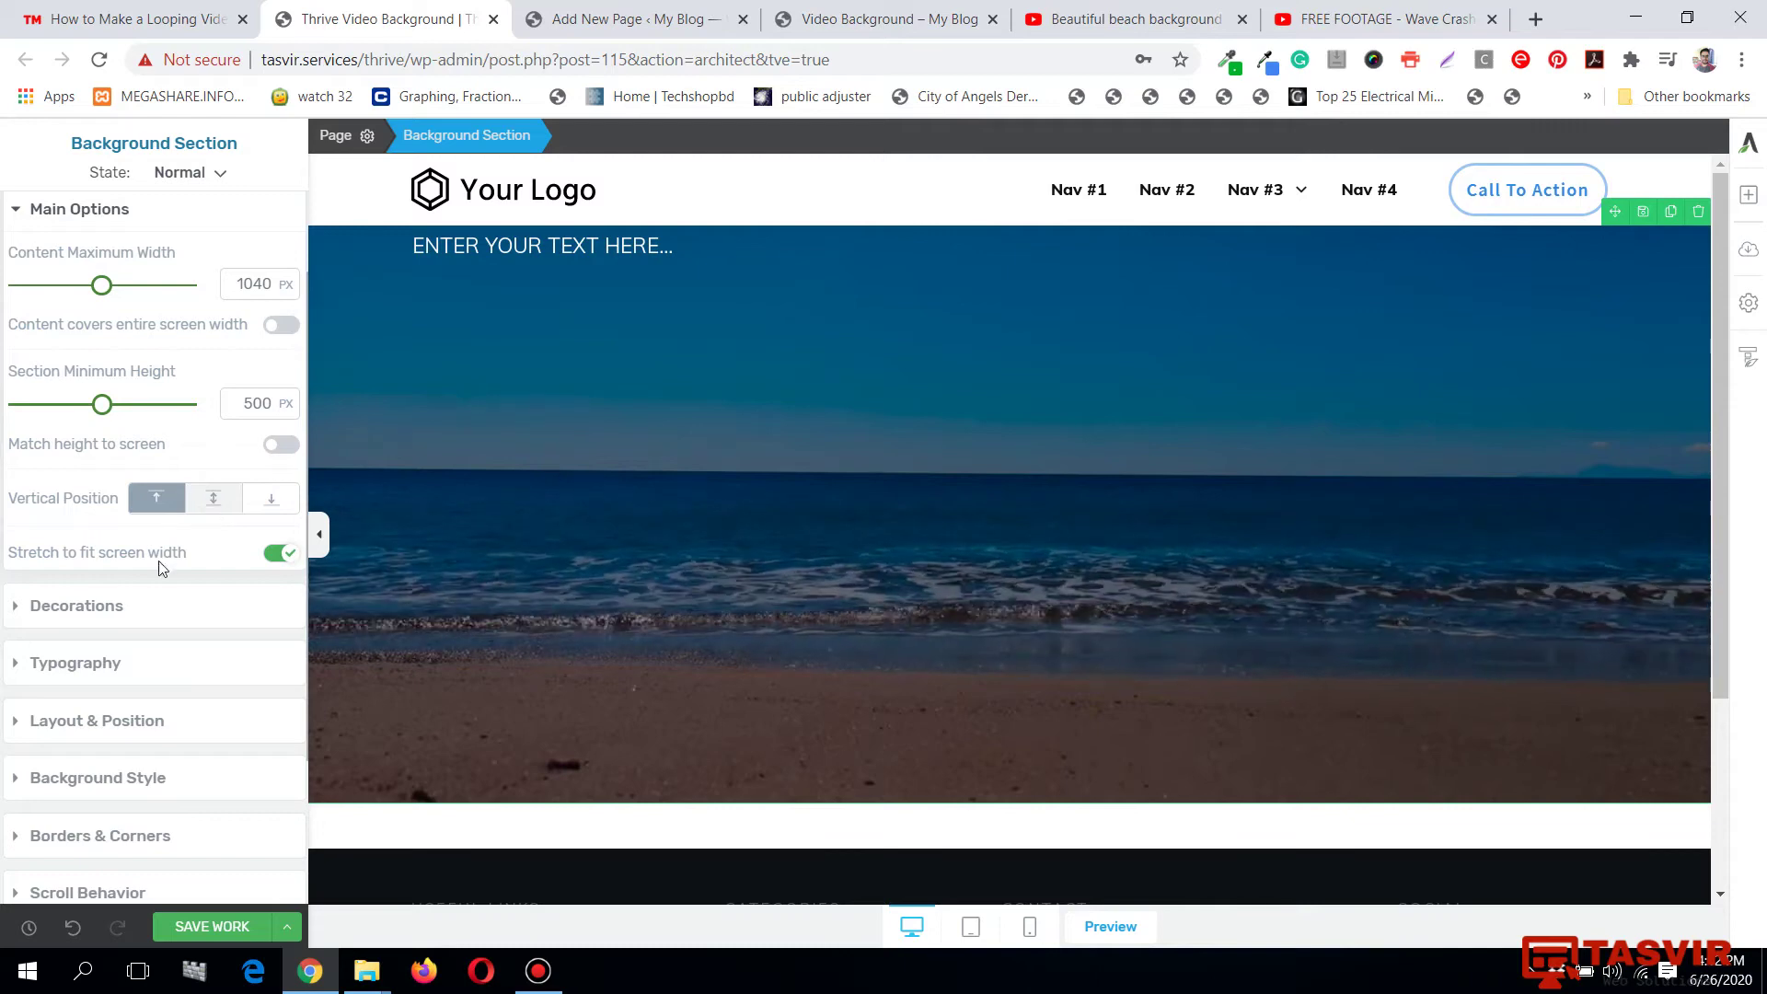
left_click(207, 504)
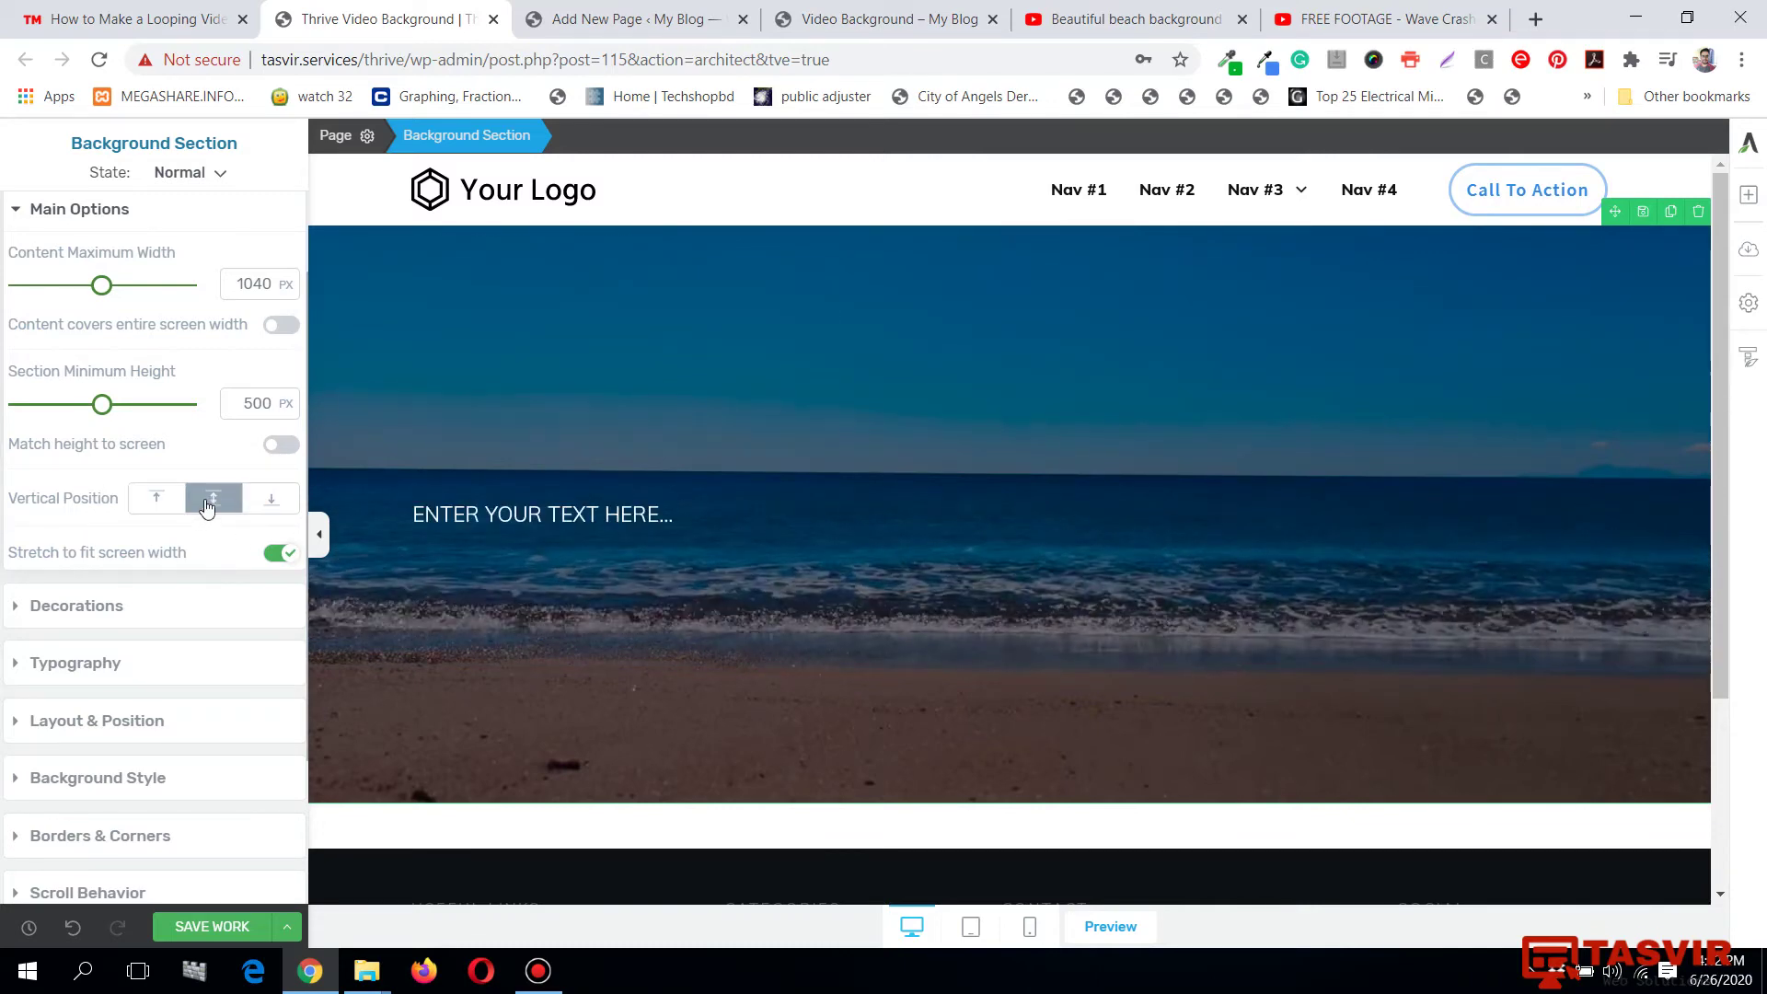
left_click(154, 679)
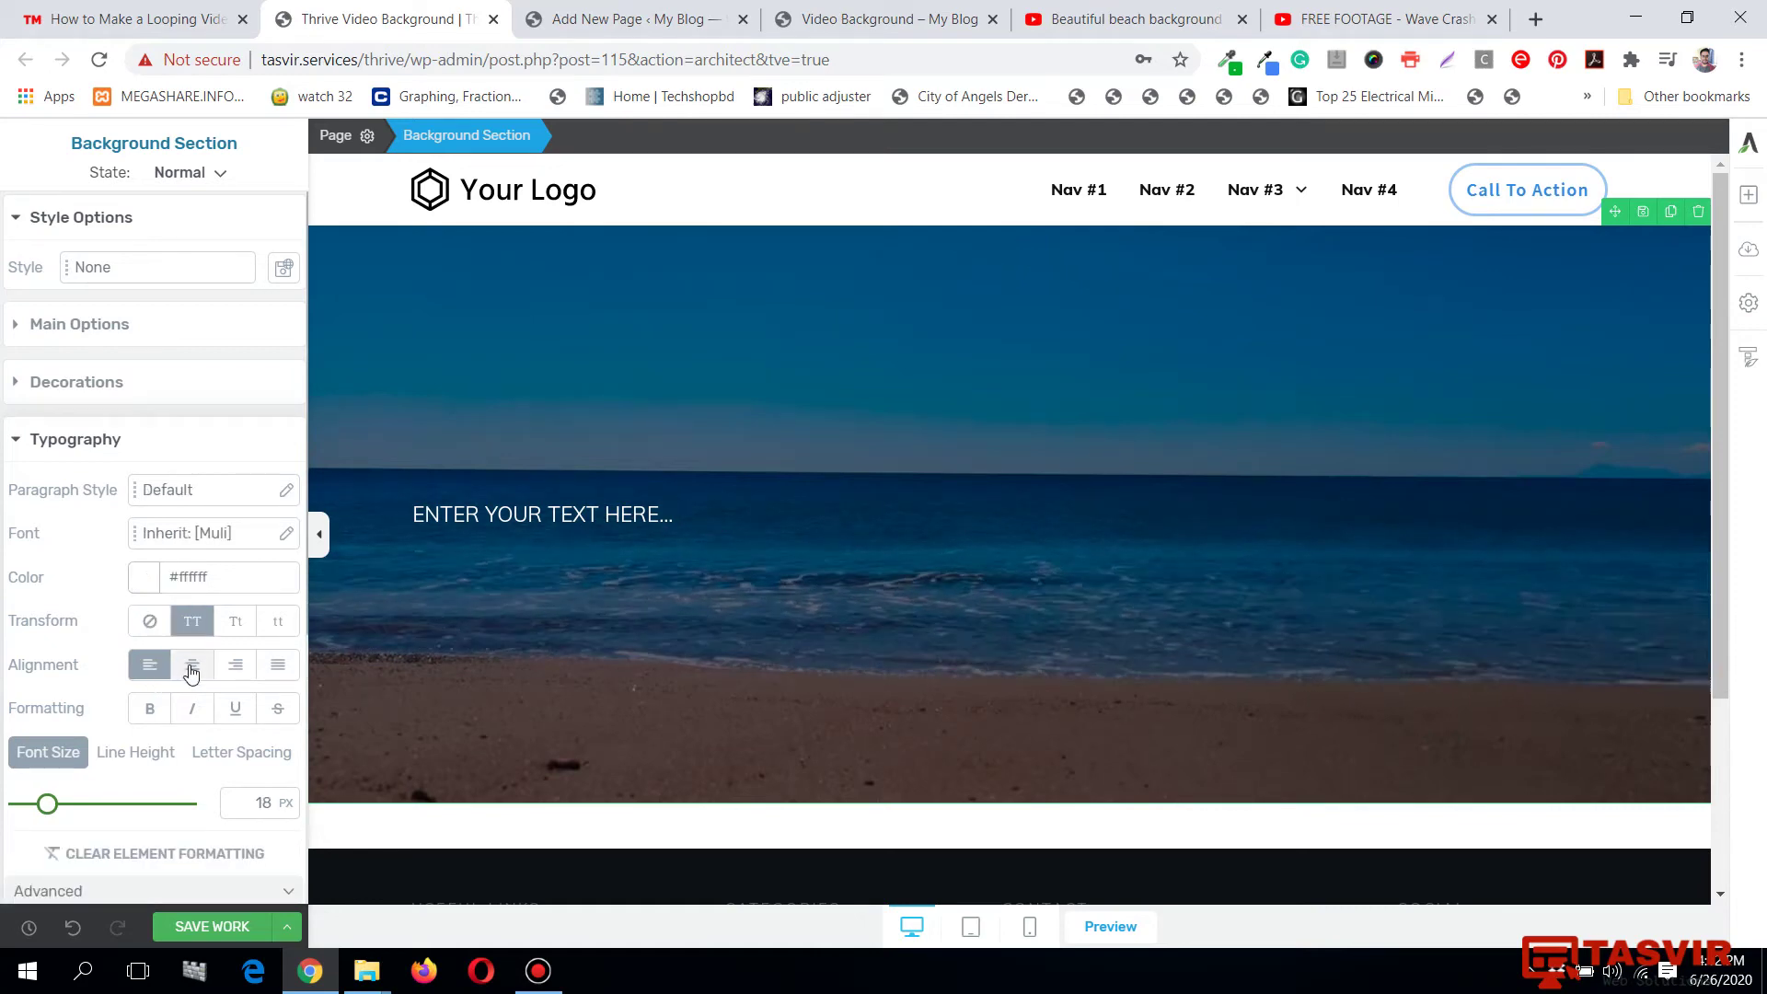
left_click(191, 670)
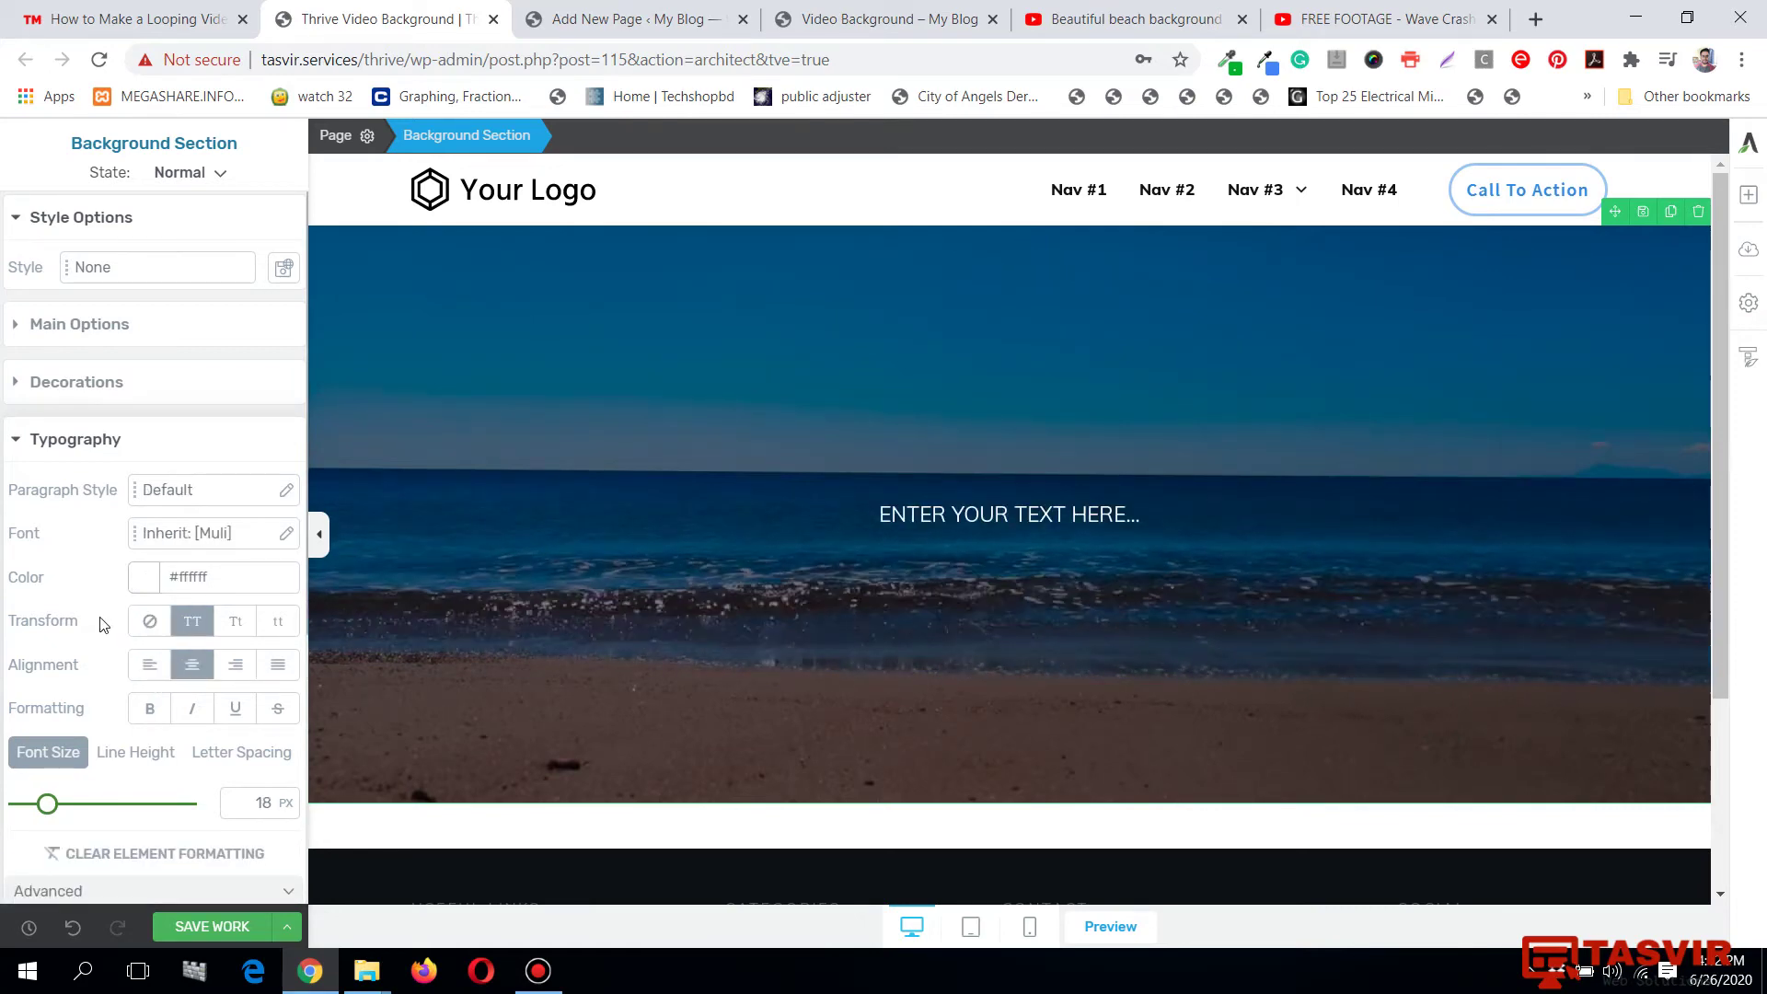
left_click(168, 437)
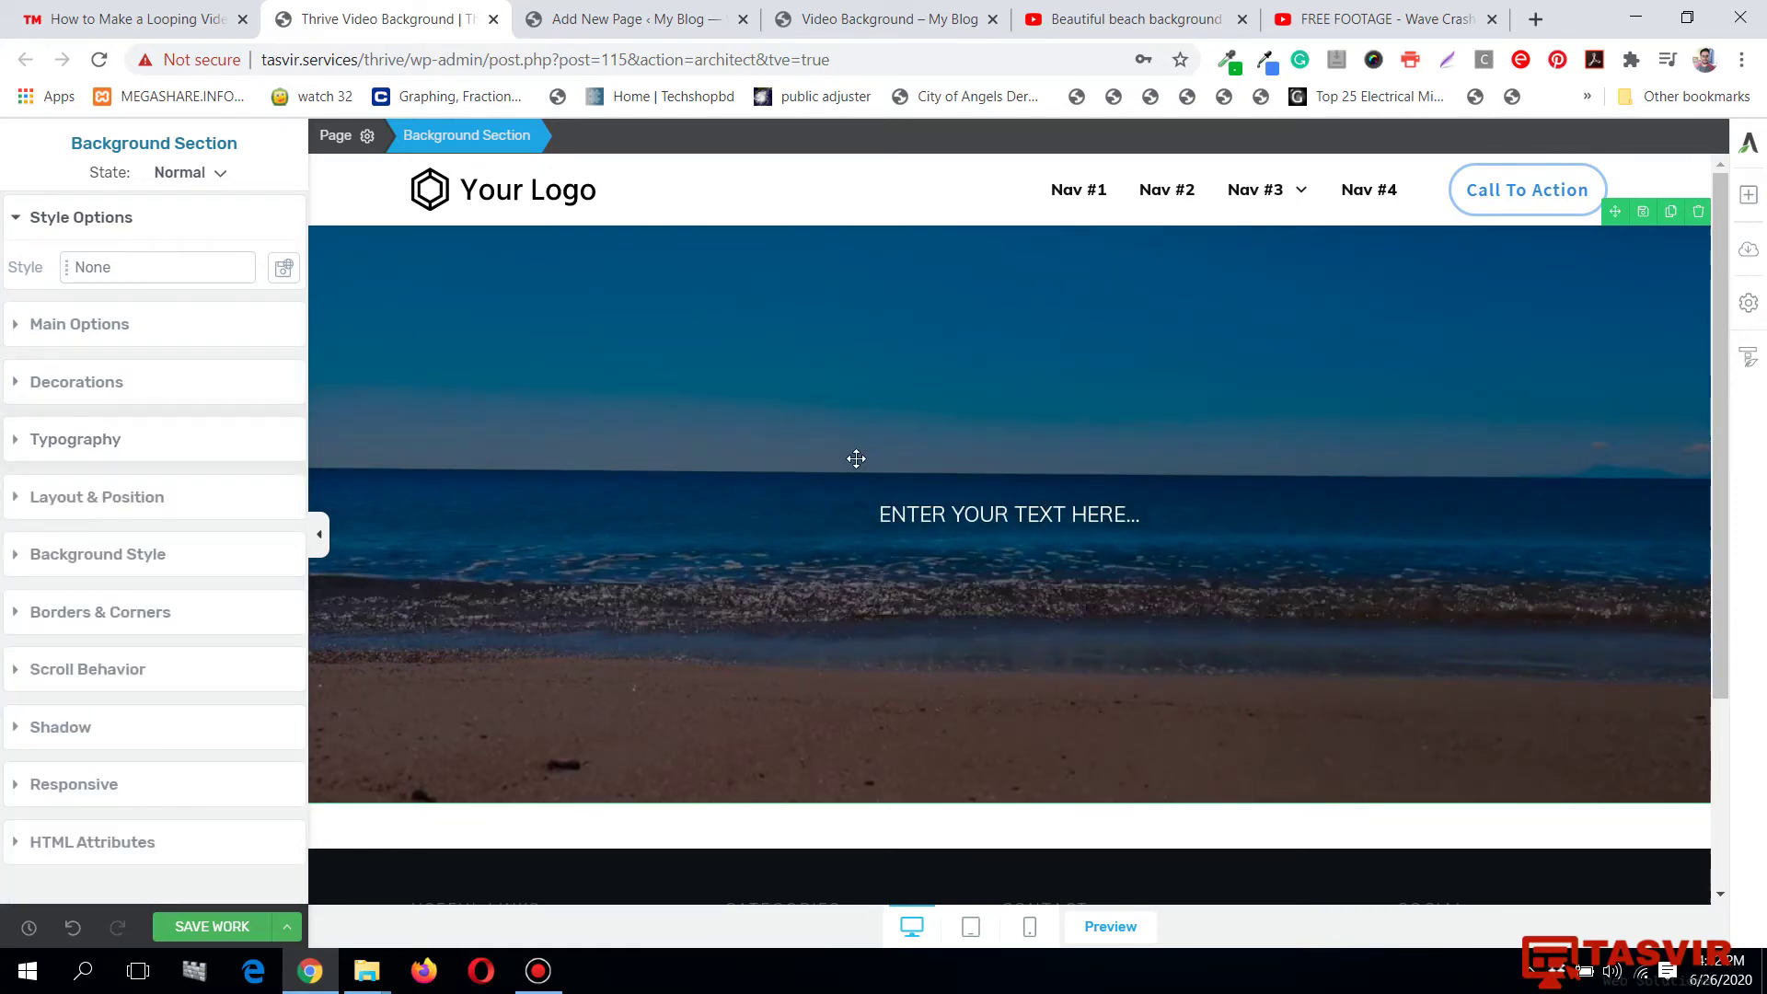
Set the text's font to Montserrat from Google Fonts and its font size to 65 px.
left_click(981, 511)
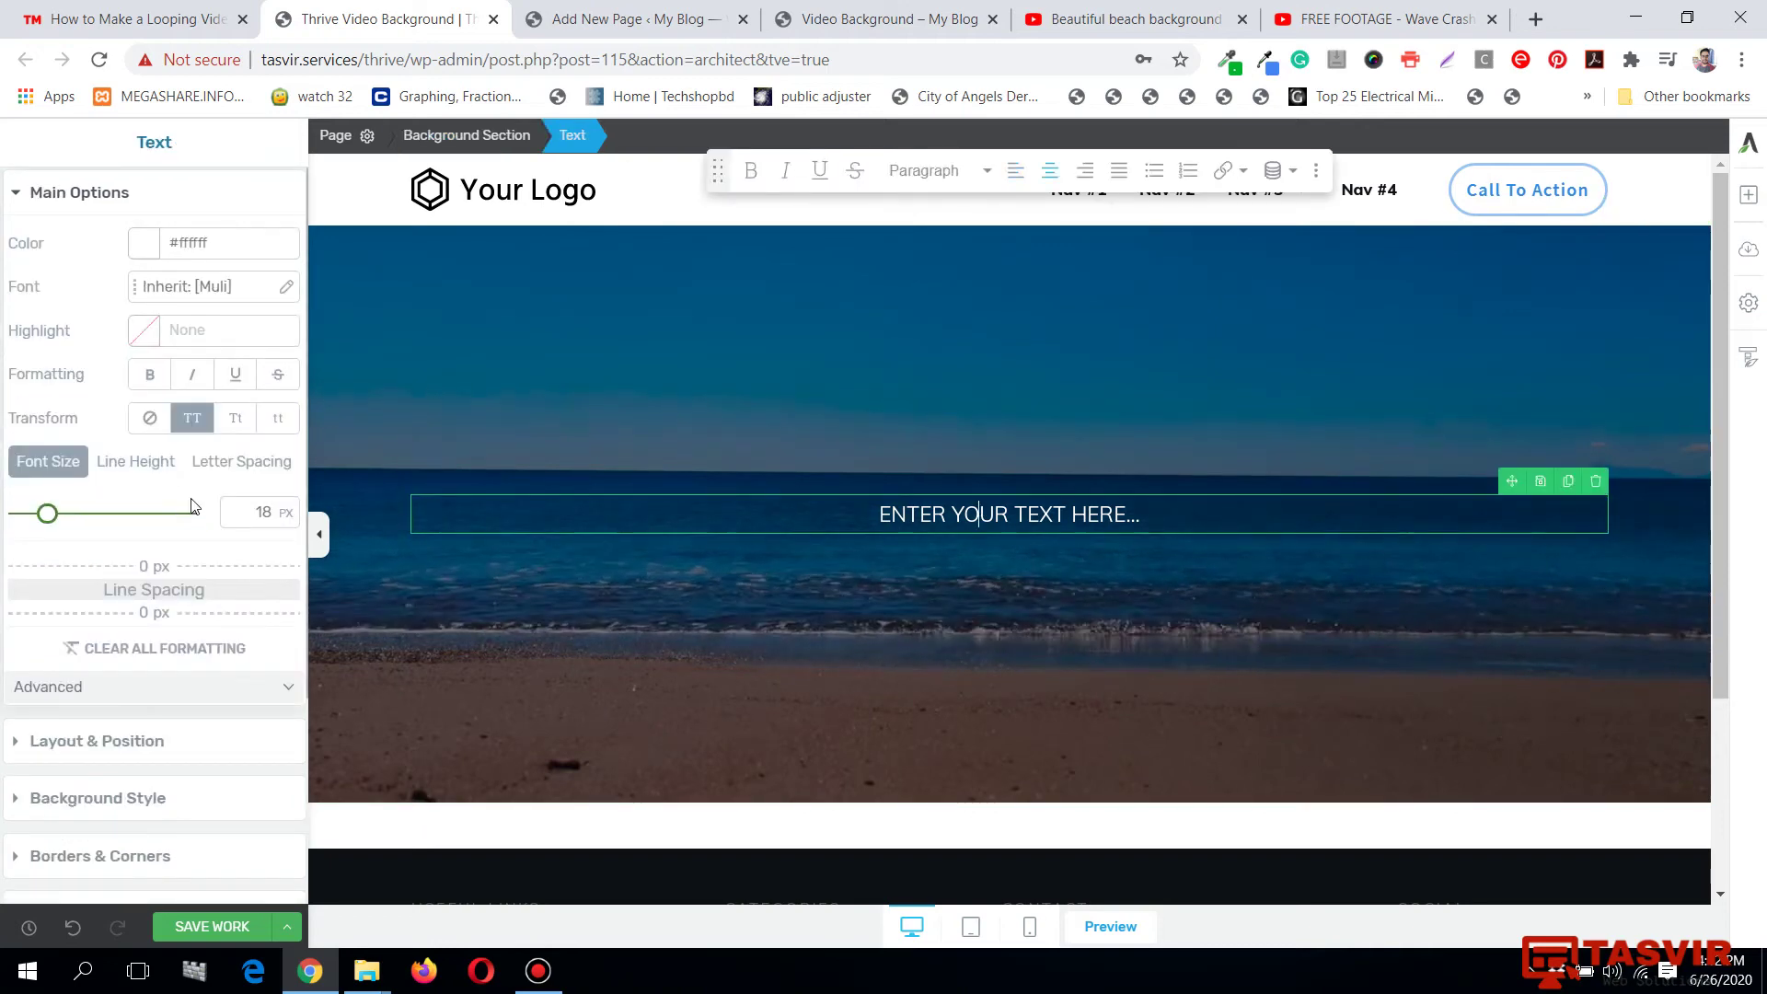
left_click(215, 293)
left_click(157, 366)
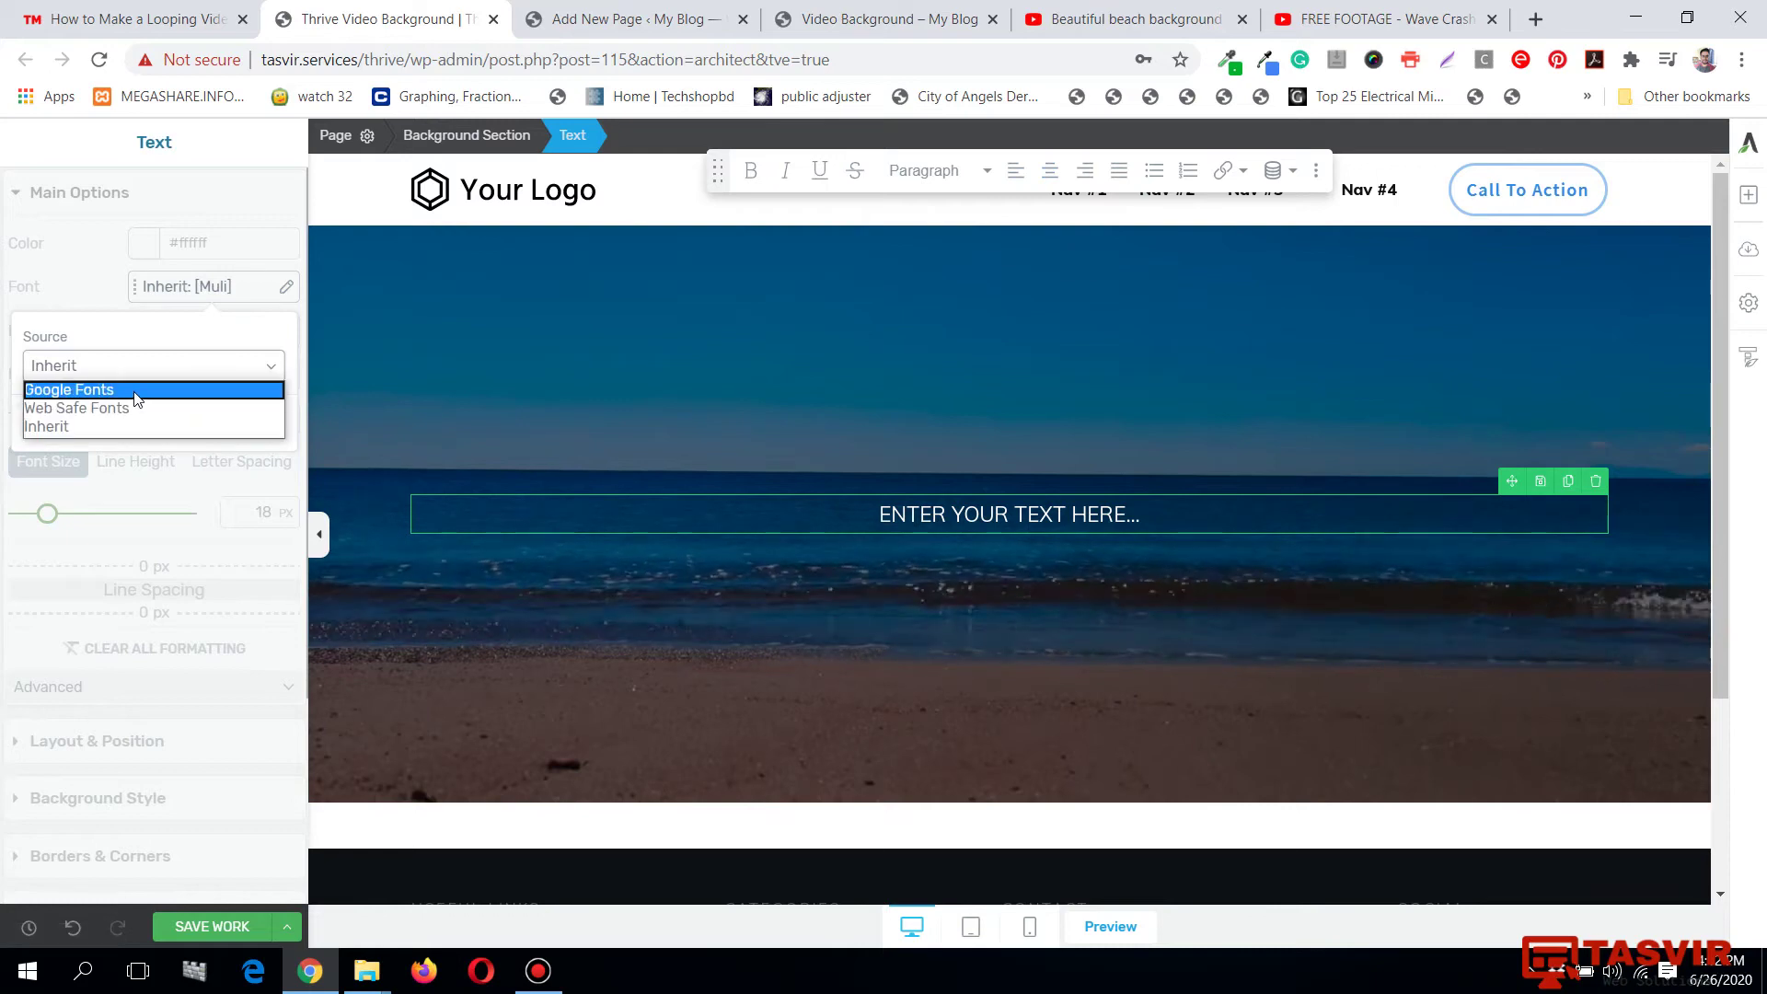
left_click(136, 390)
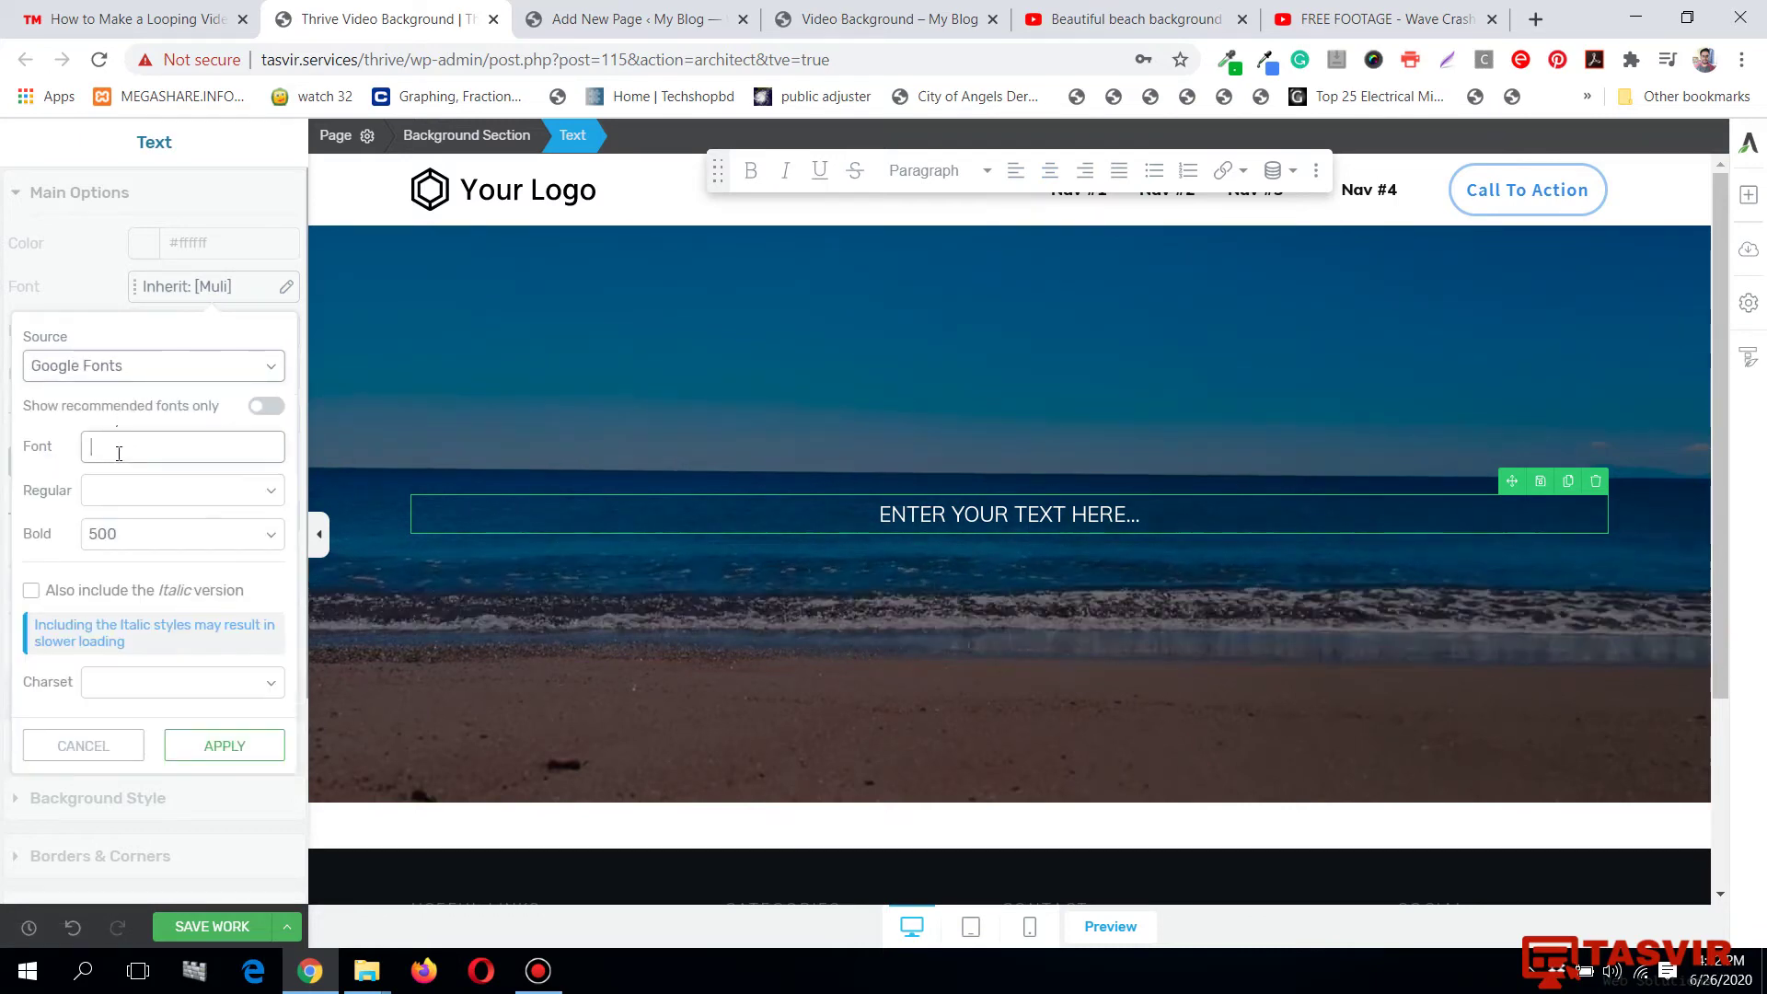
type("mont")
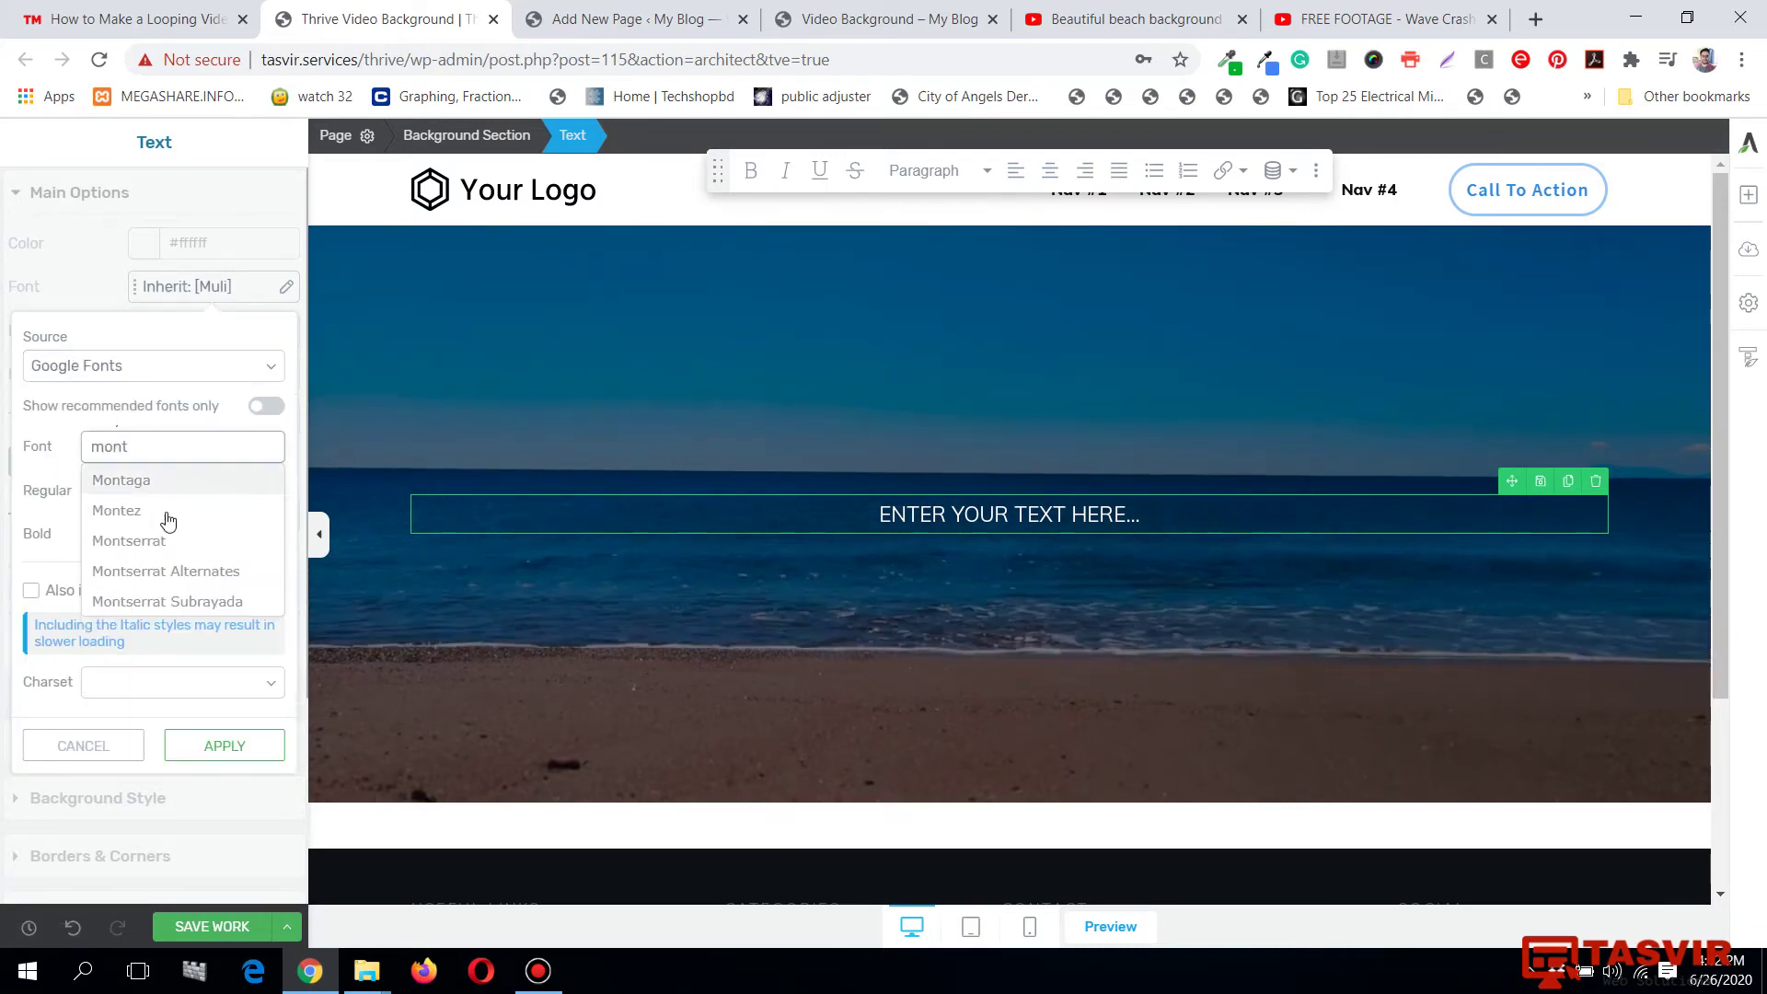
left_click(163, 541)
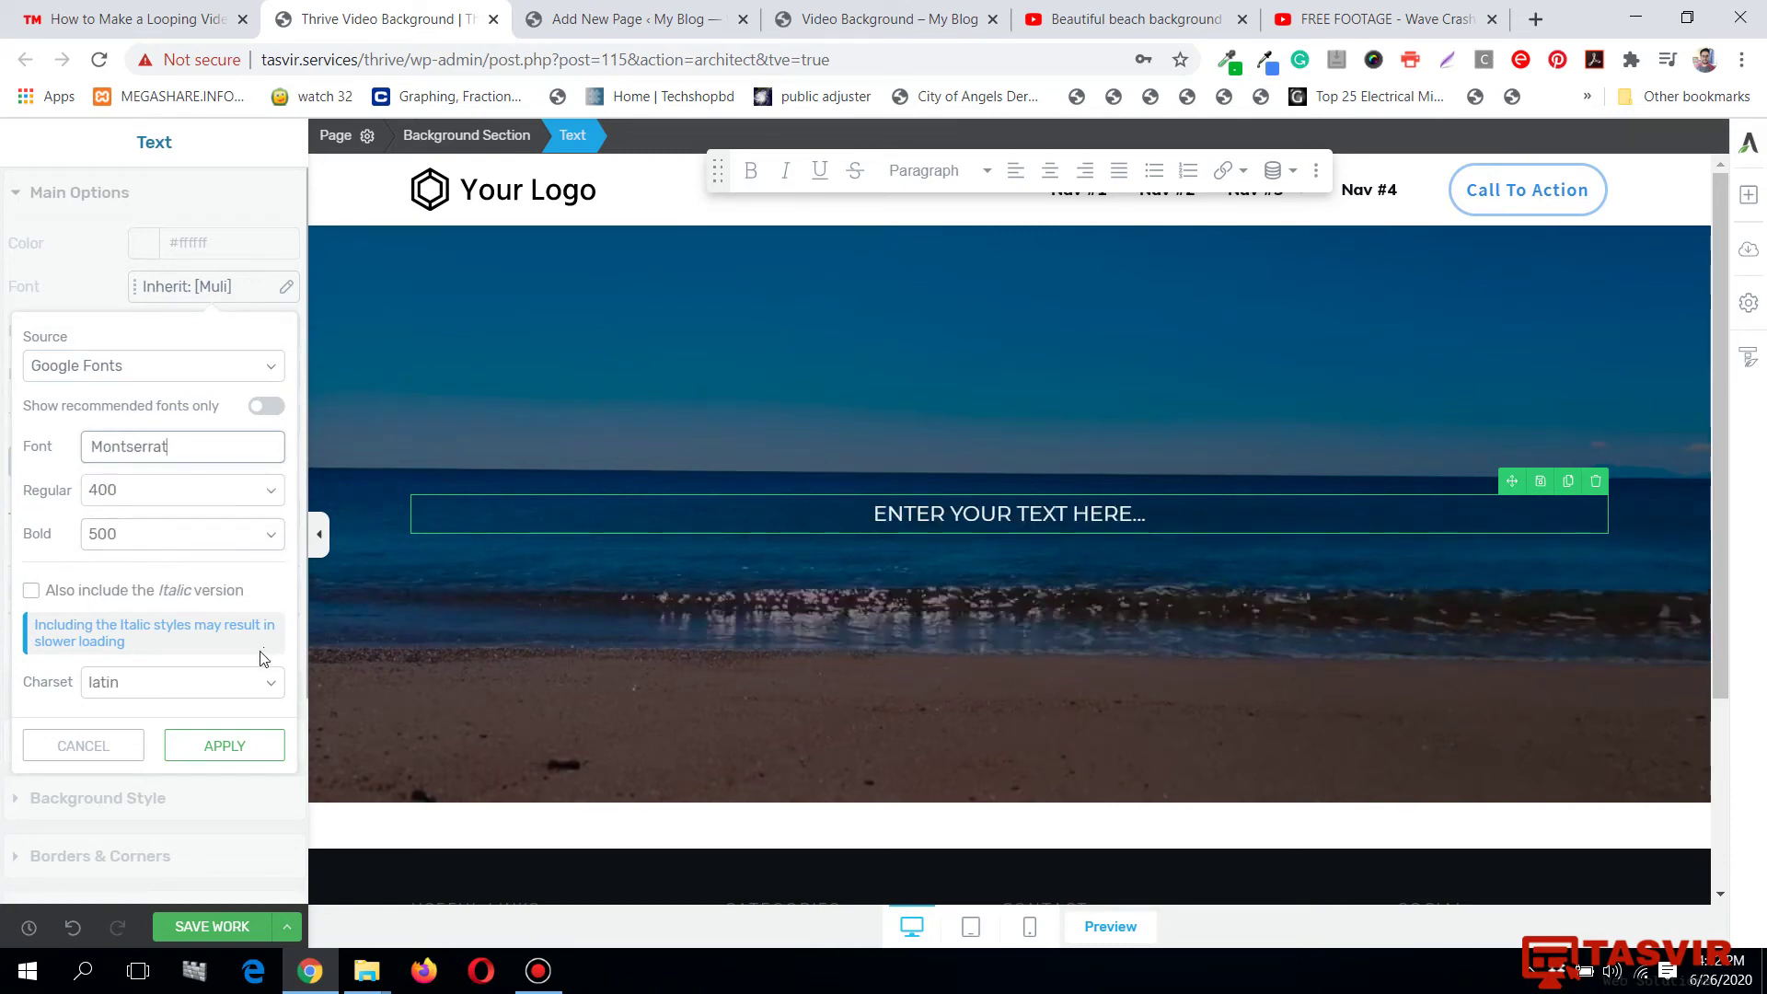
left_click(249, 746)
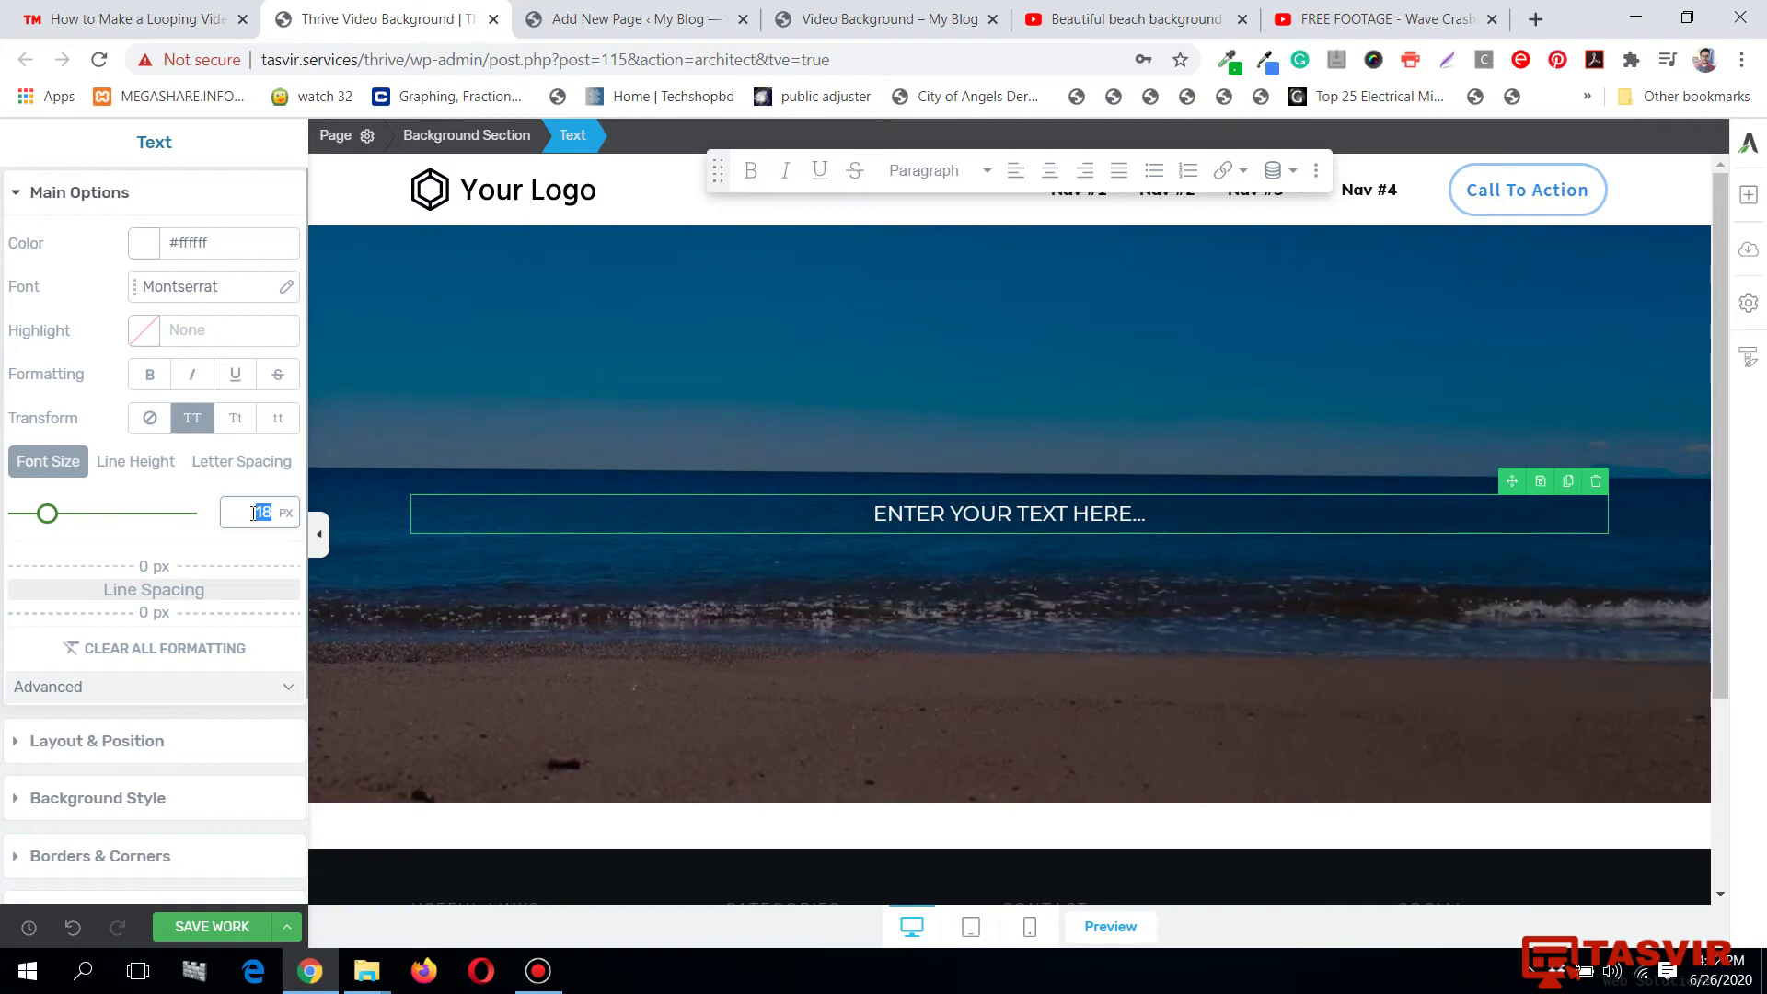
type("65")
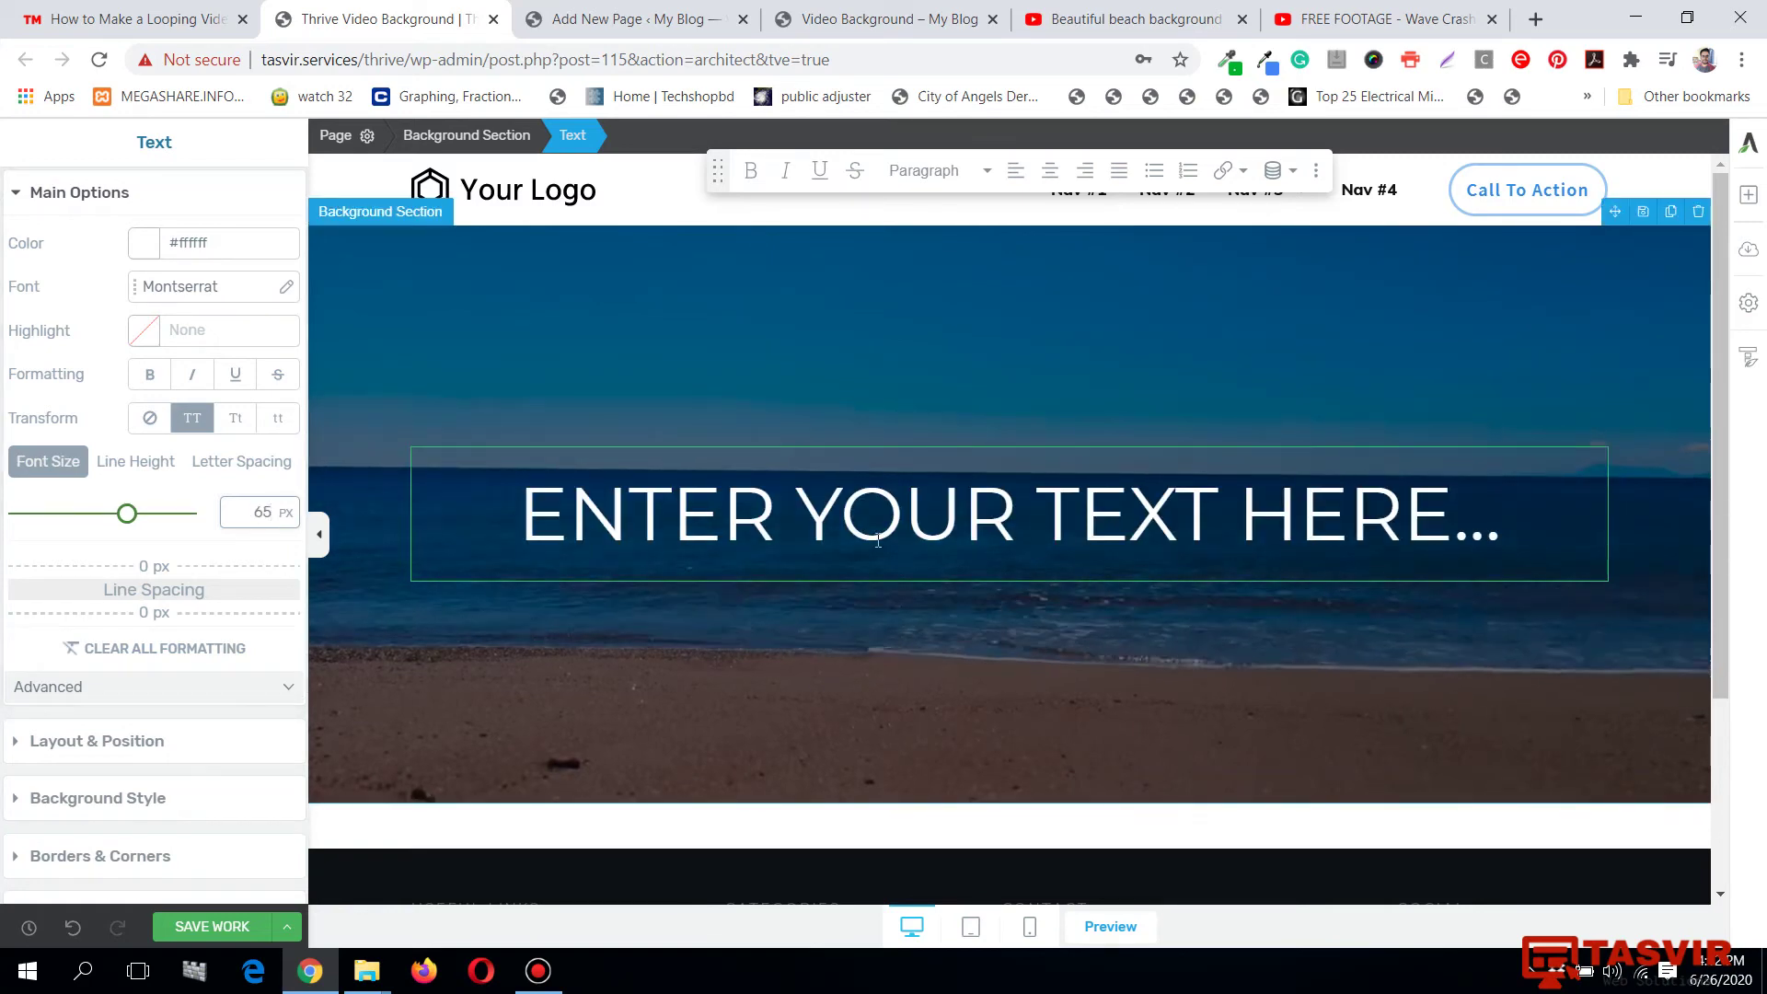
Replace the placeholder text in the background section with the heading "DESIRE TO LIVE".
triple_click(878, 541)
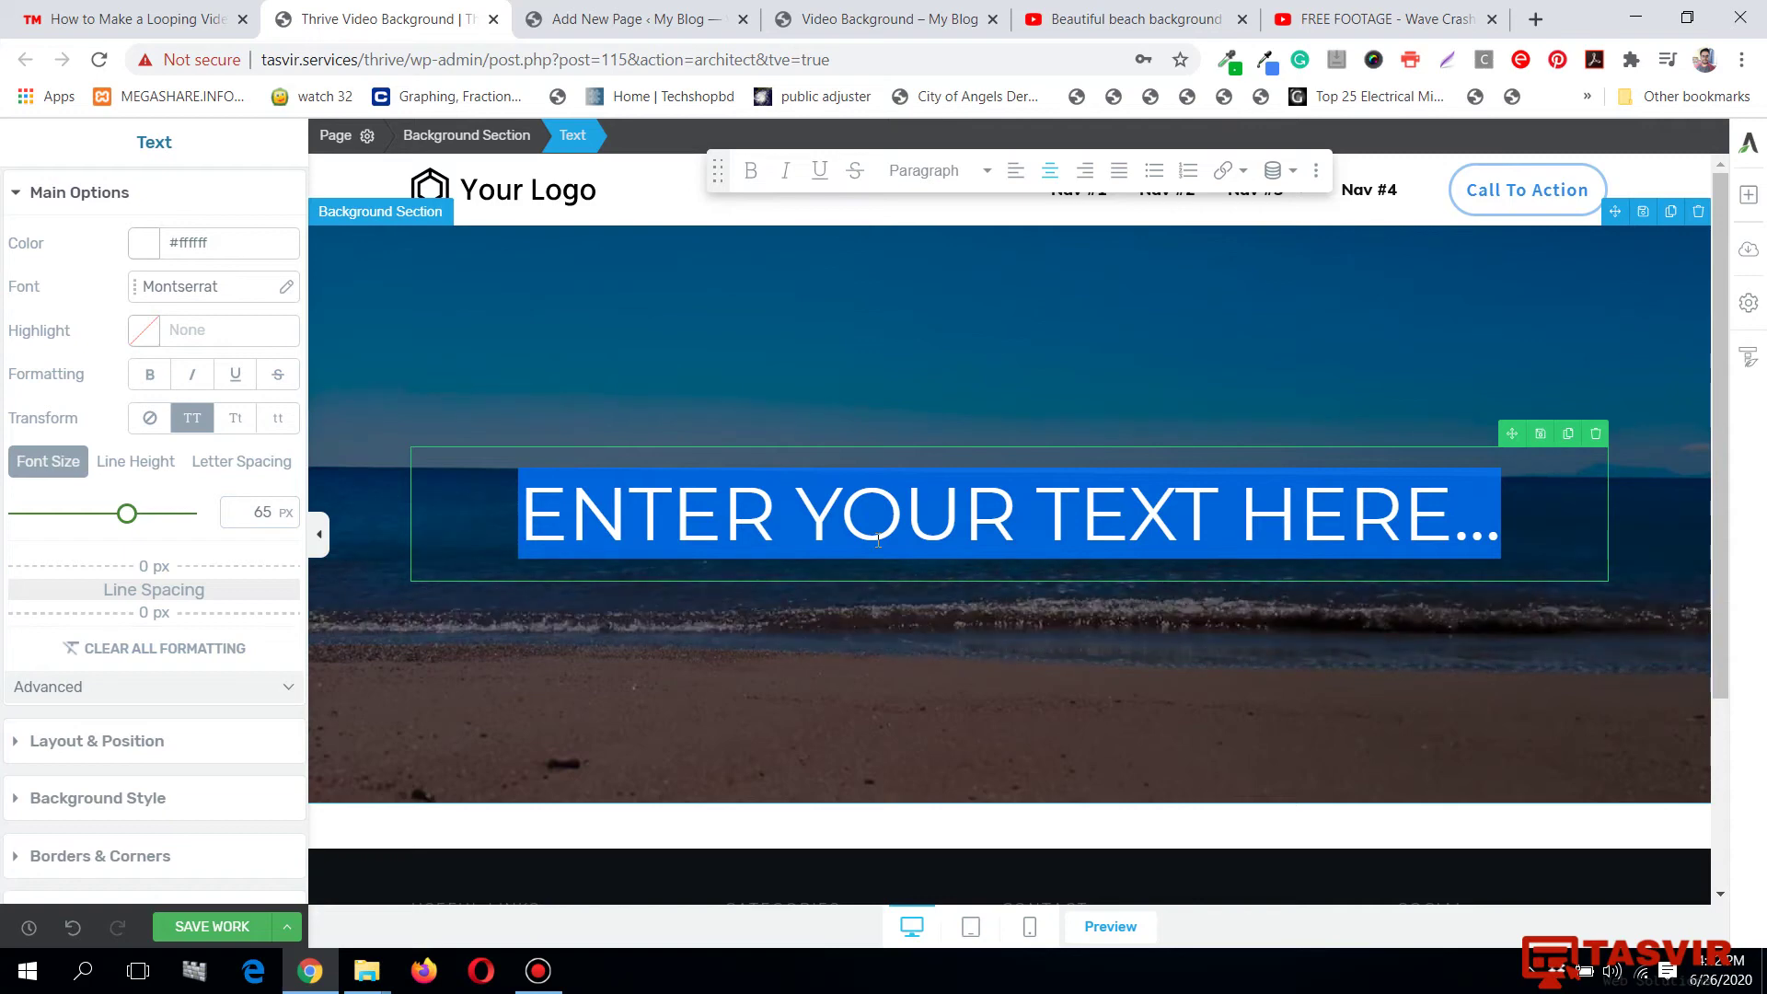
type("DESI")
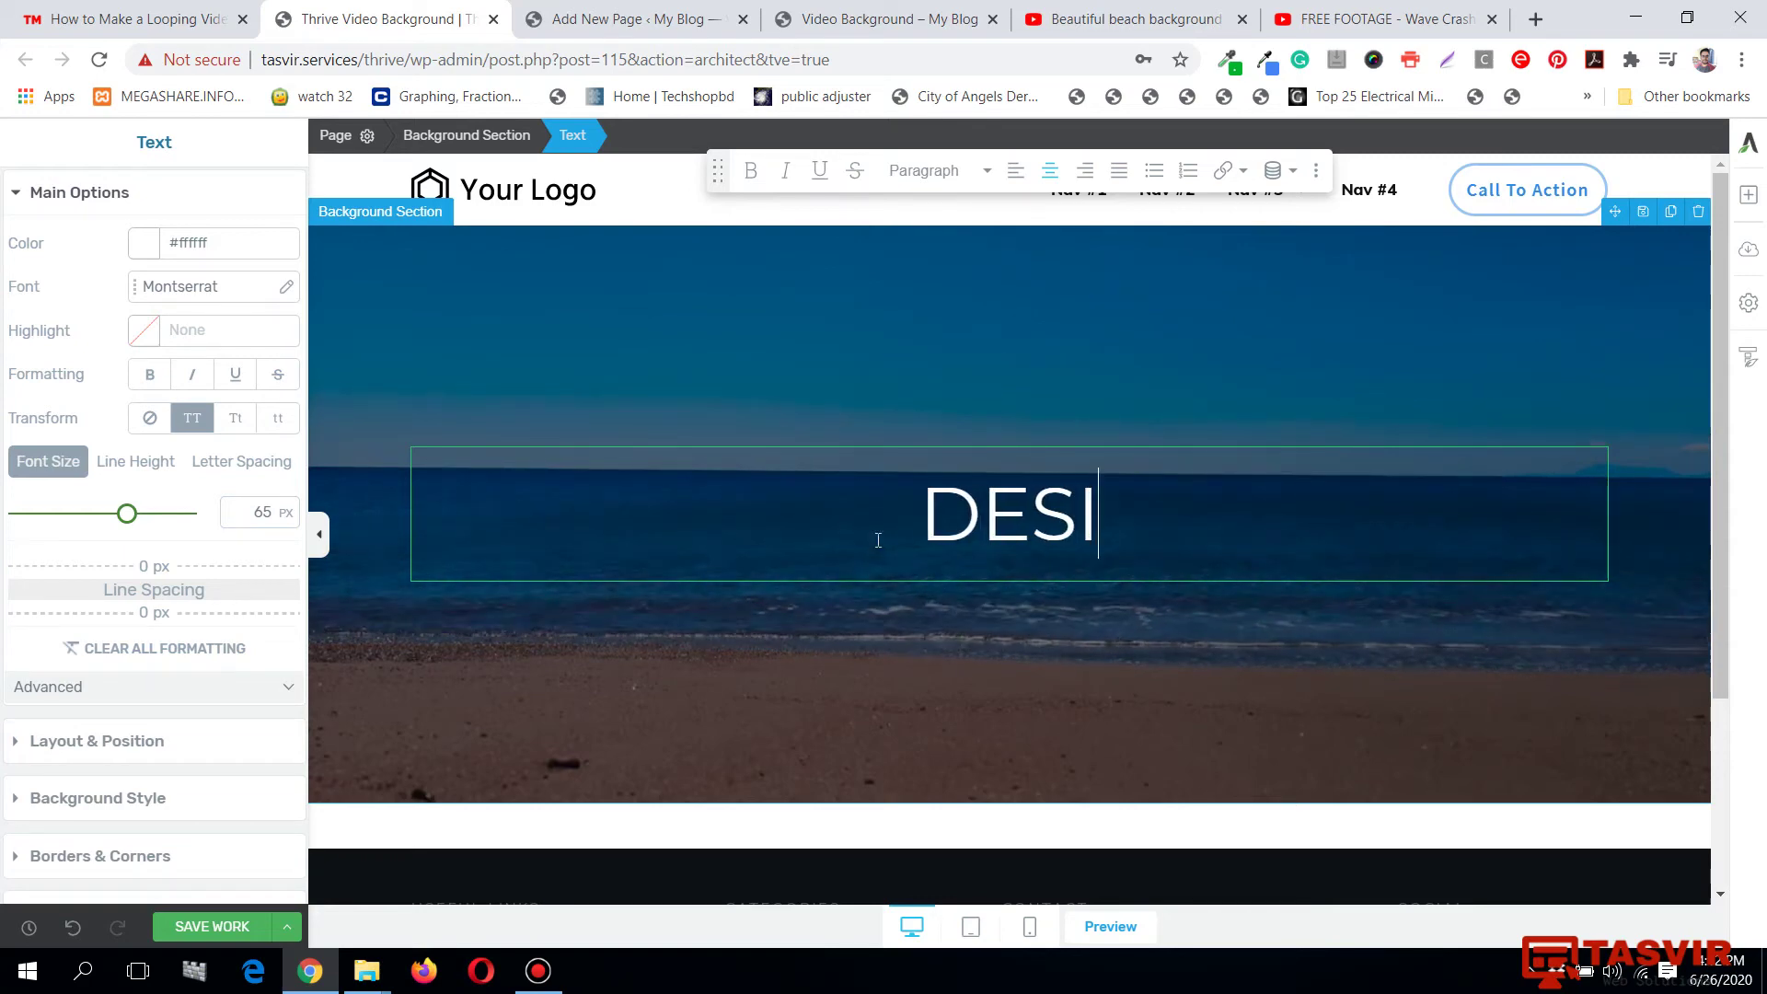
type("RE T")
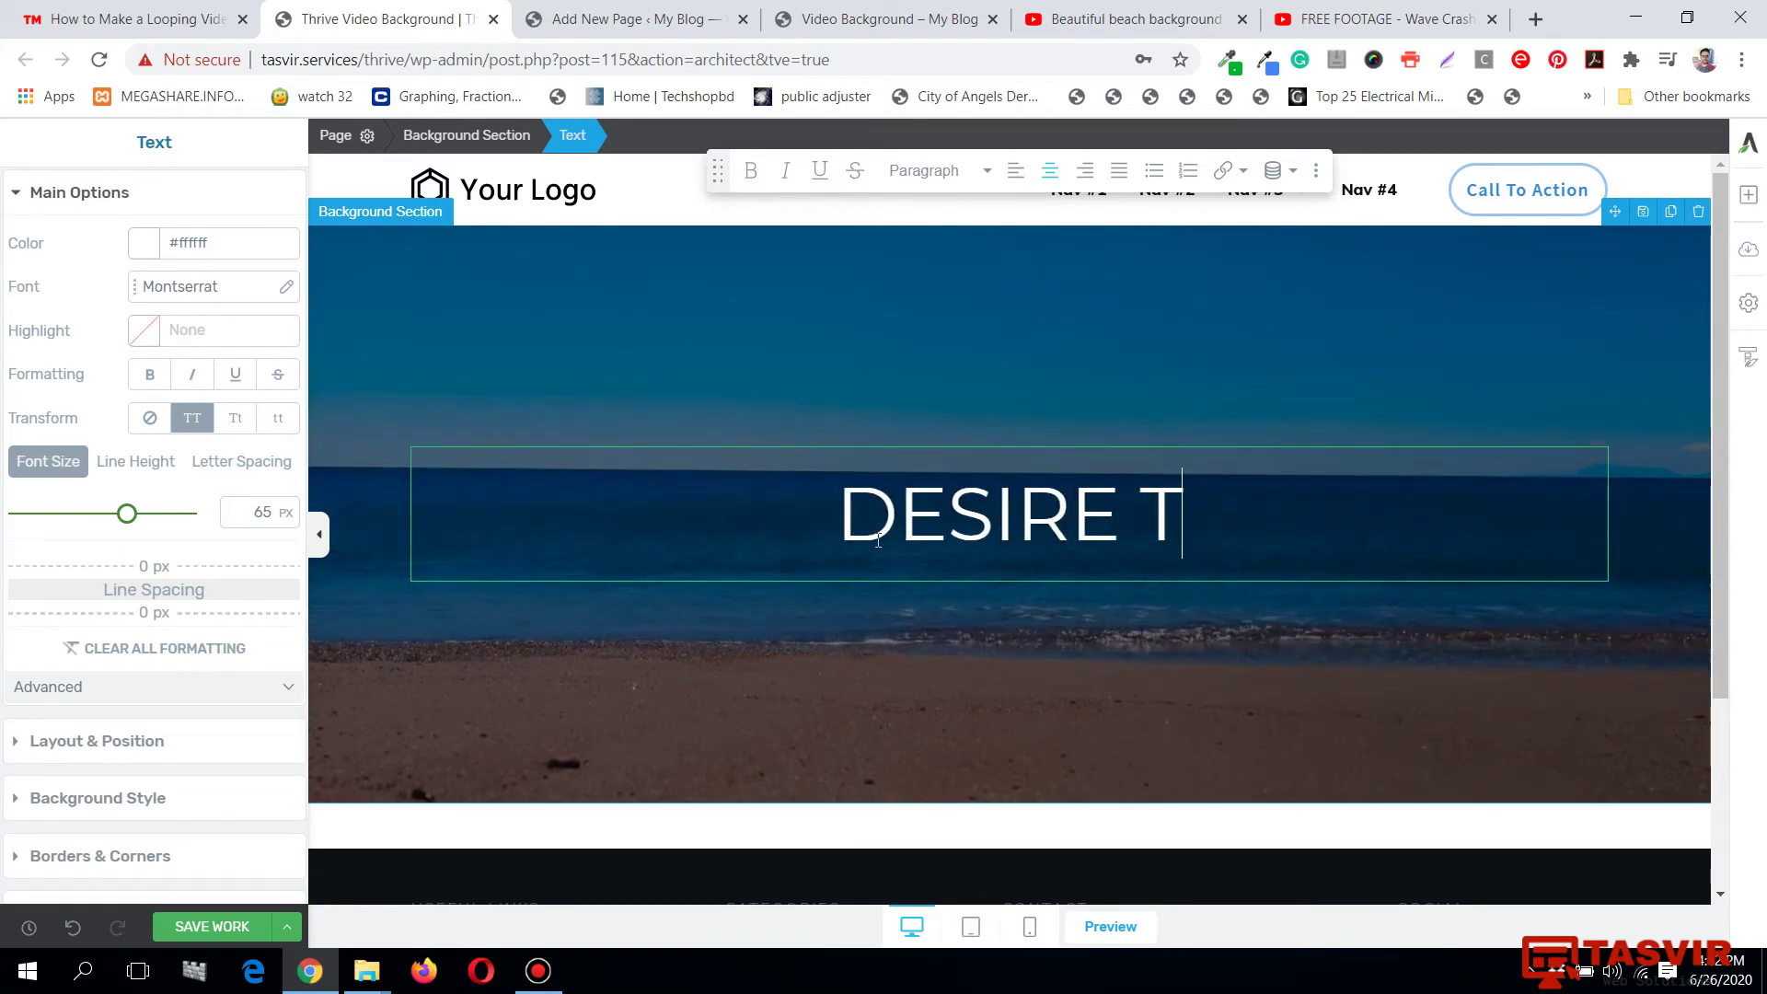
type("O LIVE")
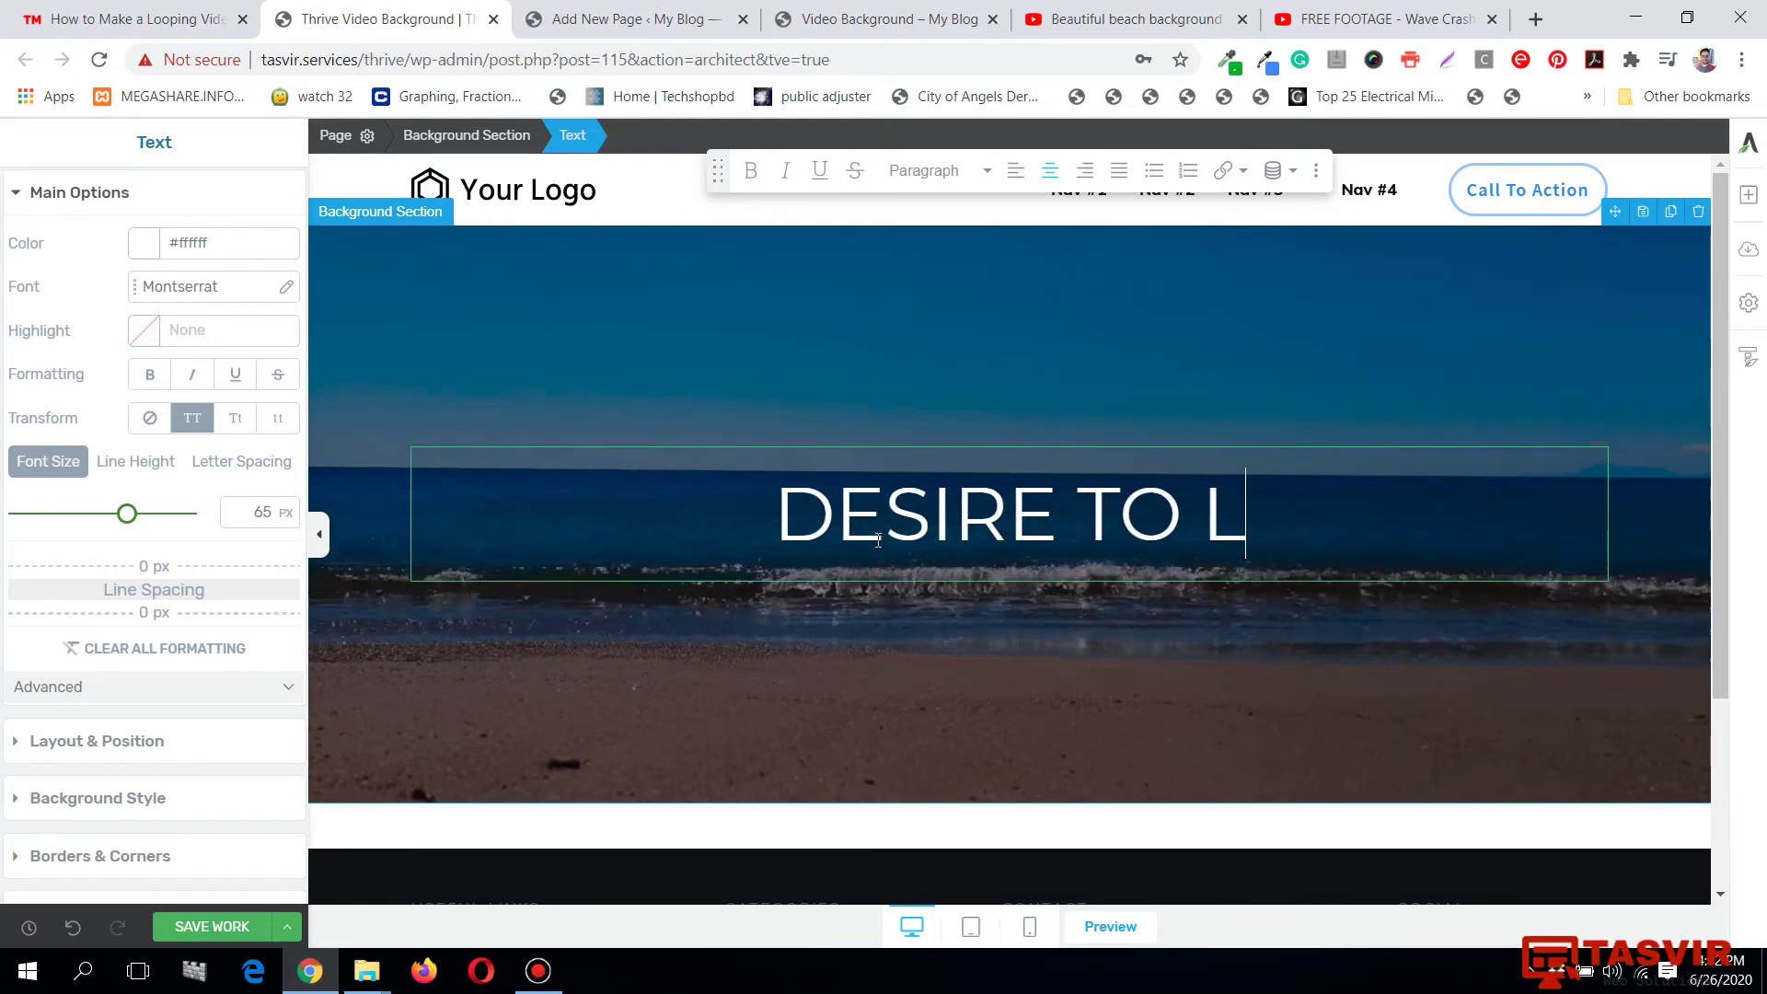
Compare the heading with the existing Video Background page without the editor sidebar, and save the work.
left_click(319, 532)
left_click(851, 398)
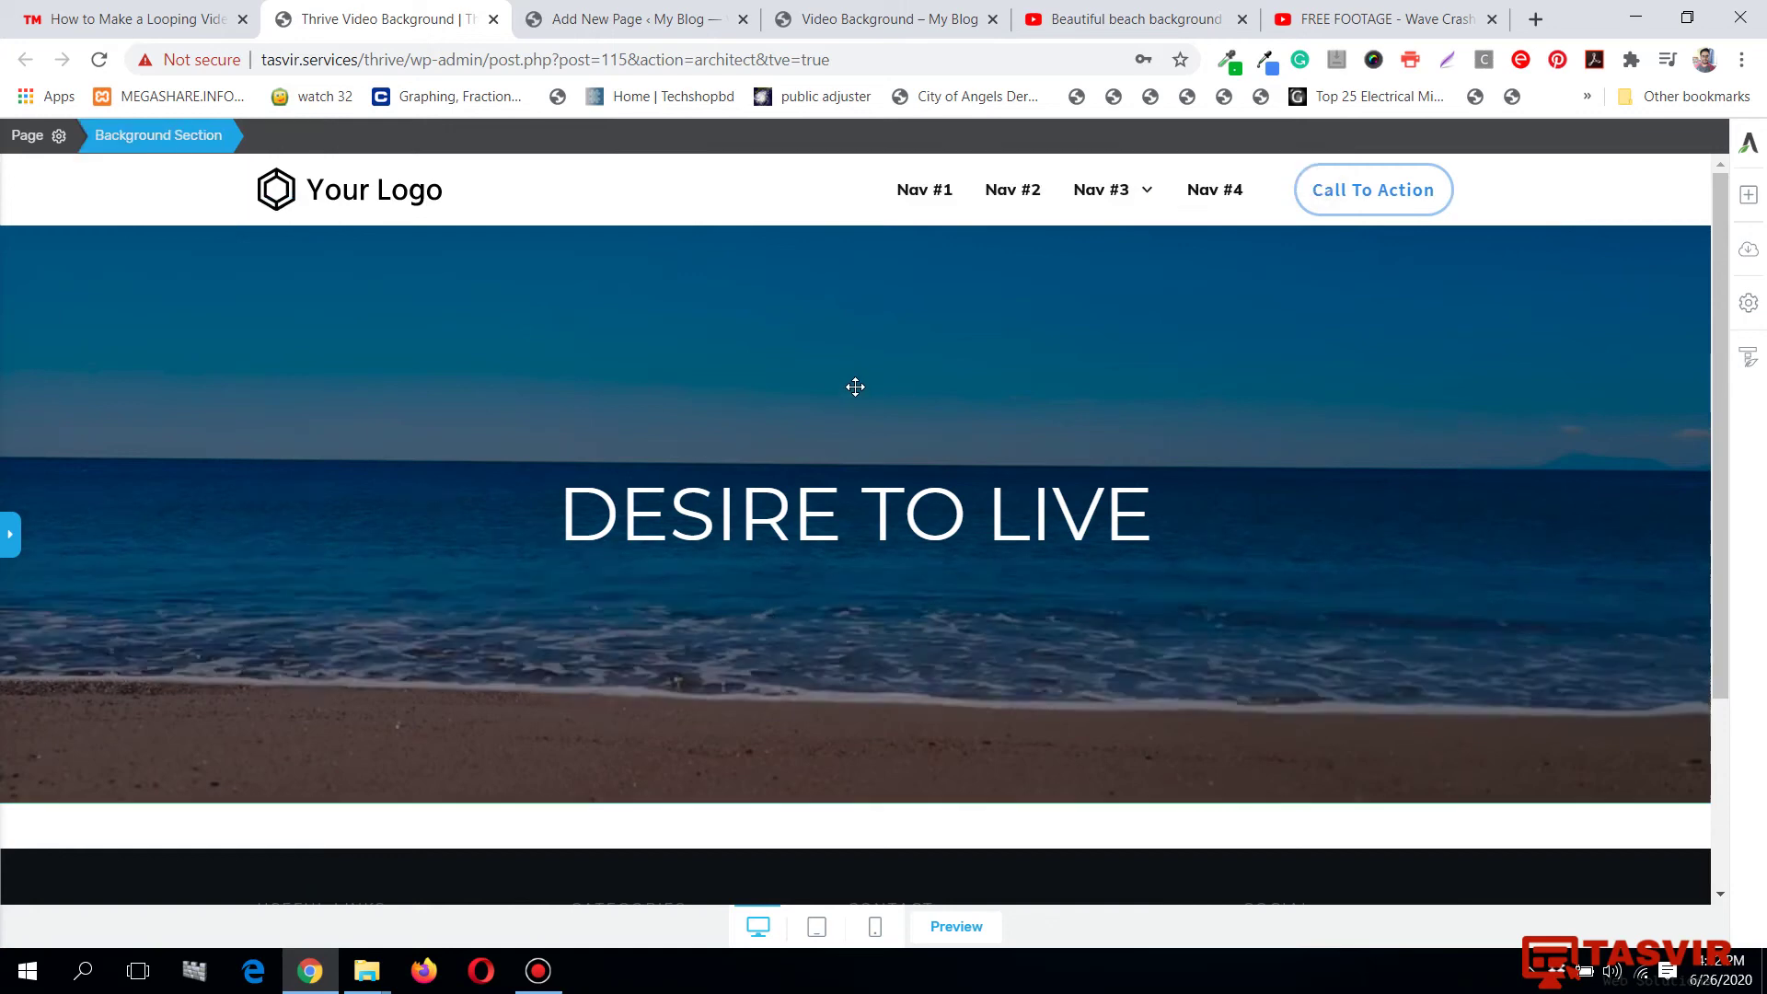
left_click(833, 23)
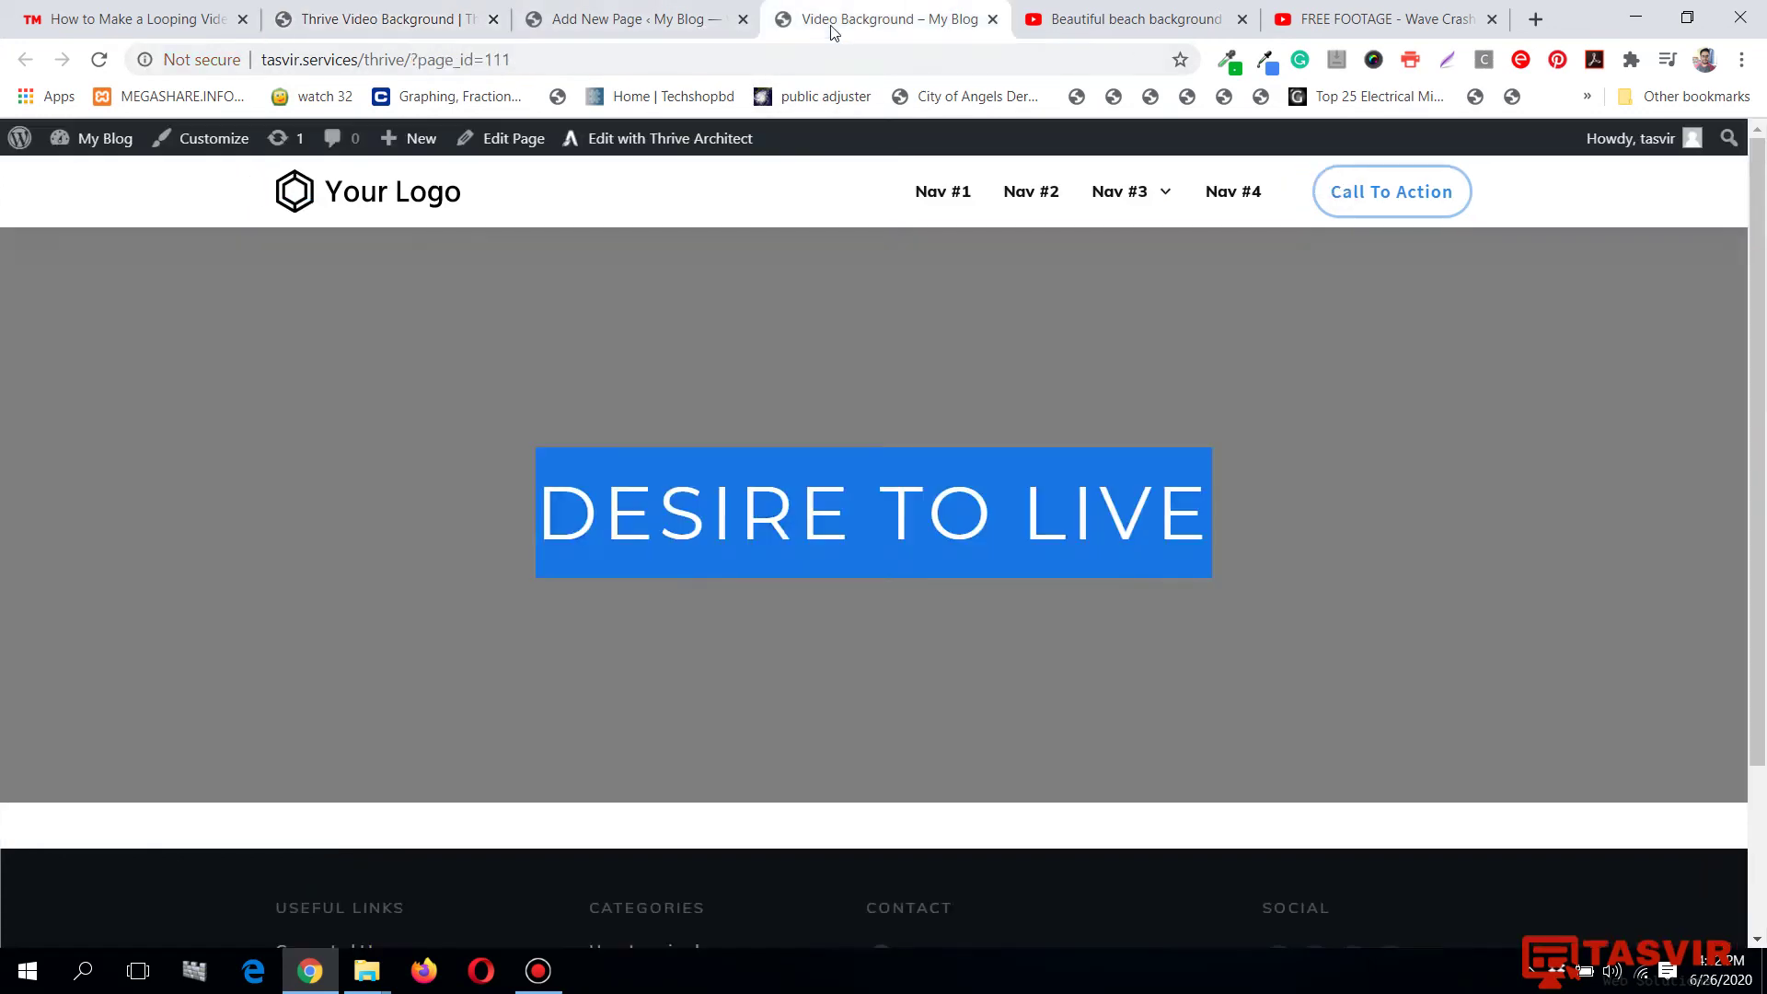
left_click(391, 9)
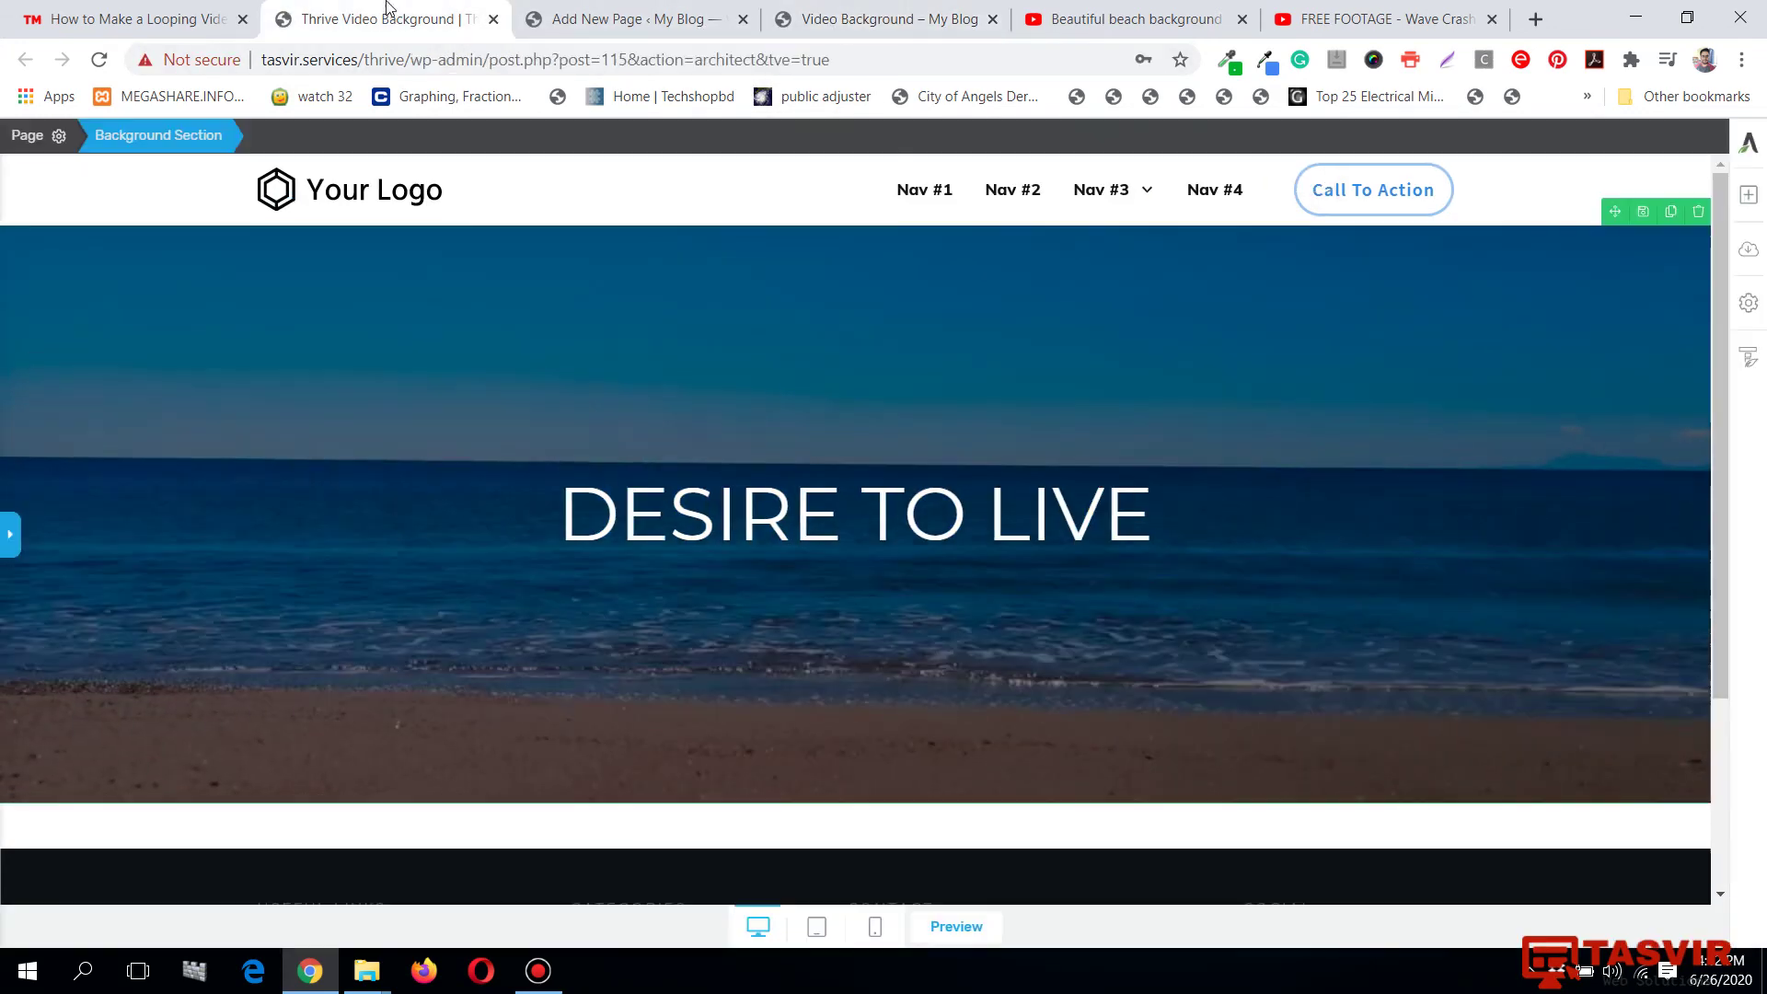
left_click(4, 548)
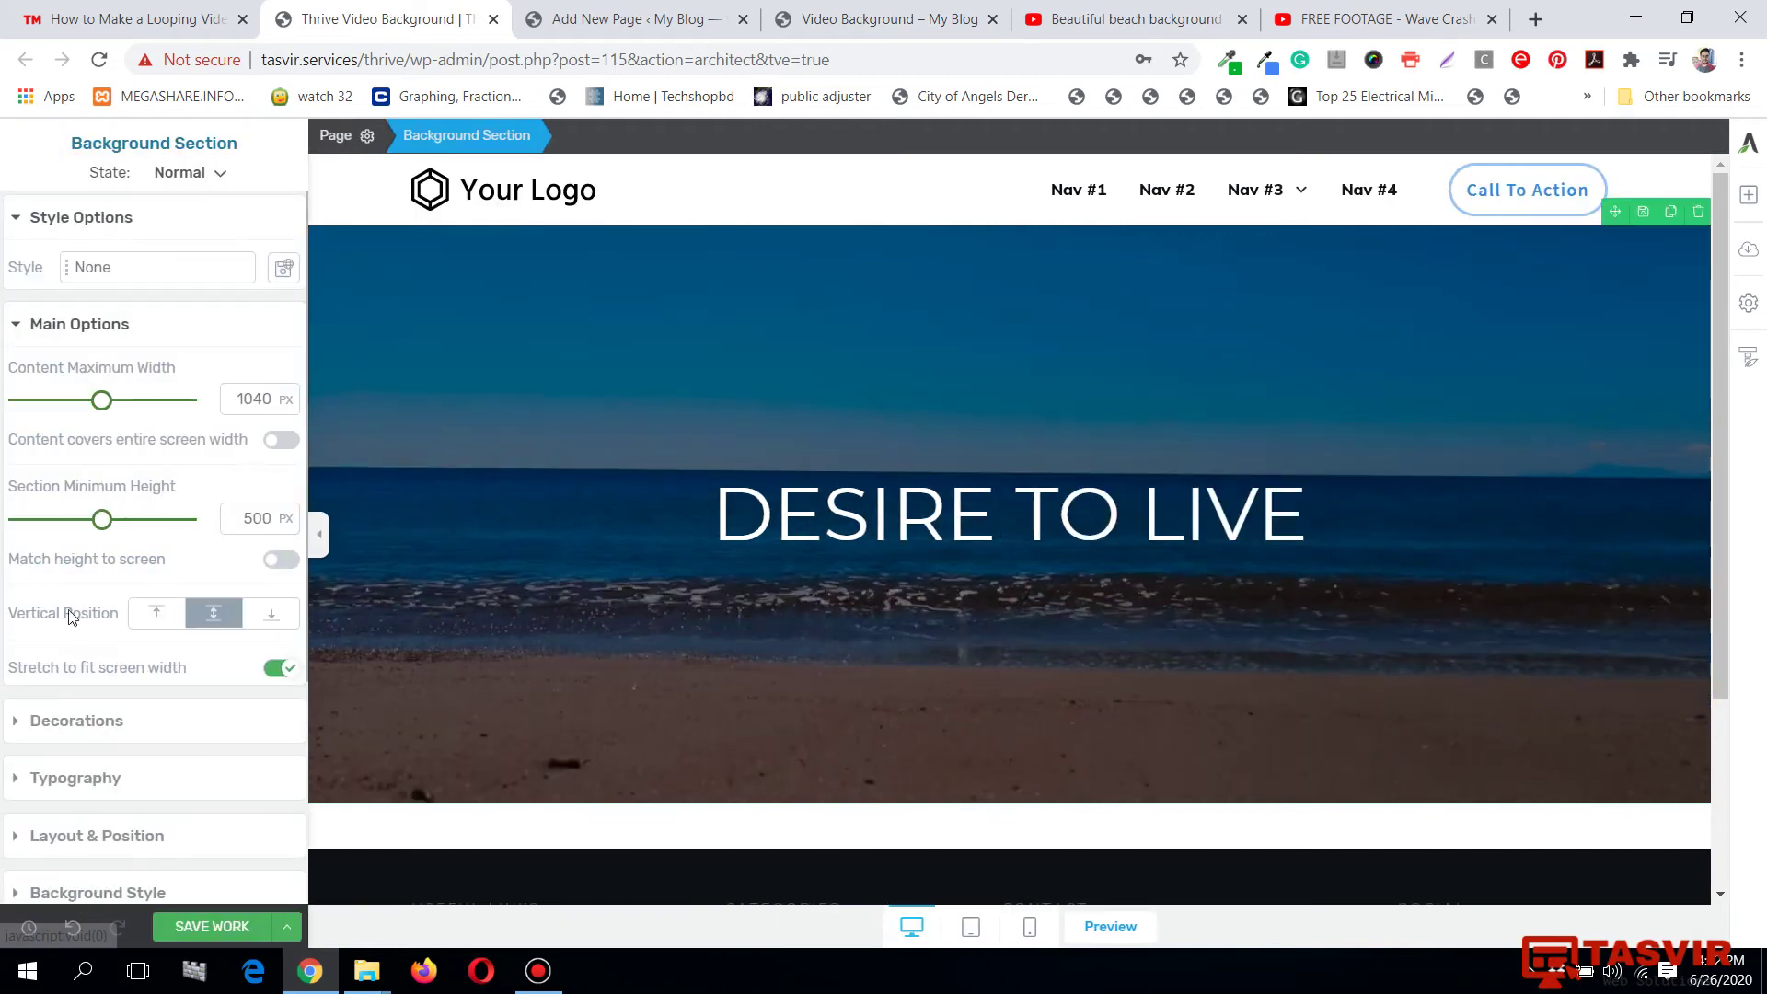
left_click(228, 935)
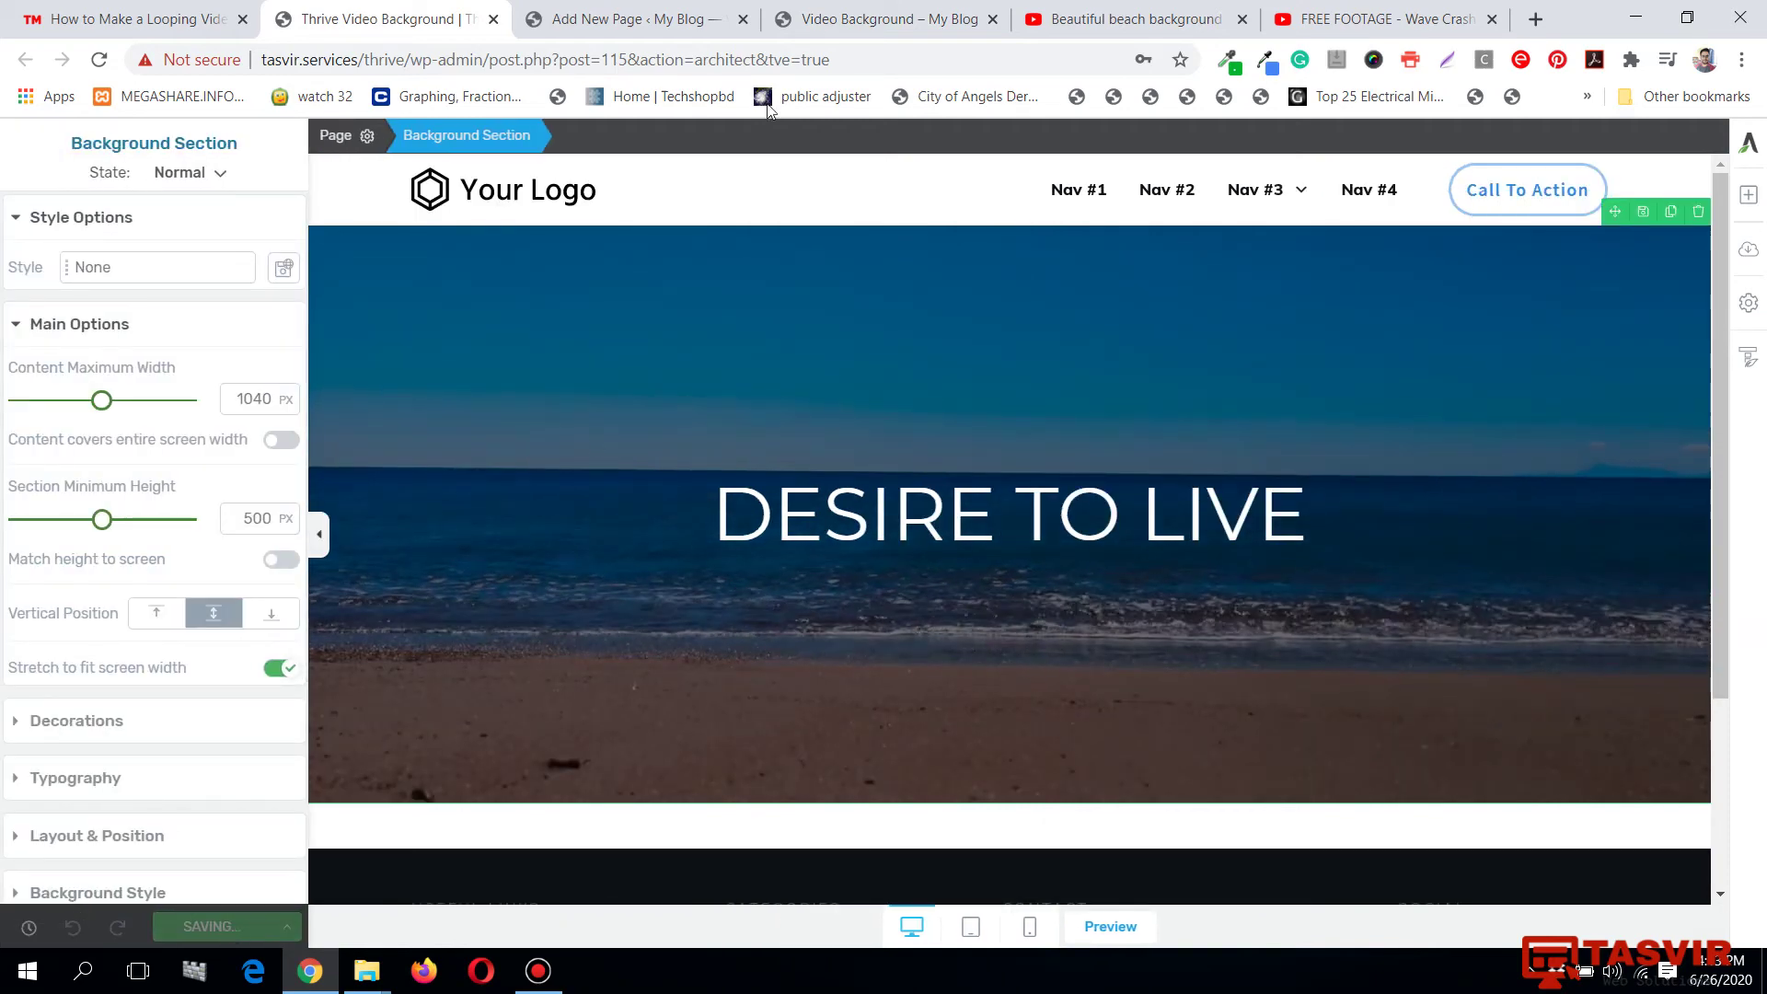
Check the tablet layout and set the heading's font size to 33 px in the mobile layout.
left_click(971, 928)
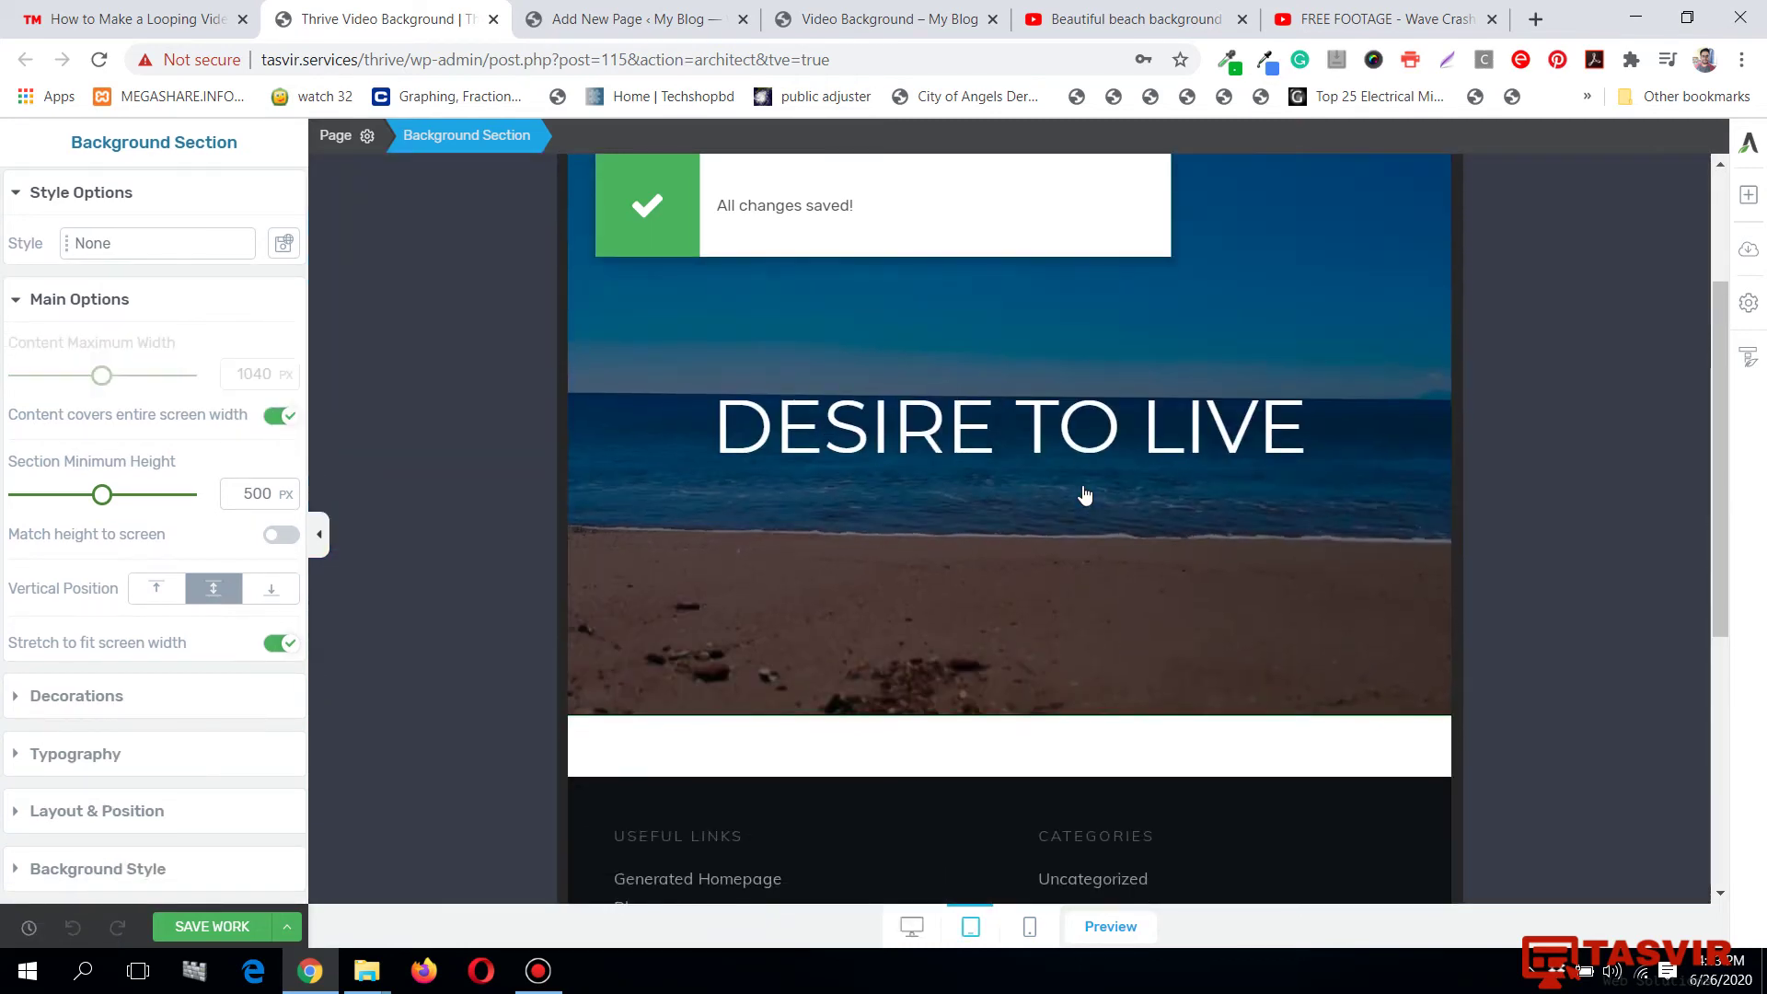
left_click(1030, 928)
left_click(1098, 586)
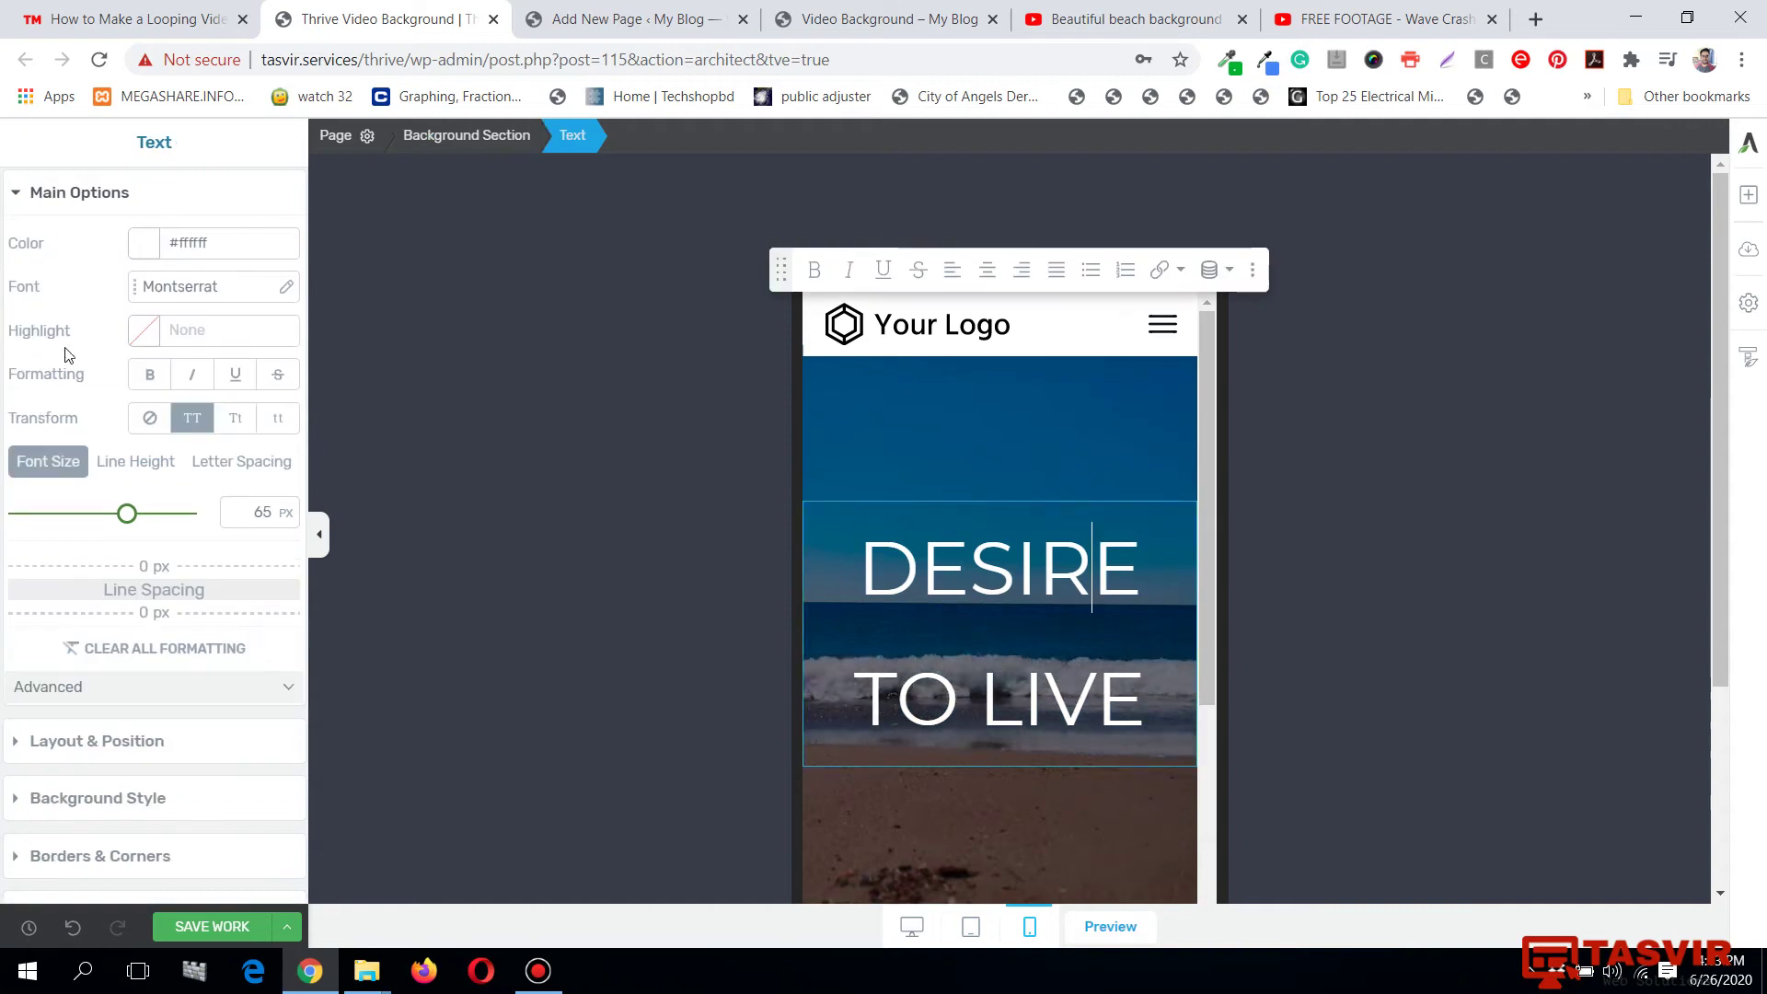
left_click_drag(127, 517, 75, 518)
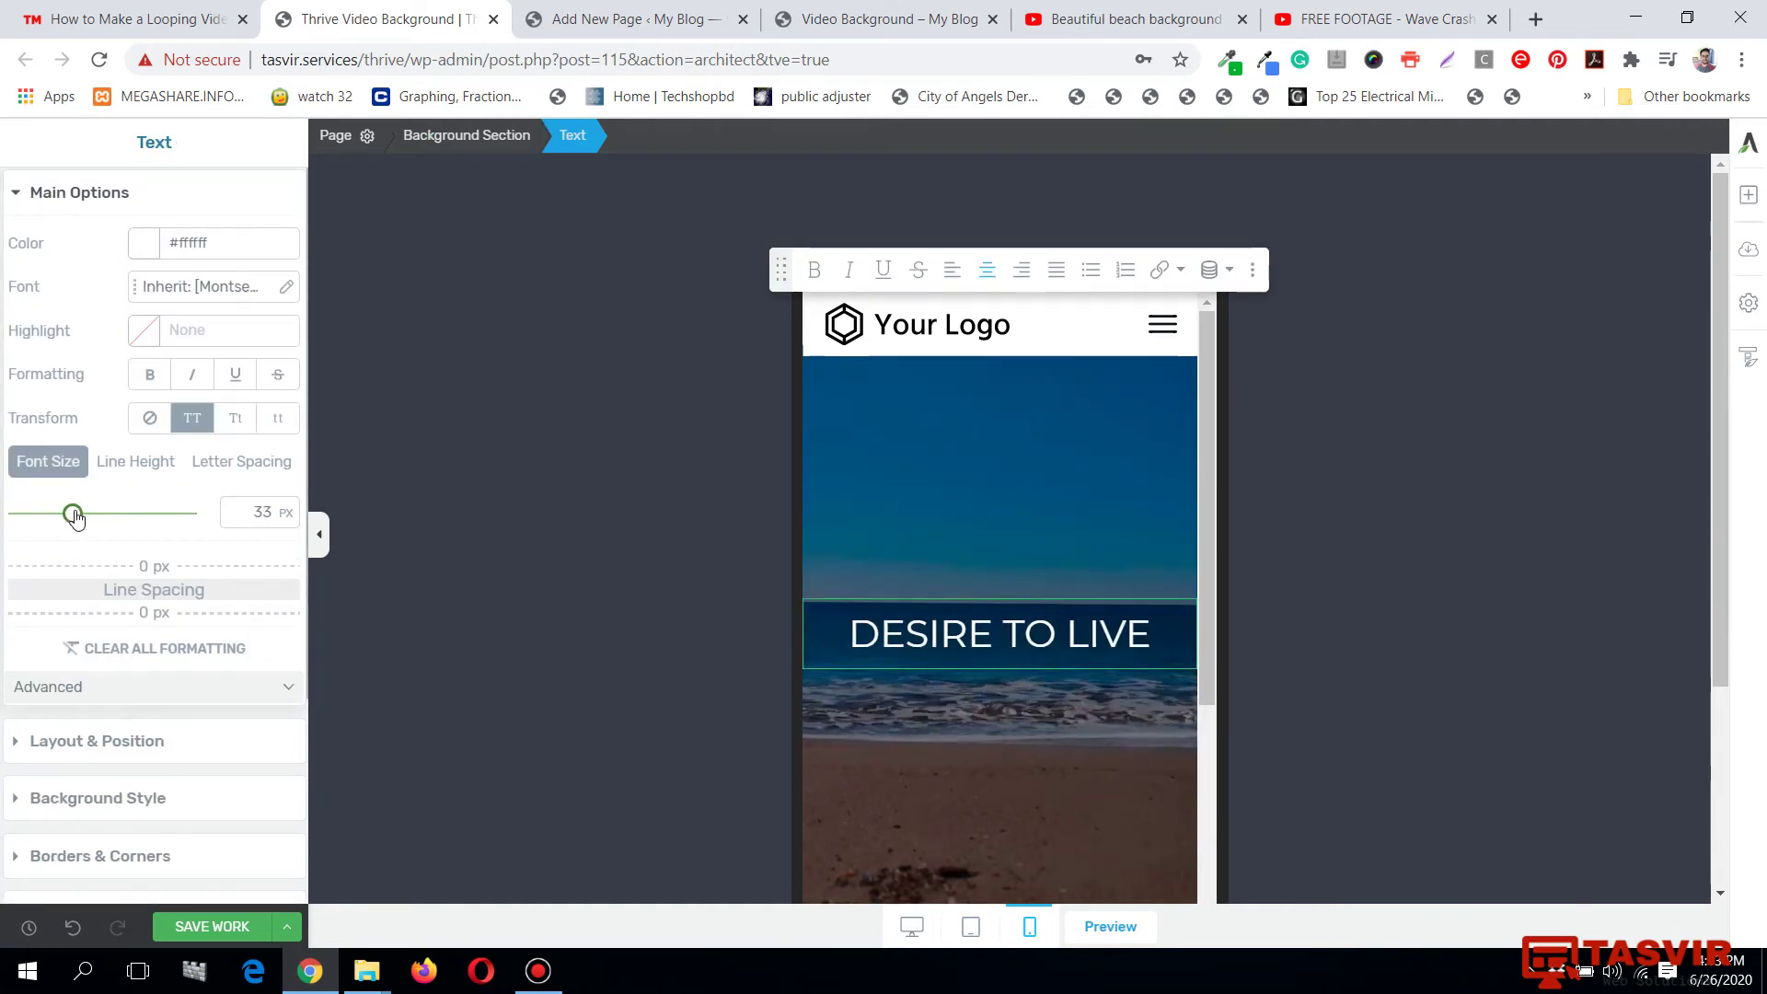
Set the background section's minimum height to 269 px for mobile, and save the work from the desktop layout.
left_click(824, 435)
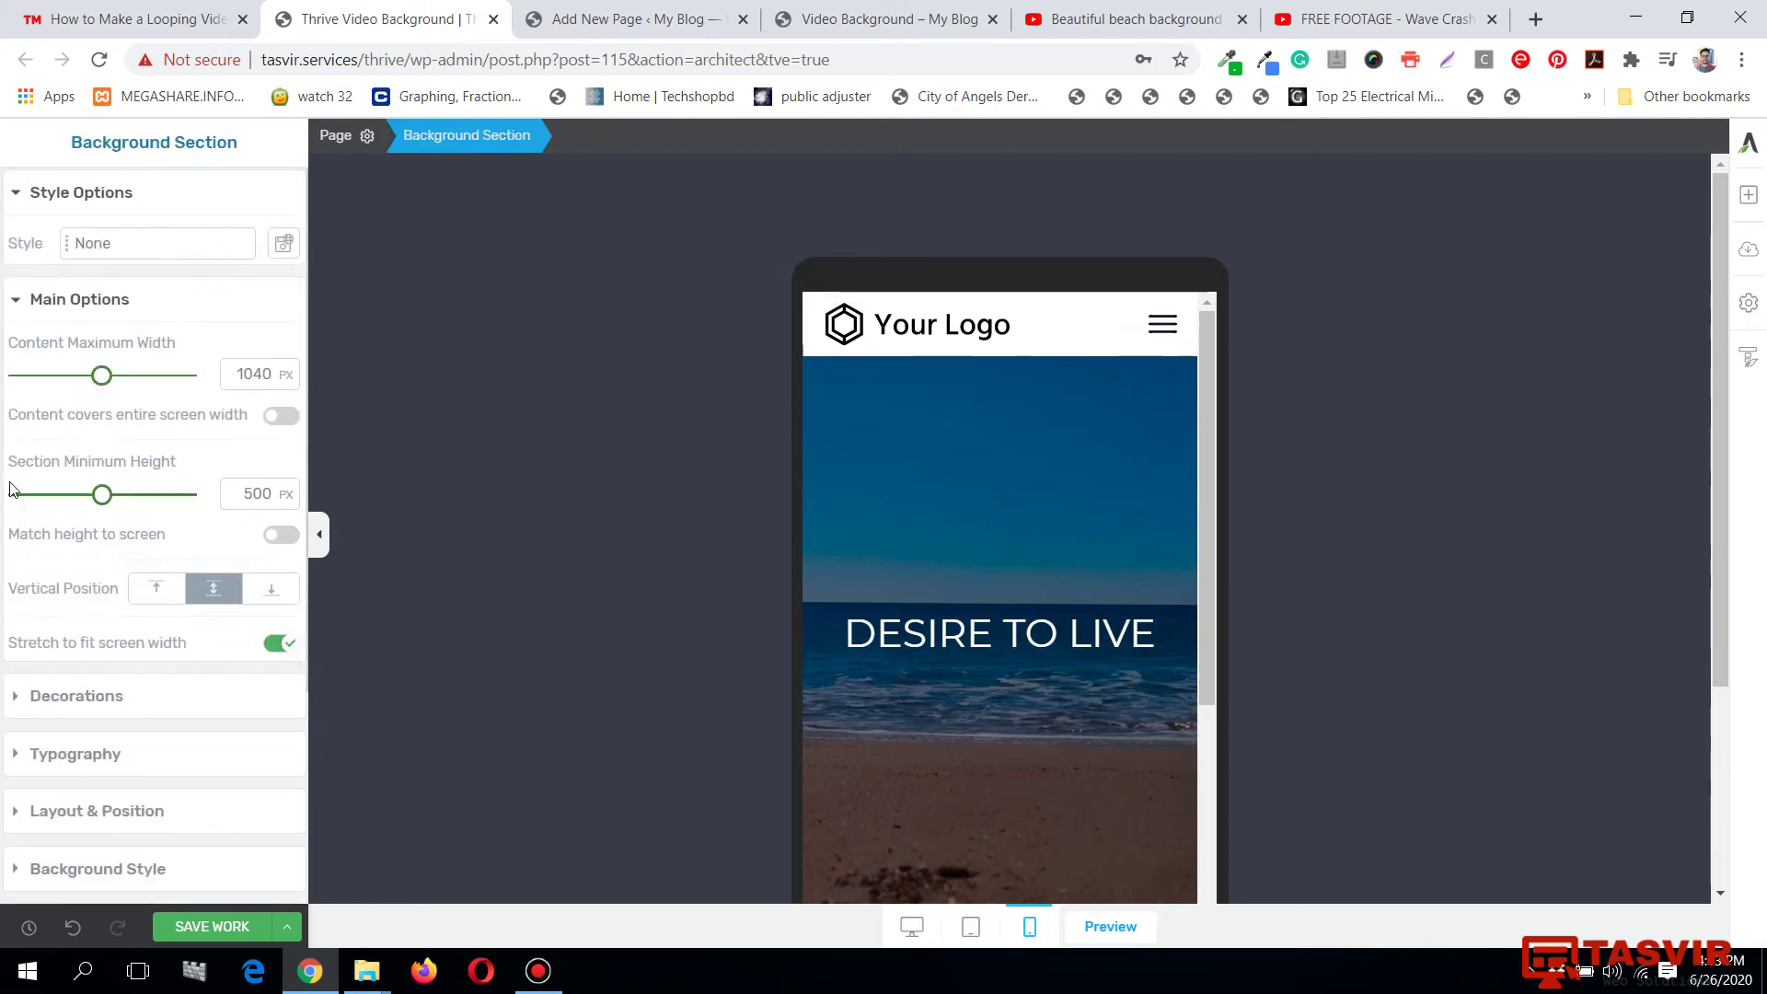
left_click_drag(102, 497, 63, 496)
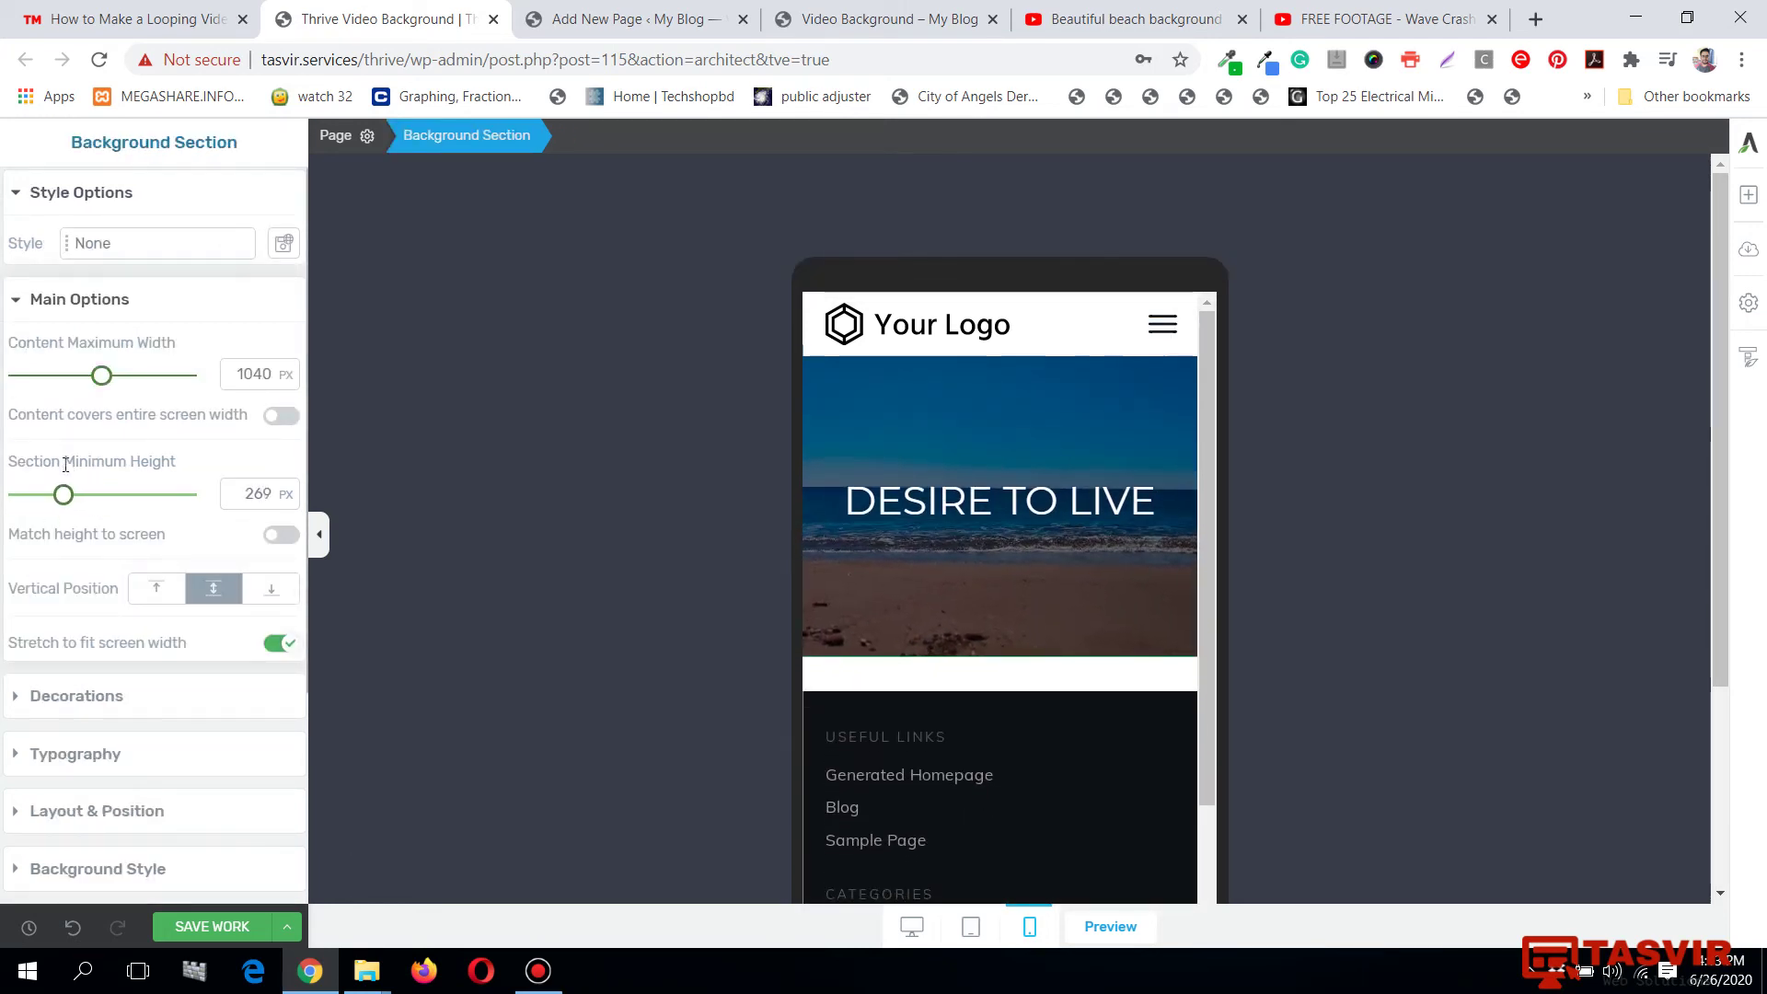
left_click(971, 934)
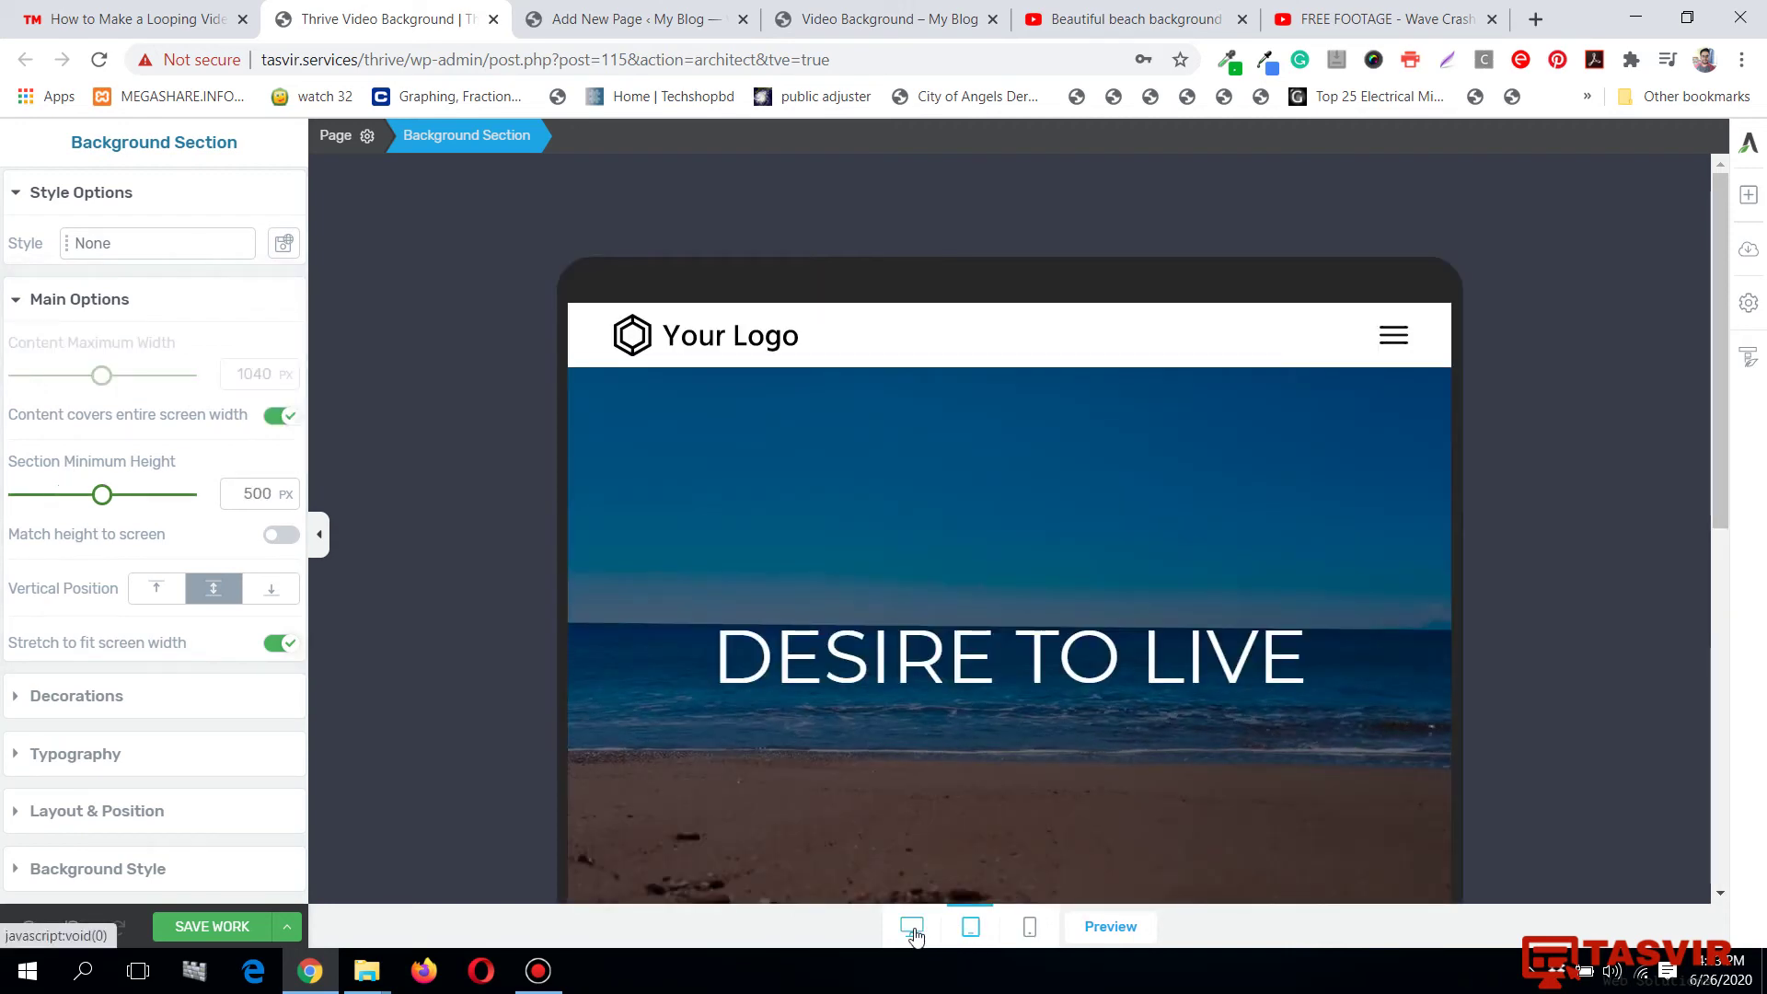
left_click(911, 927)
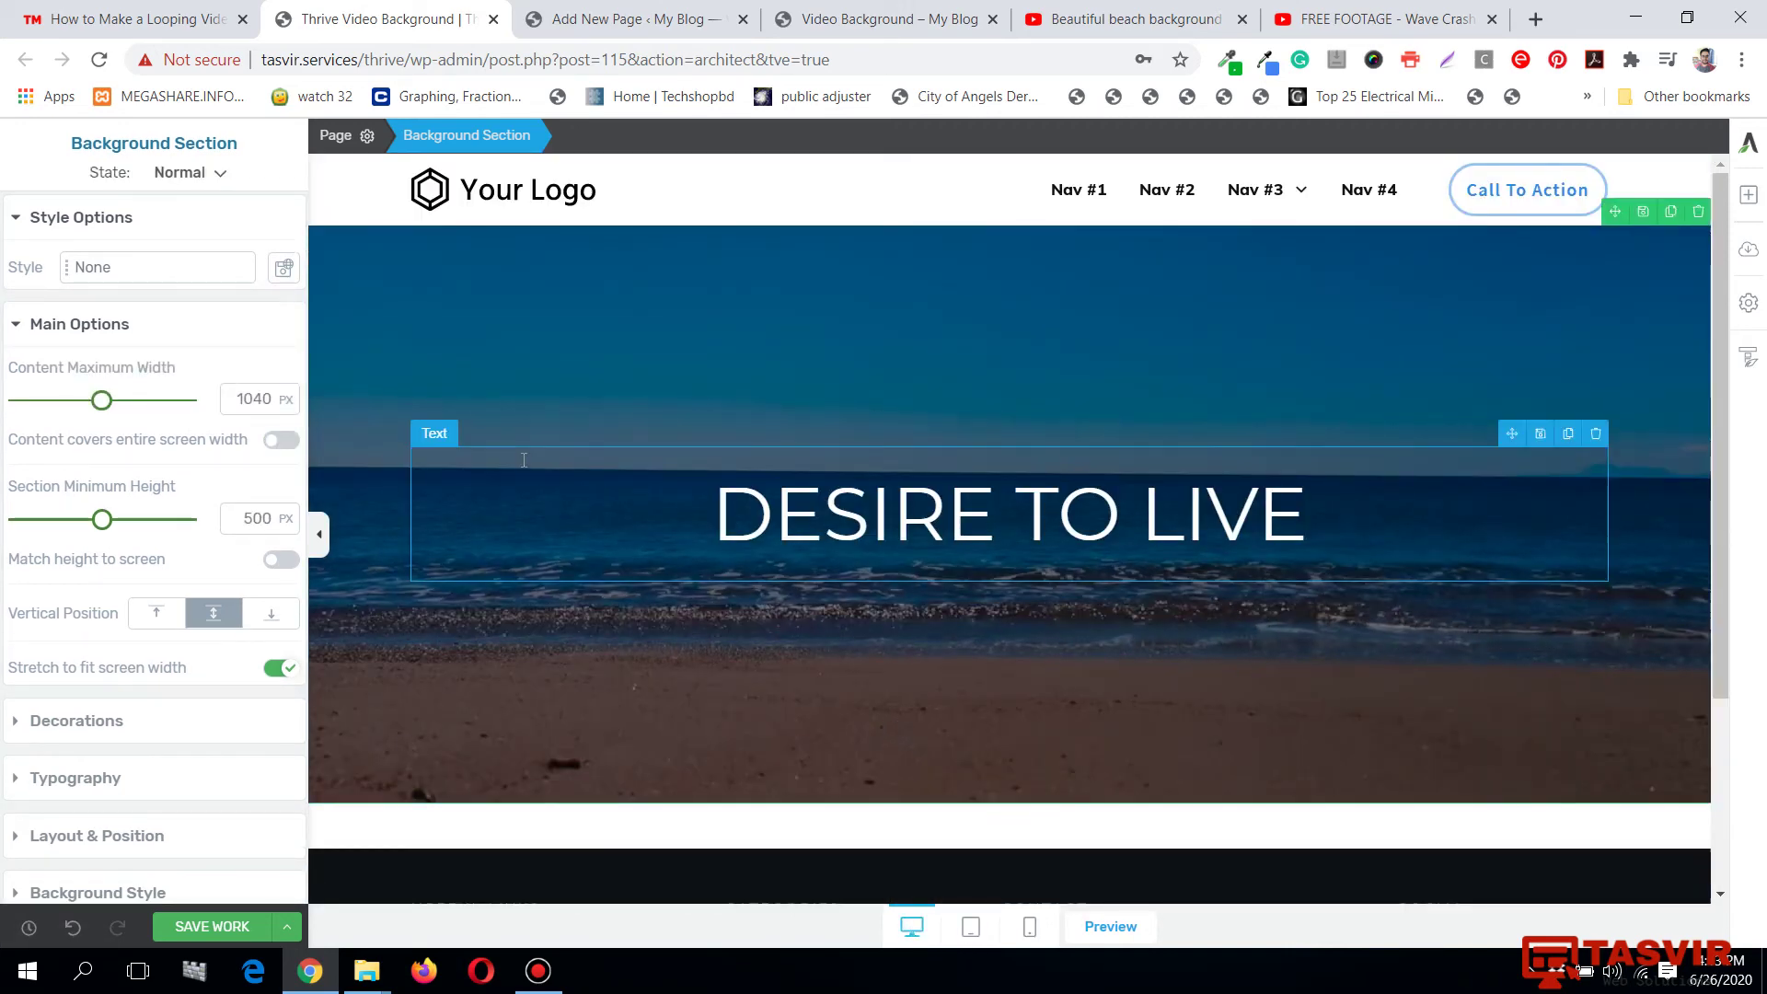
left_click(196, 926)
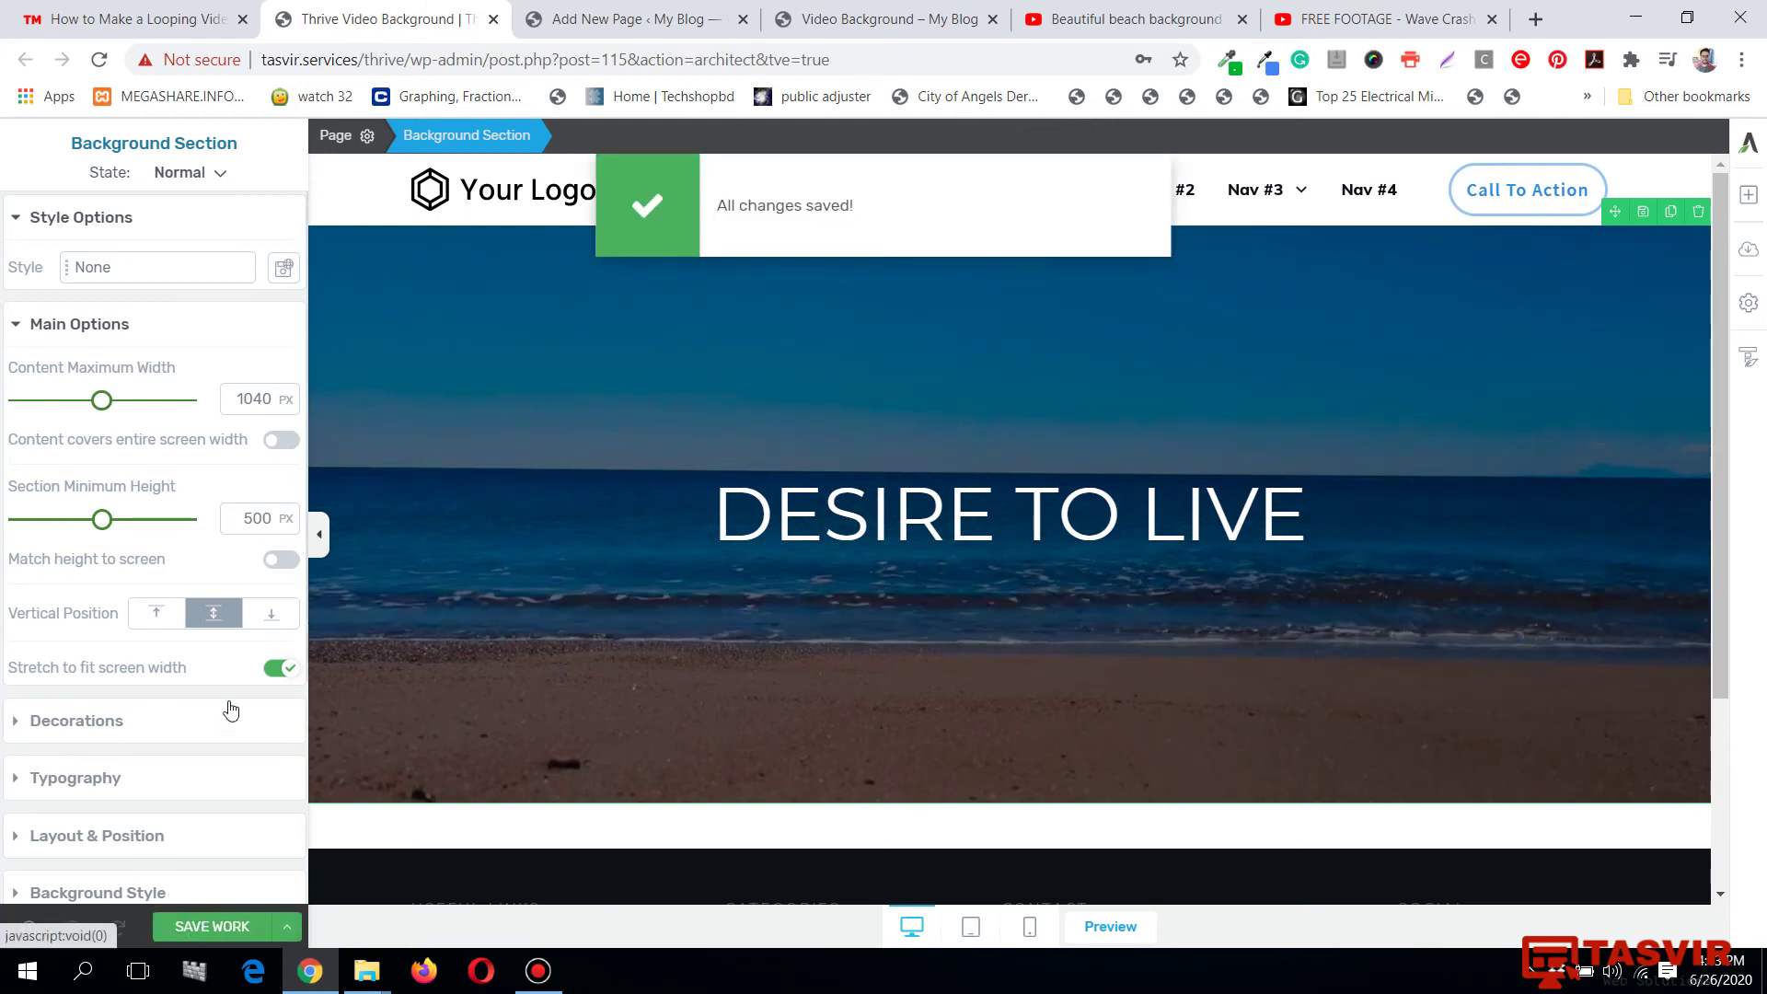
Add a Content Box below the video background section and show its settings.
left_click(321, 530)
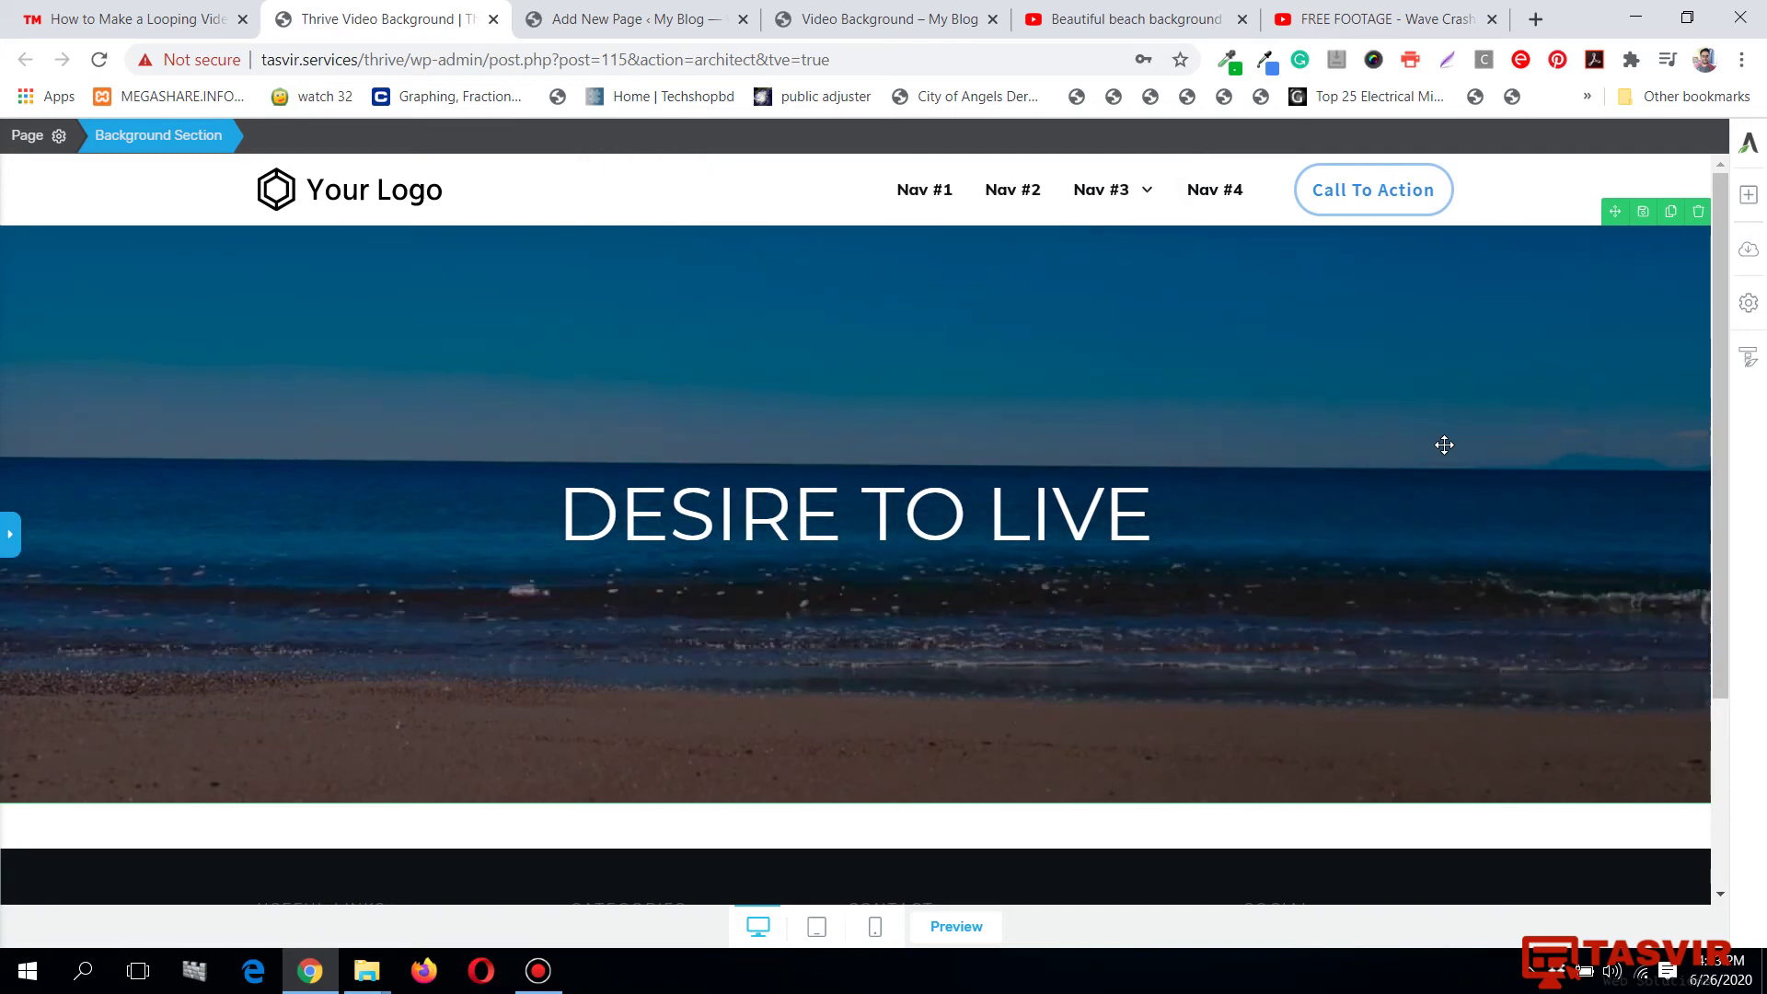
left_click(1748, 194)
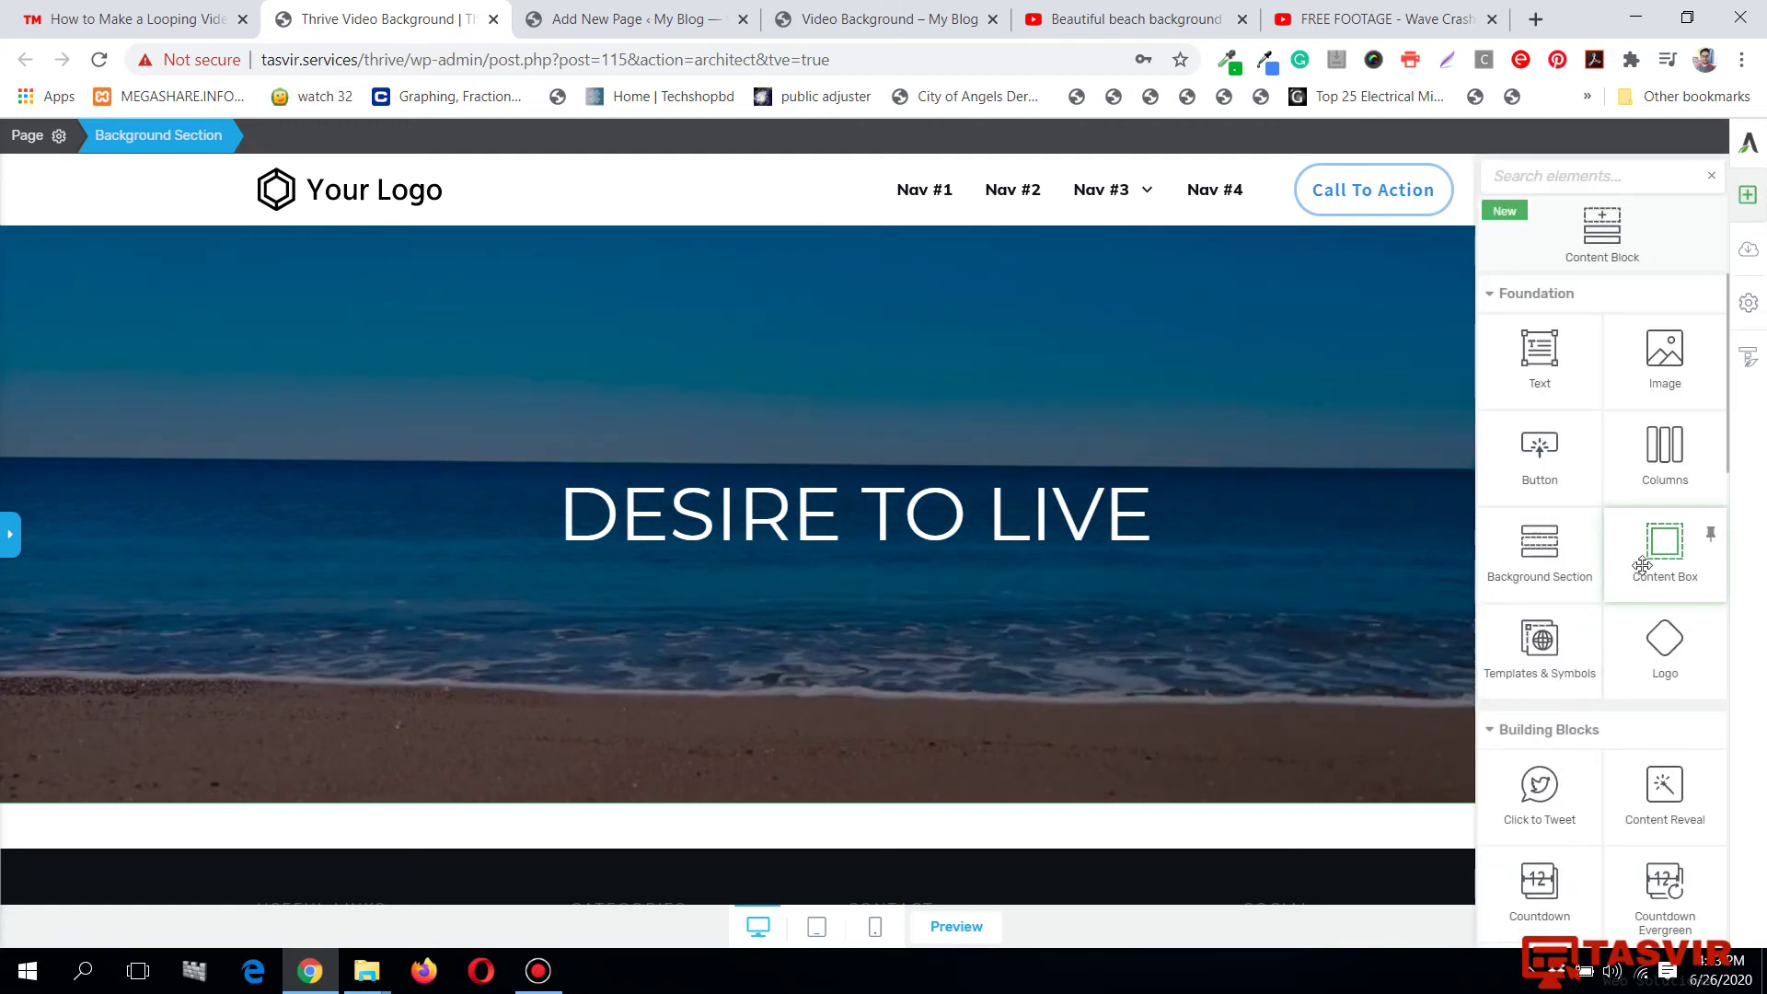
left_click_drag(1698, 560, 1167, 734)
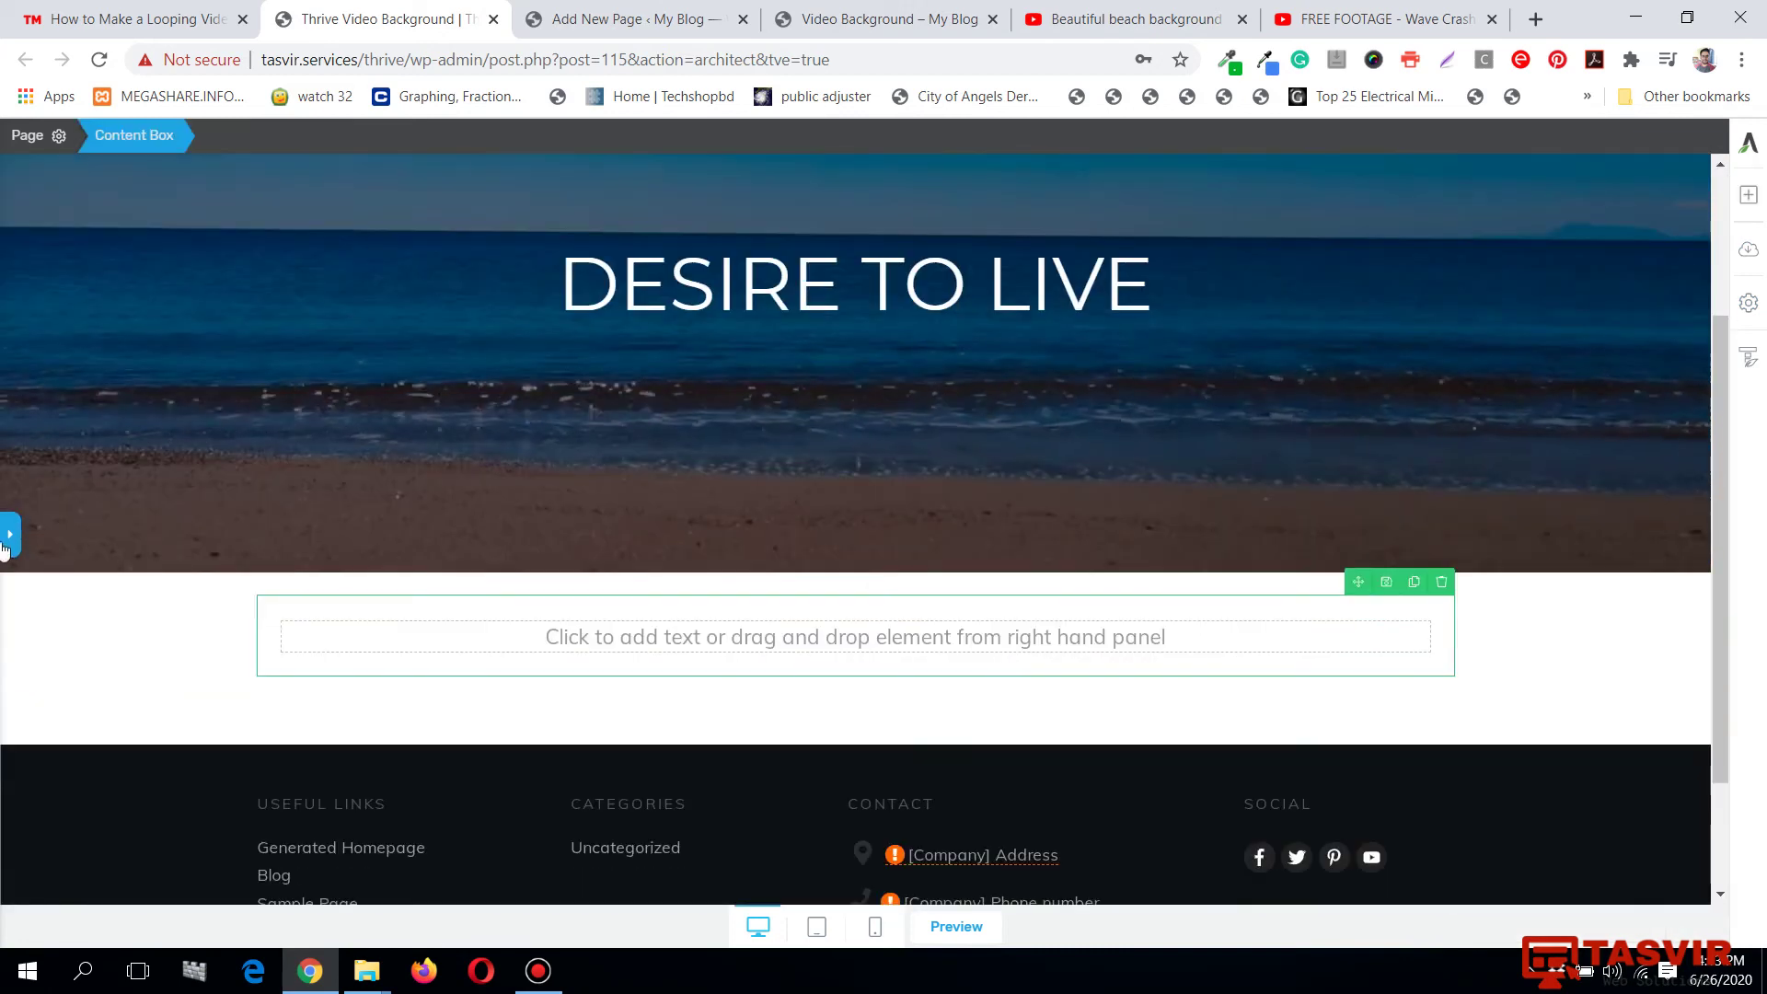
scroll(358, 533, "up", 3)
left_click(7, 551)
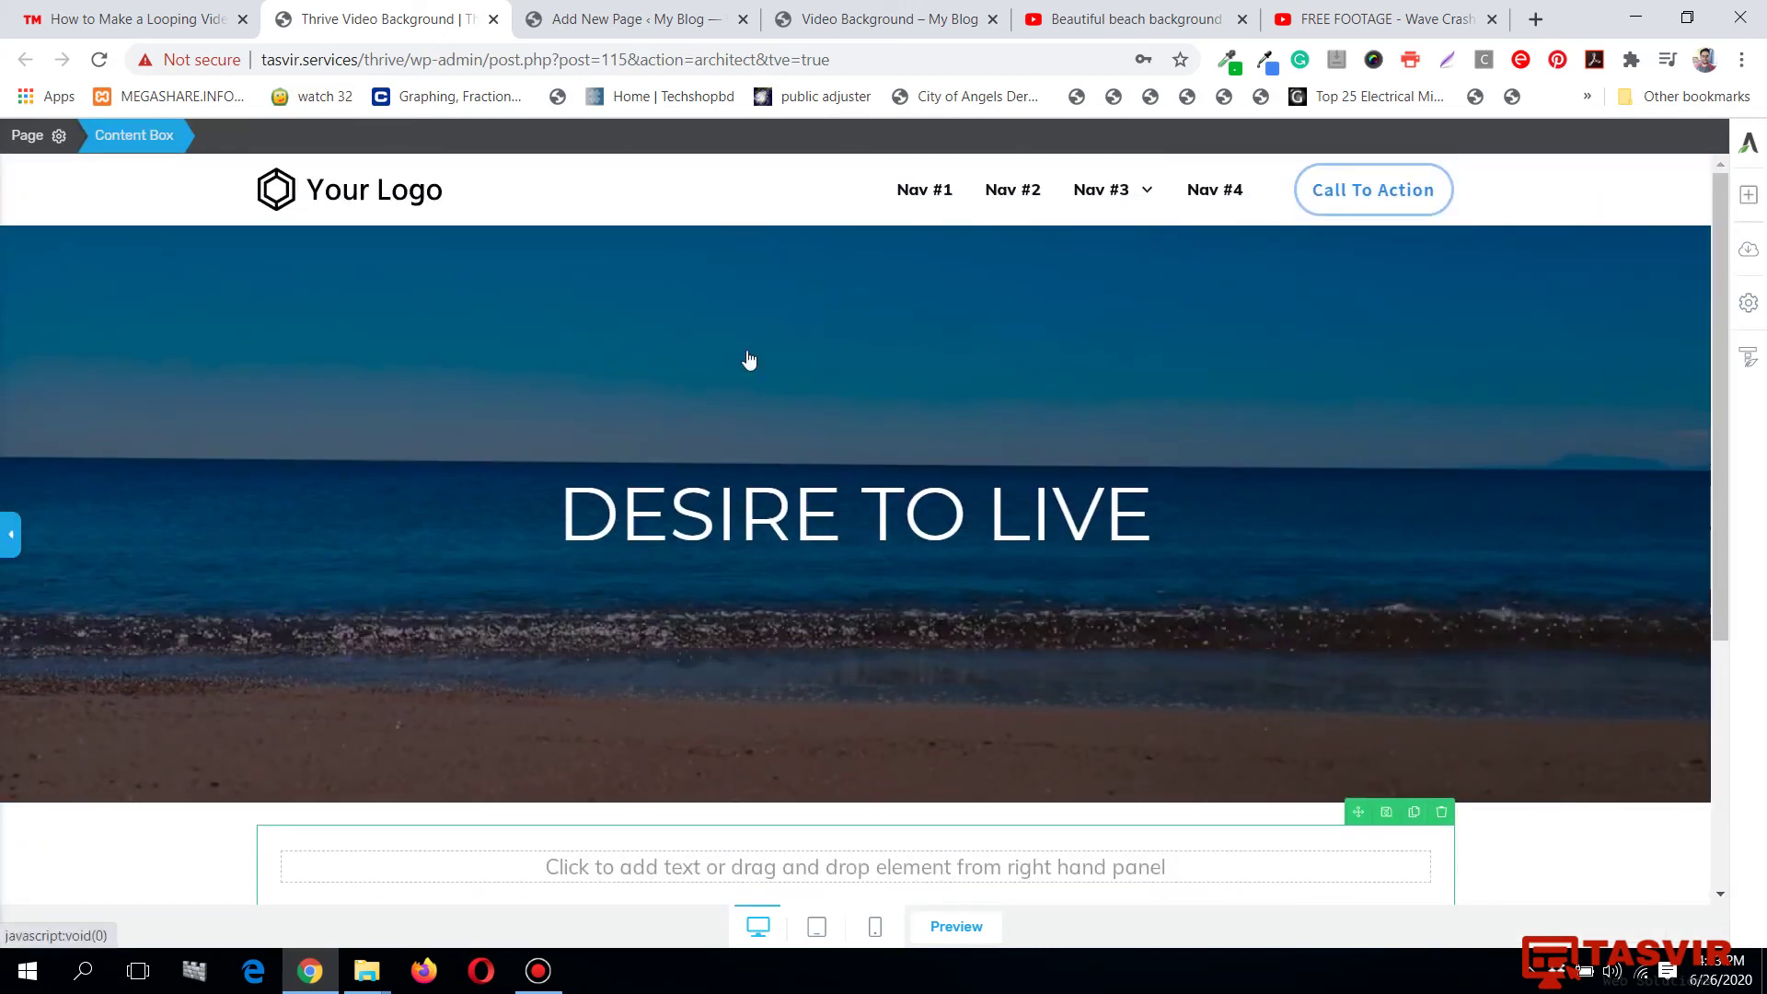
scroll(1037, 651, "down", 3)
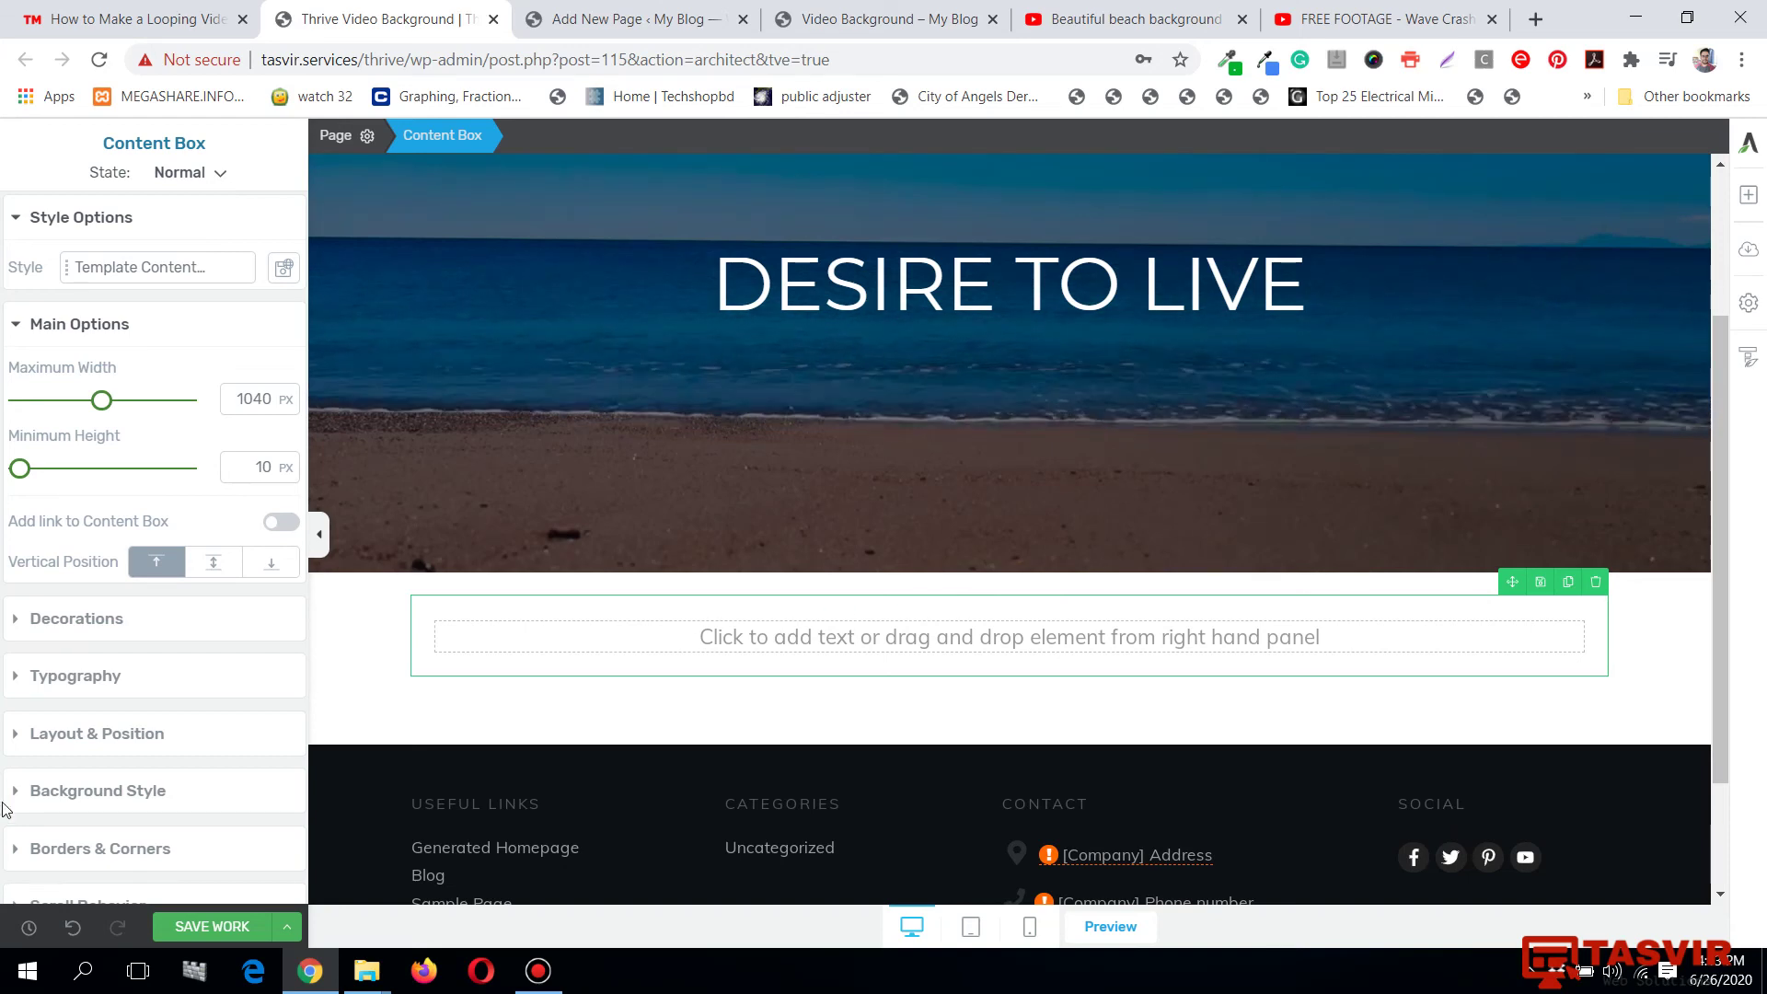
Examine the Content Box's background style options for a video background setting.
left_click(136, 790)
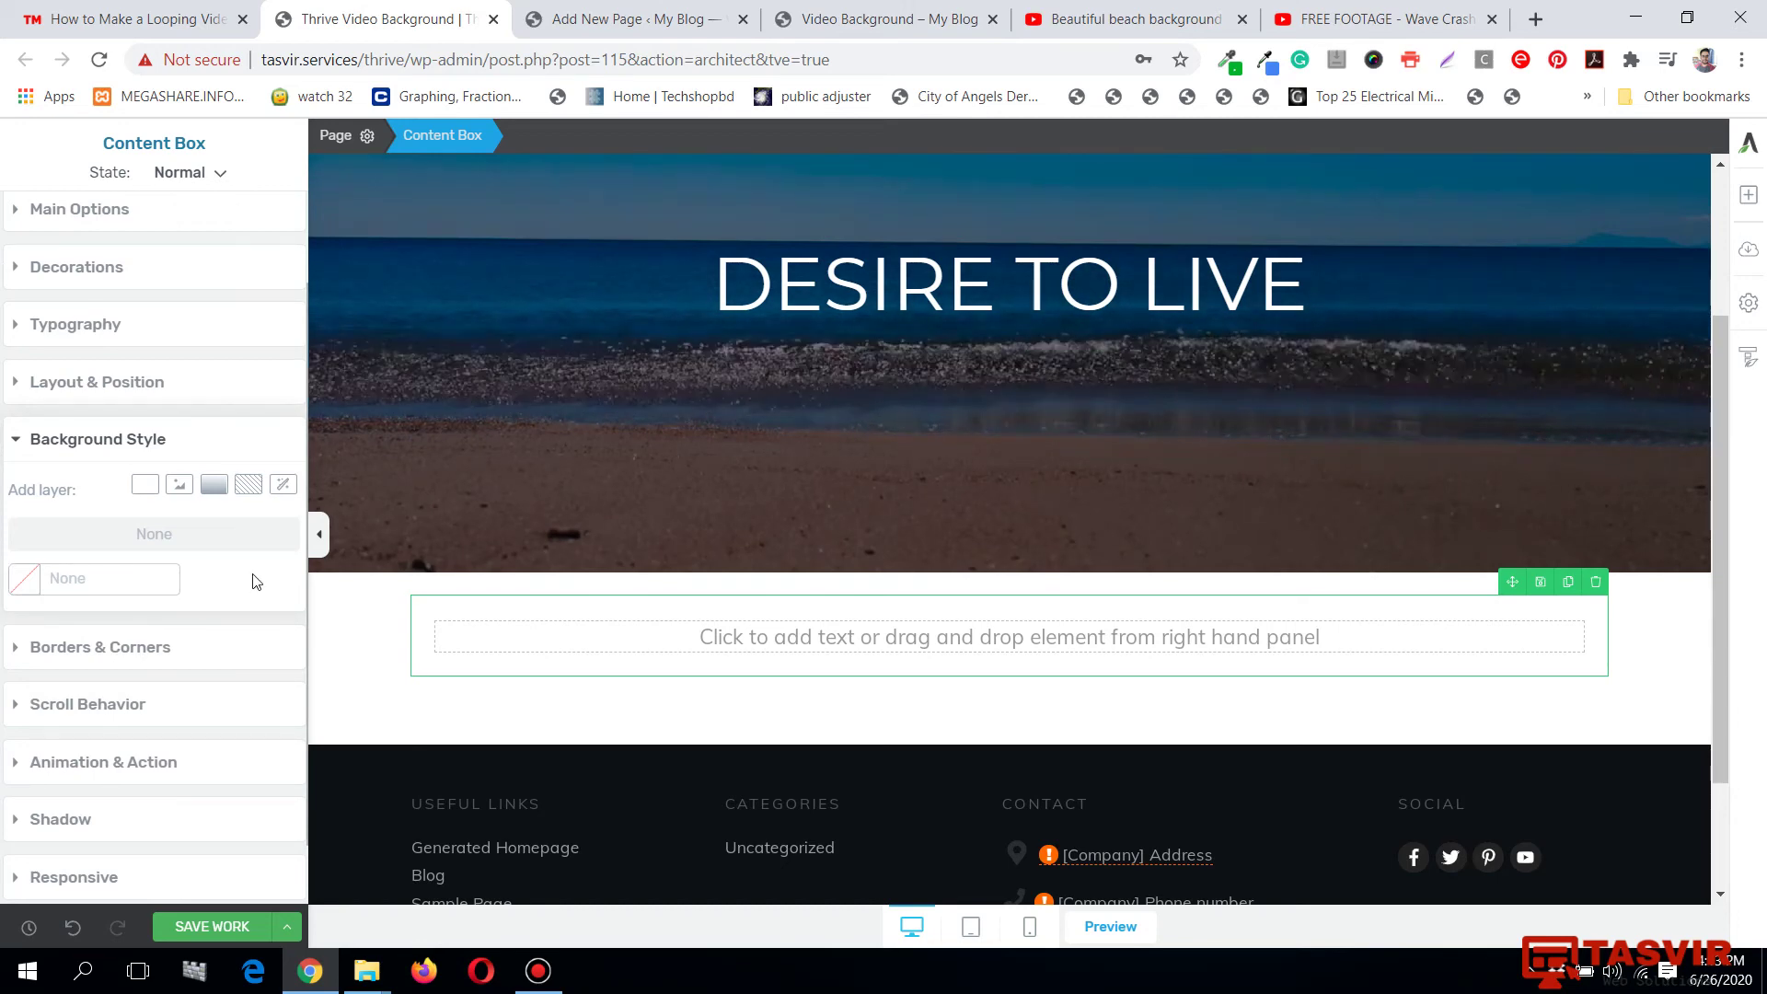
scroll(255, 580, "up", 1)
scroll(255, 580, "up", 1)
scroll(699, 592, "up", 3)
scroll(1322, 343, "down", 4)
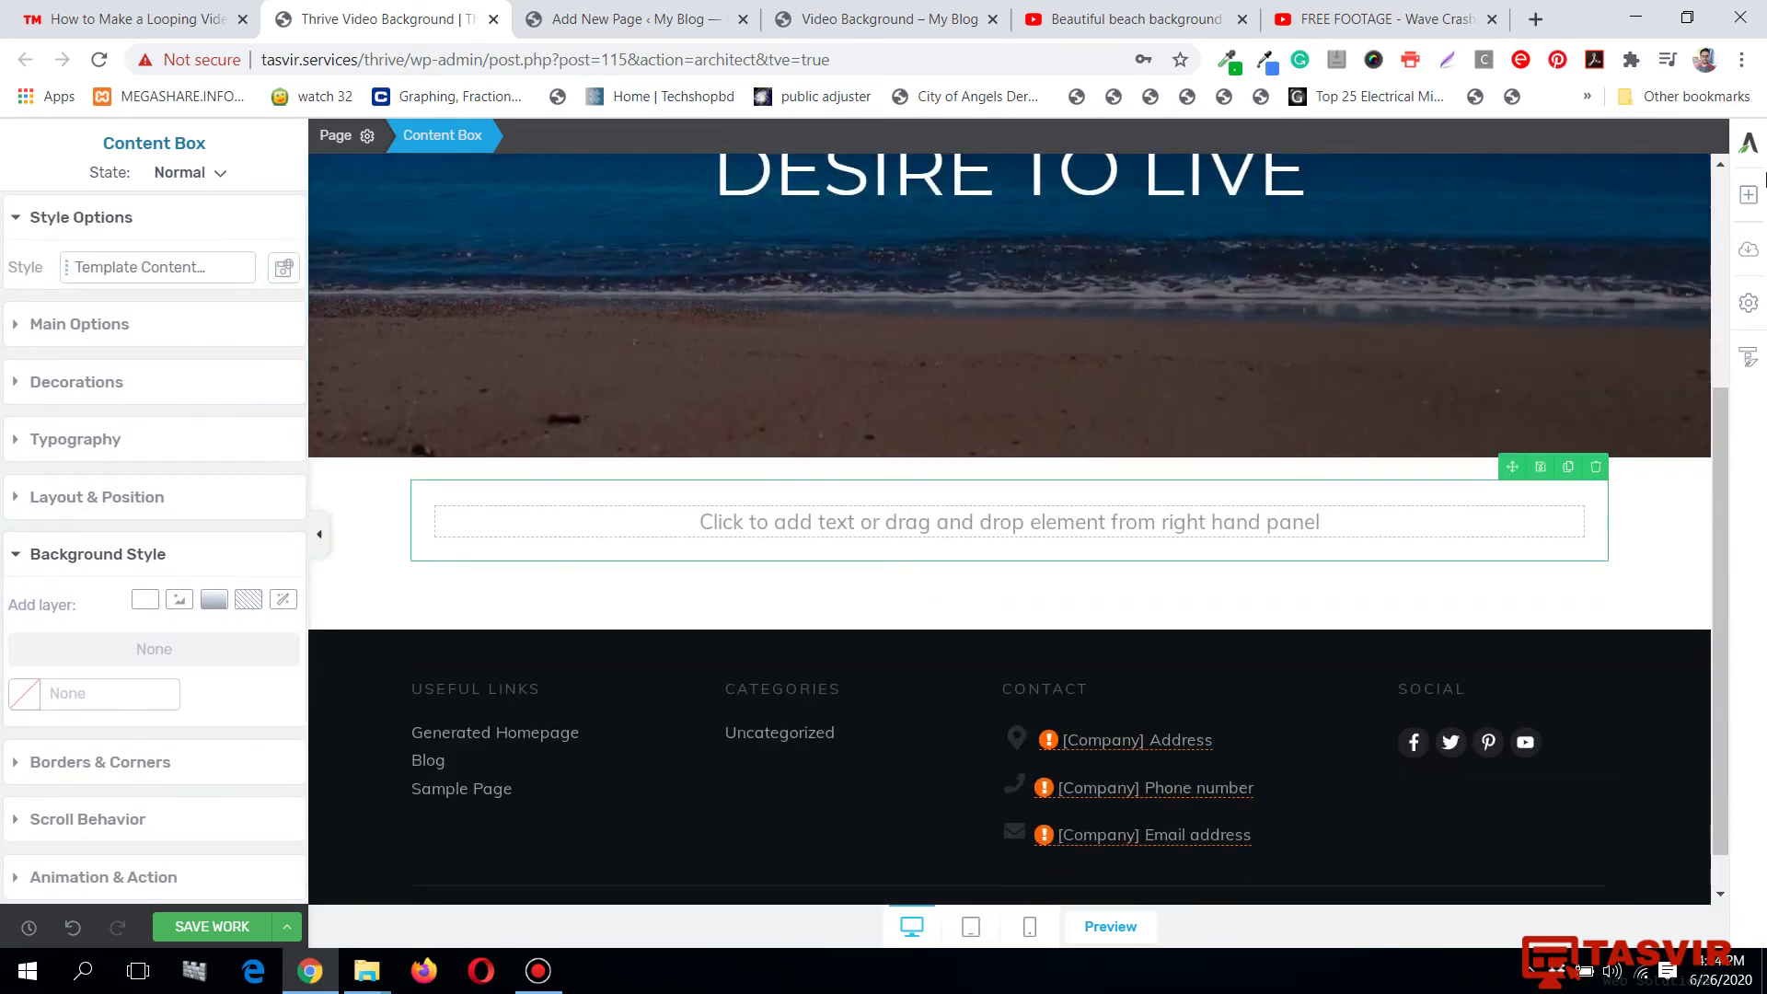
Add a Background Section below the Content Box.
left_click(1750, 199)
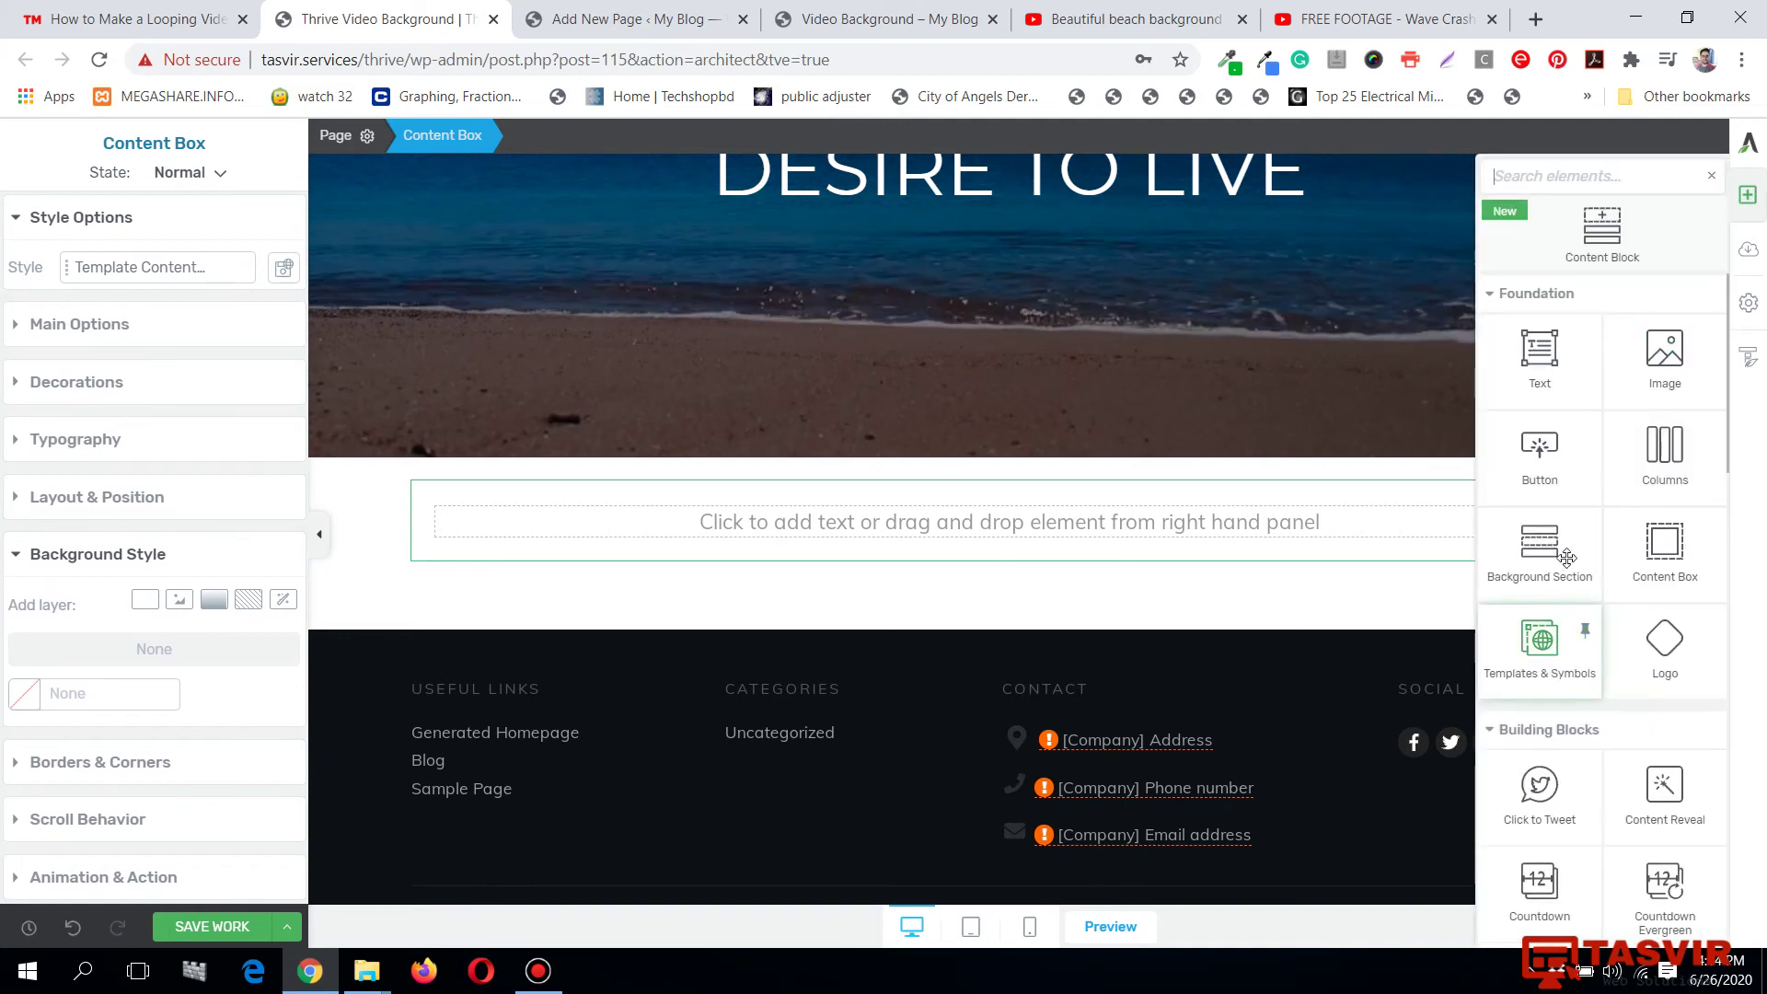
left_click_drag(1567, 554, 1200, 632)
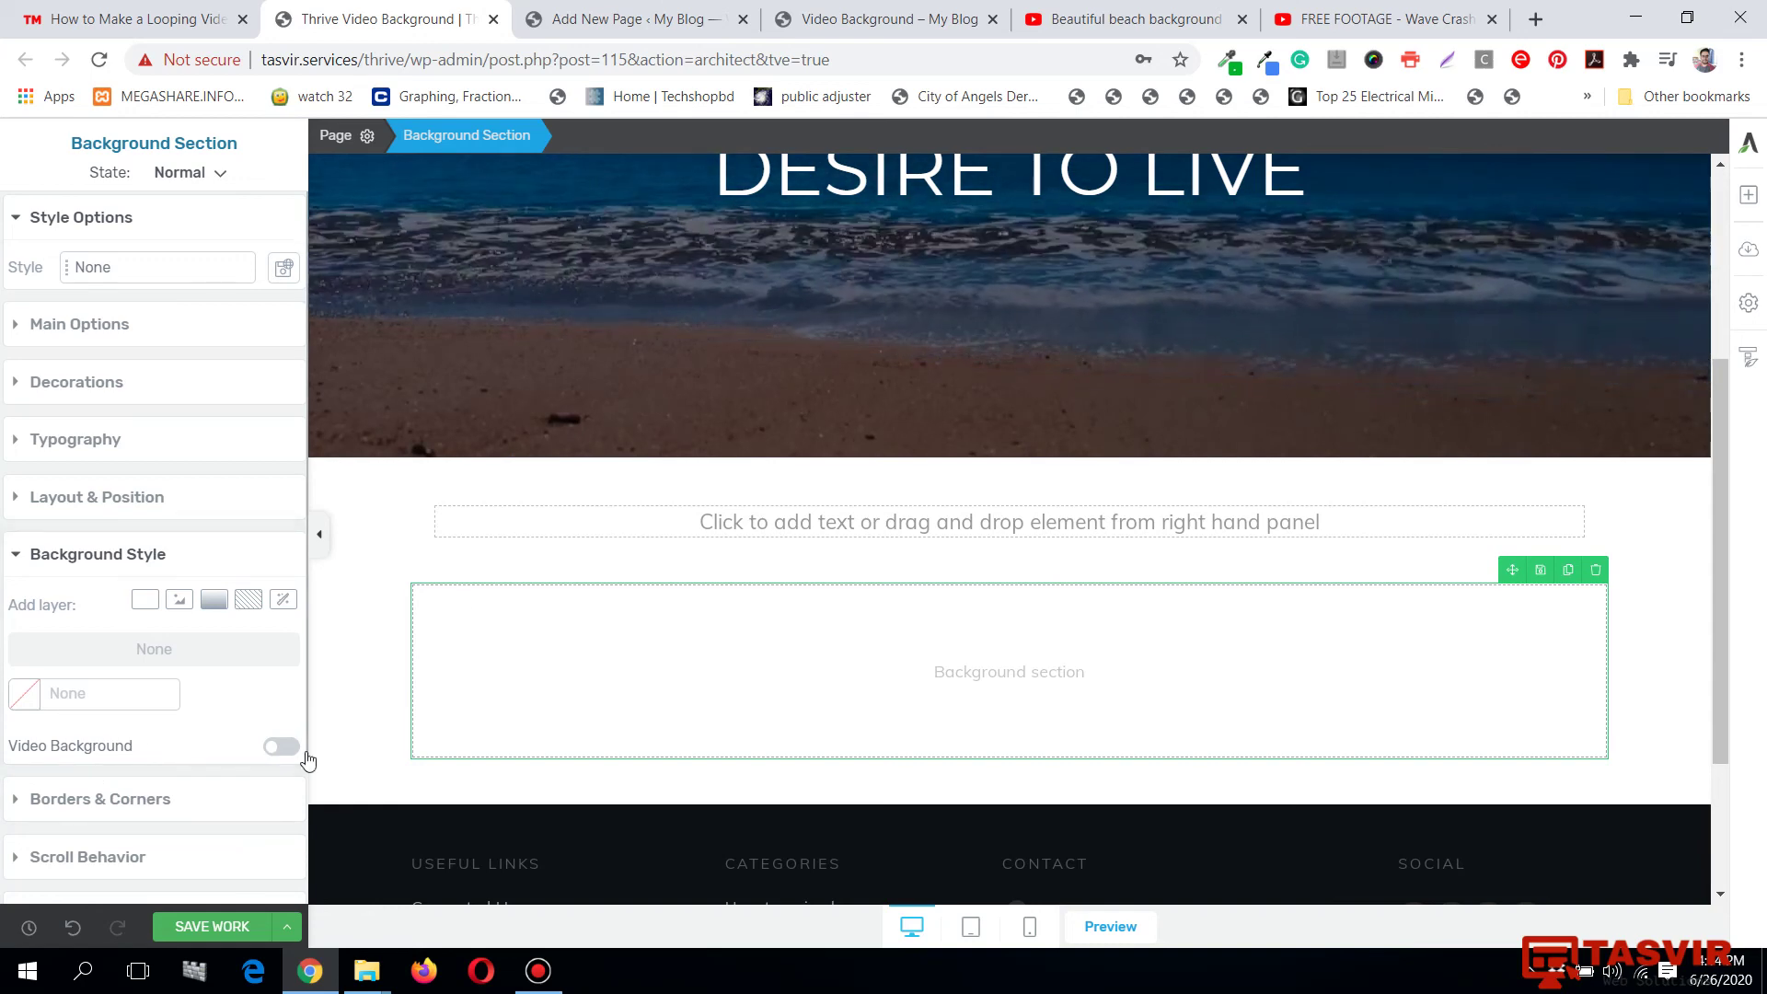
Delete the Content Box and the empty Background Section beneath the video section, and save the work.
left_click(747, 491)
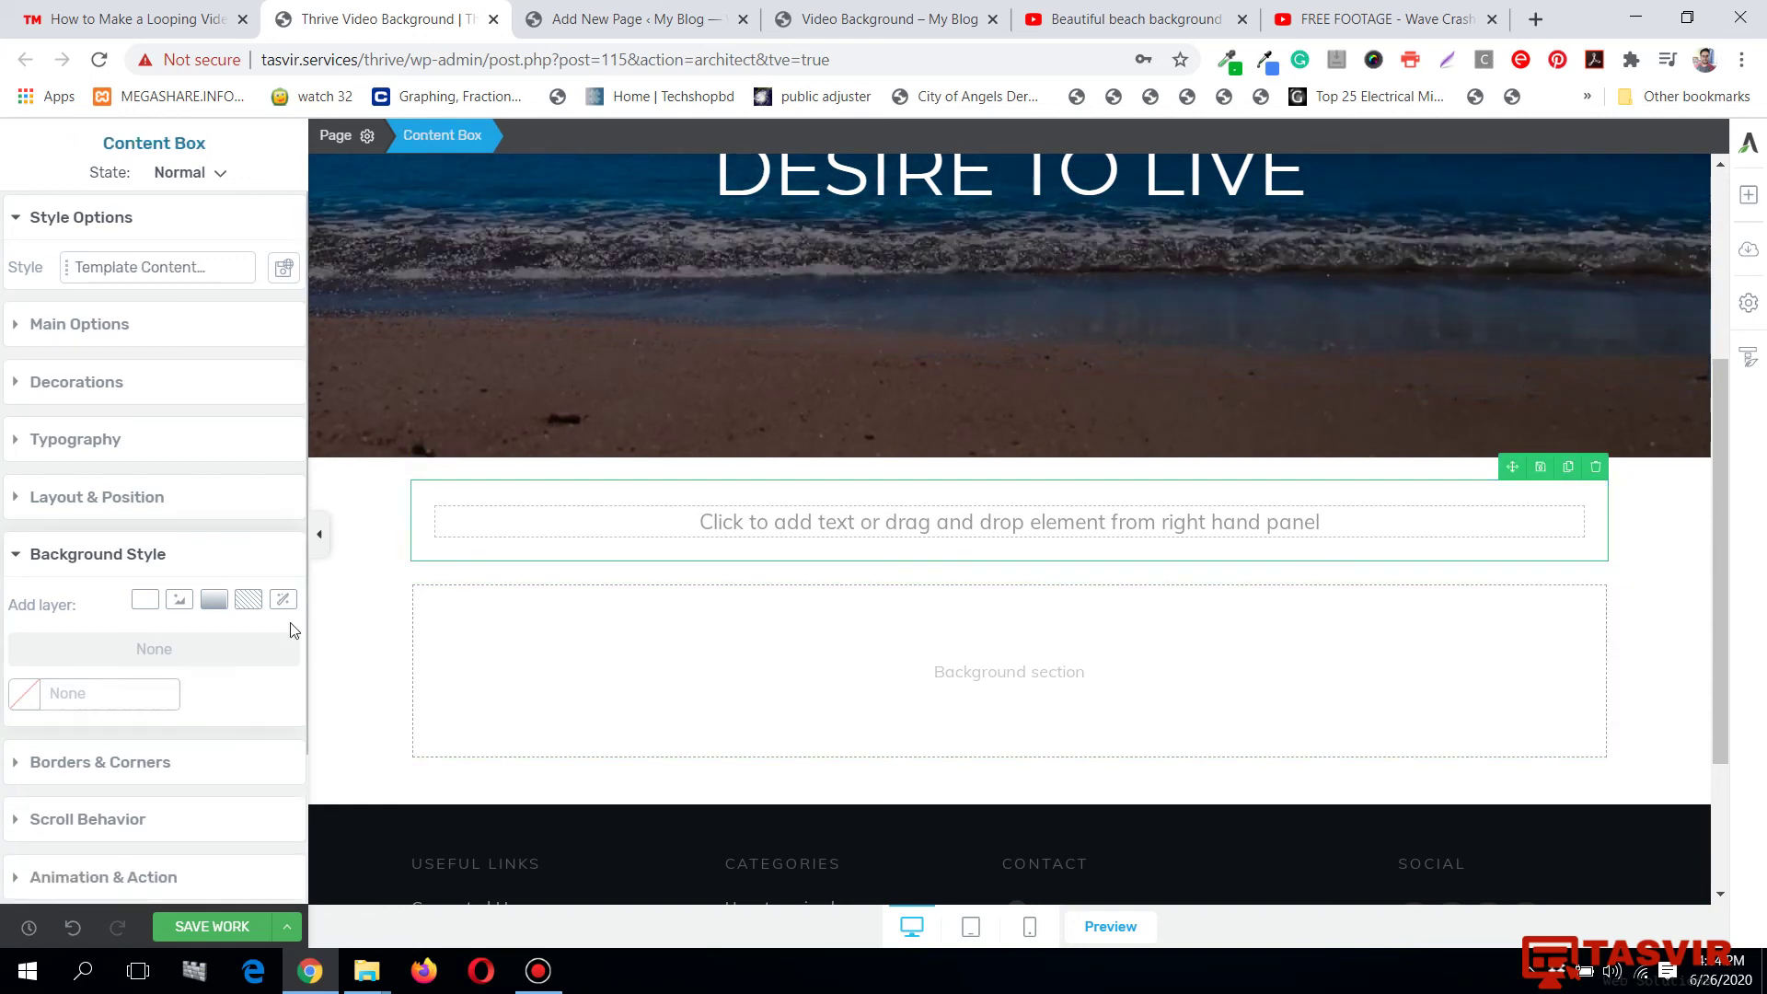
left_click(1599, 469)
left_click(1598, 444)
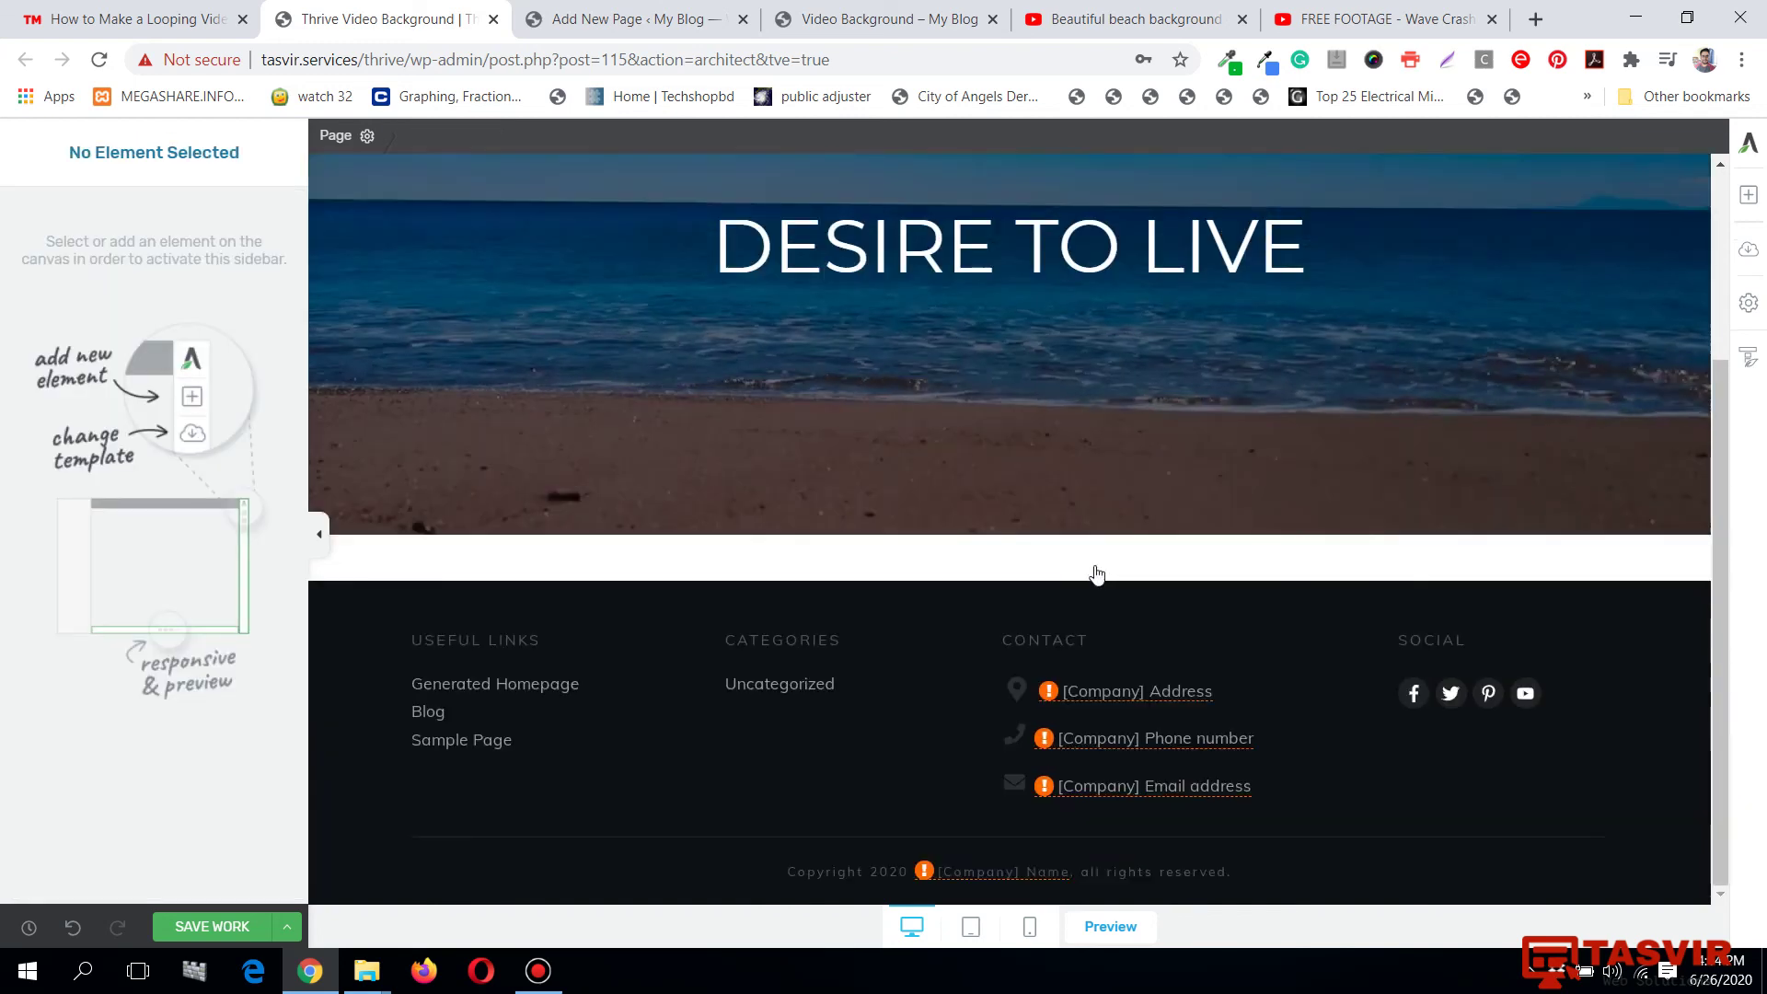
scroll(1095, 576, "up", 3)
left_click(219, 928)
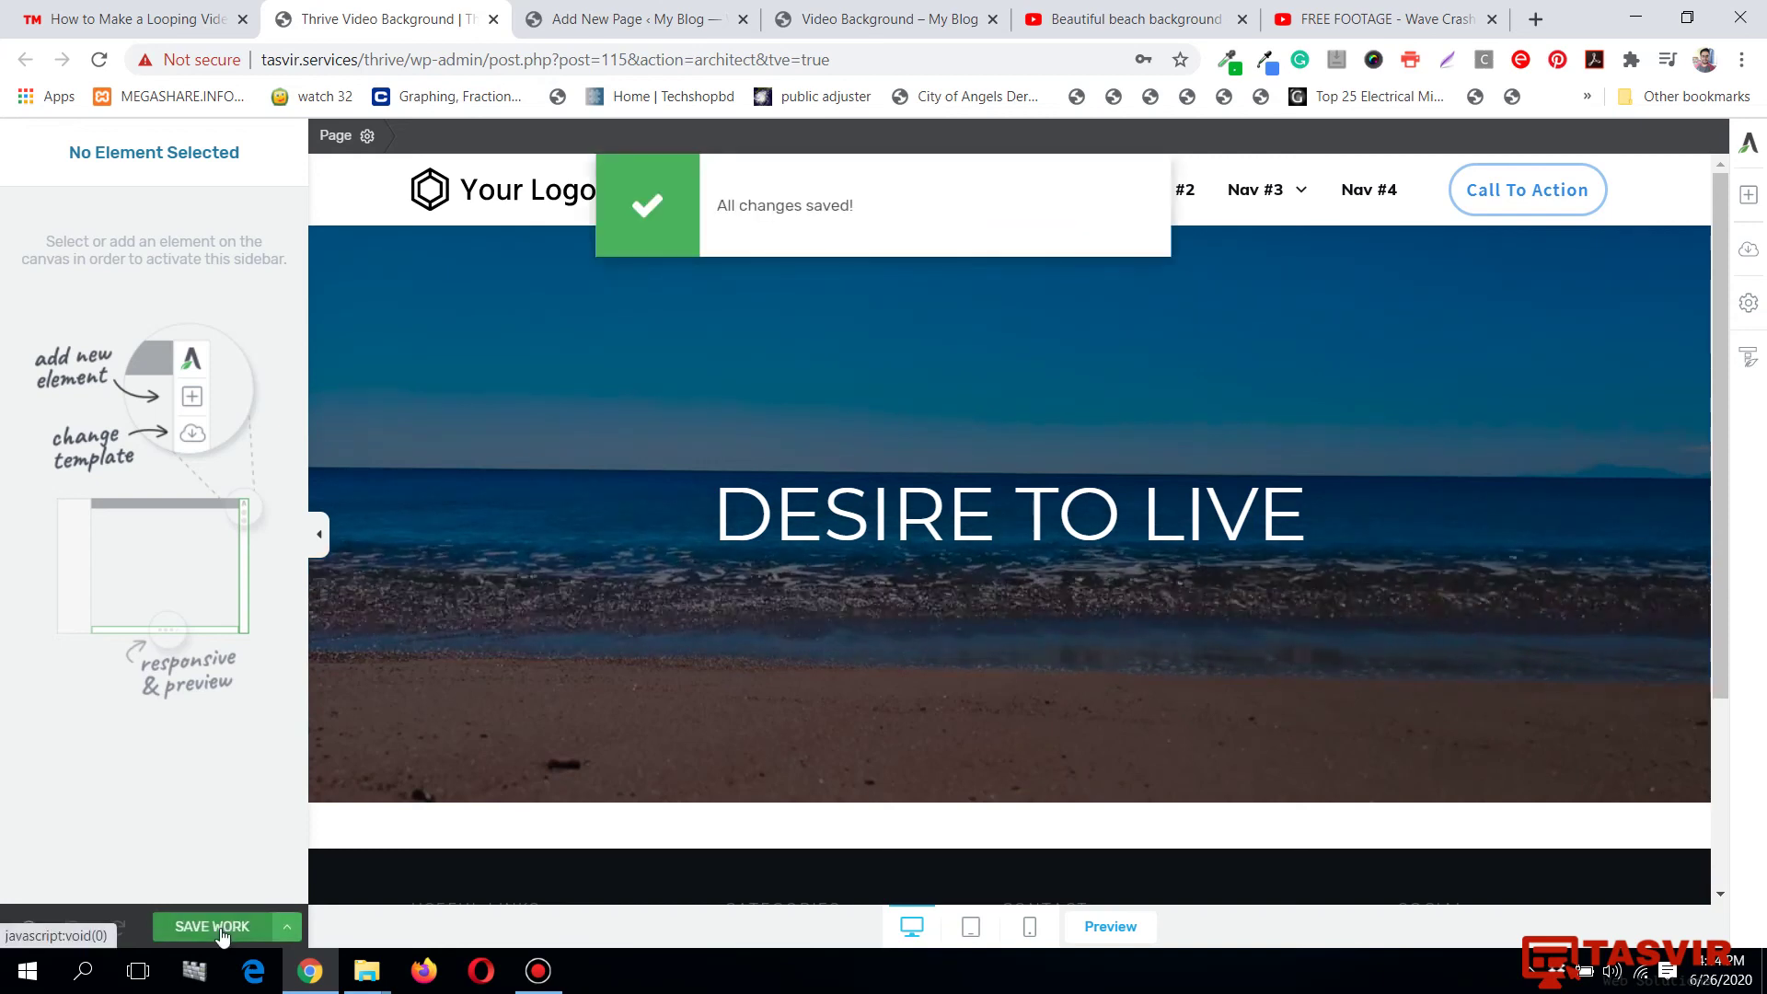
Review the source beach video on YouTube and steps 1 and 2 of the tutorial article, and return to the page editor.
left_click(103, 7)
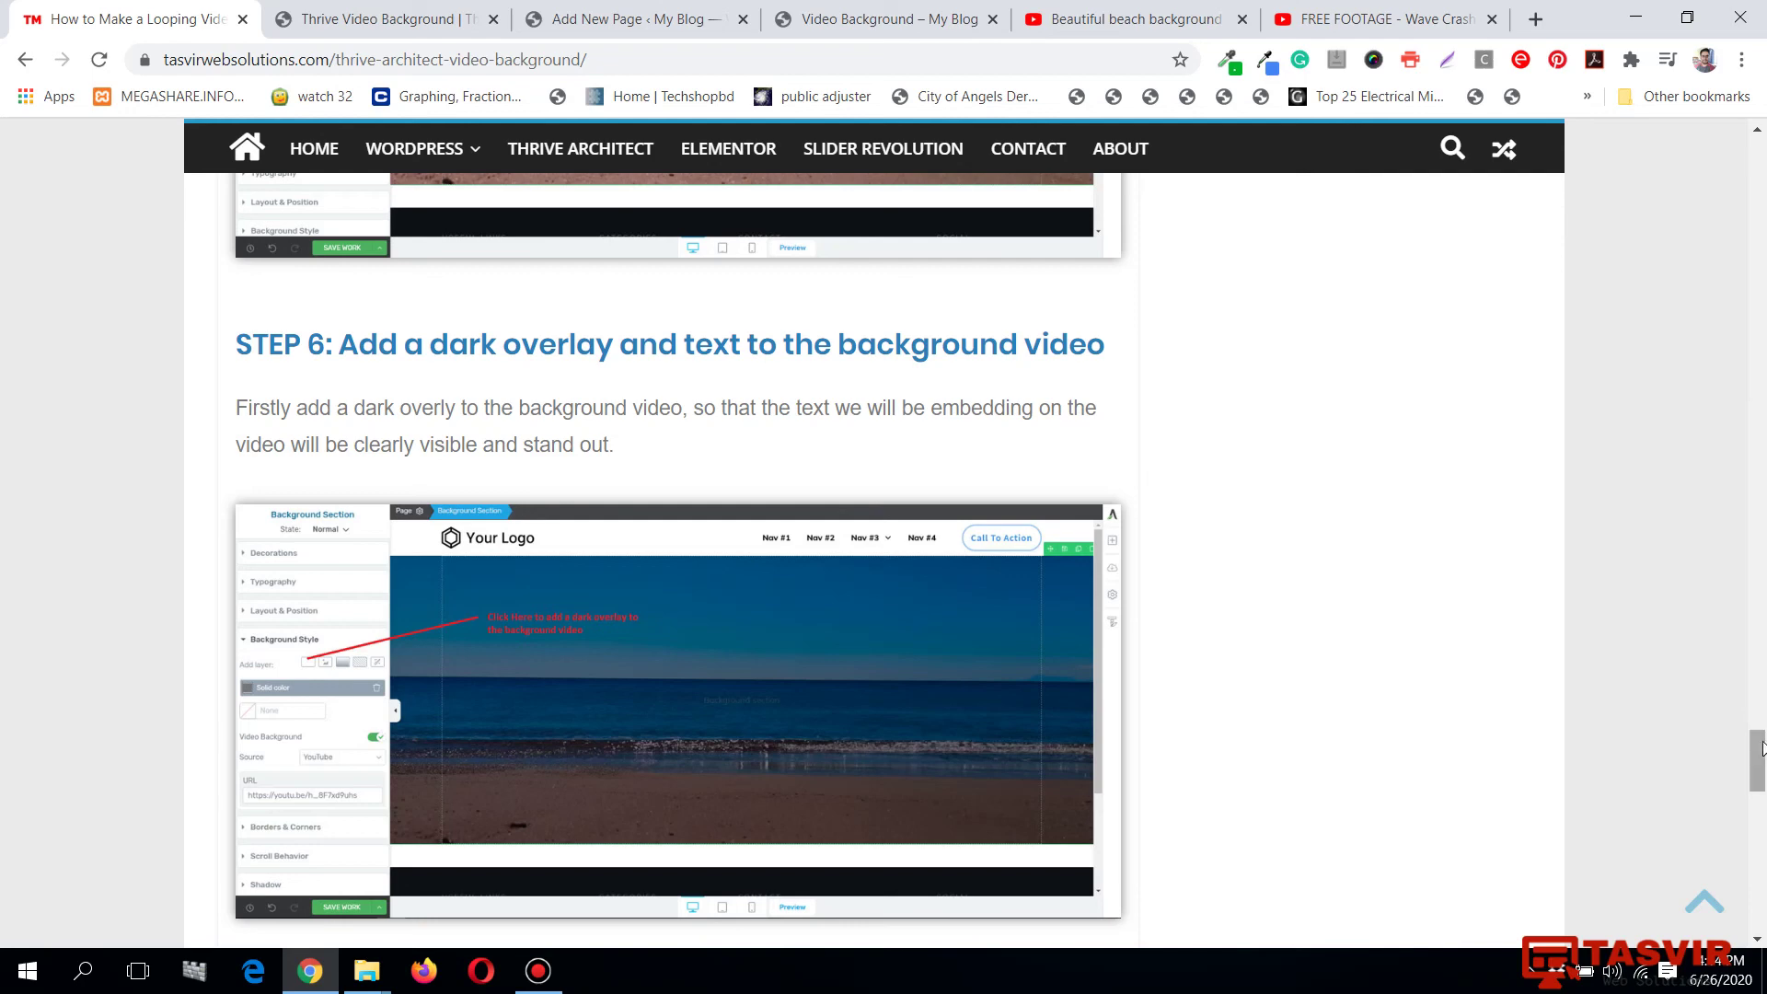
left_click(1134, 19)
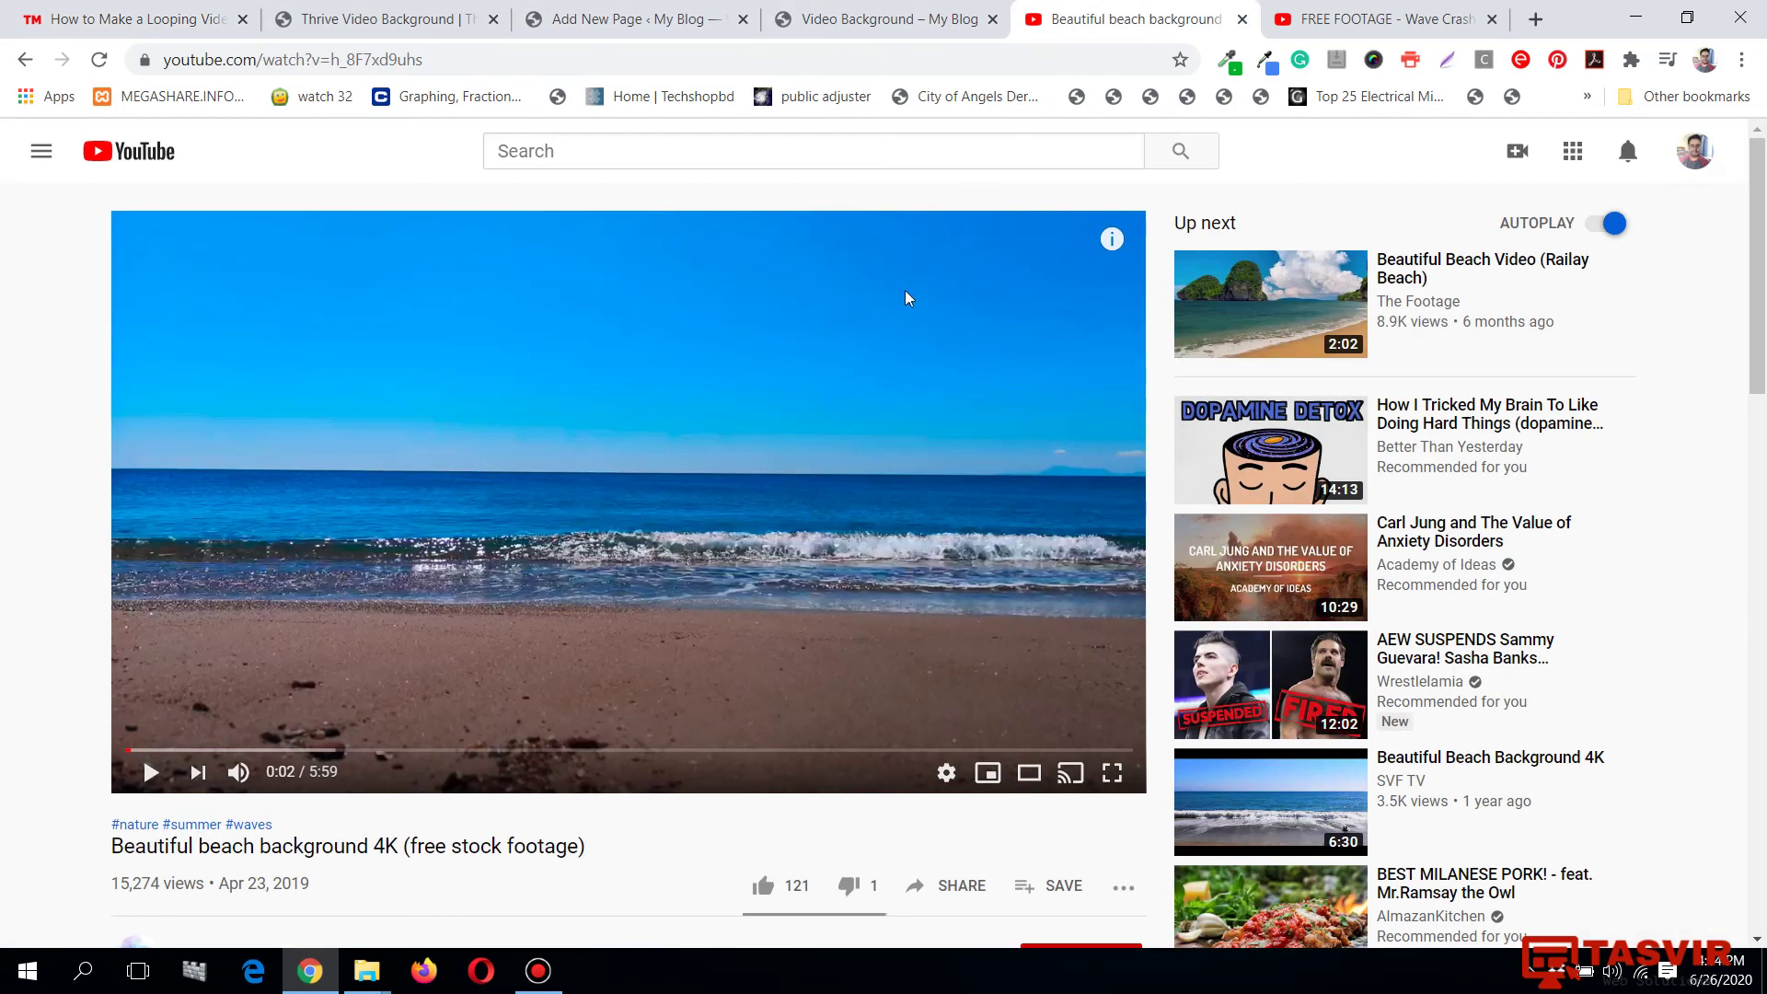
left_click(460, 18)
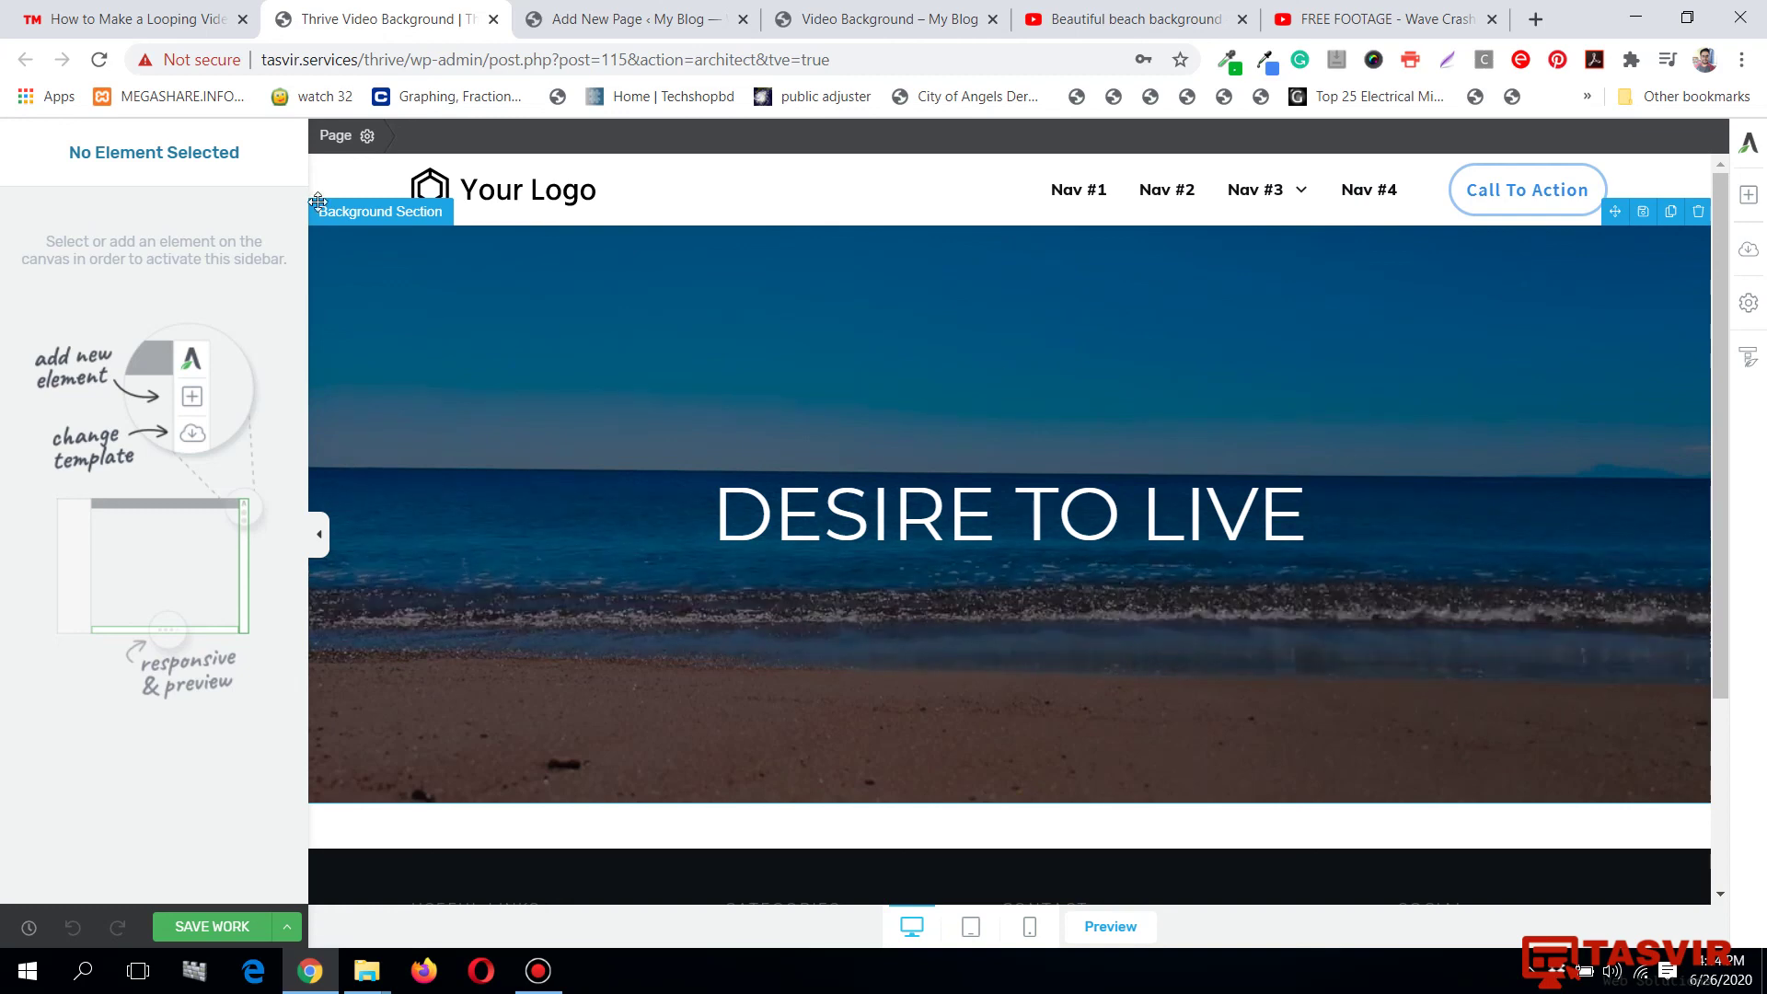
left_click(28, 11)
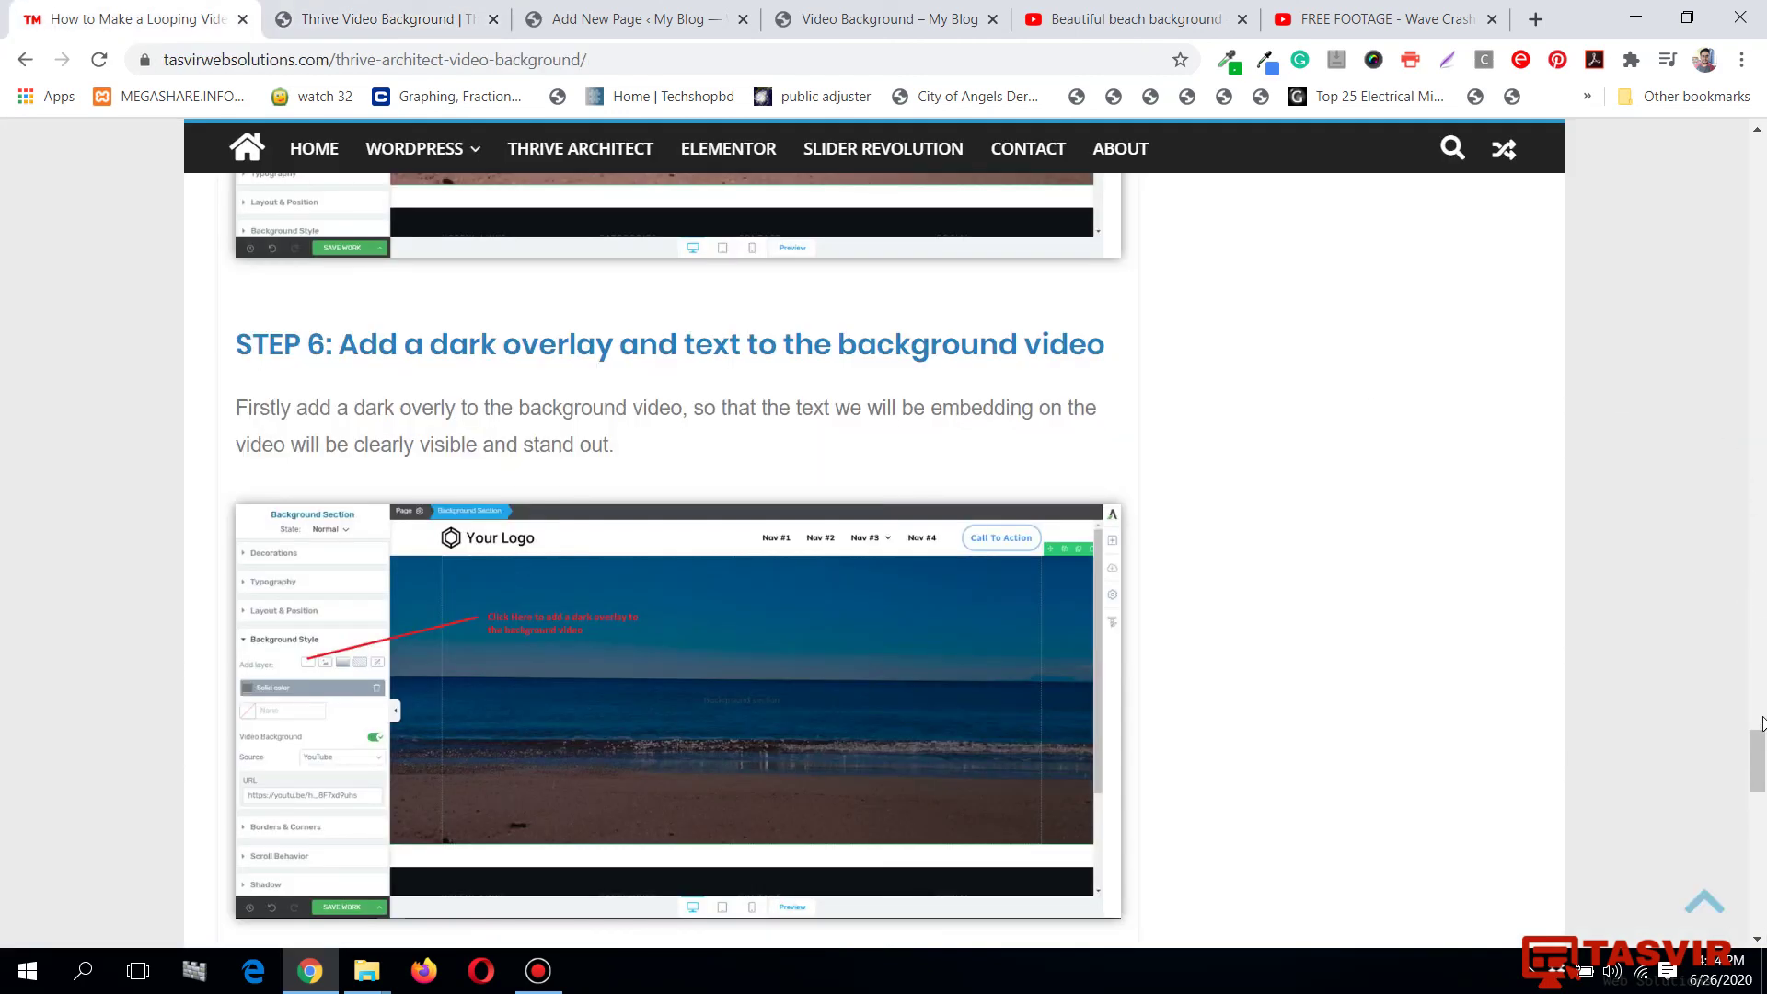
left_click_drag(1758, 753, 1765, 235)
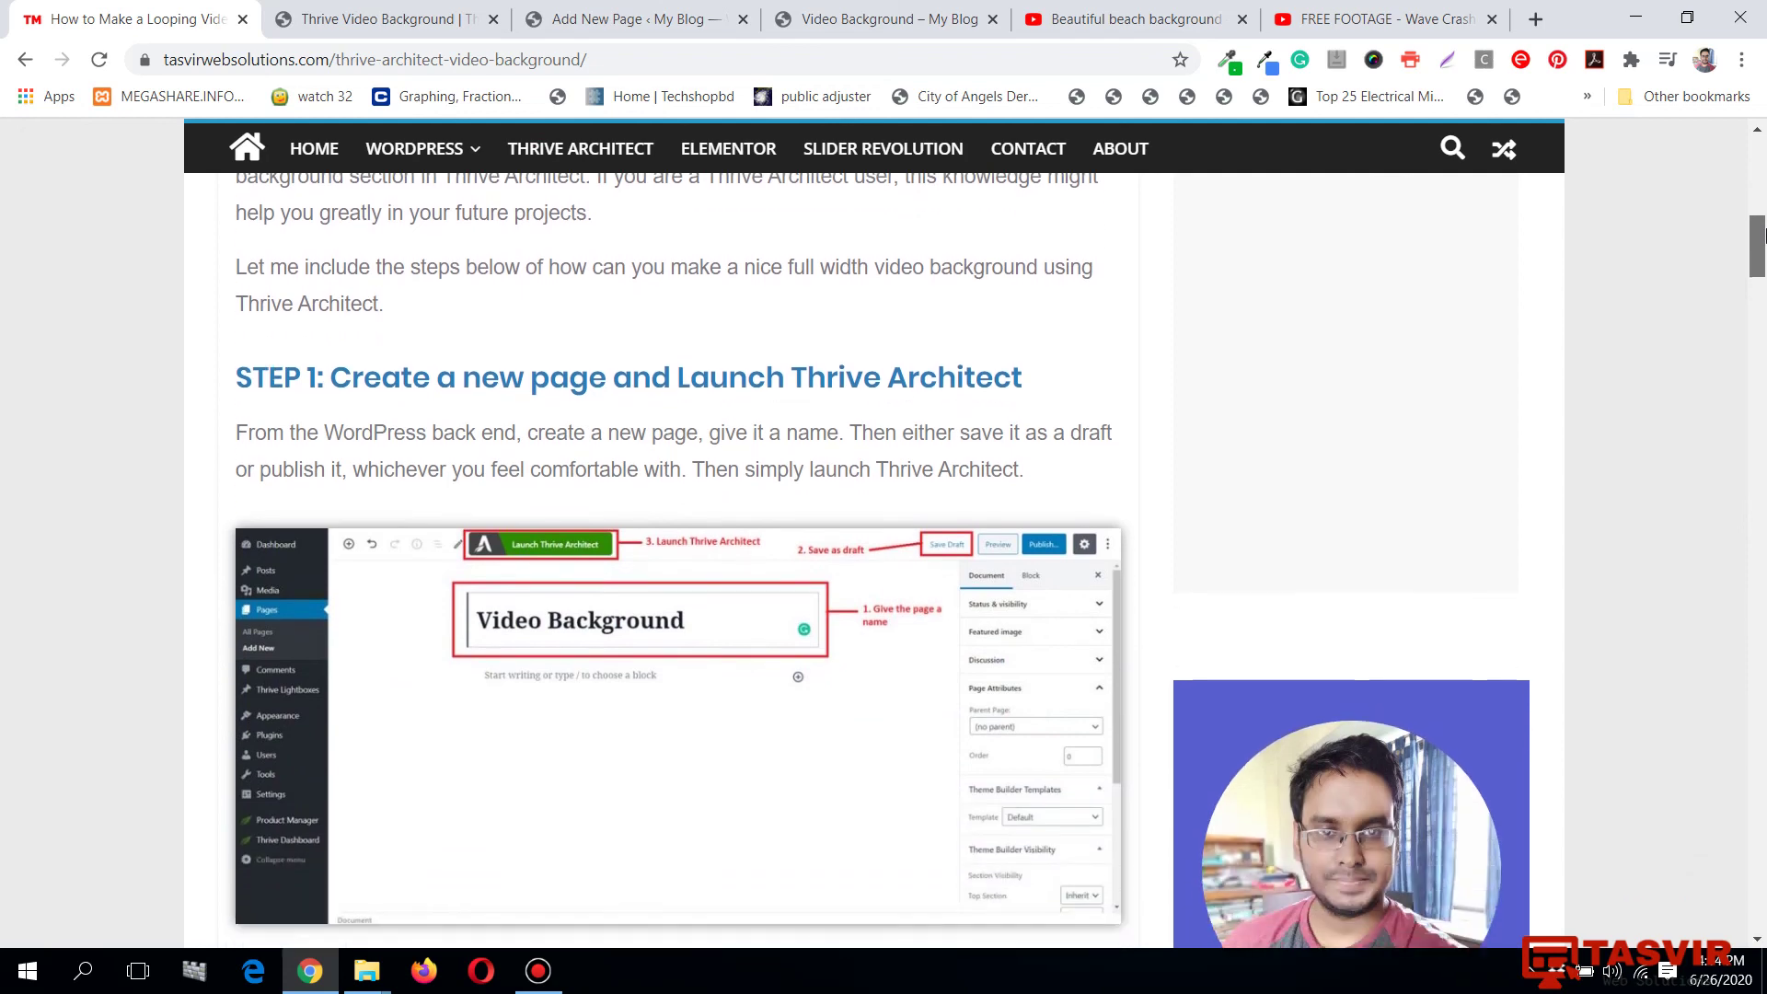
scroll(457, 440, "down", 4)
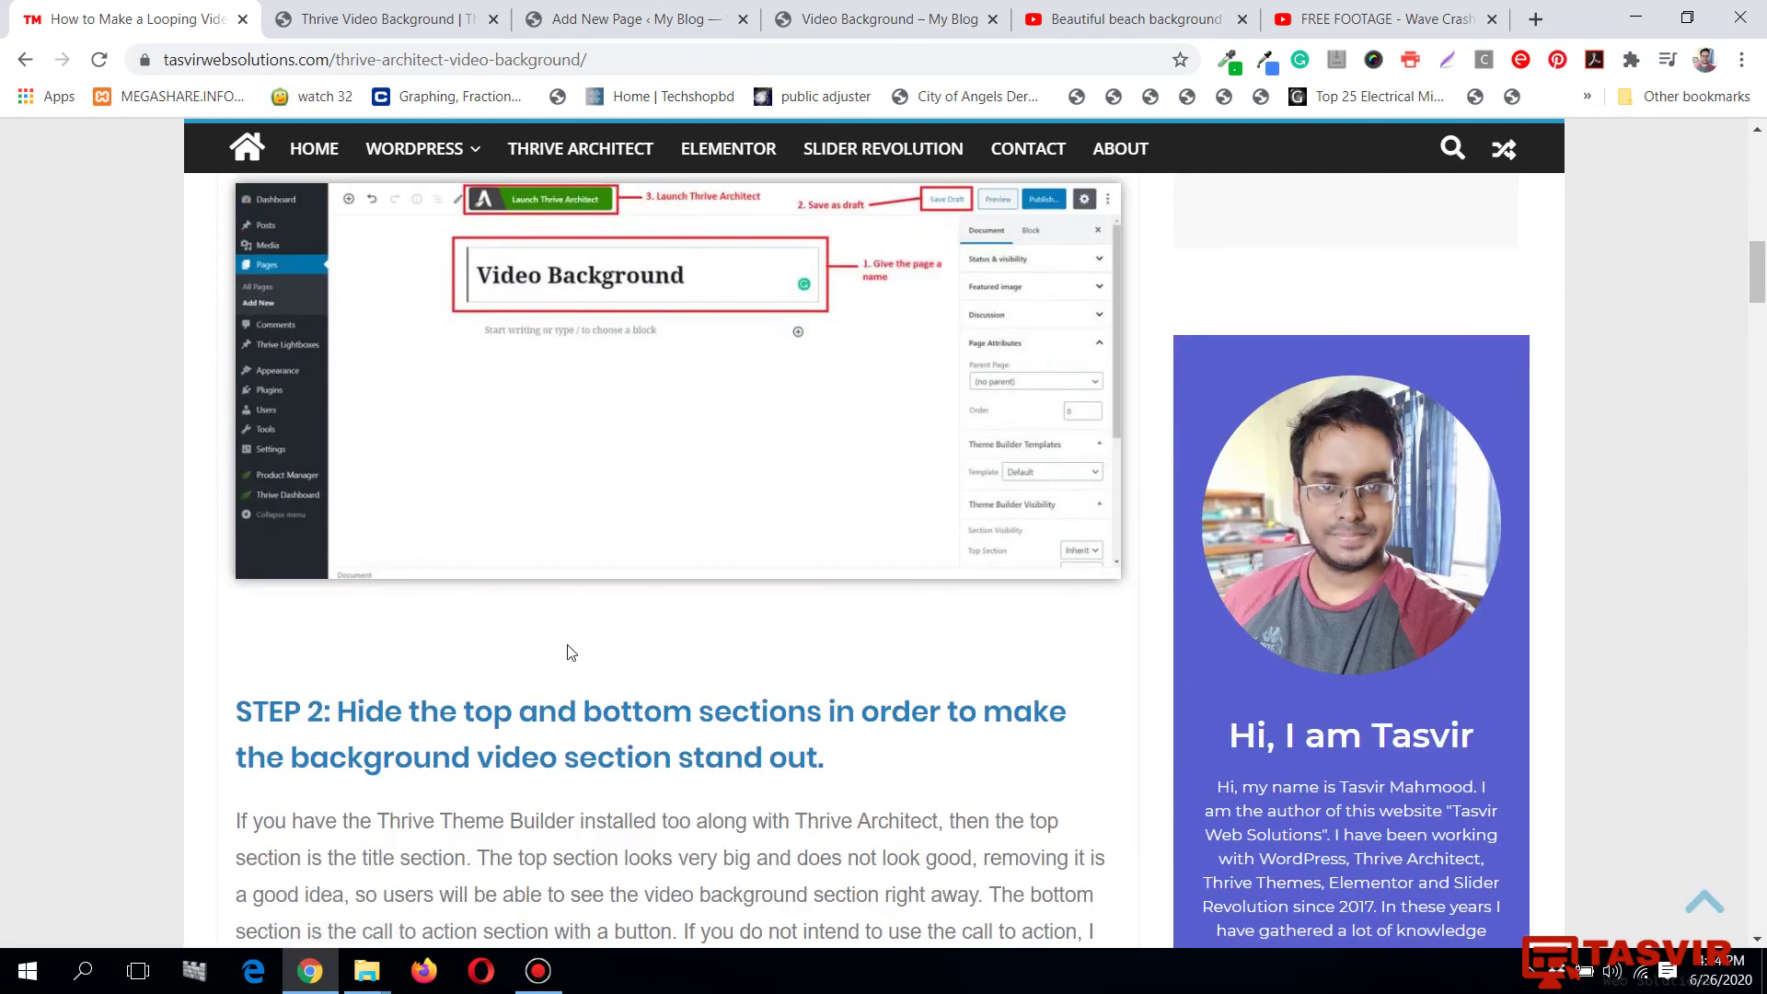
scroll(502, 598, "down", 5)
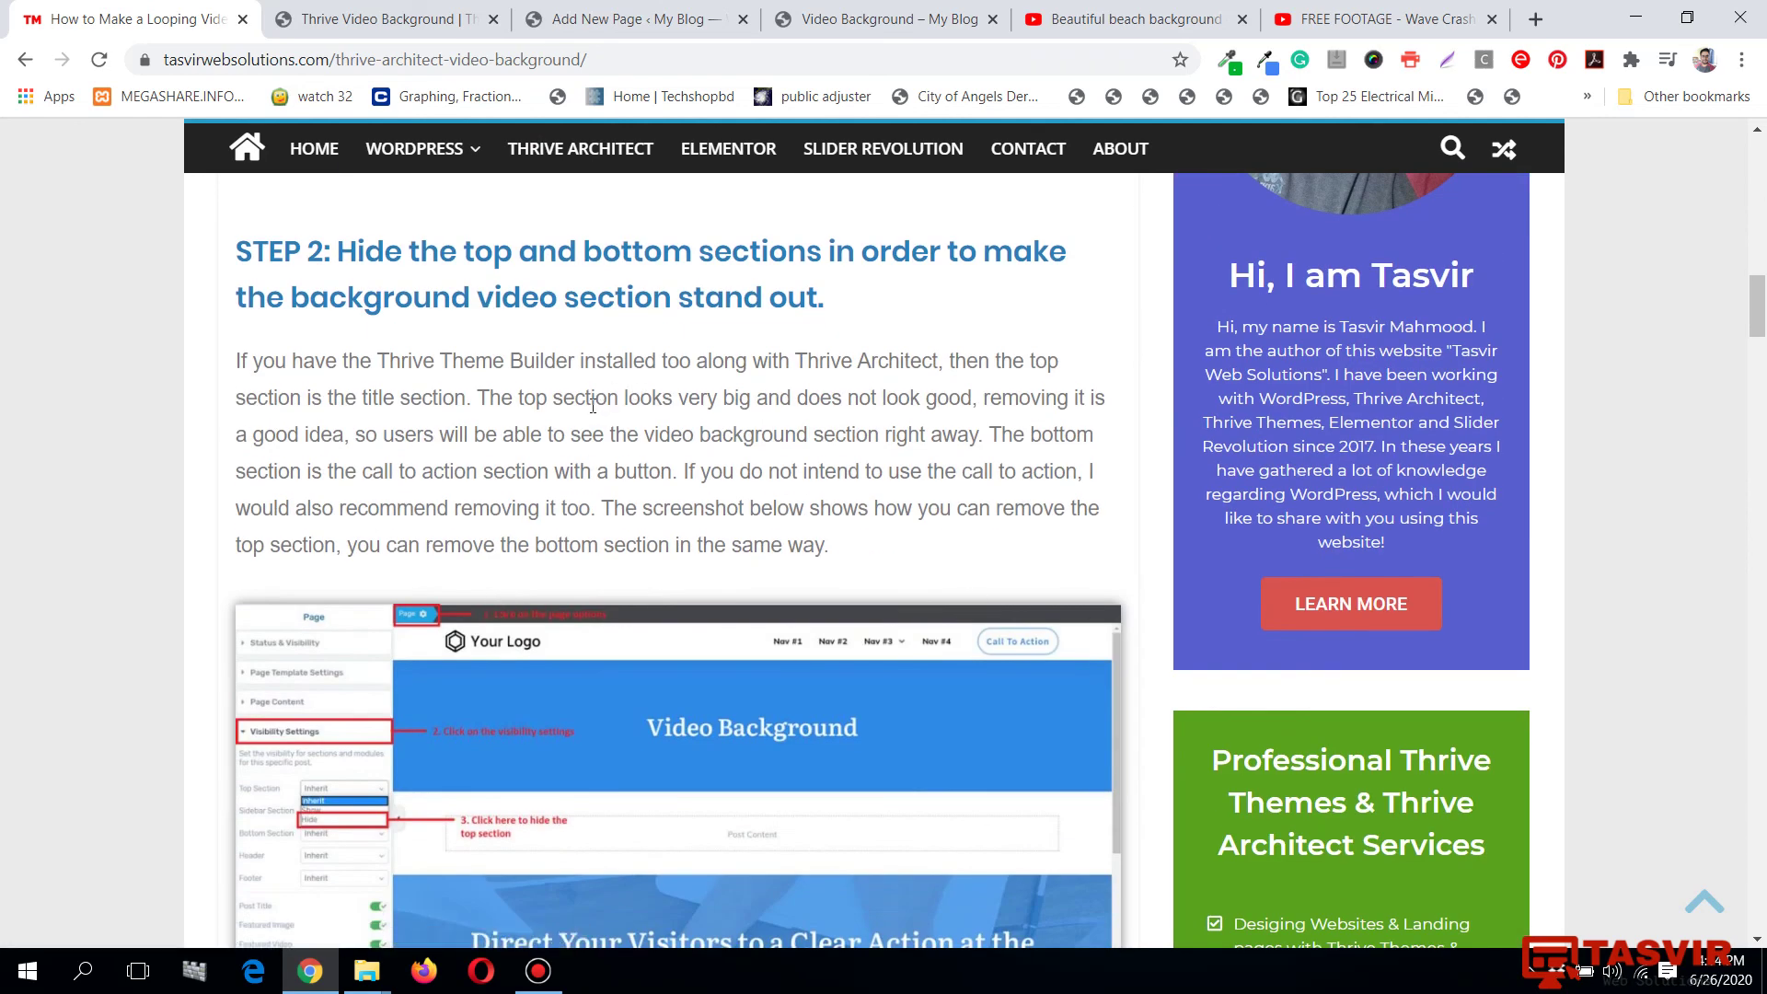
left_click(381, 18)
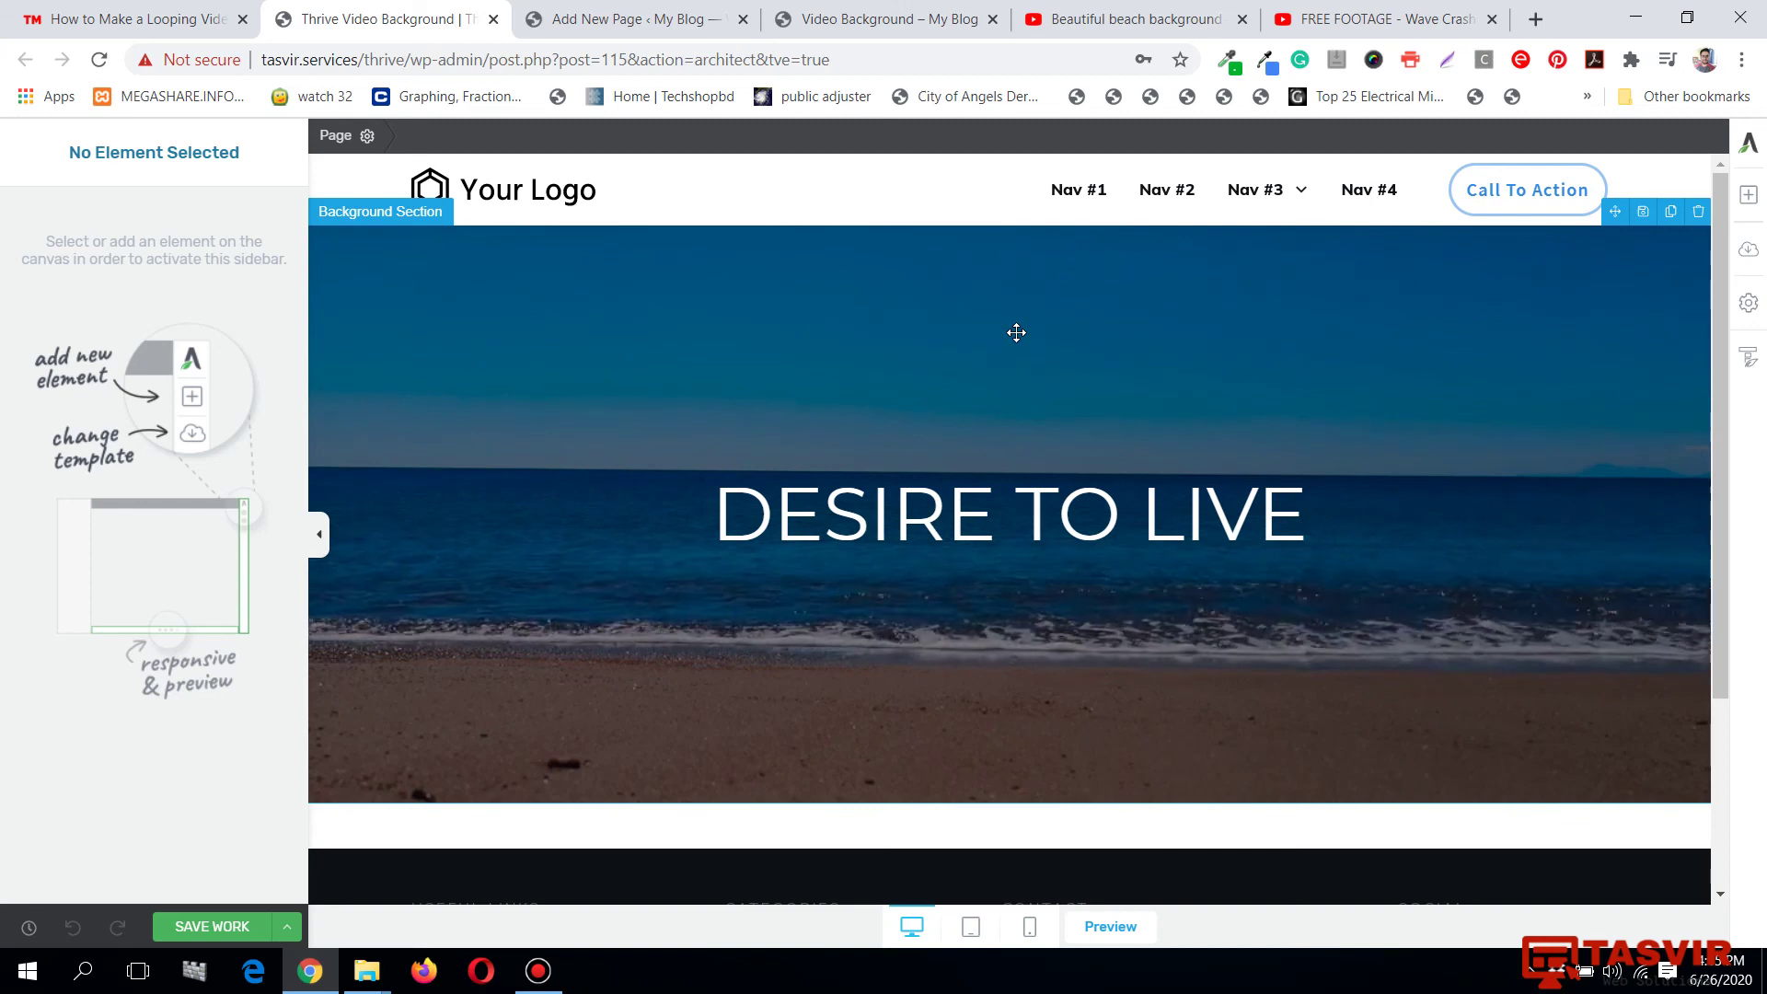
mouse_move(552, 985)
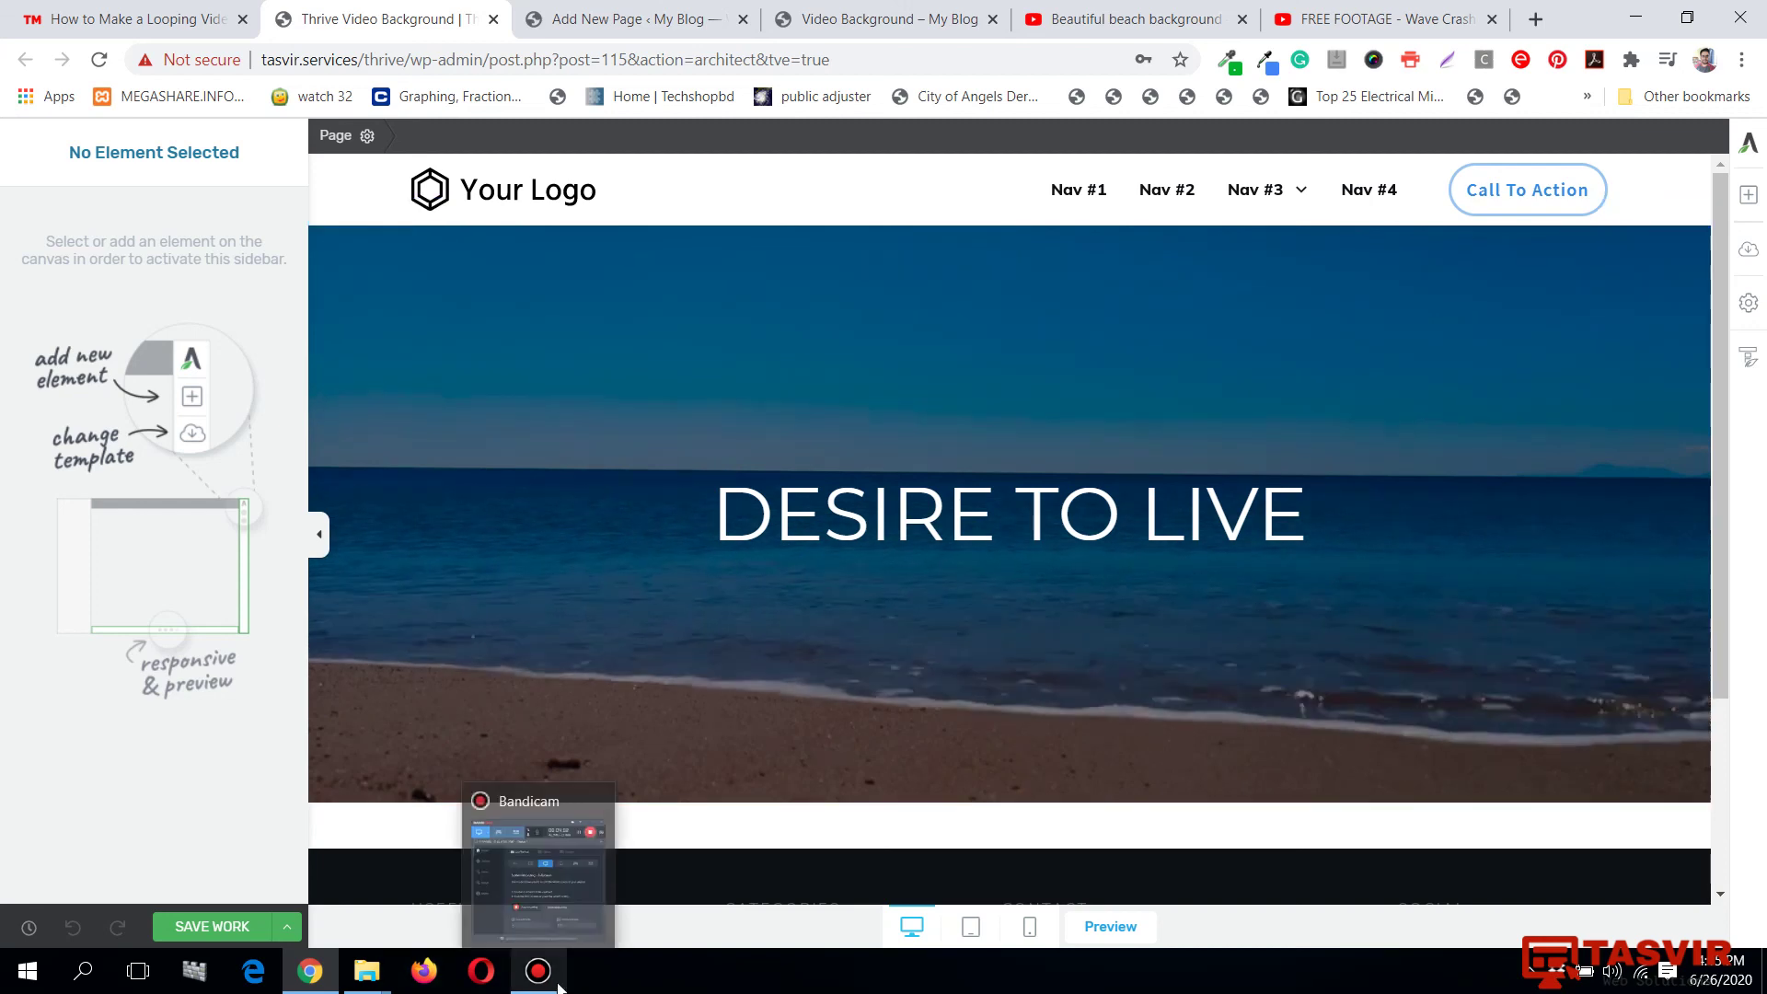